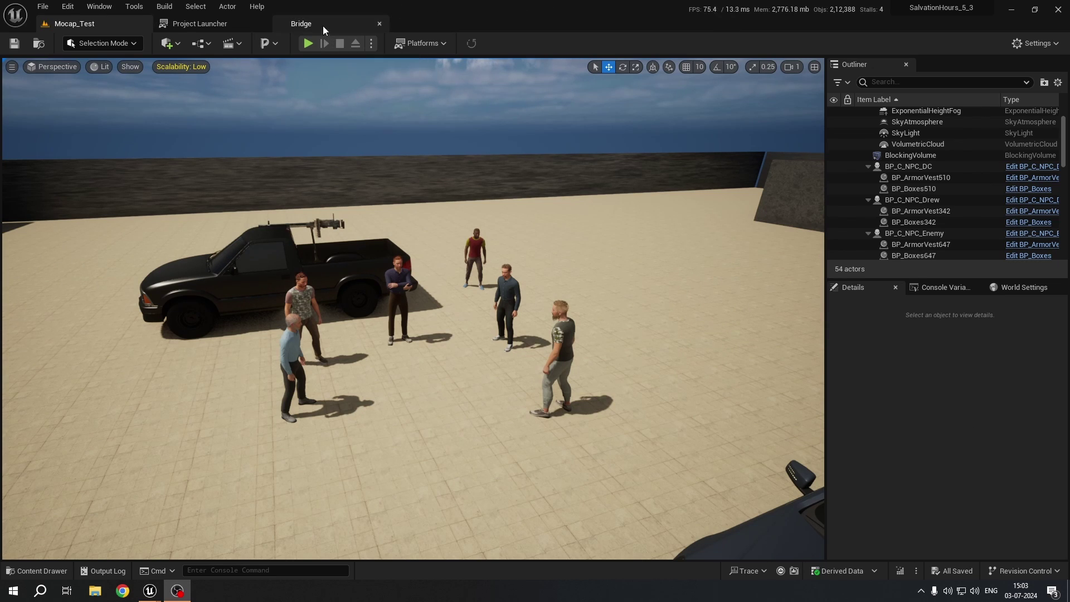
Step: Check the options for adding Quixel content to the project's NPCs folder
key("alt+Tab")
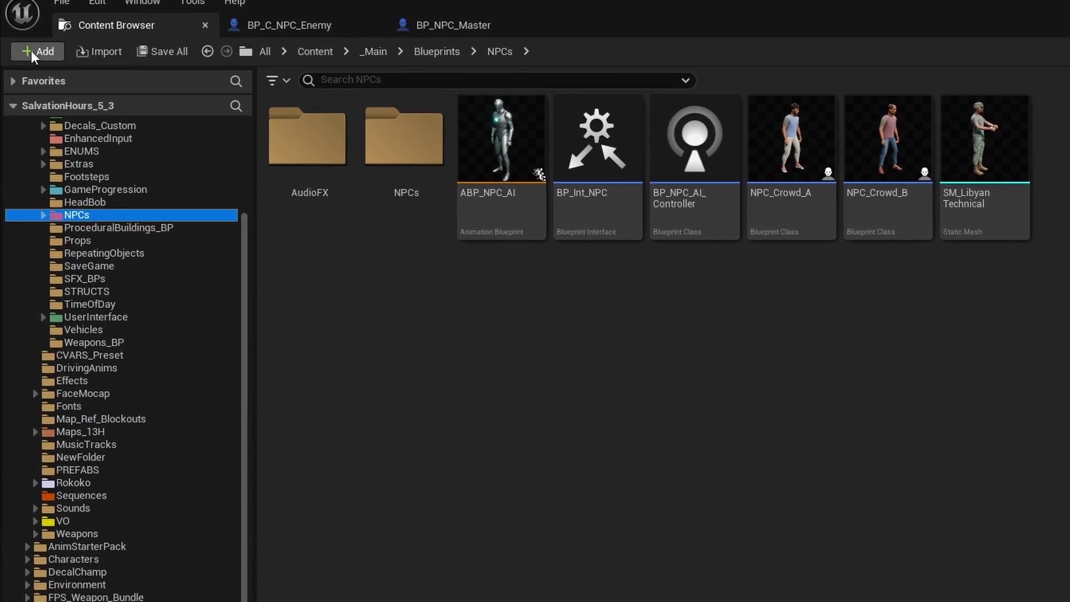
left_click(34, 51)
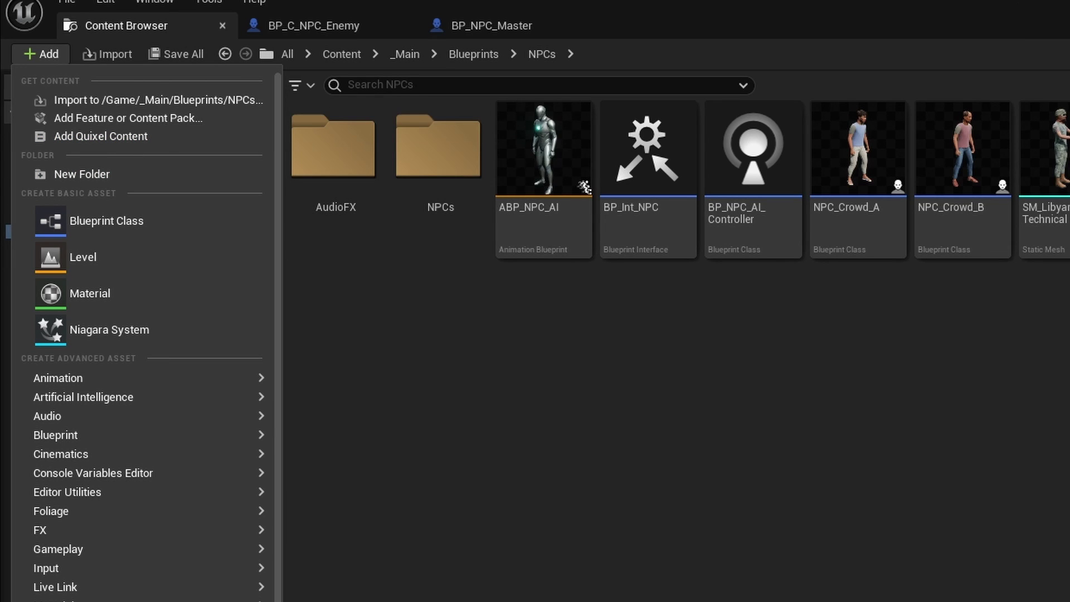
key("Escape")
key("alt+Tab")
Step: Browse the current and legacy characters under My MetaHumans in Quixel Bridge
left_click(407, 25)
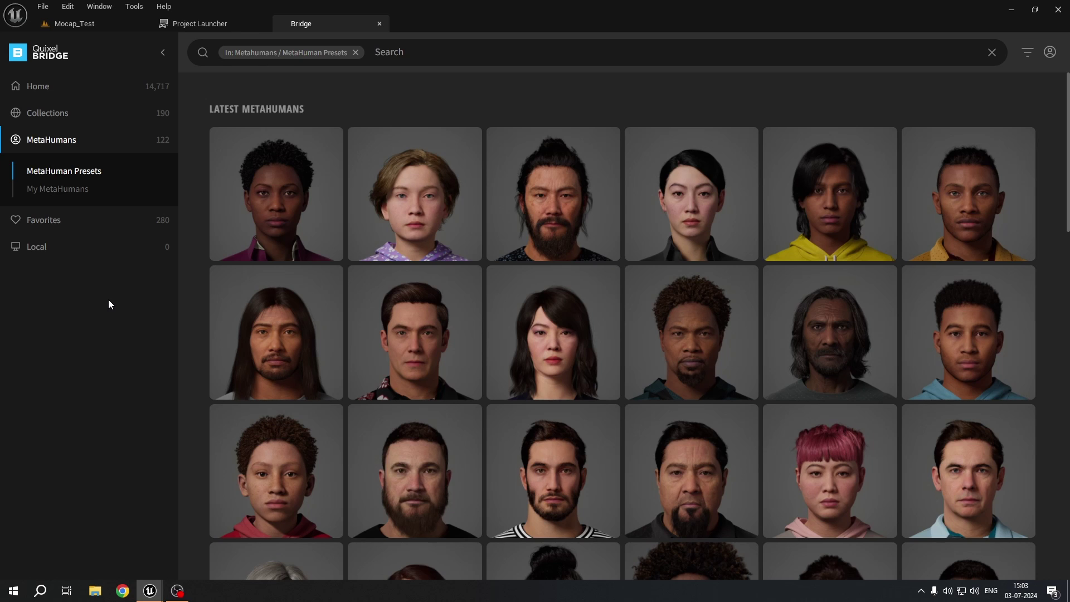
left_click(47, 196)
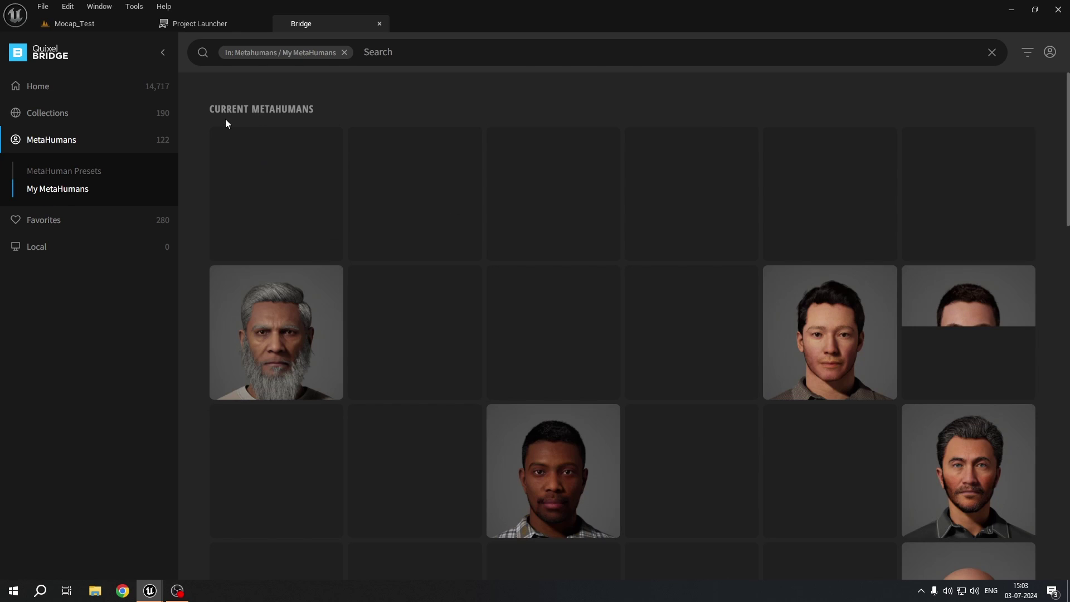
scroll(336, 243, "down", 10)
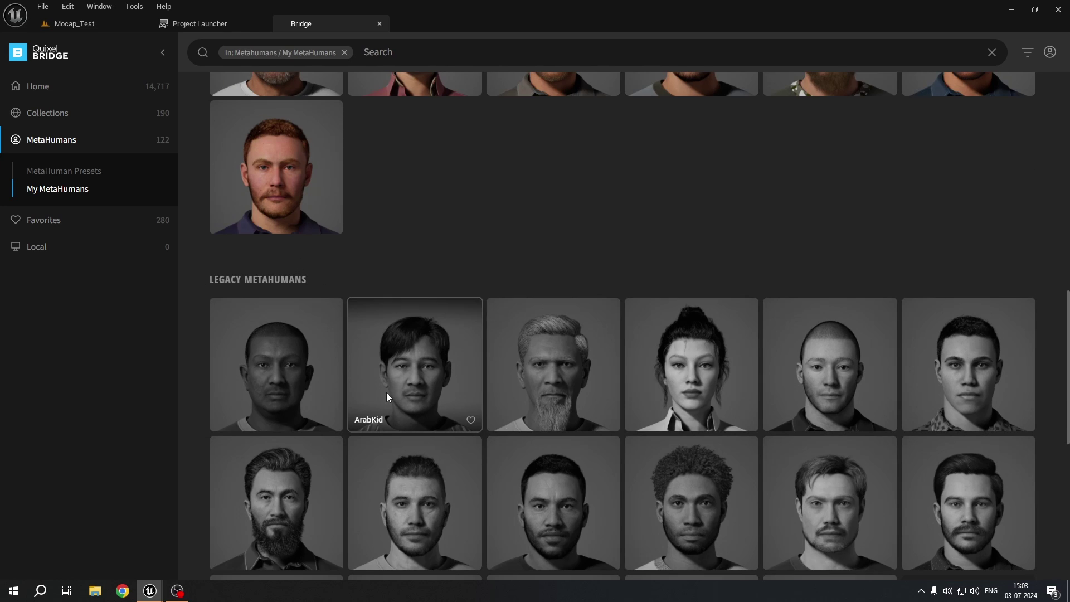
scroll(386, 392, "up", 10)
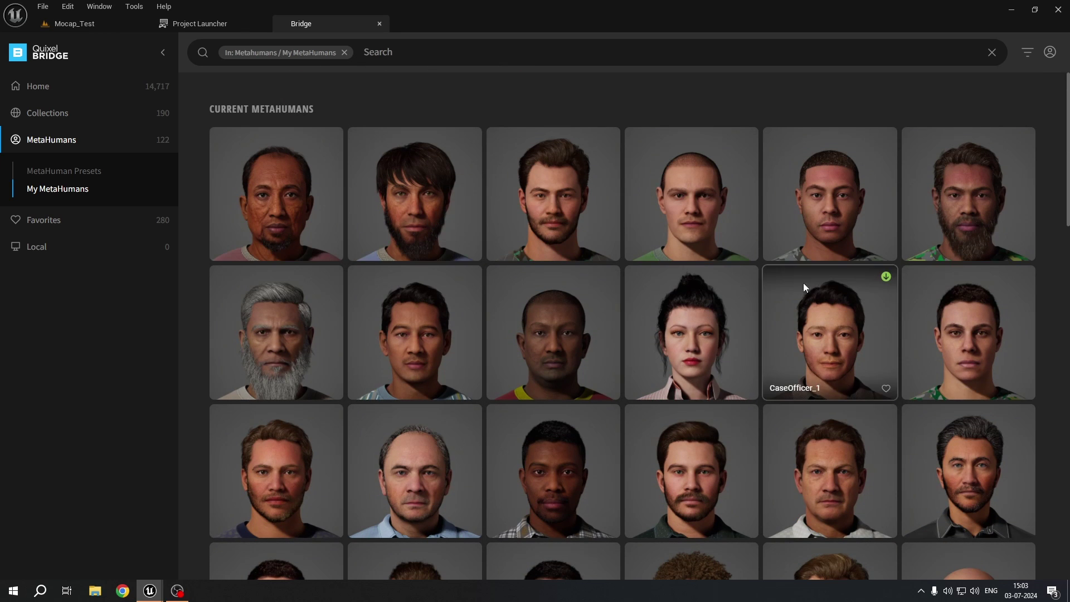
Step: Select the NPC_Crowd_A MetaHuman and set its download quality to Low Quality
left_click(368, 206)
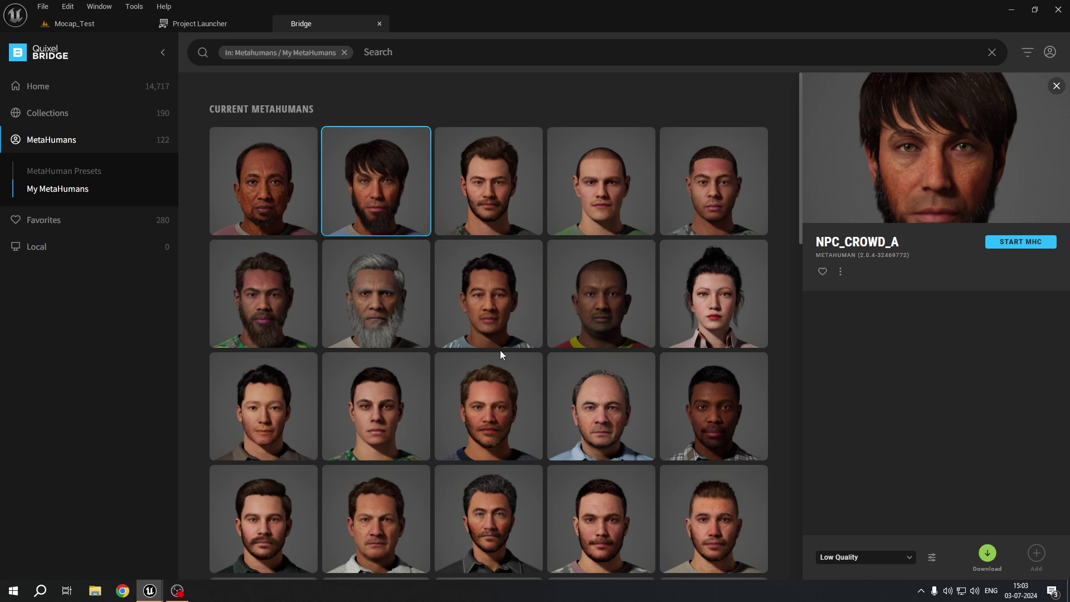
scroll(458, 351, "down", 5)
scroll(458, 351, "up", 5)
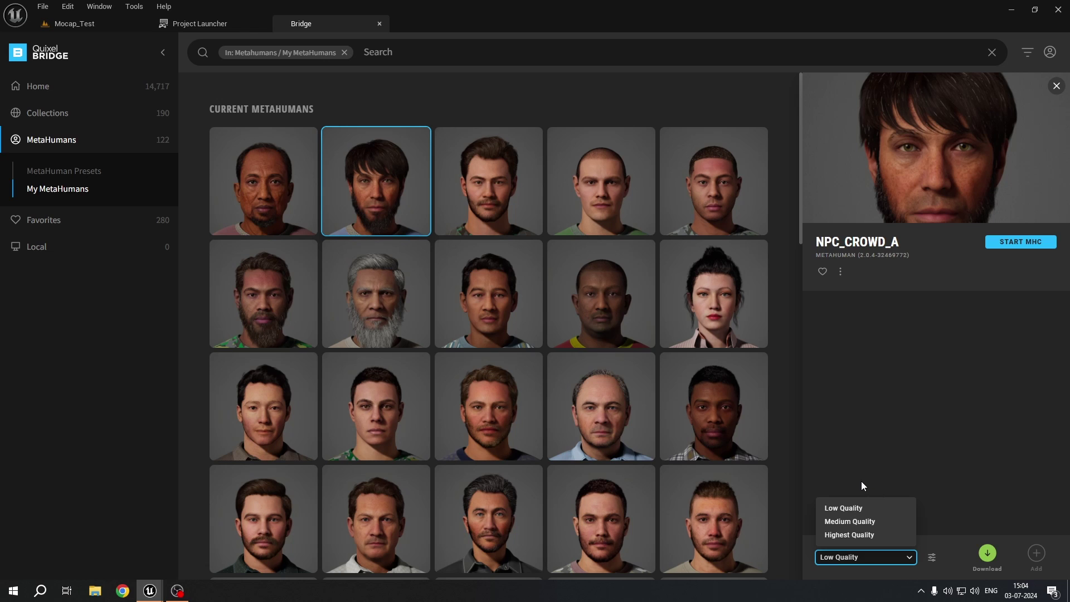
left_click(834, 510)
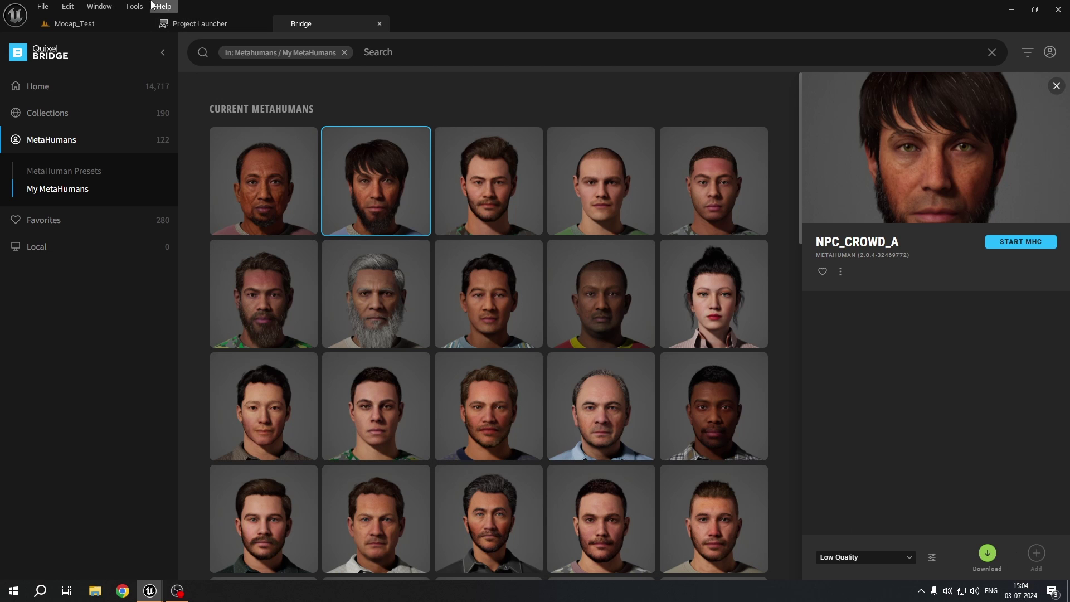
Step: Open the Enemy character's folder inside the project's MetaHumans content folder
key("alt+Tab")
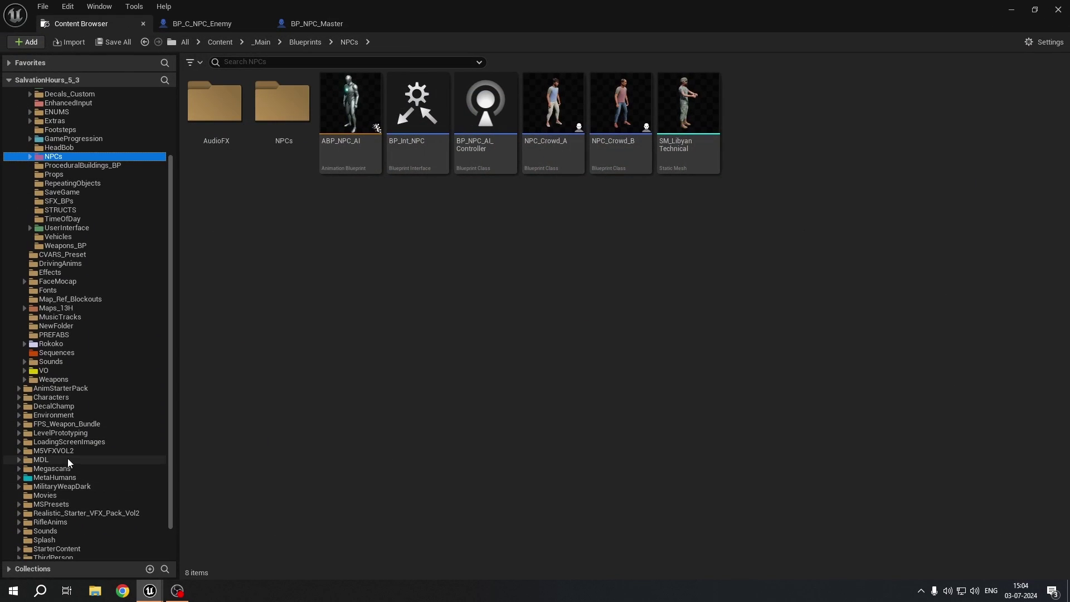
left_click(55, 478)
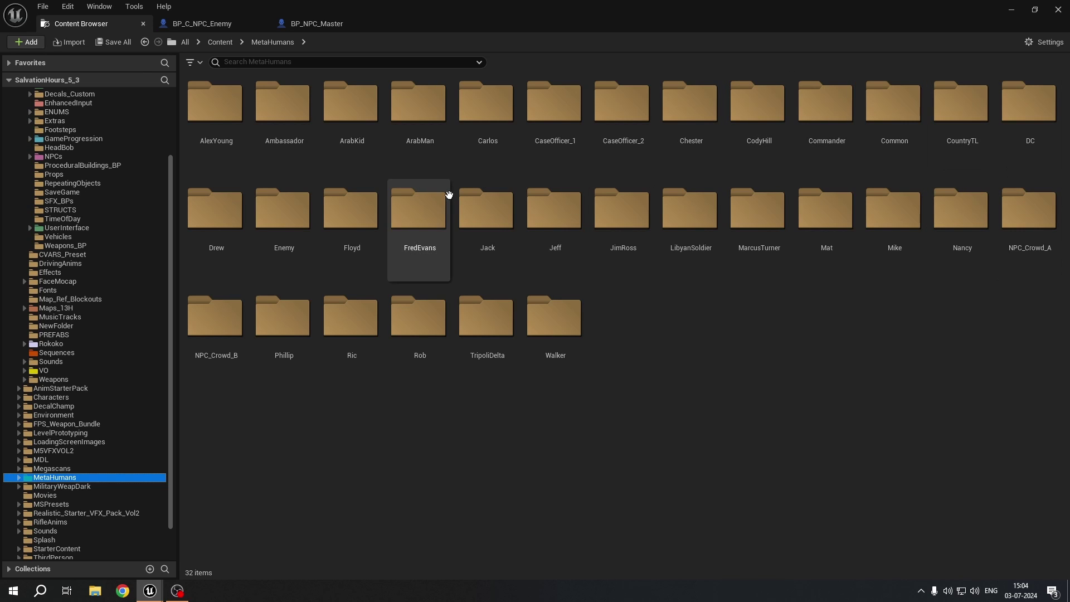
double_click(301, 214)
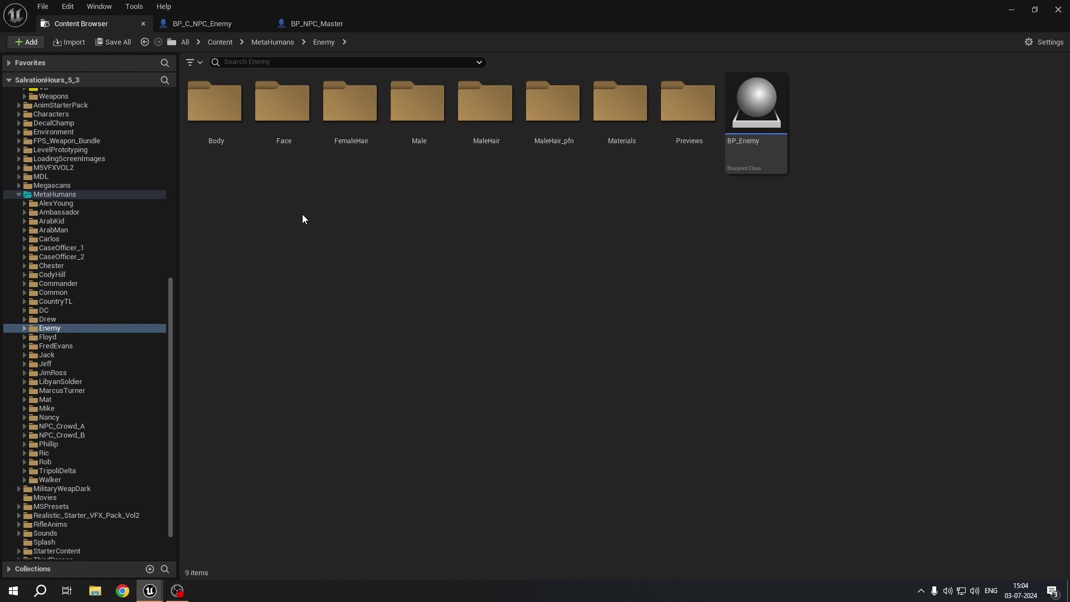
Step: Return to Quixel Bridge and show the details of the Enemy MetaHuman
left_click(1011, 9)
scroll(558, 269, "down", 2)
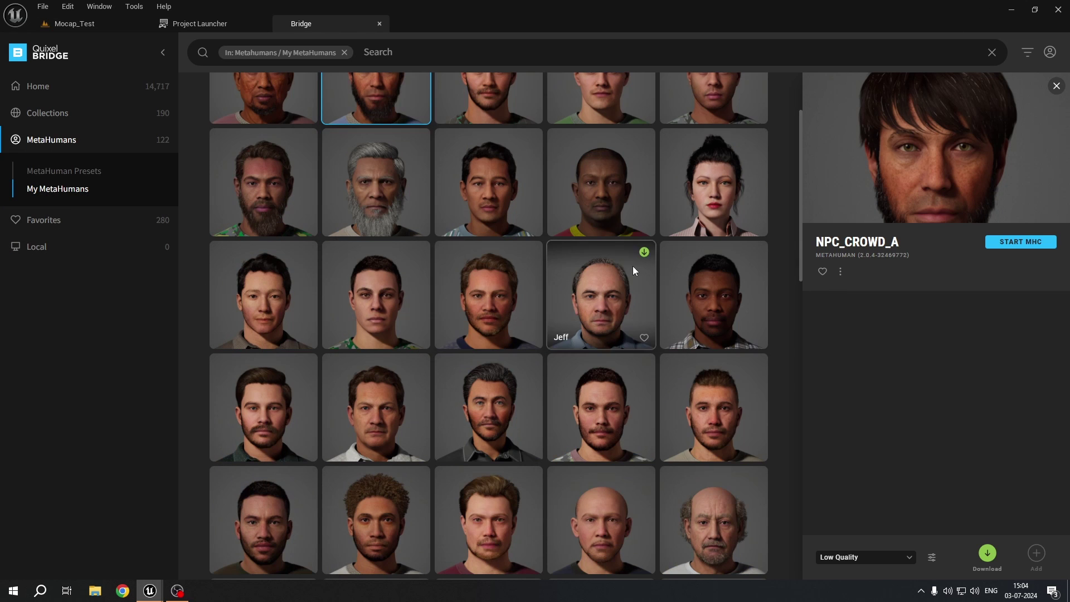
left_click(558, 196)
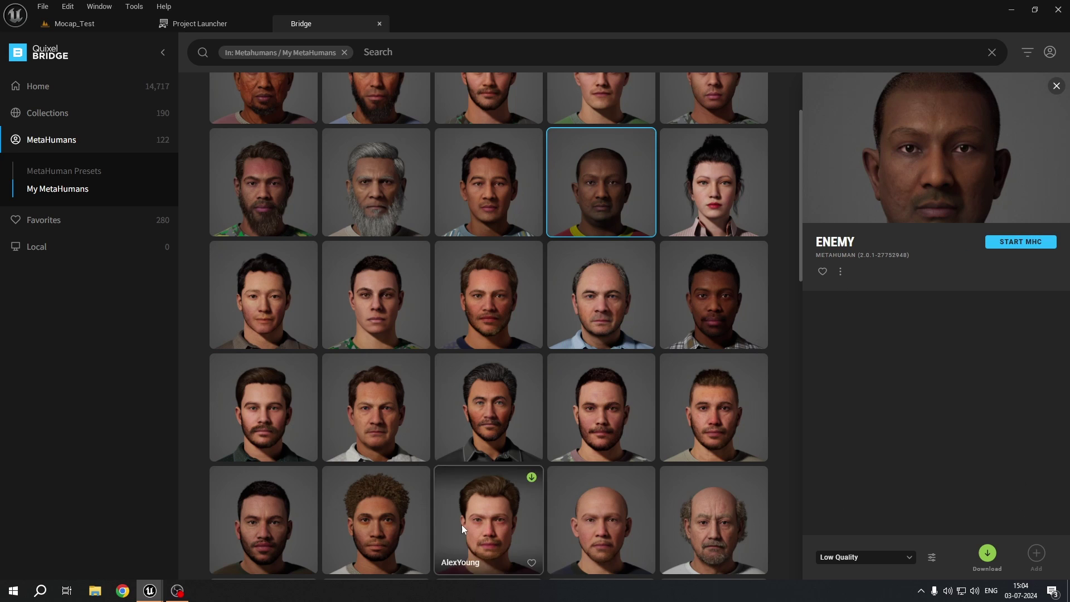
Step: Open the BP_Enemy blueprint from the project content and inspect the full character in its 3D viewport
key("alt+Tab")
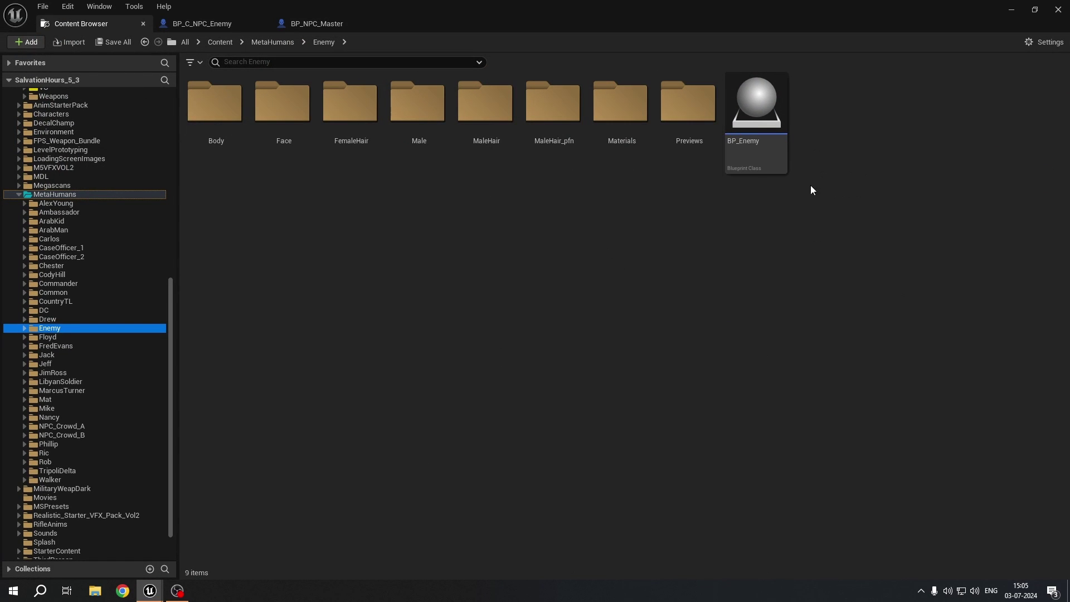
left_click(759, 158)
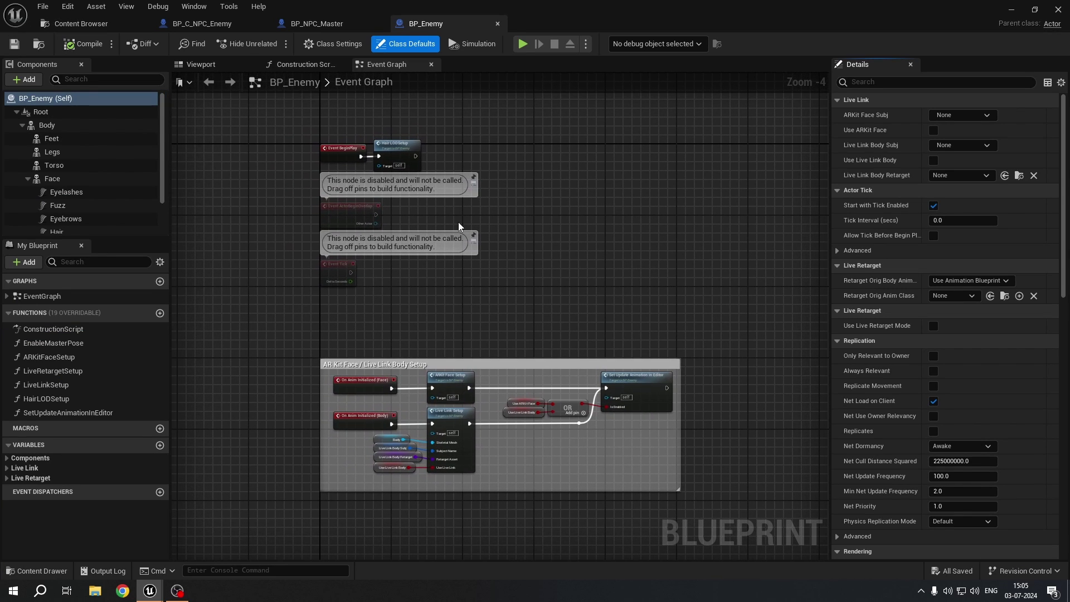
left_click(219, 64)
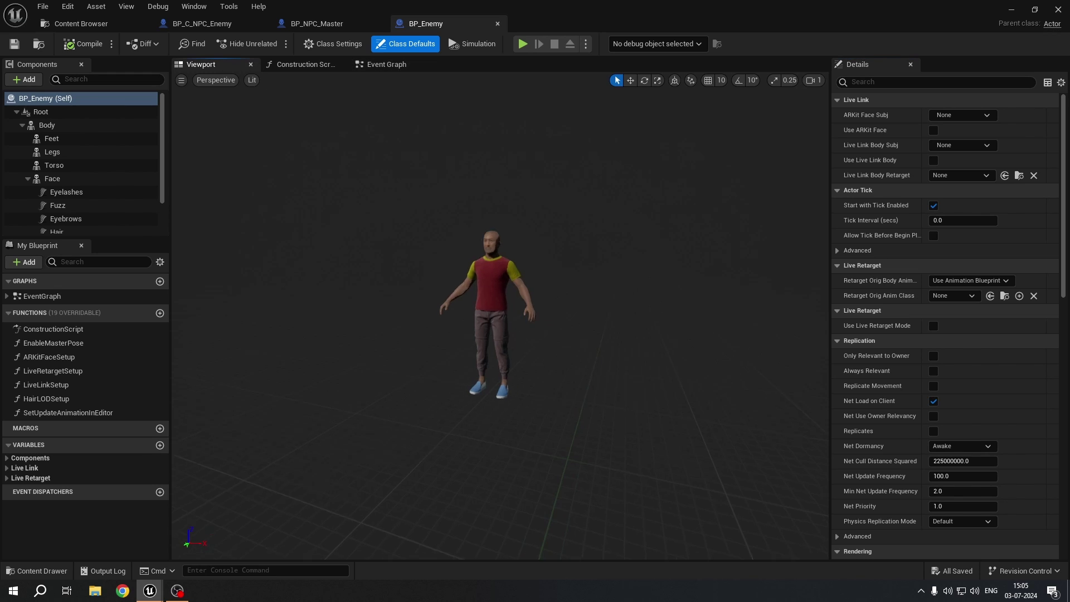
scroll(501, 315, "down", 1)
right_click_drag(501, 315, 519, 325)
key("w")
key("s")
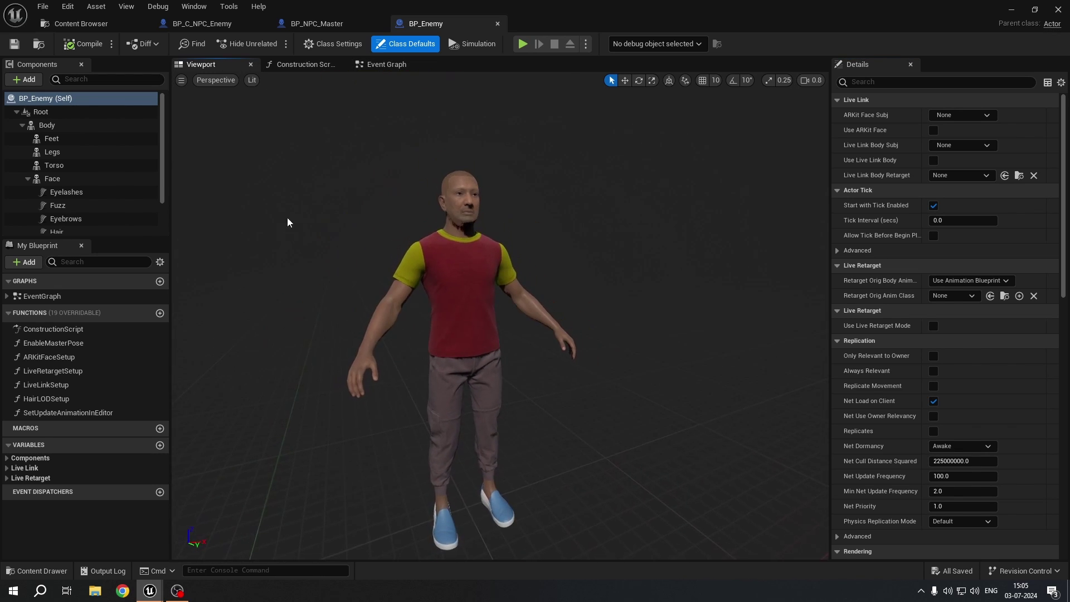
Step: Locate the Body component's skeletal mesh in the content and preview the SK_Mannequin_UE5 bone mapping for it without assigning the skeleton
left_click(78, 129)
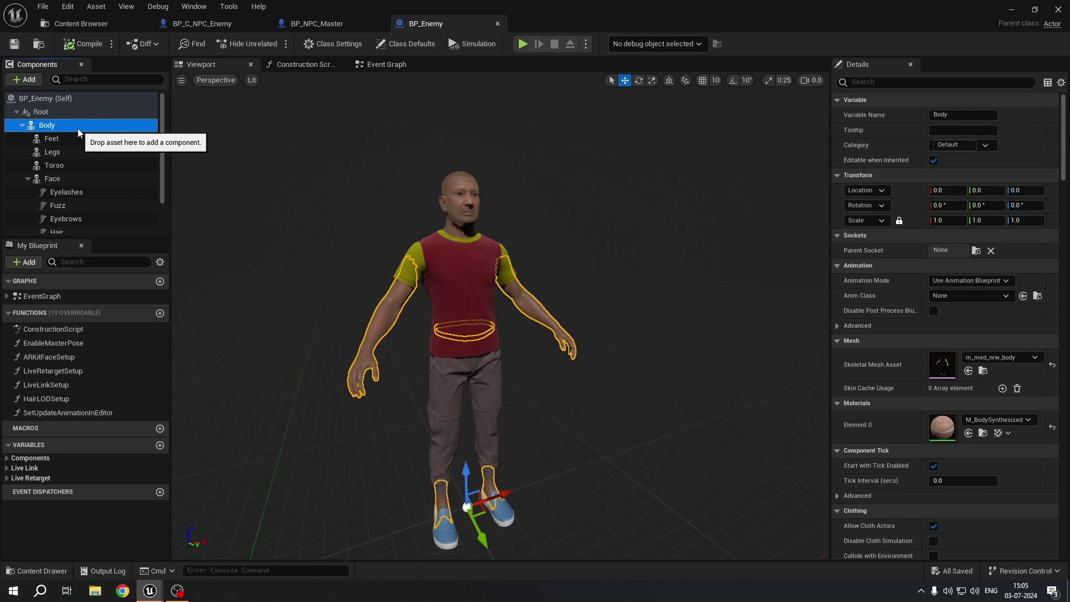
left_click(982, 371)
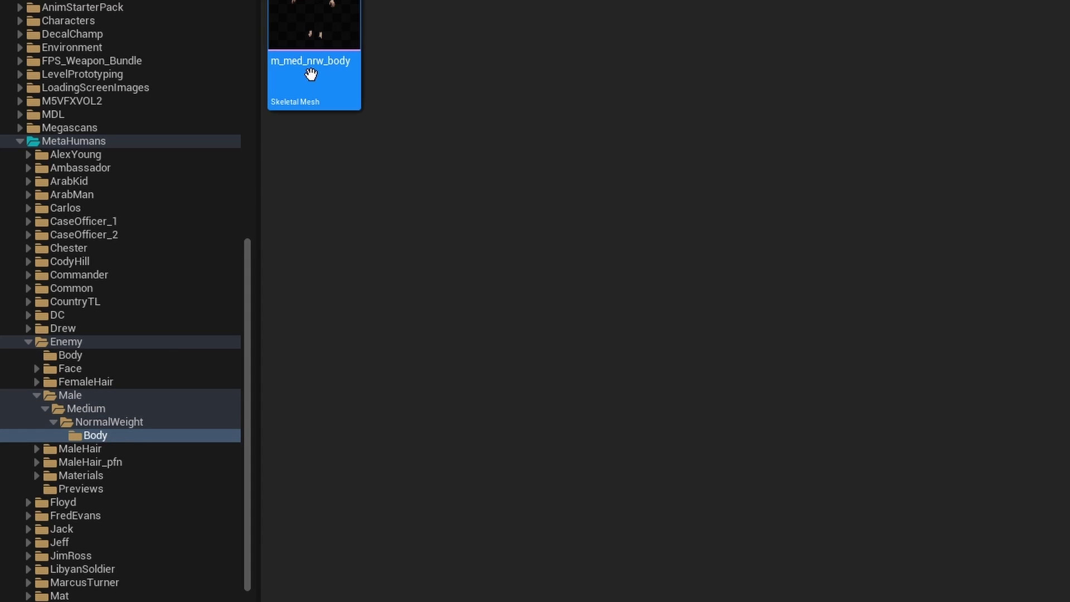
right_click(313, 74)
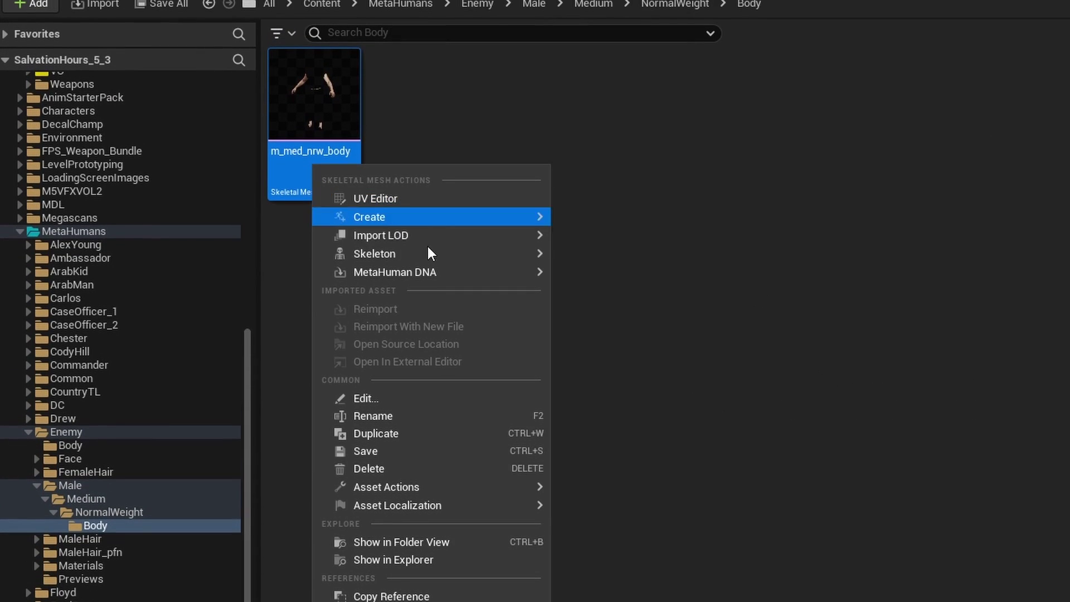
mouse_move(437, 256)
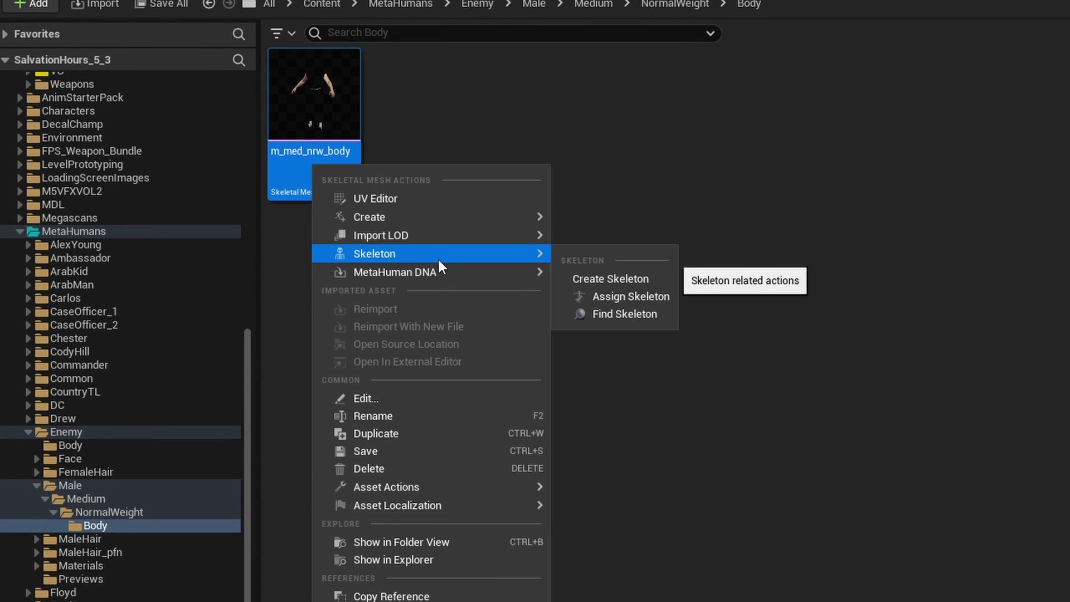
left_click(655, 297)
type("ue5")
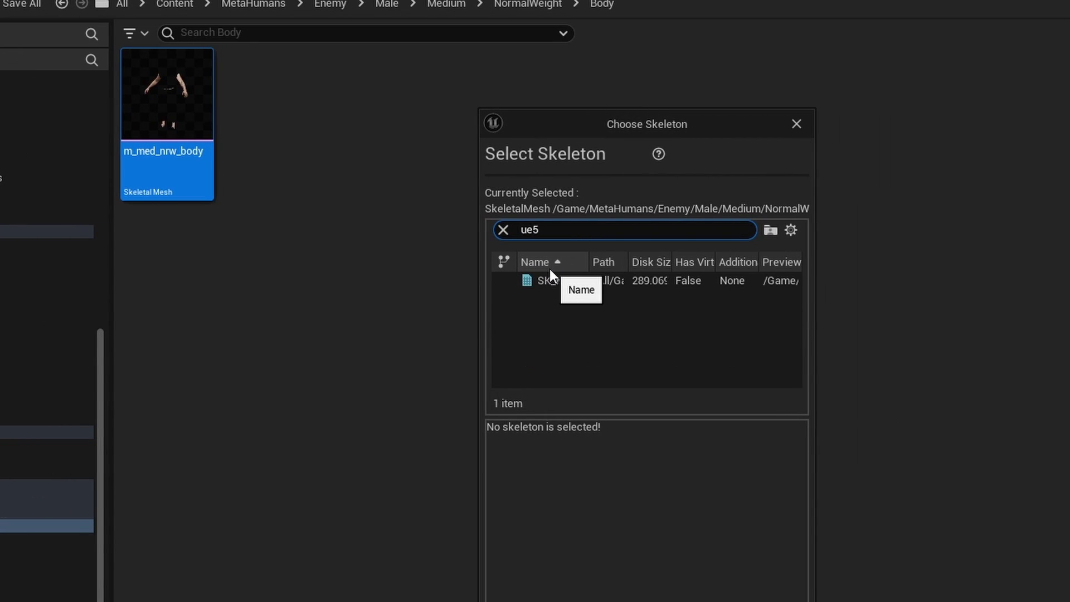
double_click(590, 266)
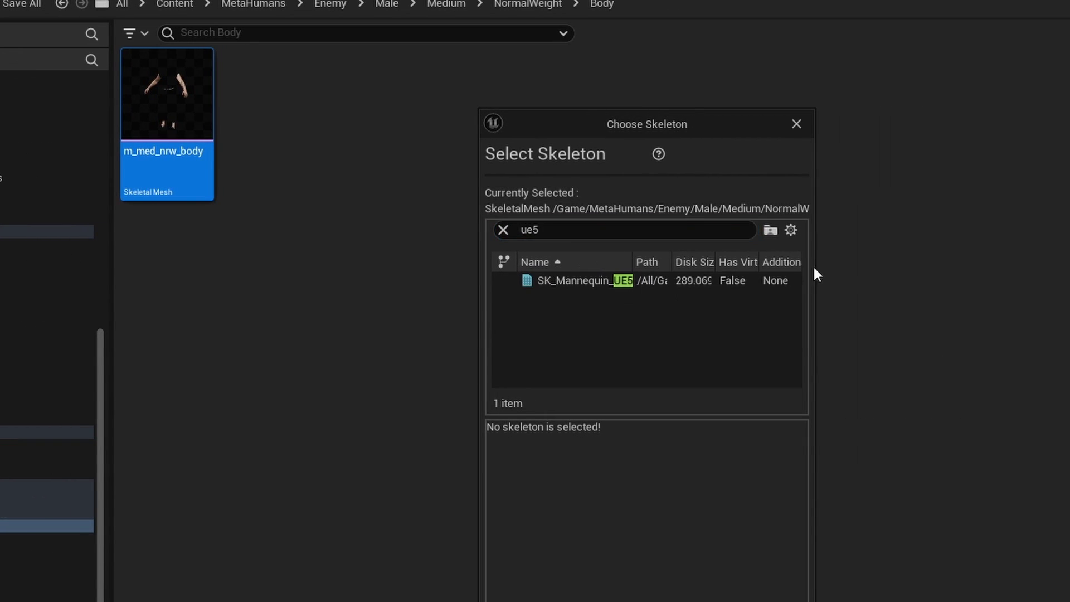
left_click_drag(814, 268, 960, 270)
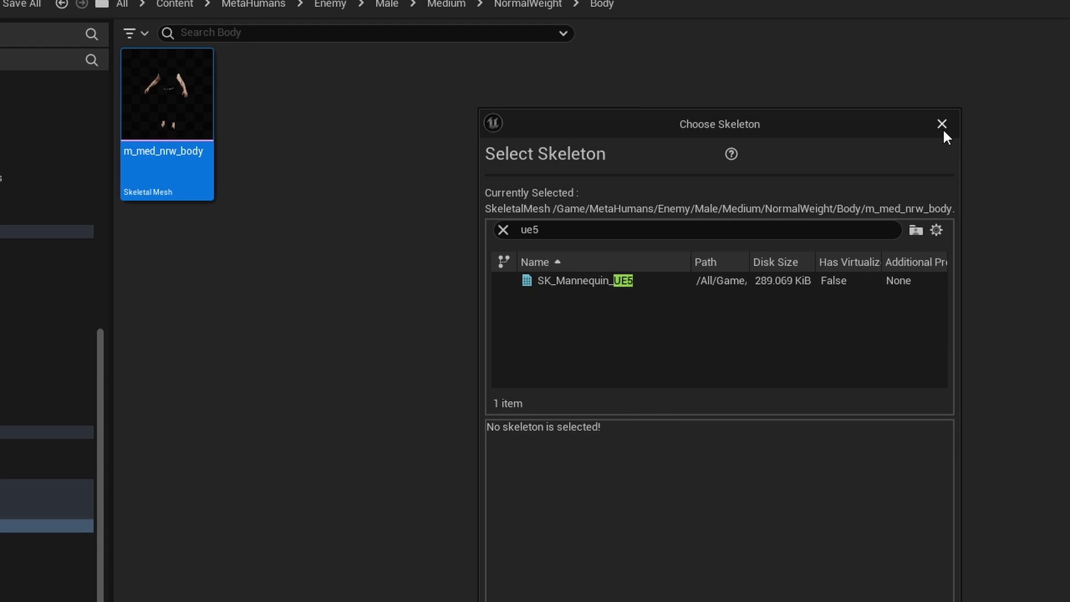
left_click(610, 276)
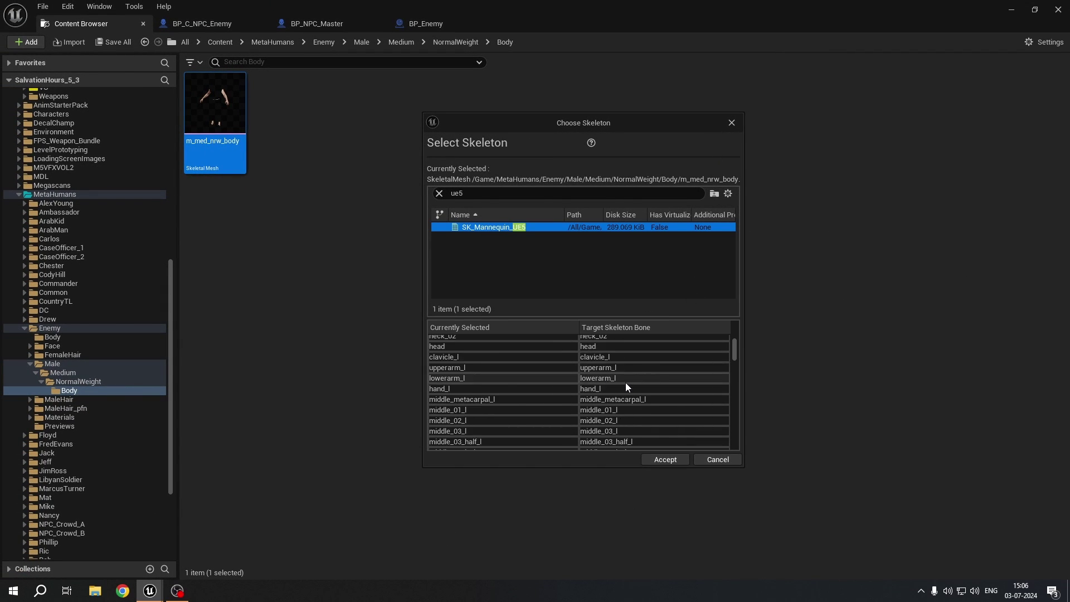
left_click(731, 123)
Step: Find the skeleton asset currently used by the m_med_nrw_body mesh
mouse_move(221, 127)
right_click(223, 98)
mouse_move(310, 160)
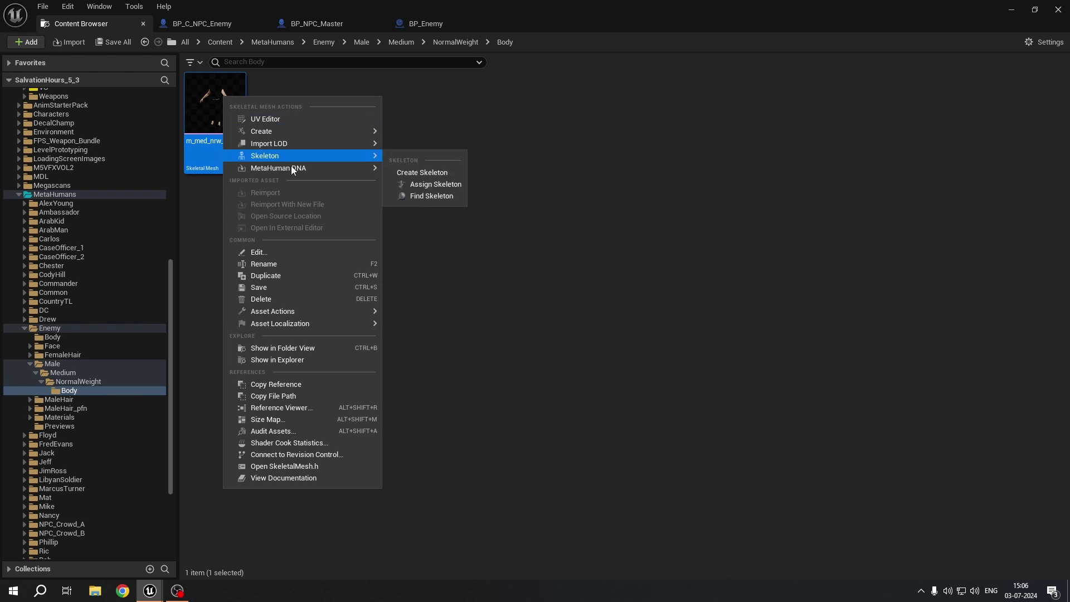
left_click(439, 195)
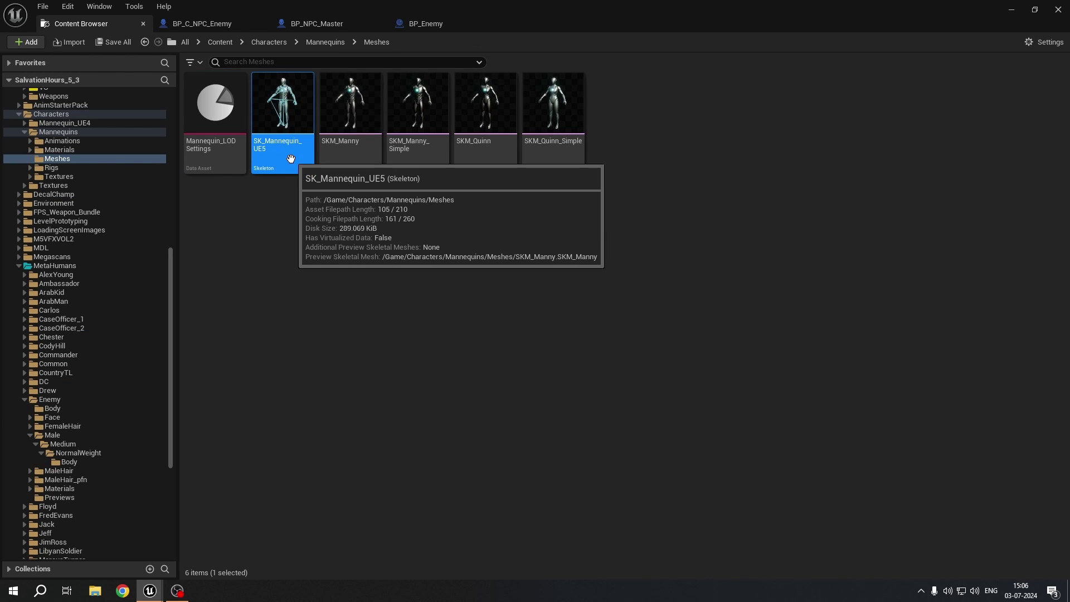
Step: Switch from BP_Enemy to the BP_NPC_Master blueprint and examine its event graph and full component list
left_click(434, 27)
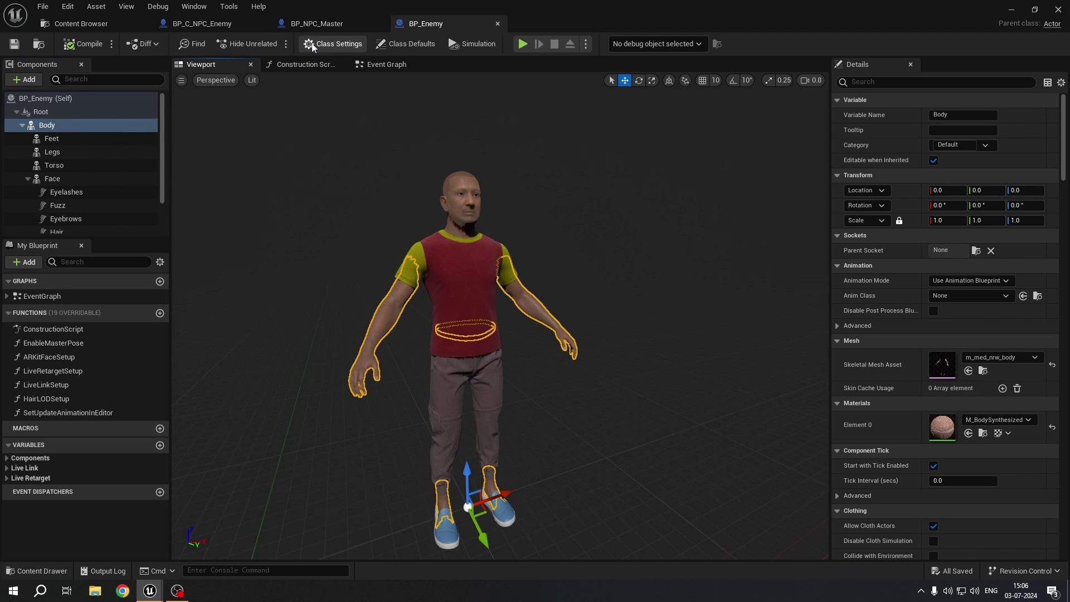
left_click(330, 26)
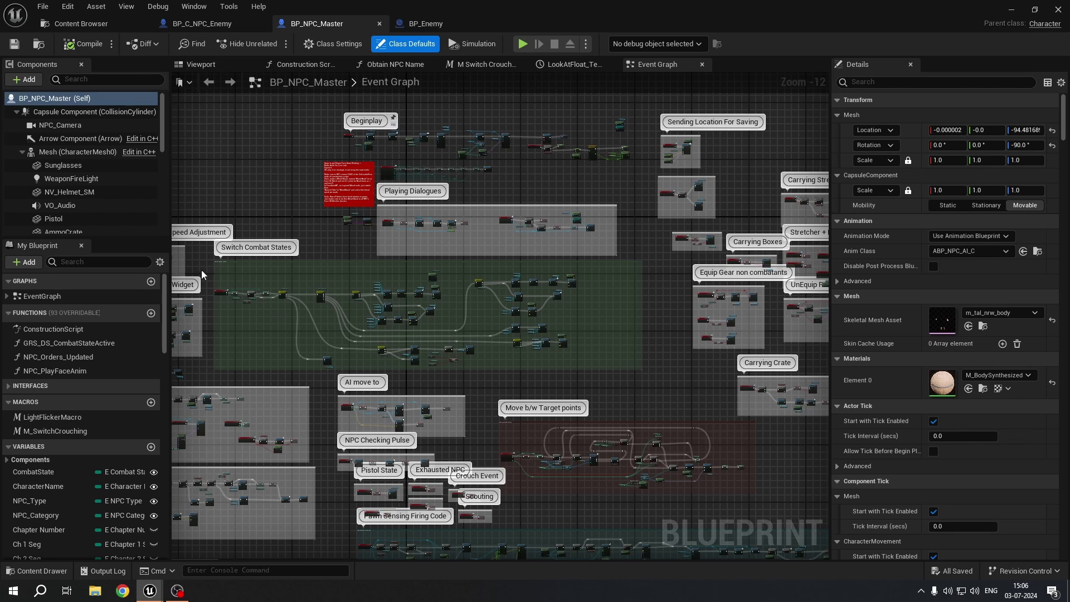
right_click_drag(279, 174, 221, 229)
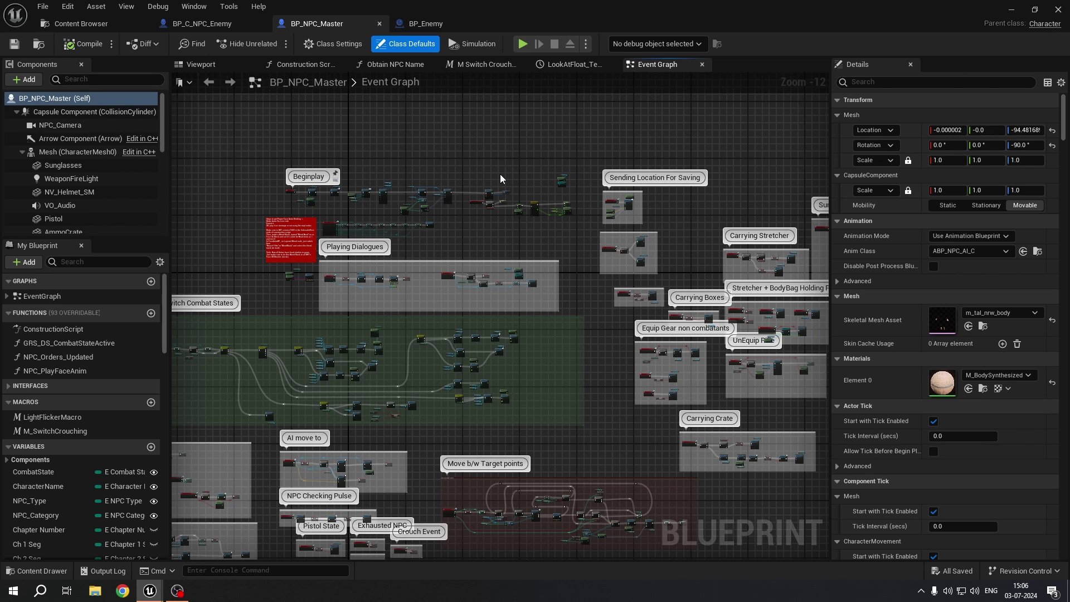
scroll(85, 124, "down", 10)
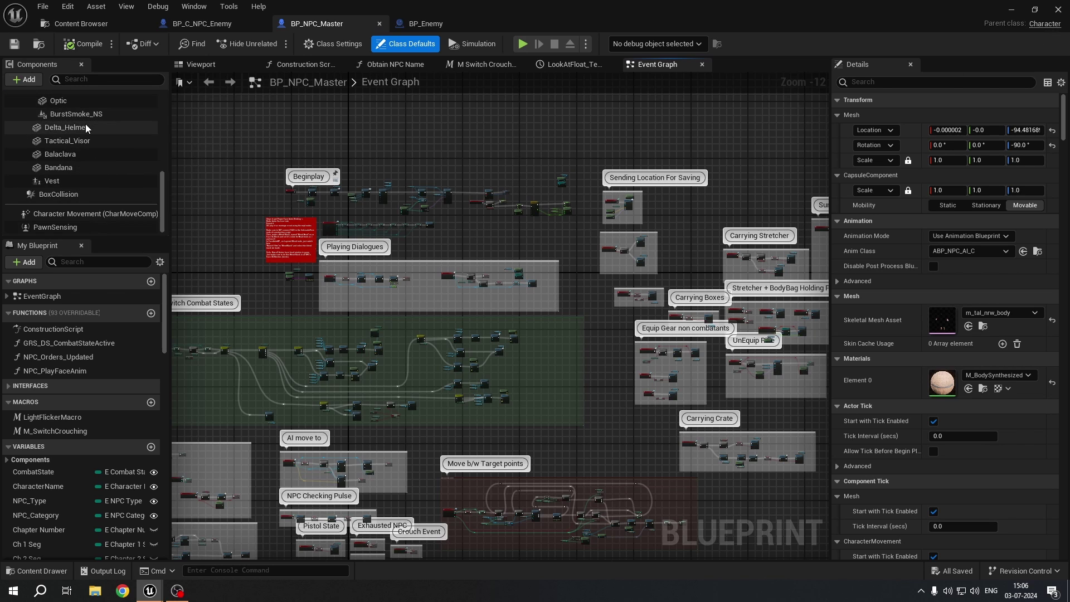
scroll(85, 145, "up", 3)
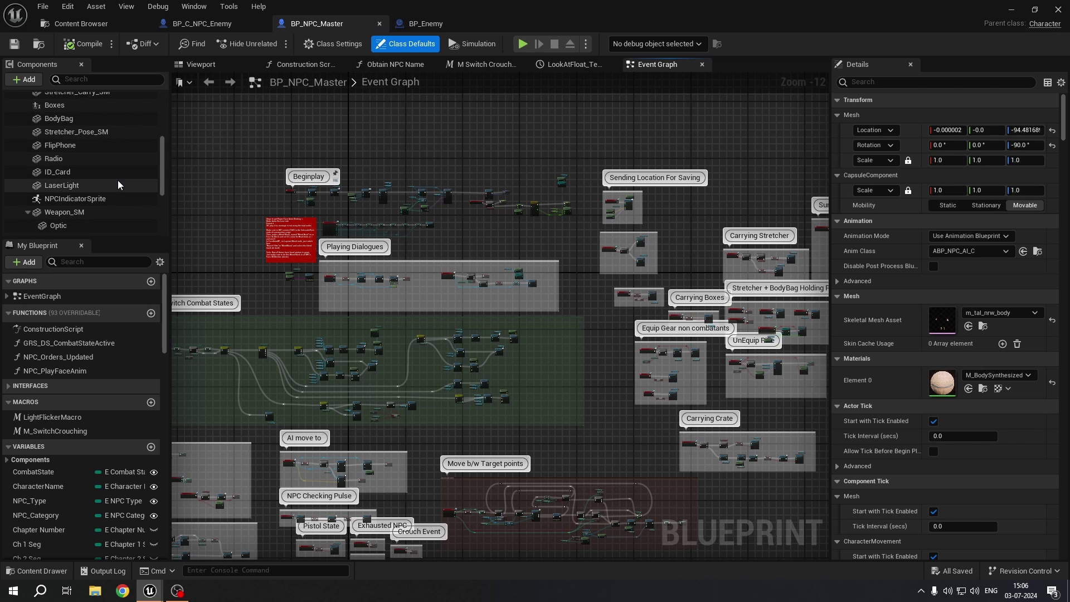
scroll(118, 179, "up", 5)
scroll(118, 179, "up", 2)
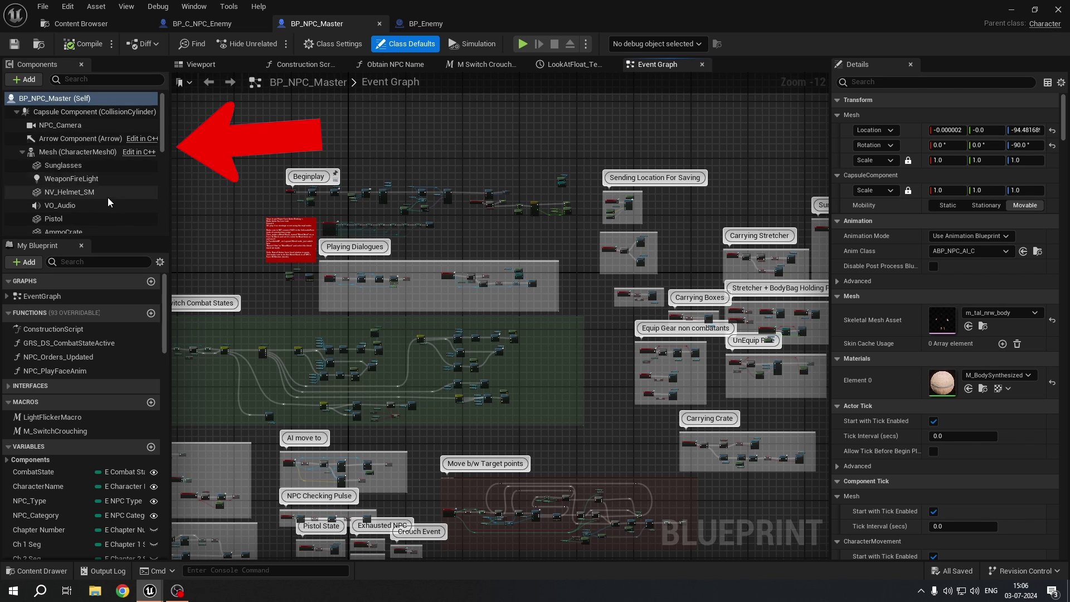
scroll(102, 202, "down", 10)
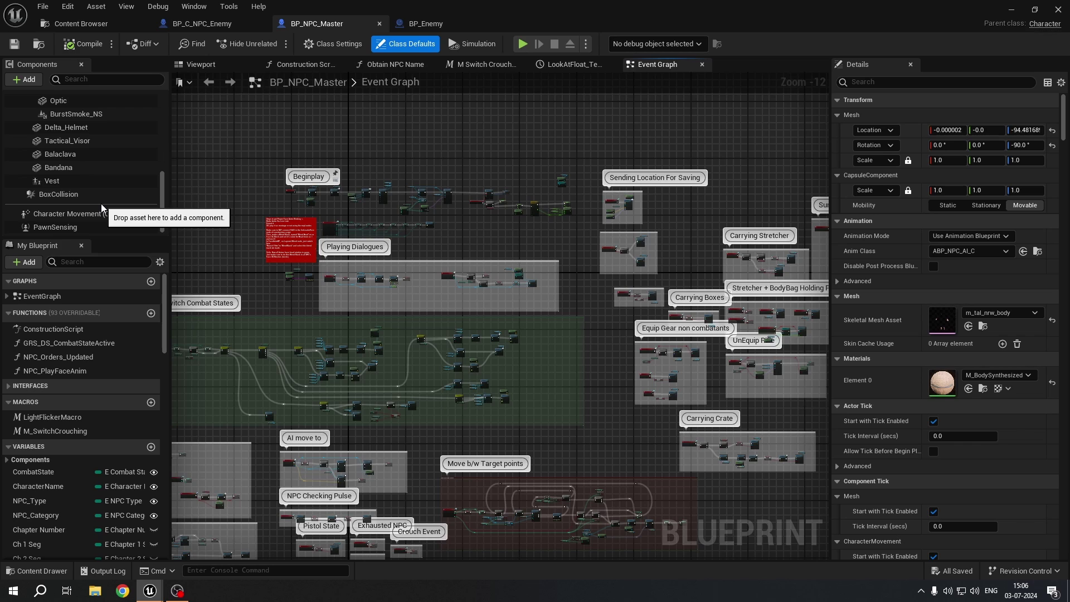
Step: Compare the child blueprint BP_C_NPC_Enemy with the BP_NPC_Master blueprint and its component list
scroll(102, 205, "up", 10)
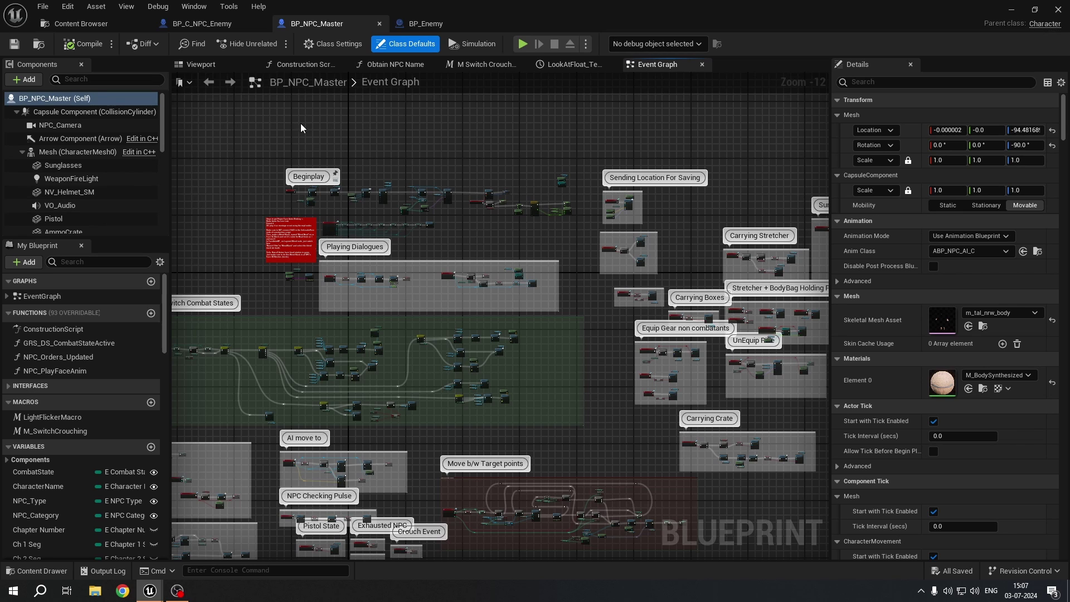
left_click(199, 22)
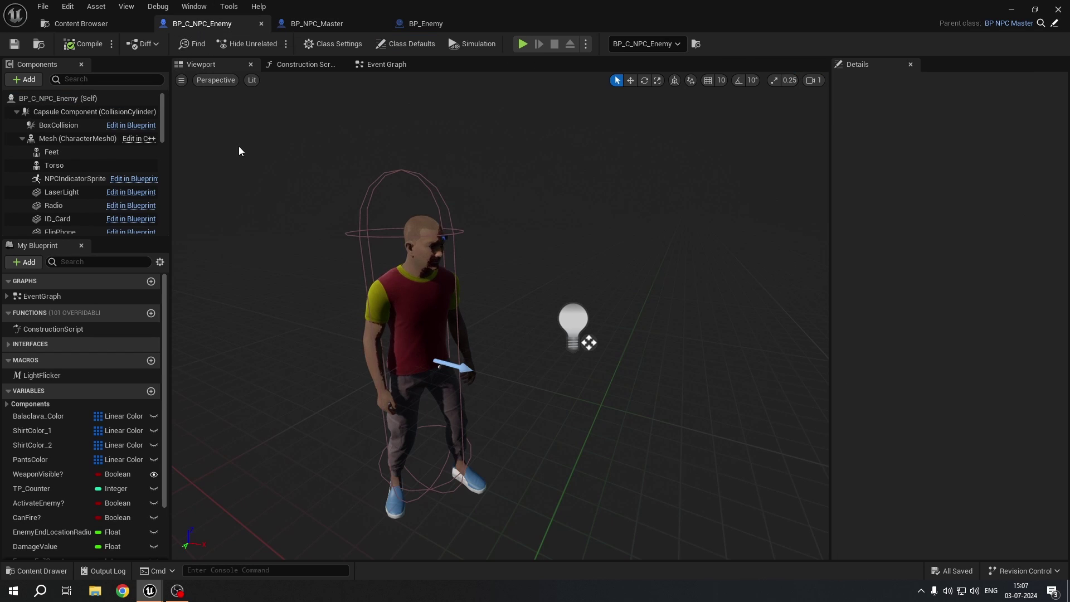
left_click(320, 23)
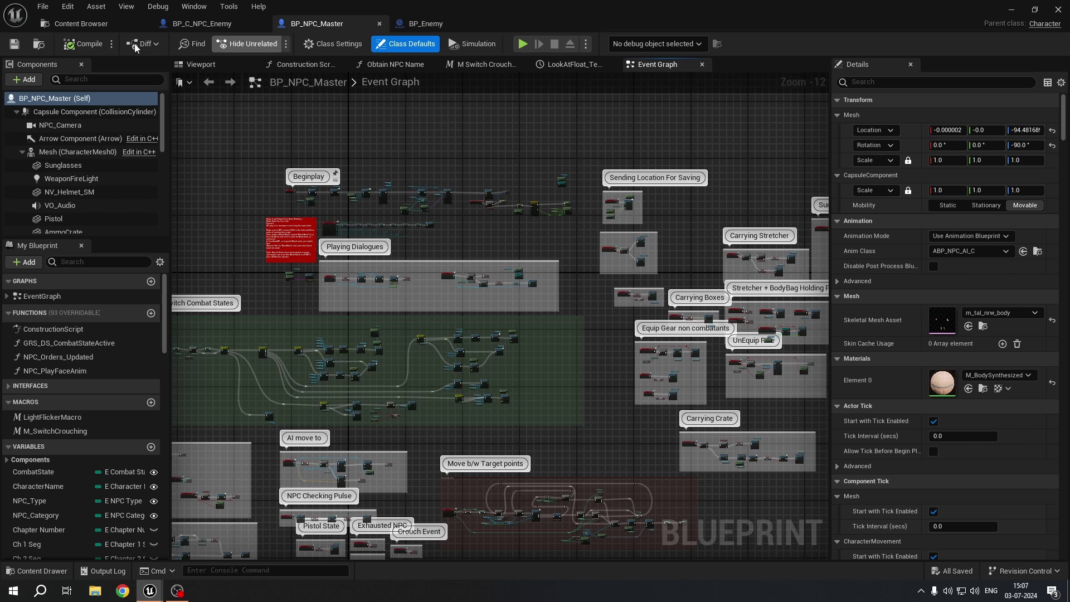
Step: Create a new Blueprint Class with Character as its parent in the Blueprints/NPCs folder, keeping the default name
key("ctrl+b")
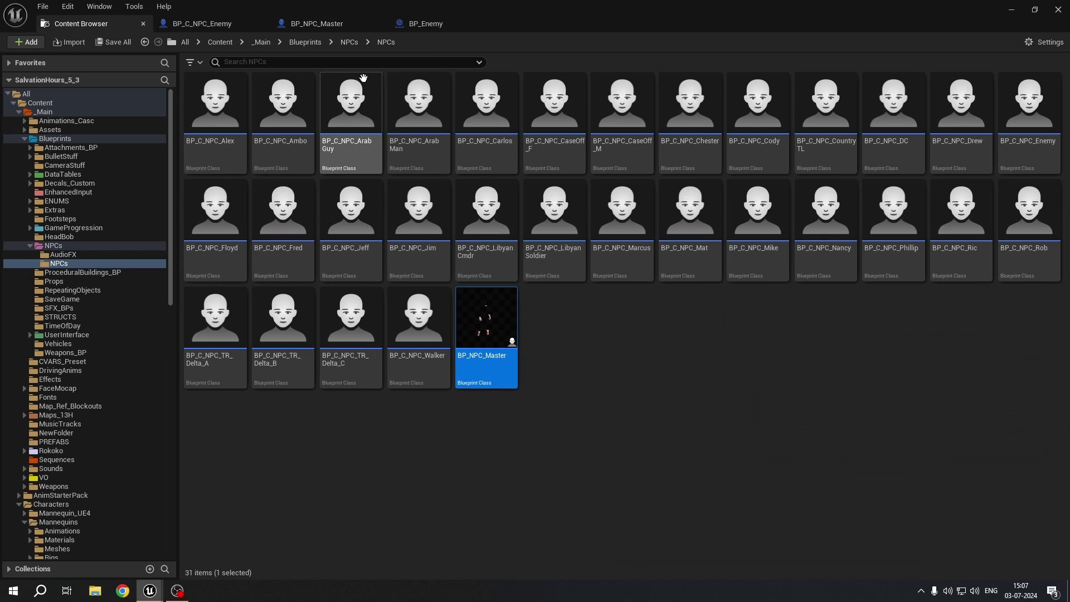
left_click(345, 45)
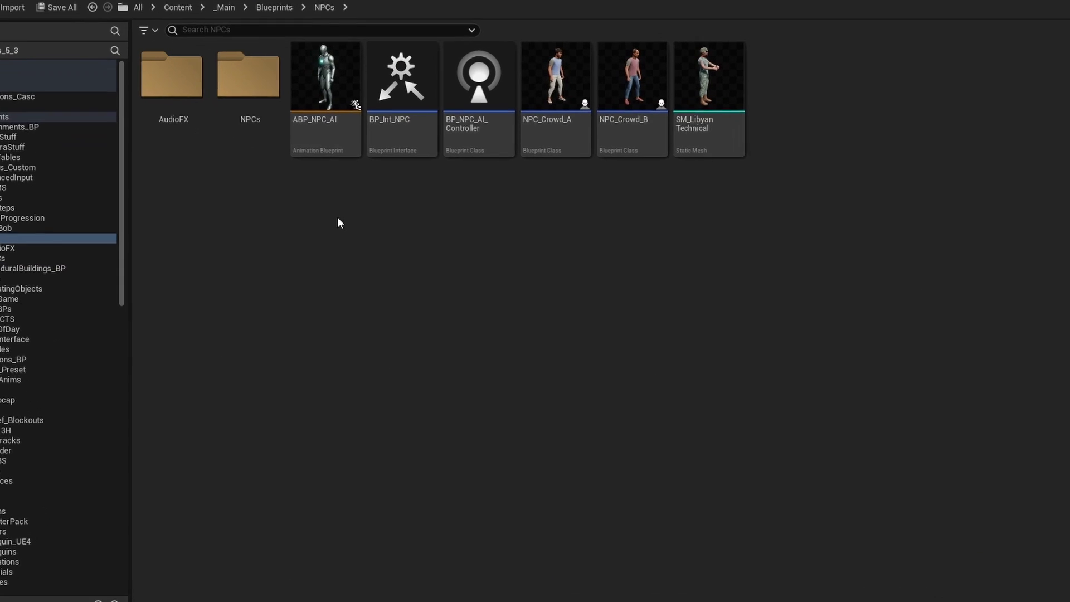
right_click(339, 221)
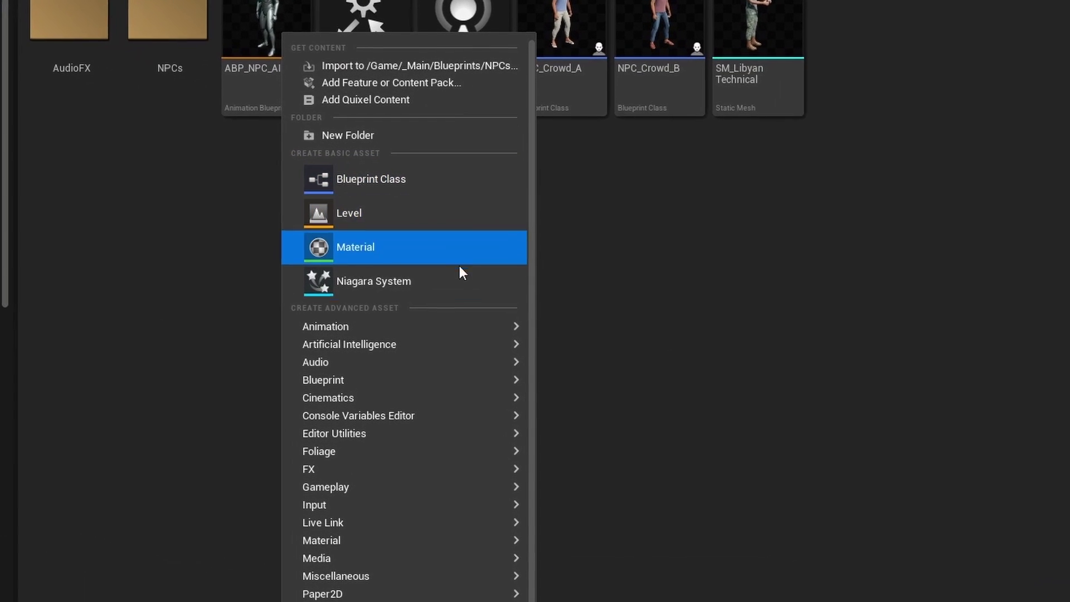
left_click(434, 198)
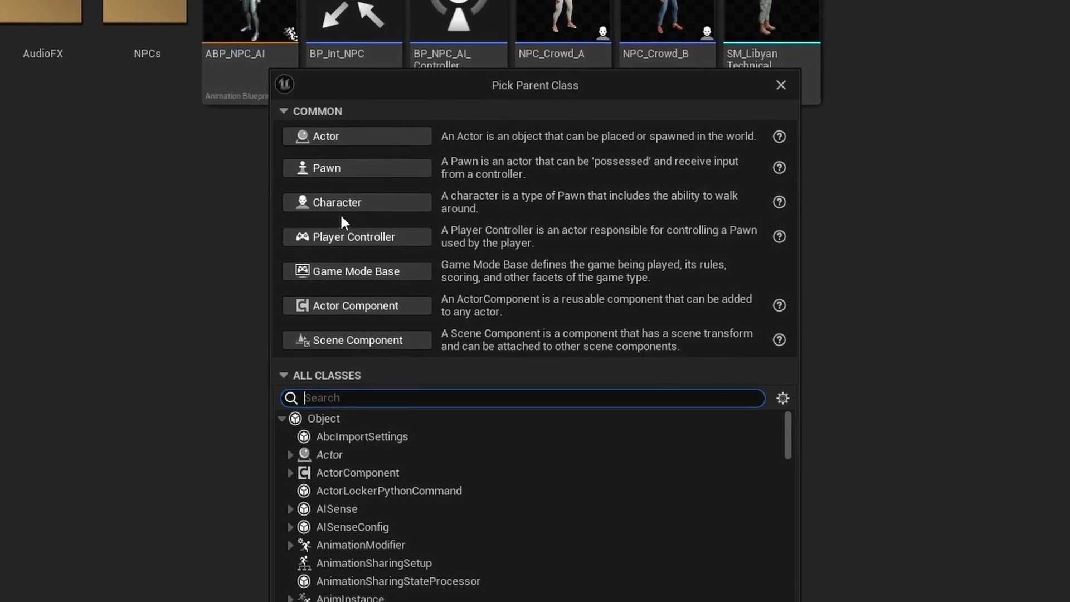
left_click(351, 200)
key("Return")
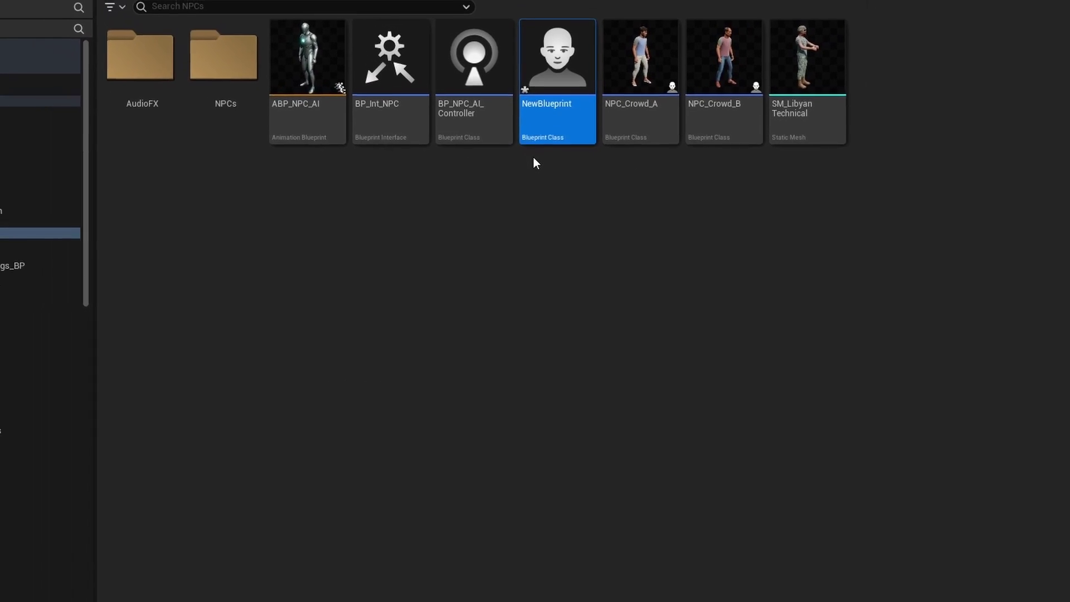
left_click(555, 127)
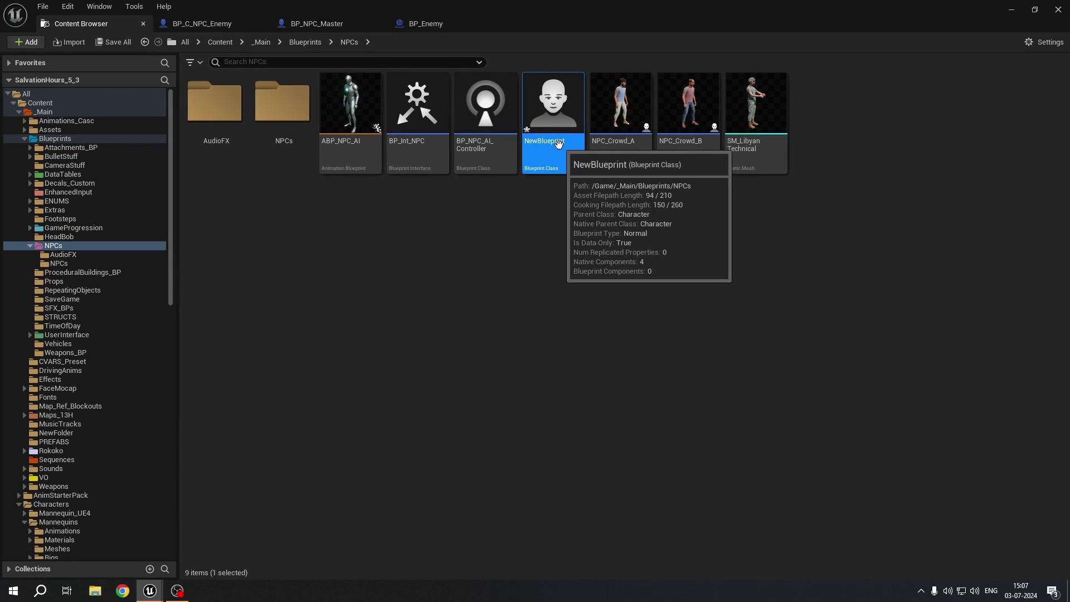
Step: Open the new character blueprint and inspect its default capsule, arrow, mesh and character movement components
double_click(558, 144)
key("w")
right_click_drag(453, 267, 482, 273)
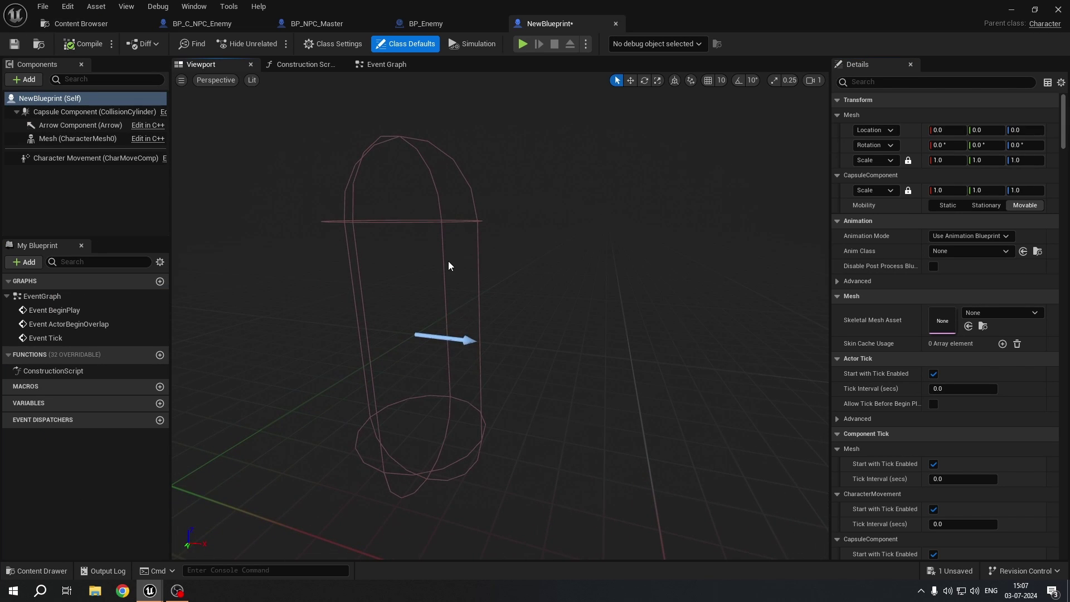
left_click(88, 158)
left_click(83, 139)
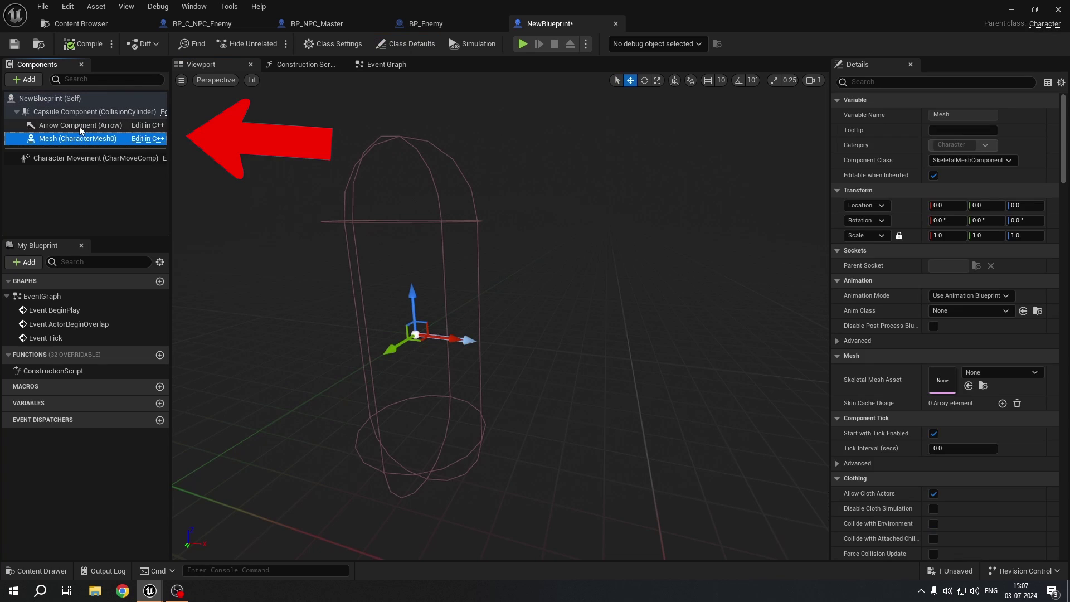
left_click(80, 126)
left_click(82, 111)
left_click(91, 146)
left_click(89, 140)
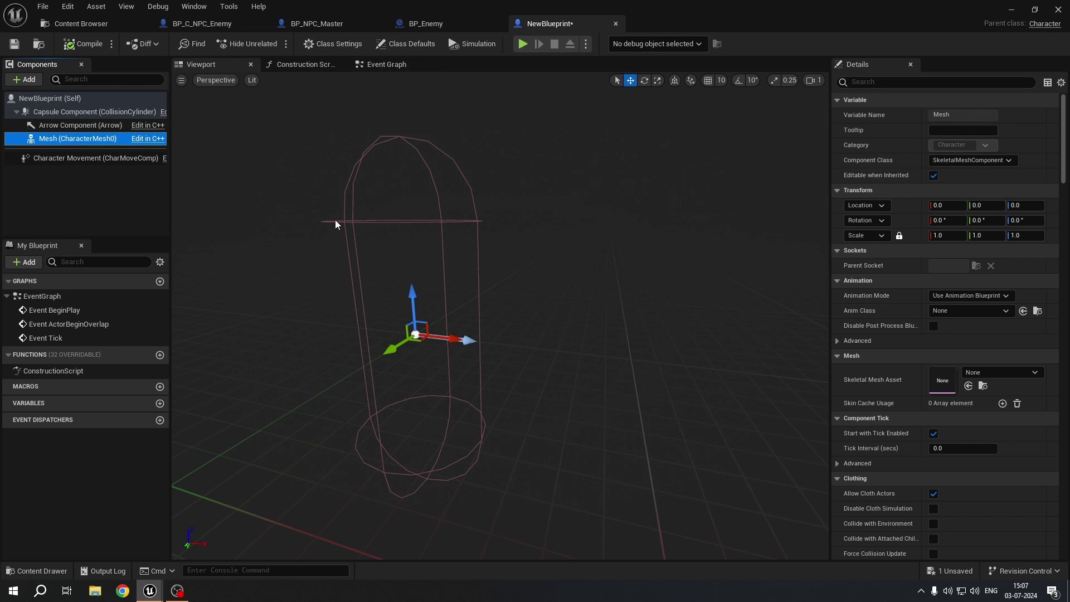
Step: Examine BP_NPC_Master in its 3D viewport and return to its event graph
left_click(306, 27)
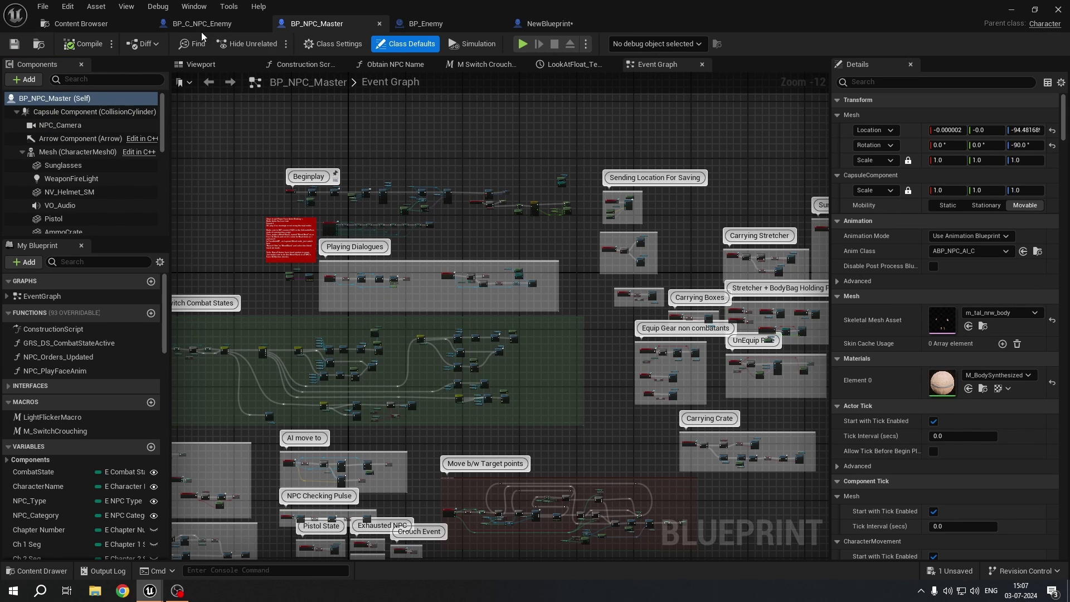
left_click(202, 64)
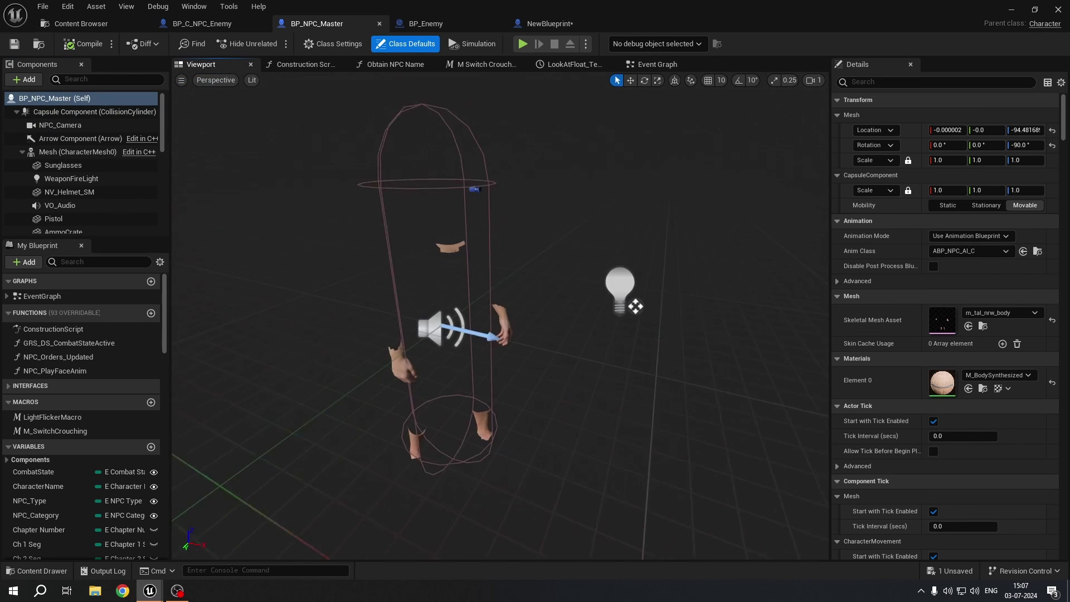
left_click(674, 62)
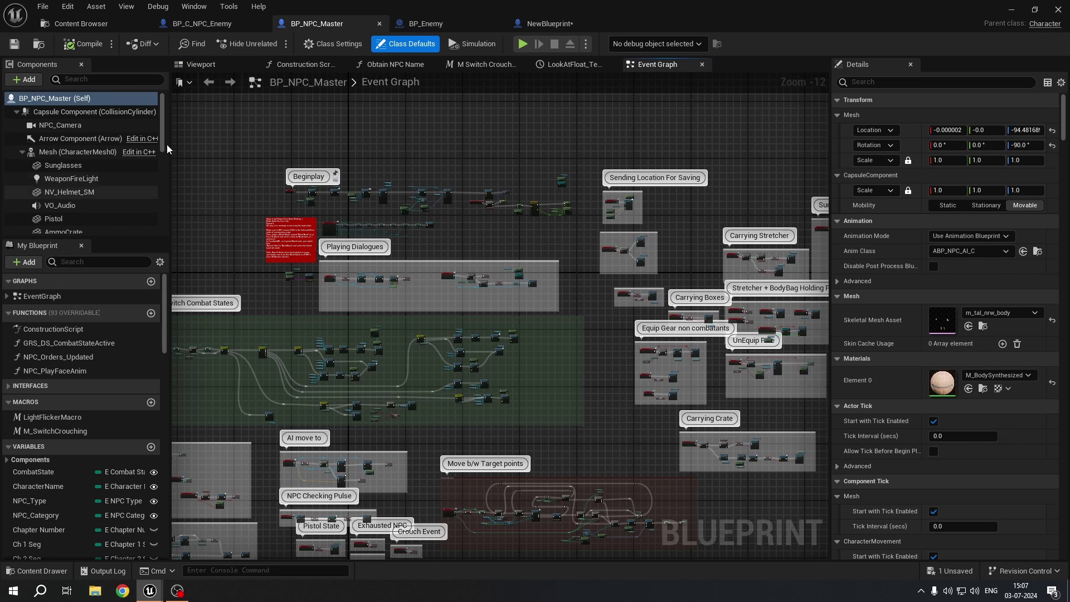
Step: Close the NewBlueprint editor and delete that blueprint from the NPCs folder
left_click(547, 27)
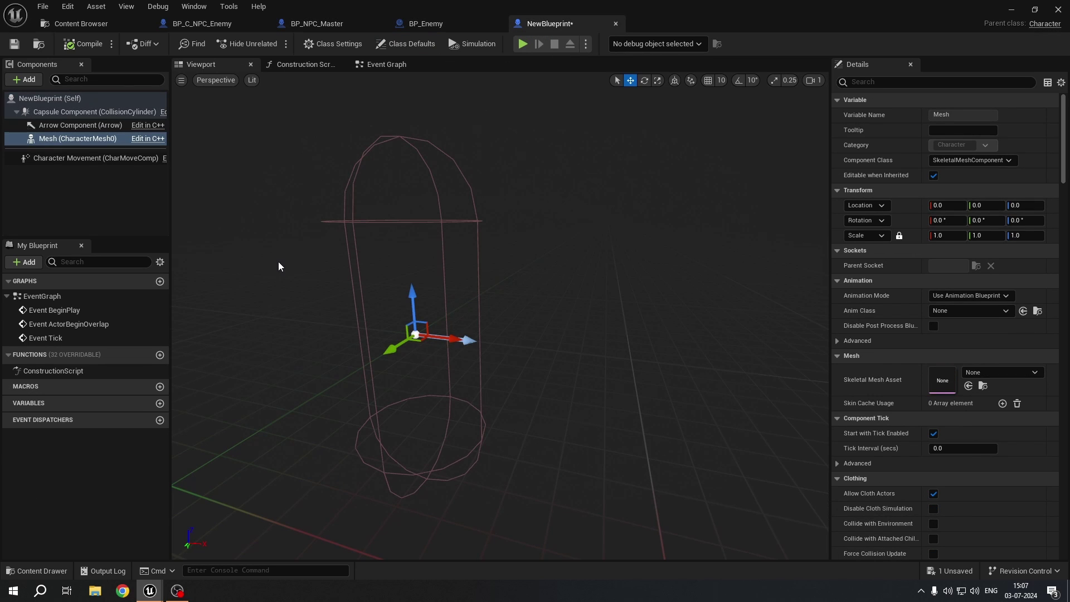
left_click(616, 24)
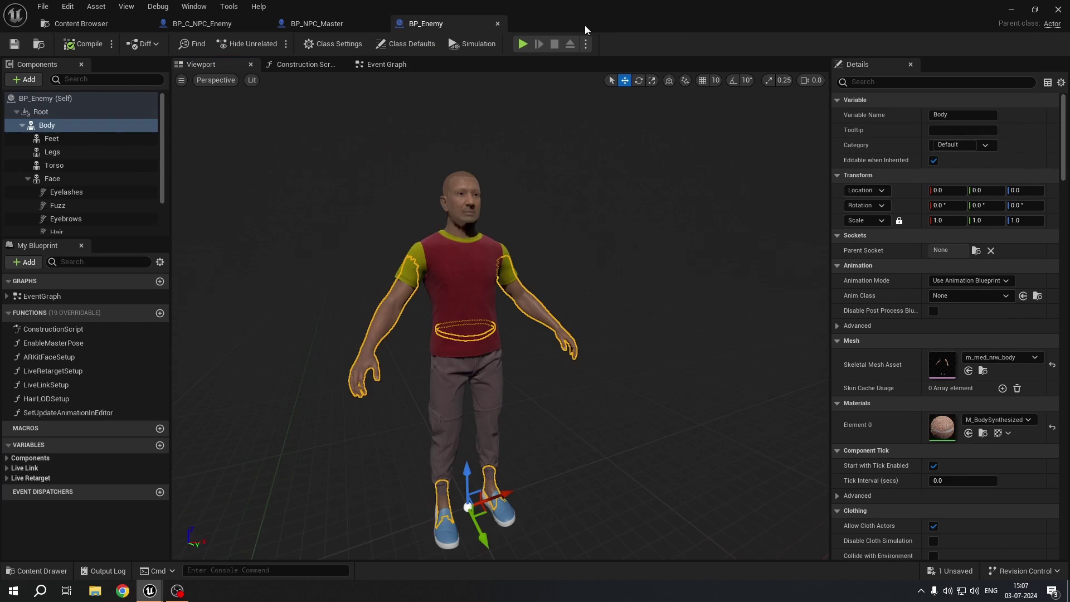
left_click(81, 24)
left_click(526, 166)
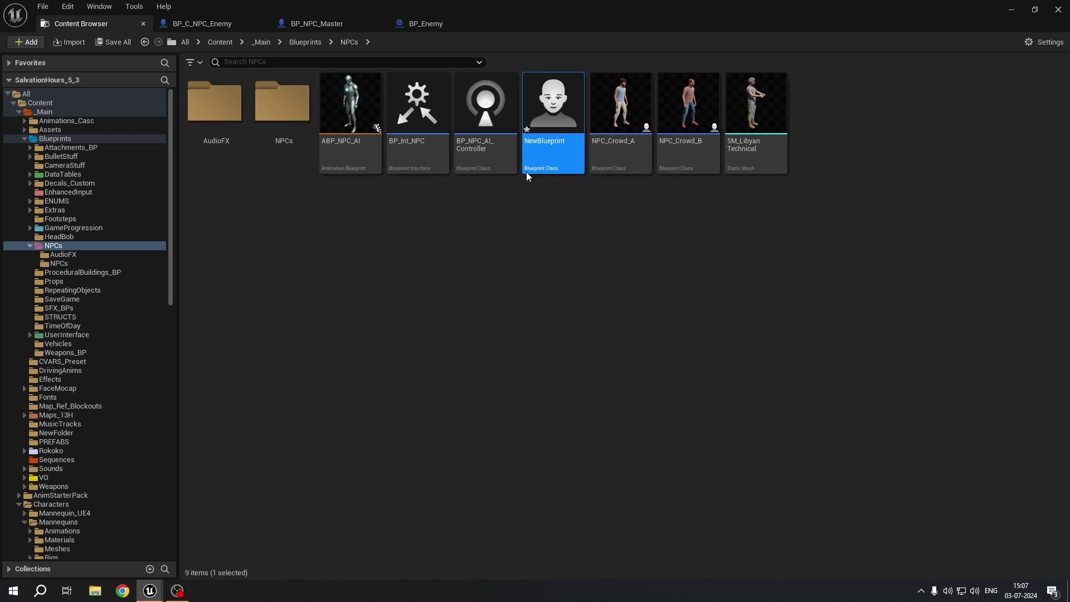
key("Delete")
left_click(477, 475)
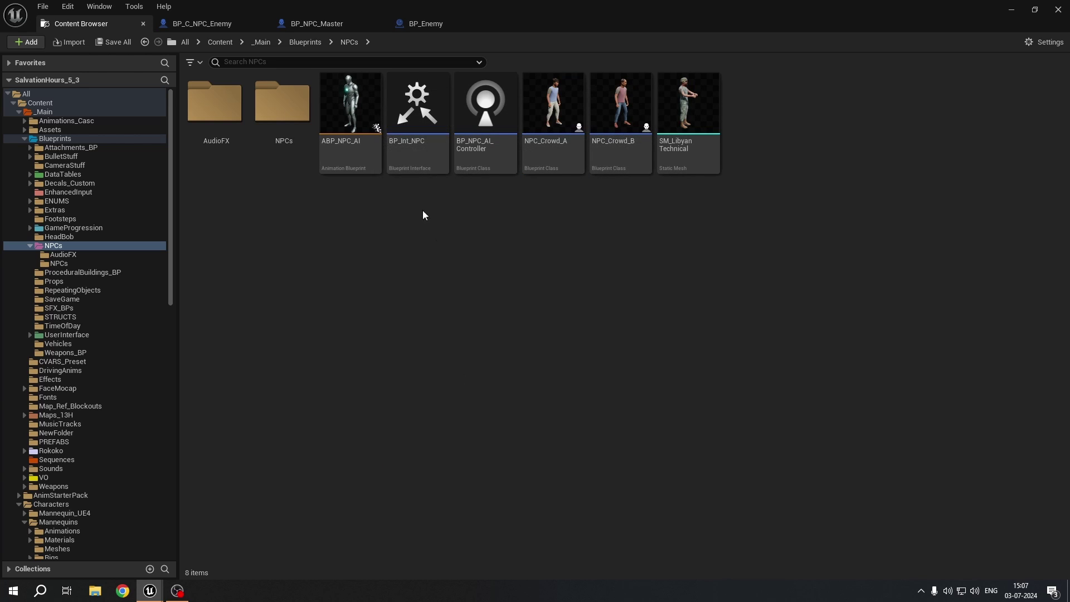
Step: Locate BP_NPC_Master in the project content and examine its Create Child Blueprint Class option without creating a child
left_click(306, 25)
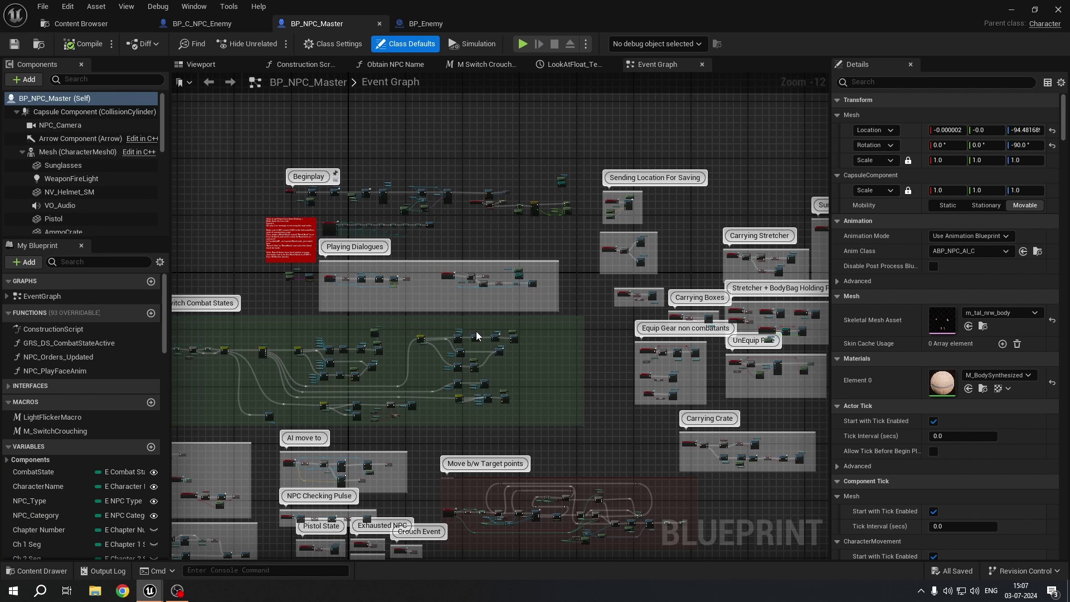
left_click(37, 45)
right_click(507, 356)
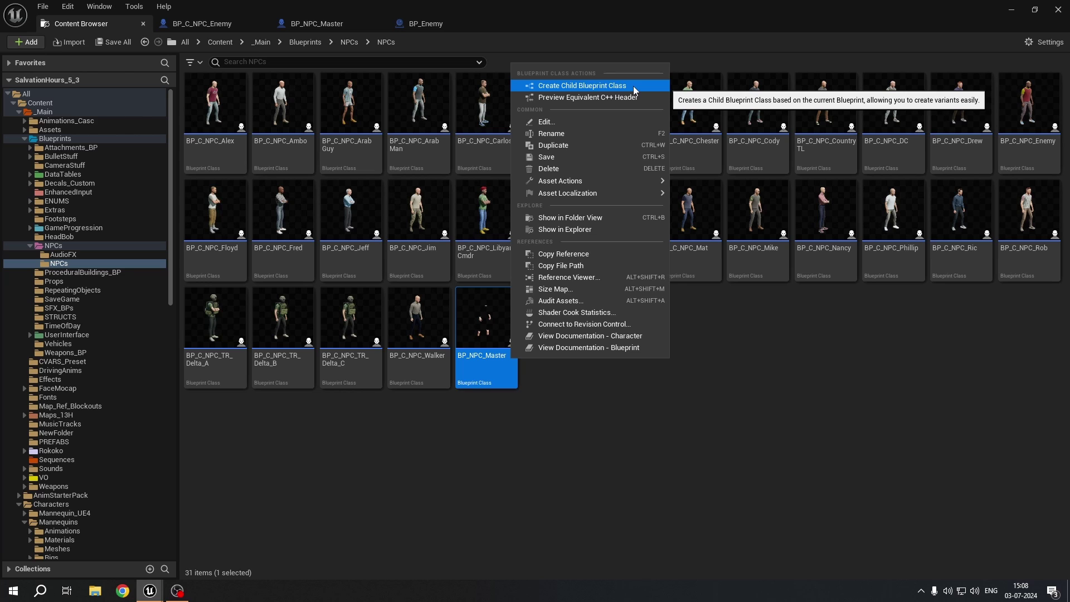
left_click(691, 423)
Step: Open the child blueprint BP_C_NPC_Enemy and examine its full component list and its parent class
left_click(1028, 151)
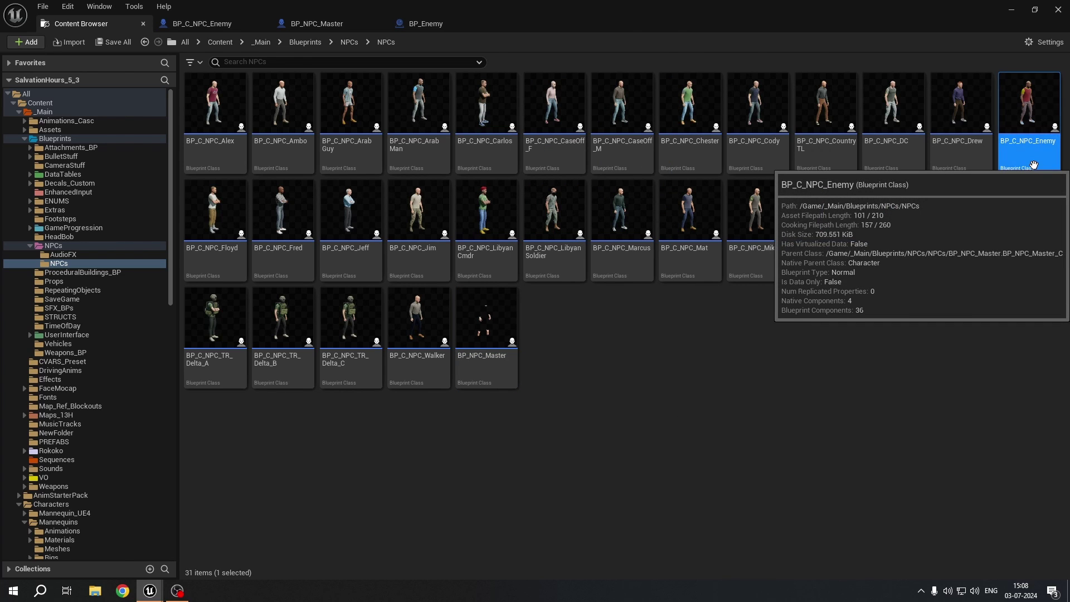
double_click(1033, 165)
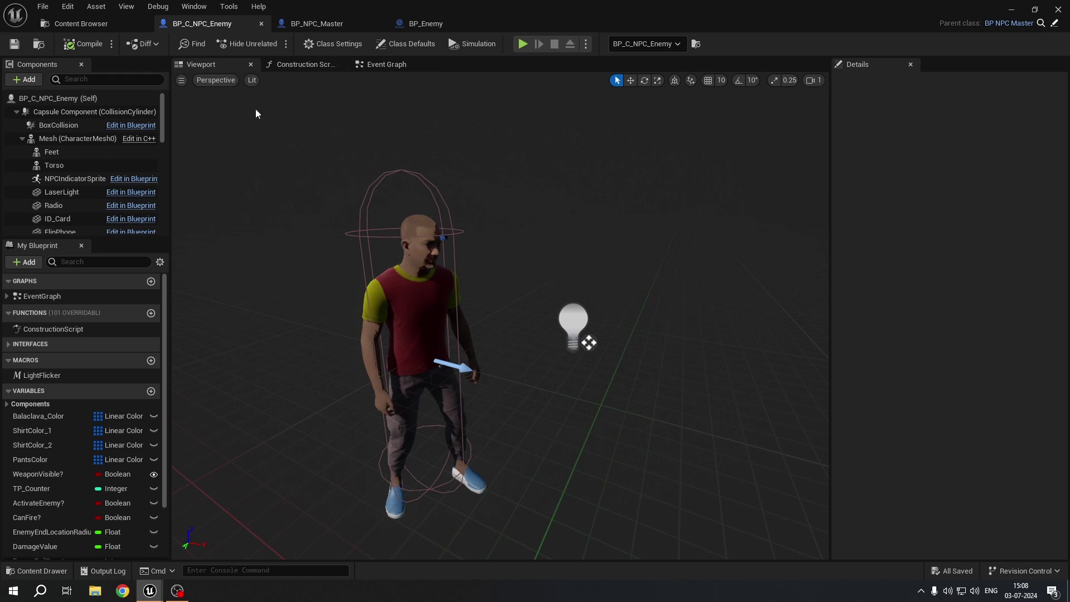
scroll(103, 159, "down", 4)
scroll(103, 159, "up", 3)
scroll(87, 138, "down", 6)
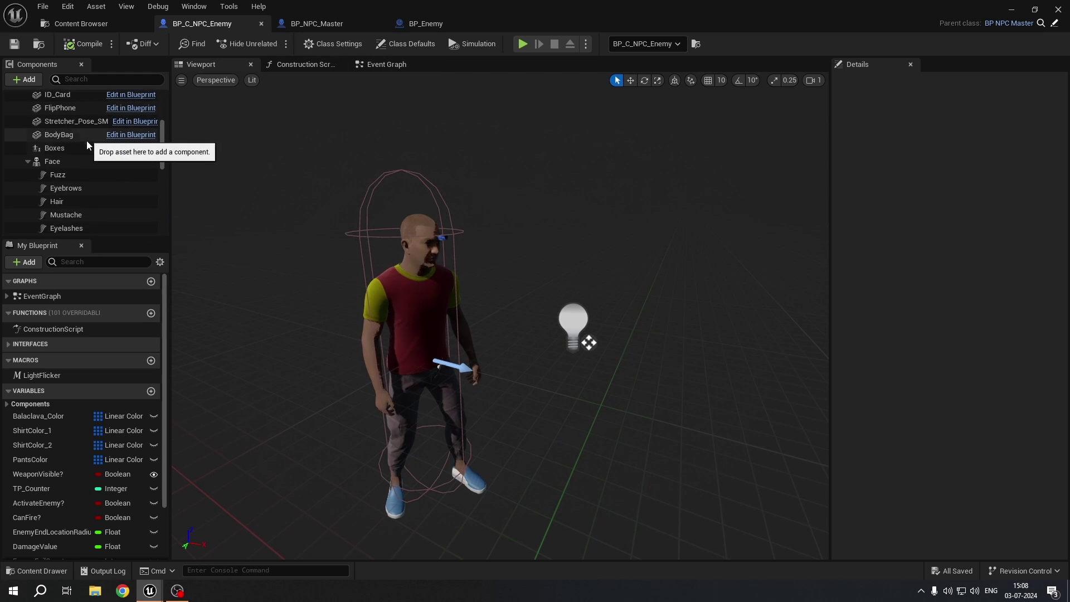
scroll(88, 150, "down", 6)
scroll(111, 204, "up", 4)
scroll(92, 134, "up", 5)
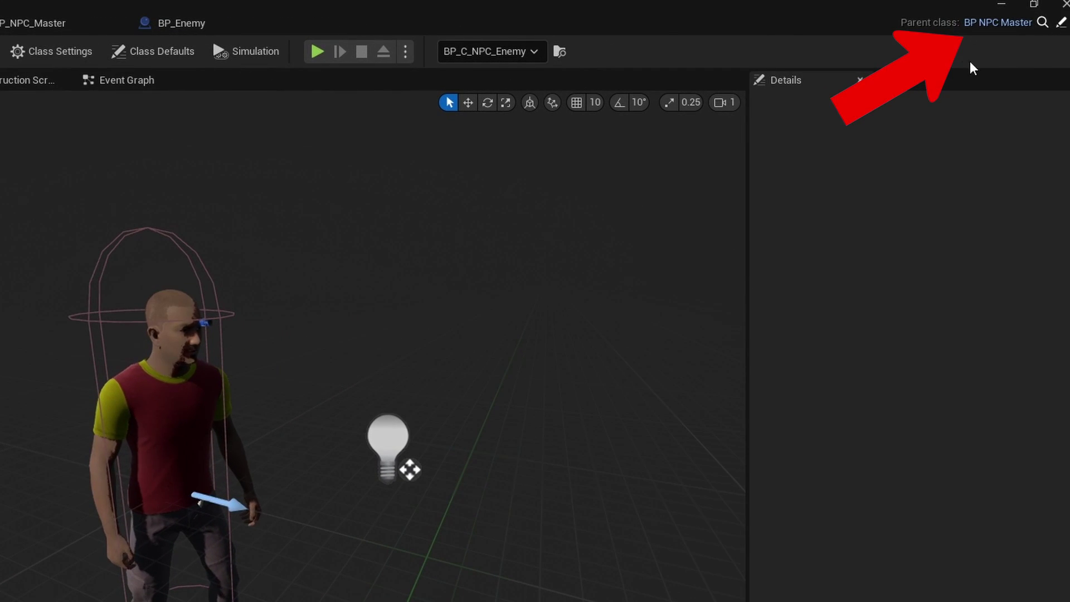
Step: View the parent BP_NPC_Master graph, then inspect the BP_C_NPC_Enemy character in its 3D viewport
left_click(185, 25)
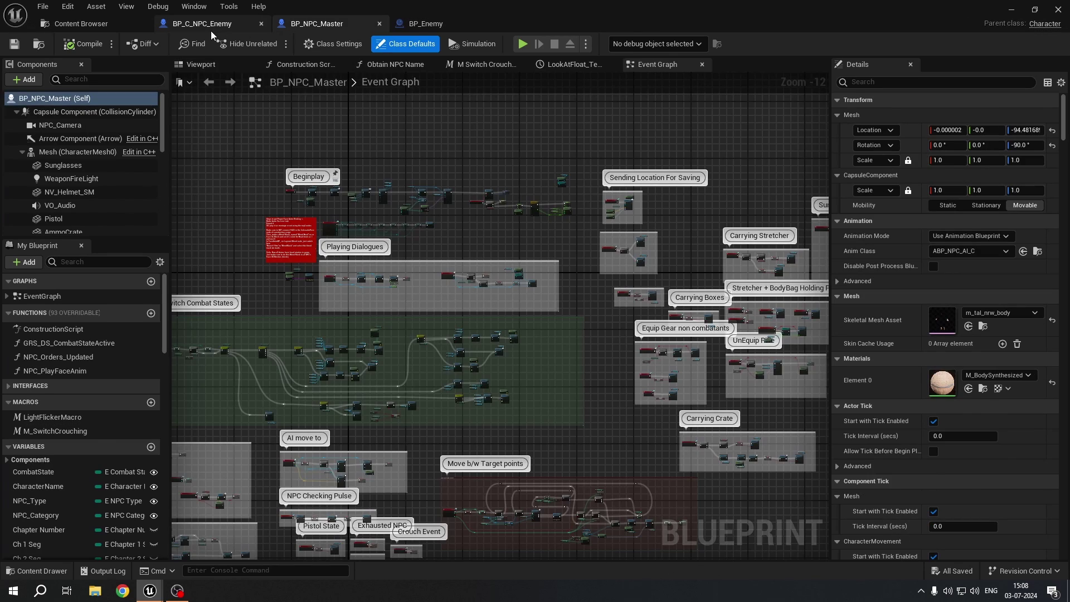
left_click(211, 29)
right_click_drag(303, 211, 290, 216)
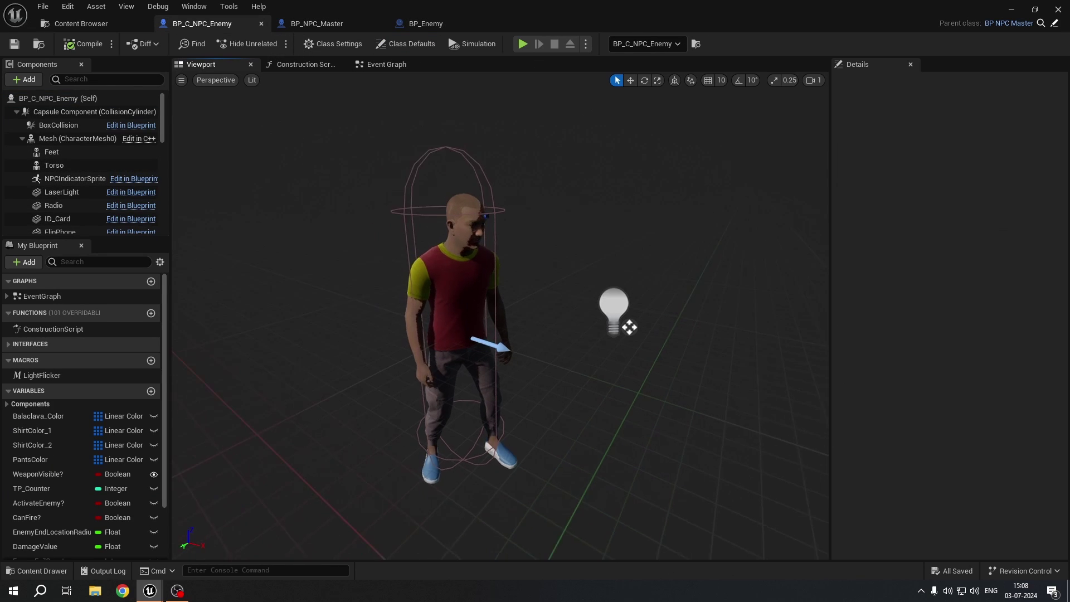
Step: Locate the skeletal mesh of BP_Enemy's Body in the content and check the Mesh component settings of BP_C_NPC_Enemy
left_click(446, 25)
left_click(92, 123)
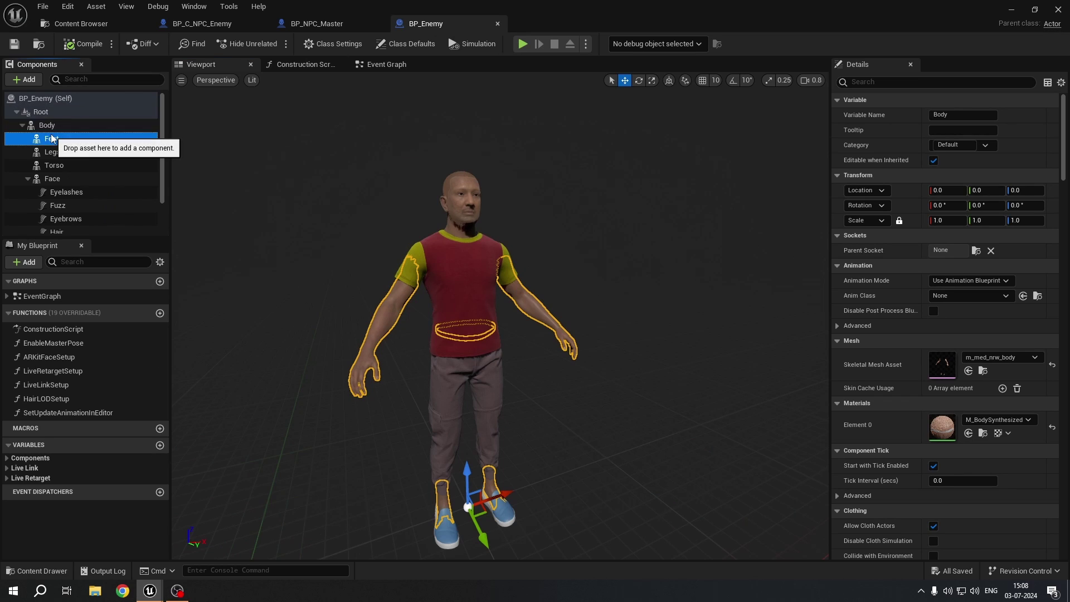
left_click(987, 376)
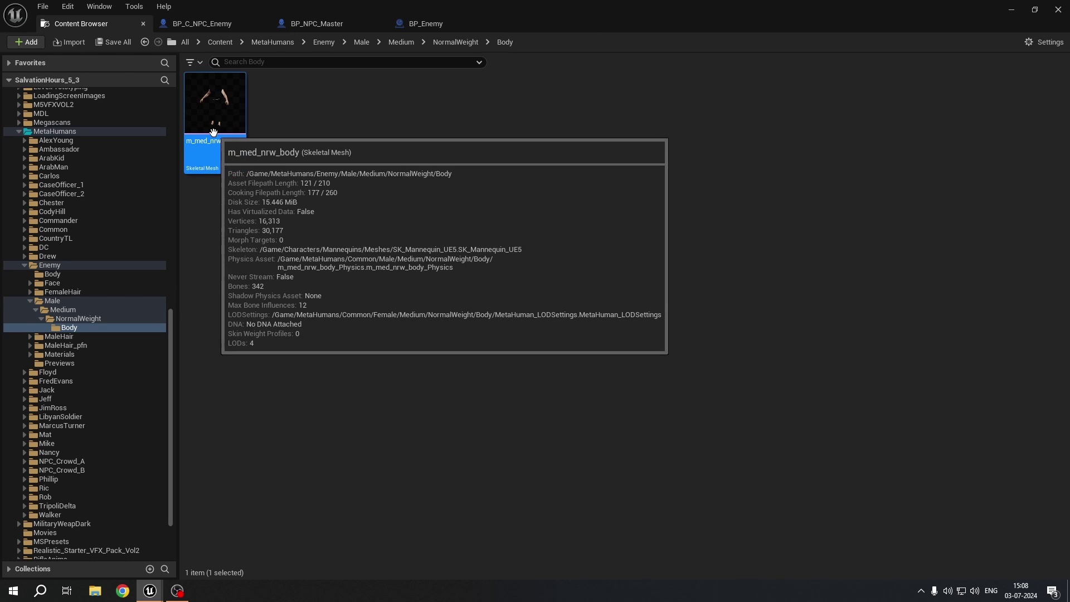
left_click(217, 23)
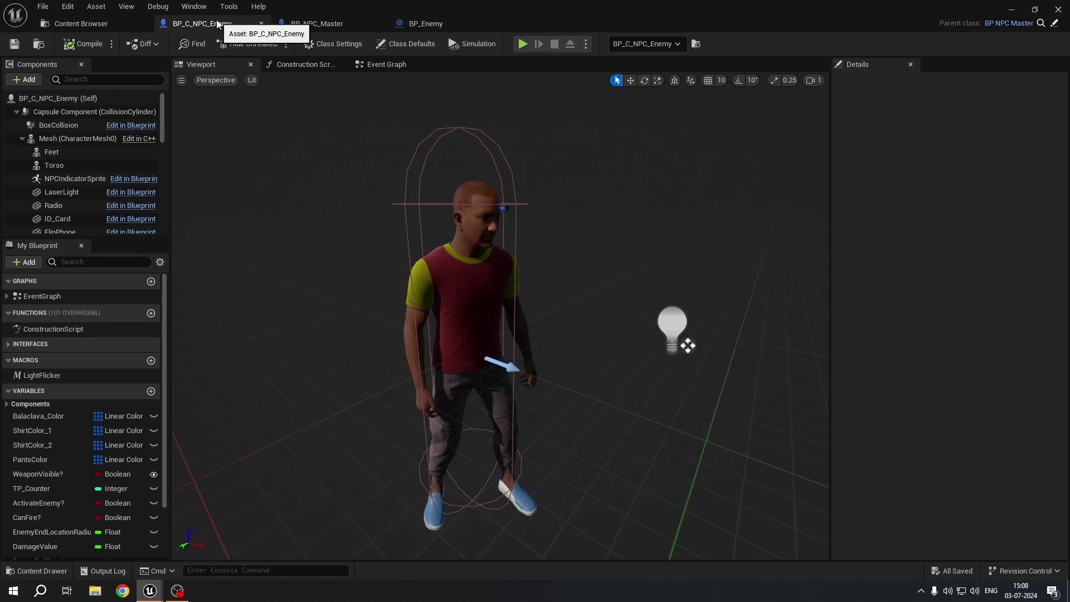
left_click(66, 138)
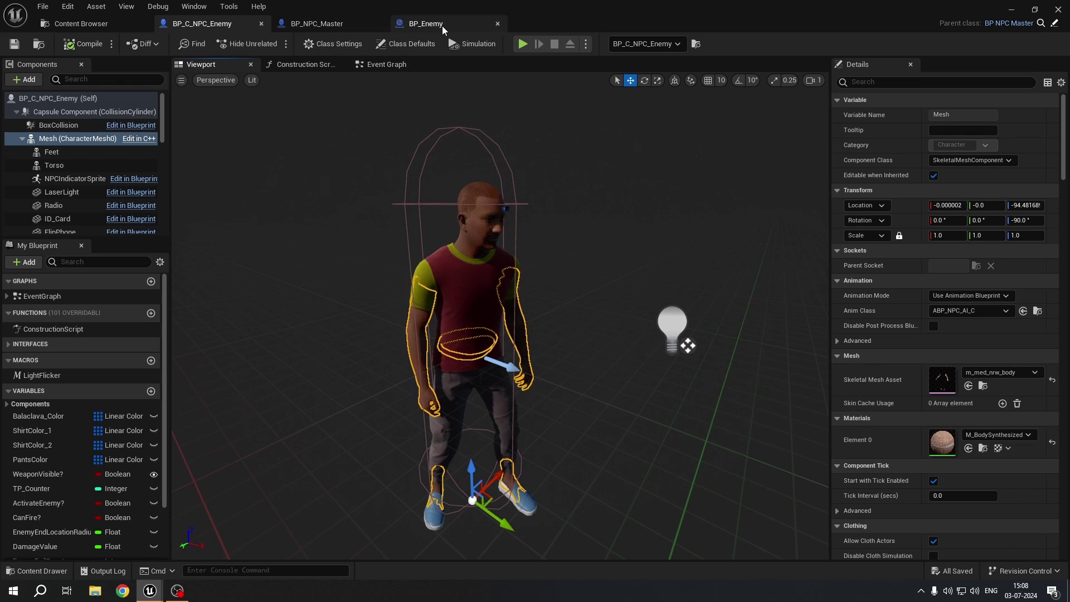
Step: Select all MetaHuman components of BP_Enemy from Feet through LODSync and review the selection
left_click(425, 24)
left_click(71, 140)
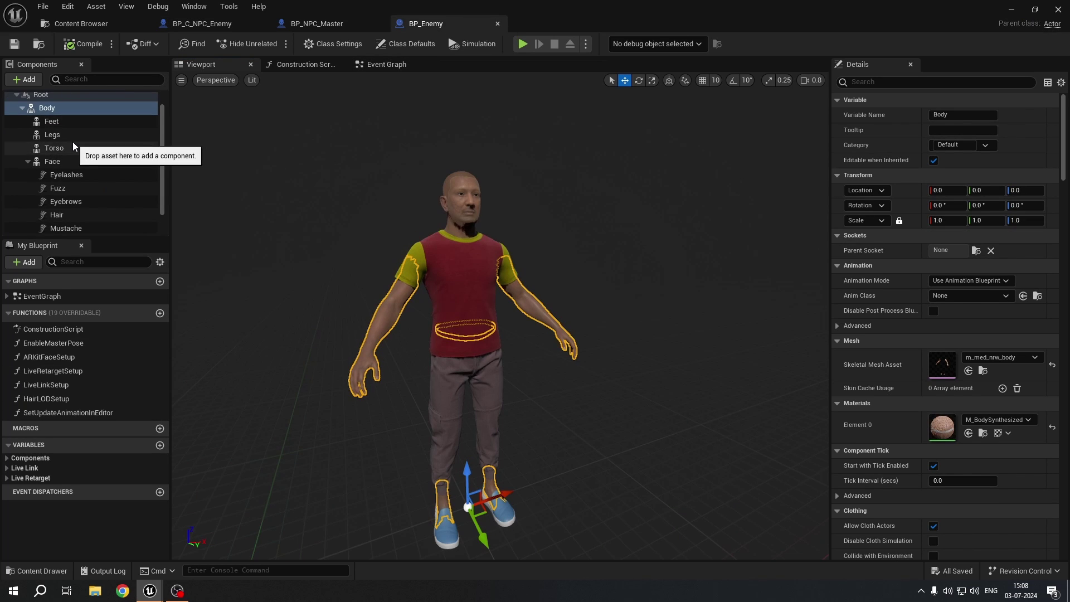
scroll(78, 151, "down", 1)
scroll(89, 184, "down", 2)
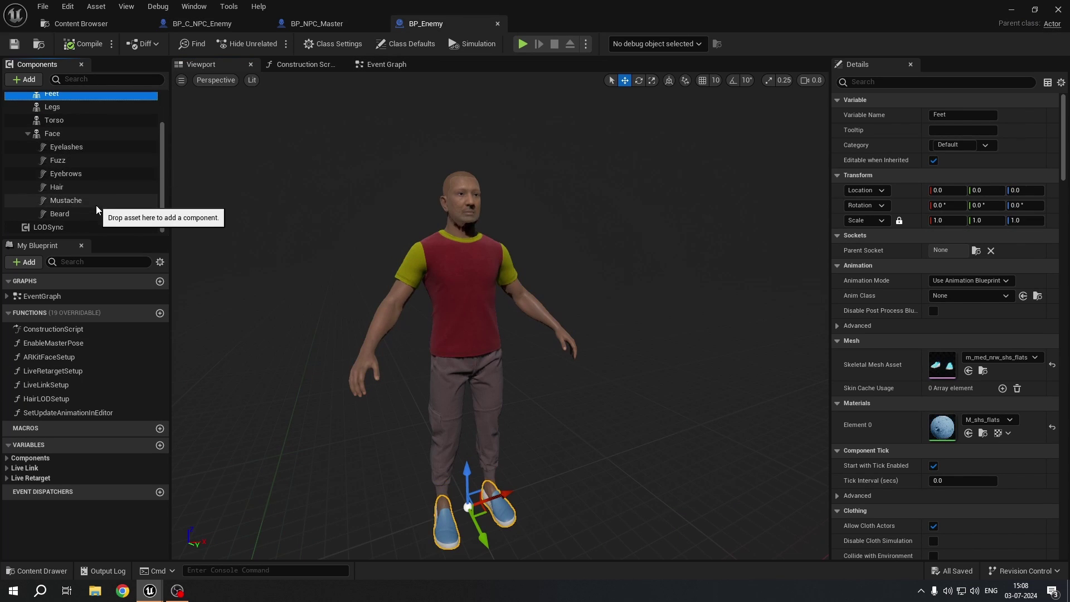
left_click(96, 212, "shift")
left_click(86, 232, "shift")
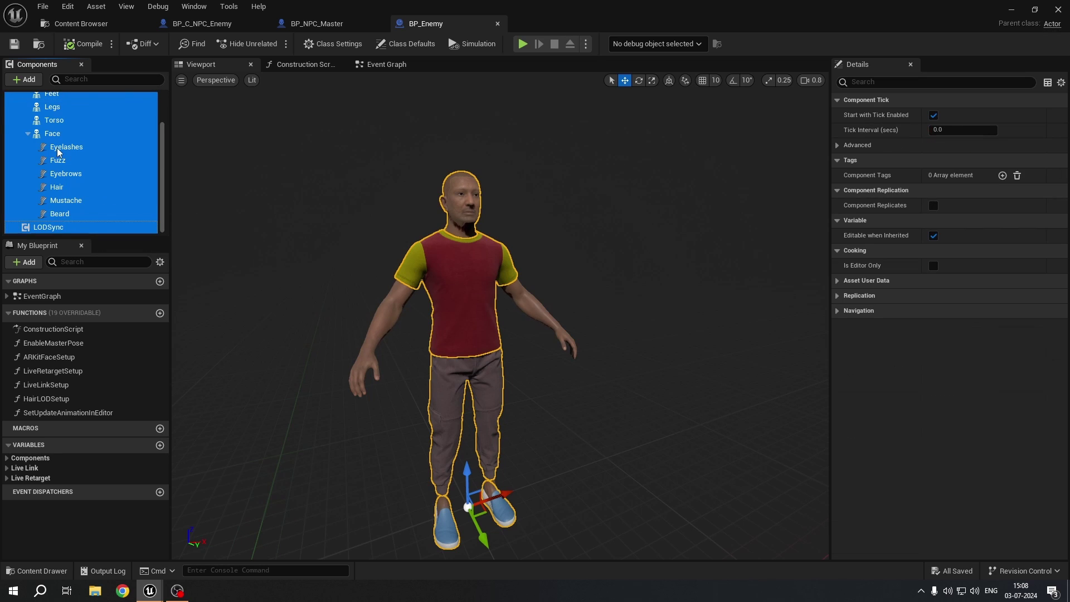
scroll(159, 140, "up", 1)
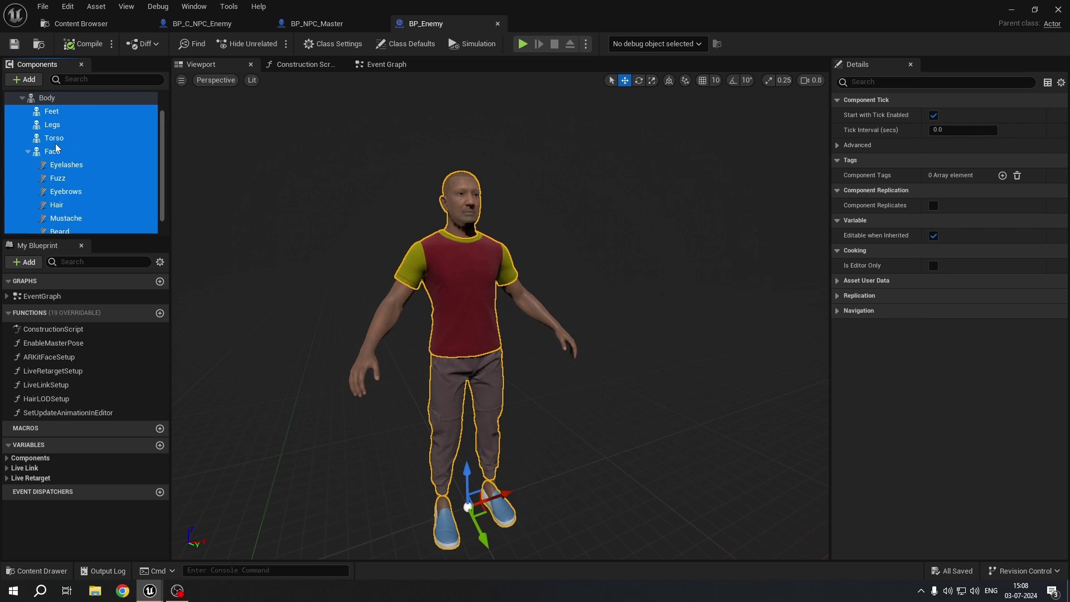
scroll(60, 122, "down", 1)
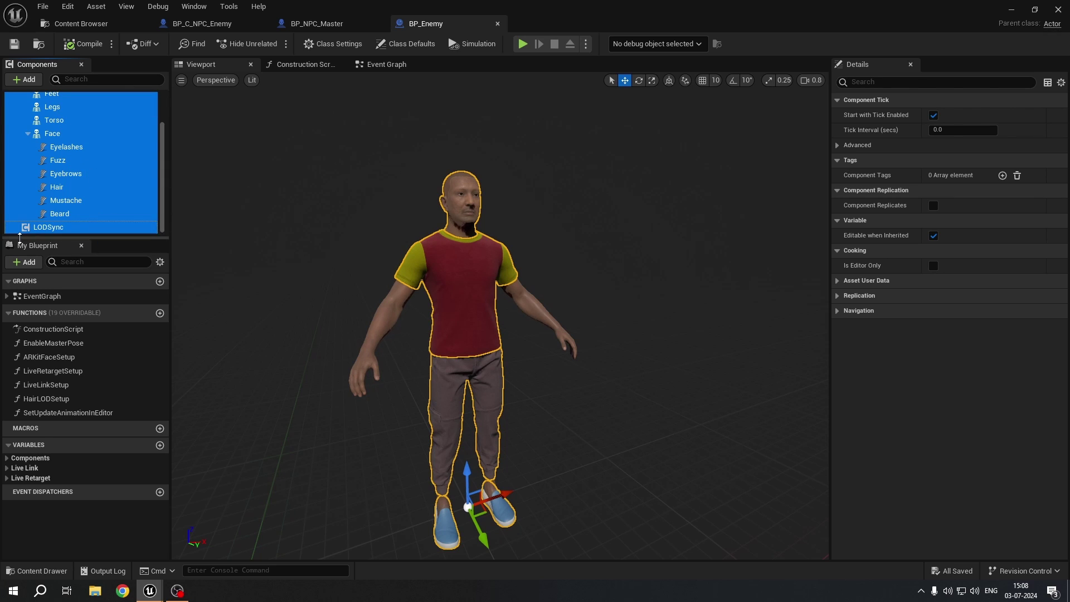
Step: Identify the matching MetaHuman components in BP_C_NPC_Enemy by selecting Feet, Torso, Face with its grooms, Legs and LODSync
left_click(200, 25)
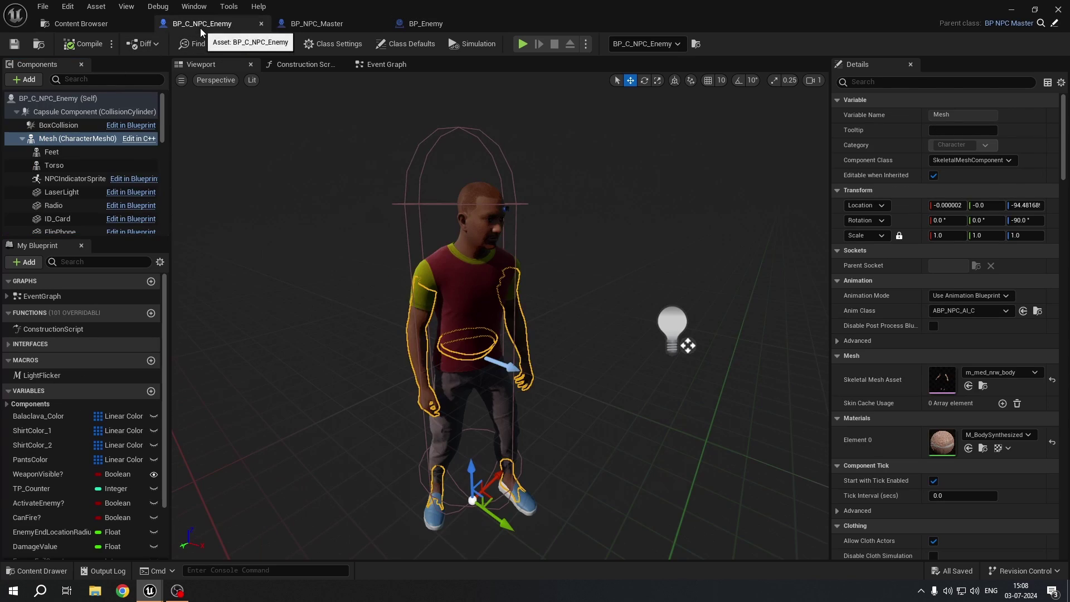
left_click(68, 156)
left_click(75, 166, "ctrl")
scroll(75, 166, "down", 5)
scroll(74, 166, "down", 3)
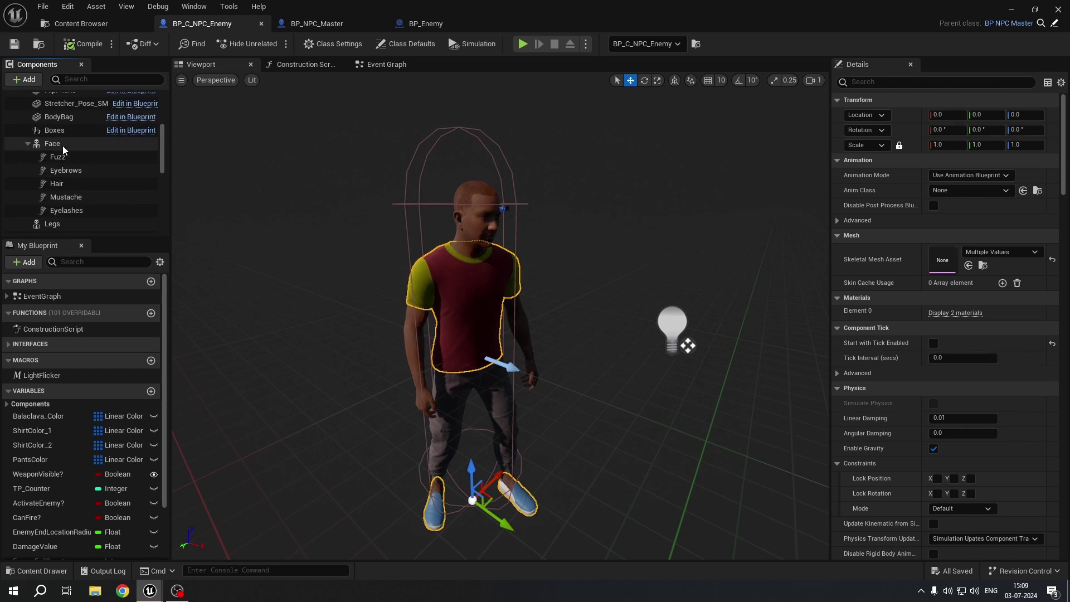
left_click(62, 144)
left_click(76, 211, "shift")
scroll(76, 213, "down", 4)
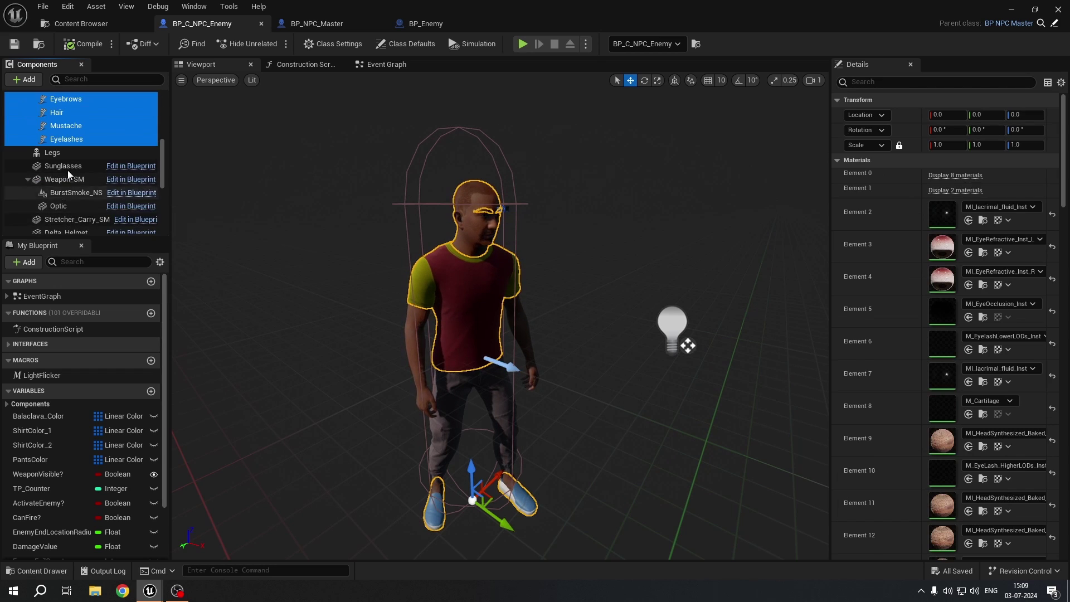
left_click(65, 157, "ctrl")
scroll(87, 182, "down", 5)
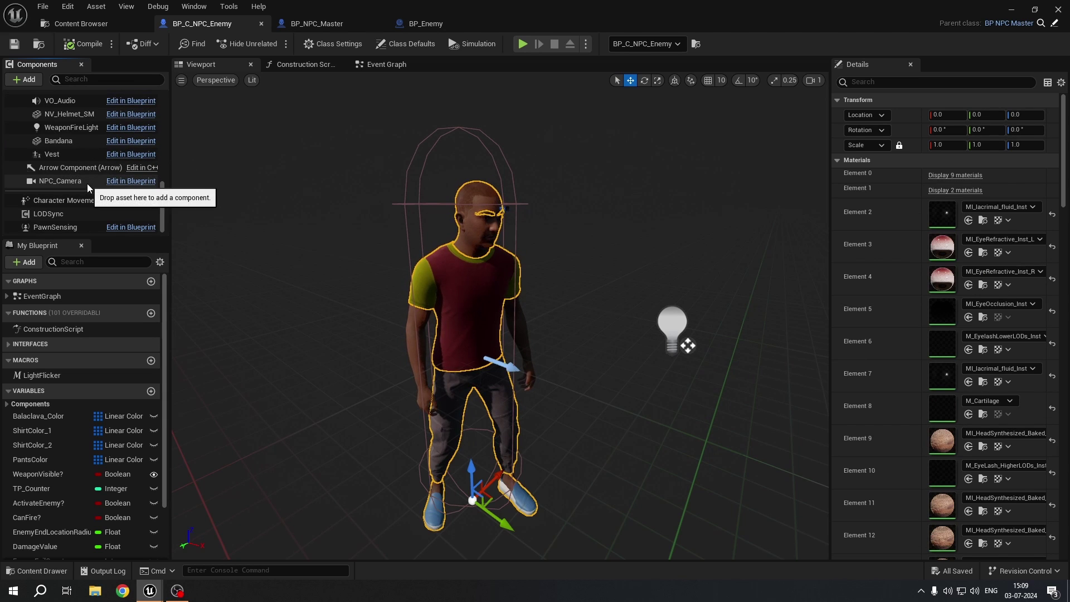
left_click(82, 214)
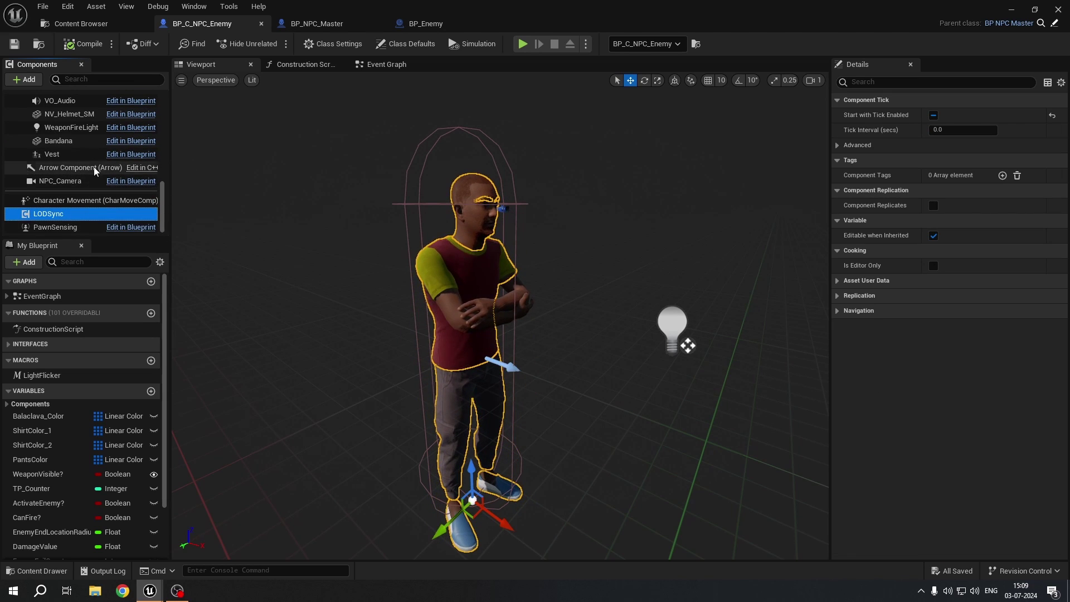
scroll(99, 166, "up", 10)
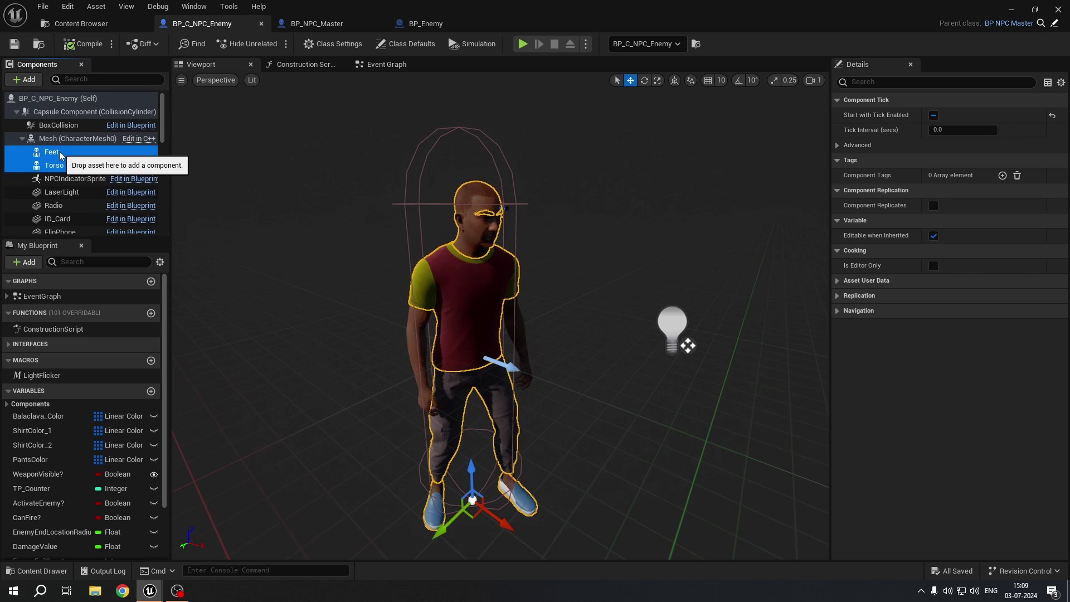
Step: Select only the Feet component of BP_C_NPC_Enemy and review the component list down to LODSync
left_click(88, 154)
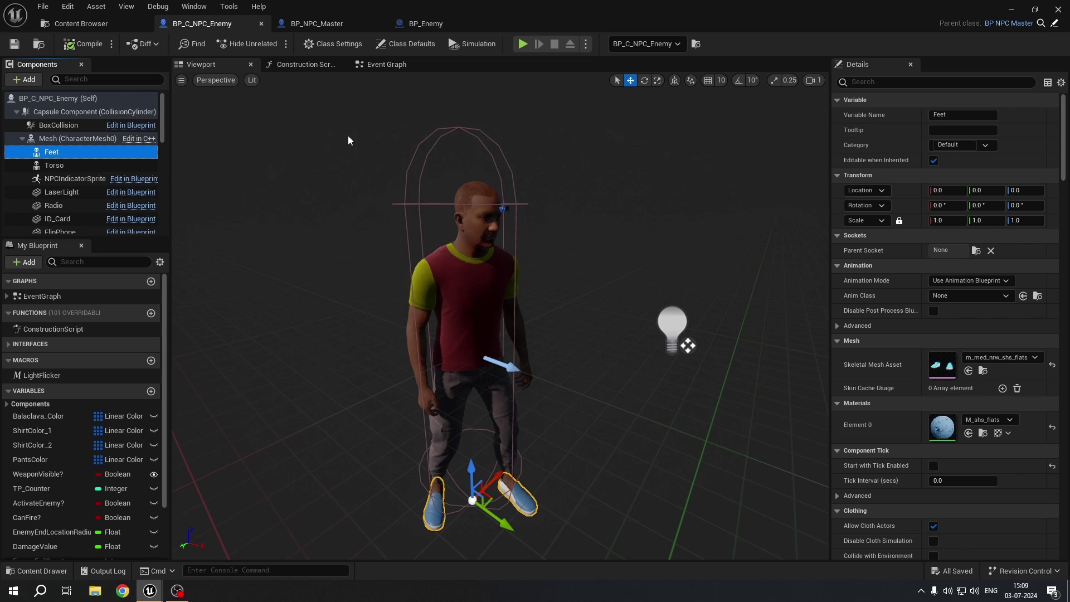
scroll(72, 205, "down", 8)
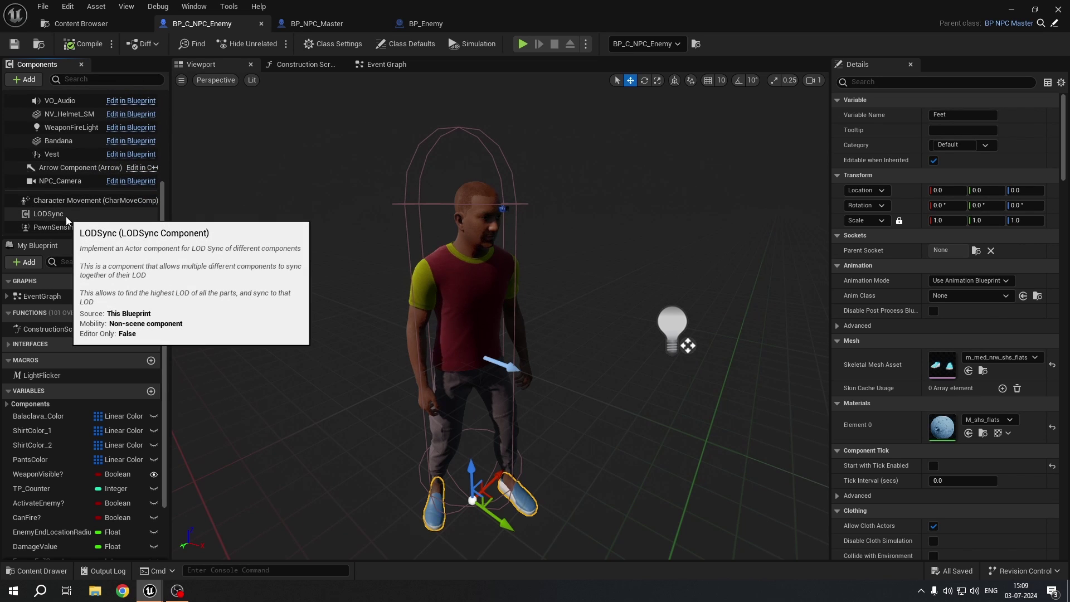
scroll(57, 212, "up", 3)
scroll(57, 212, "up", 3)
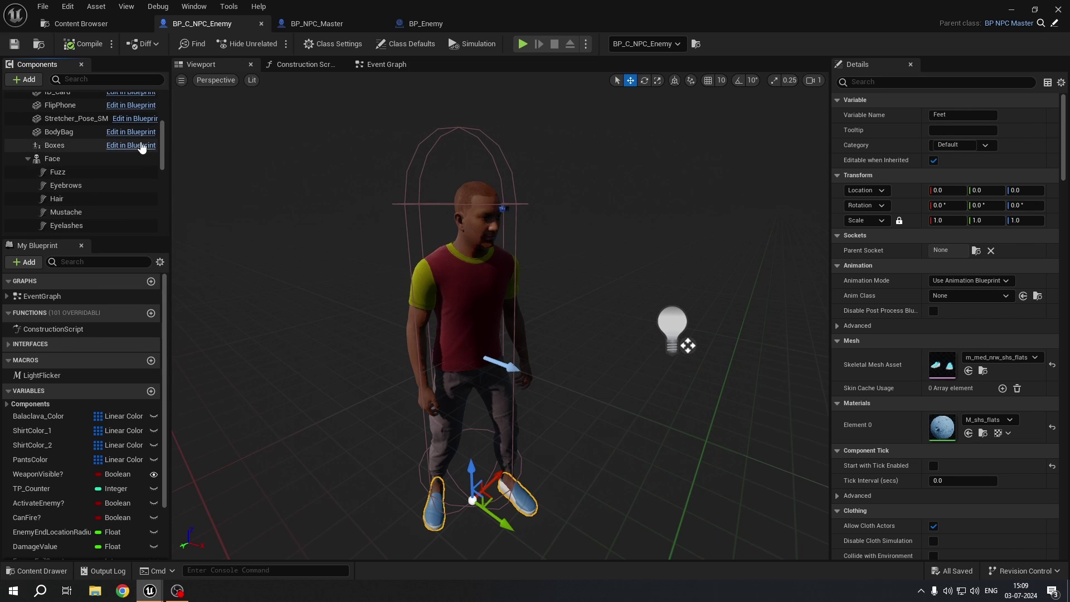
Step: Select the groom components Fuzz through Eyelashes under Face and inspect the character's head up close
scroll(108, 161, "down", 2)
left_click(90, 139)
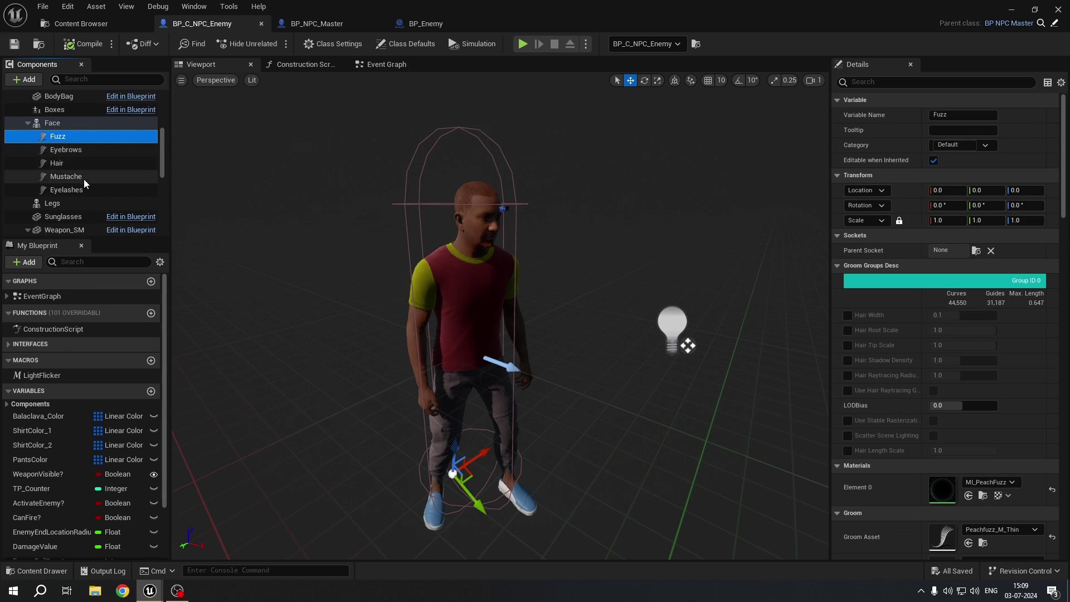
left_click(82, 189, "shift")
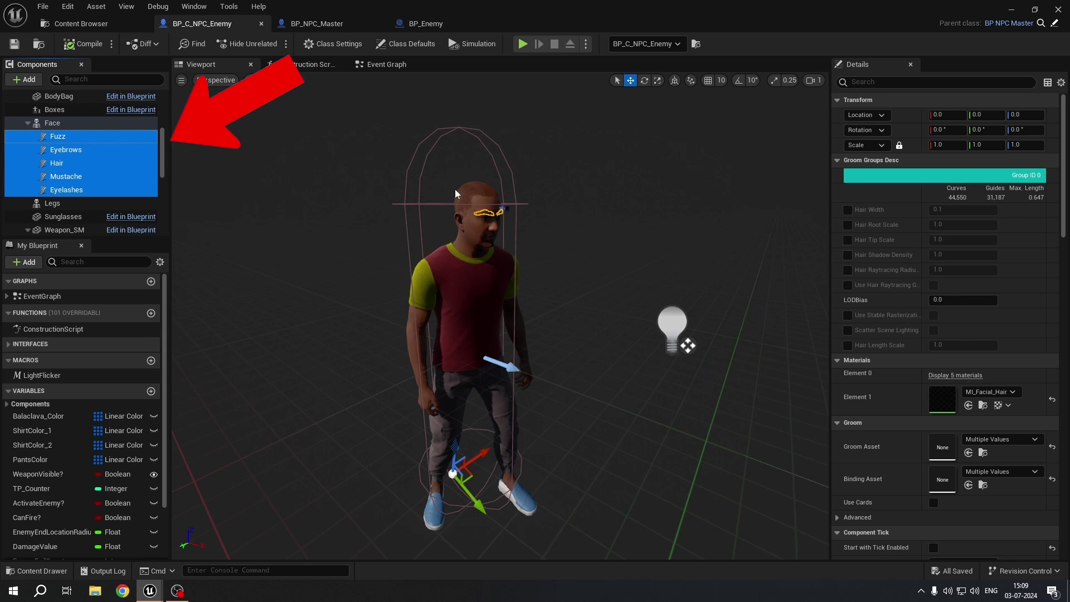
scroll(428, 186, "up", 3)
key("w")
right_click_drag(411, 265, 411, 272)
key("s")
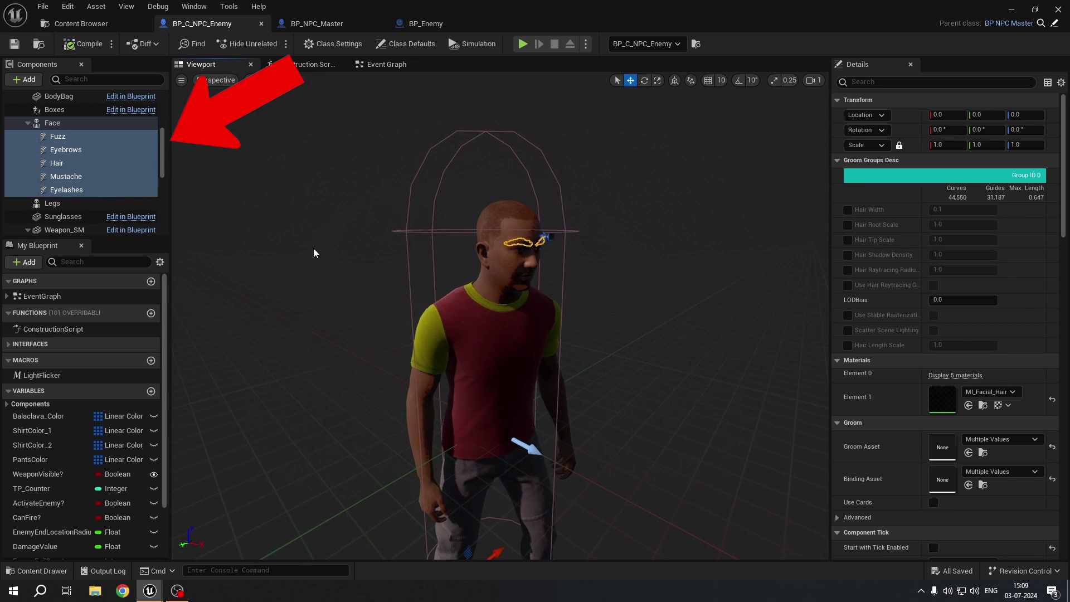
Step: Select the Eyebrows component and inspect the character's head and upper body in the 3D viewport
left_click(76, 151)
left_click(76, 150)
scroll(83, 212, "down", 3)
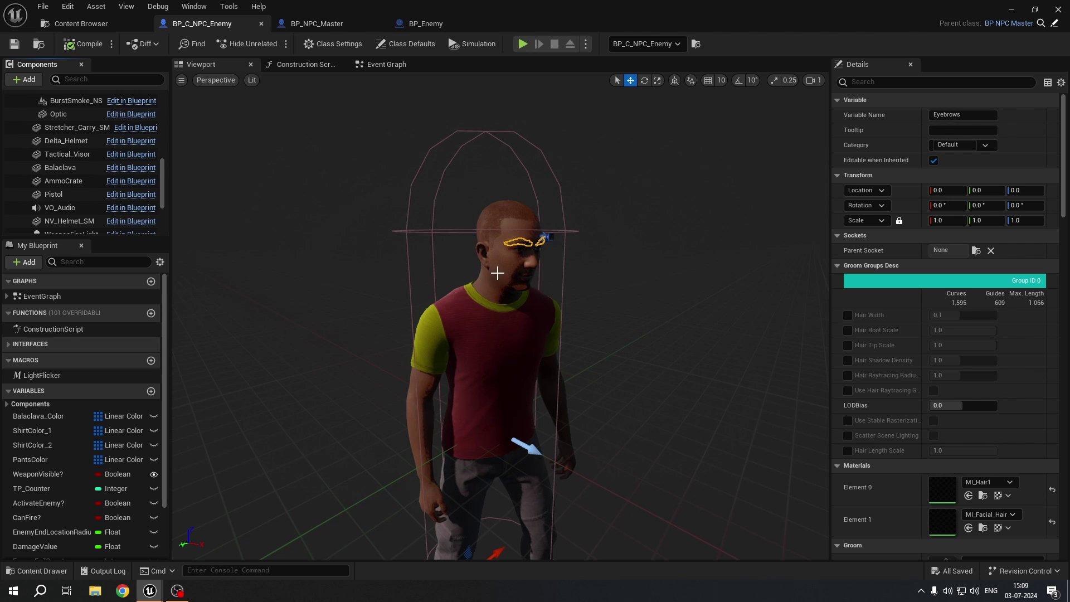
key("w")
right_click_drag(587, 316, 586, 316)
key("s")
scroll(587, 316, "down", 1)
key("a")
right_click_drag(408, 230, 427, 256)
key("s")
scroll(91, 174, "up", 5)
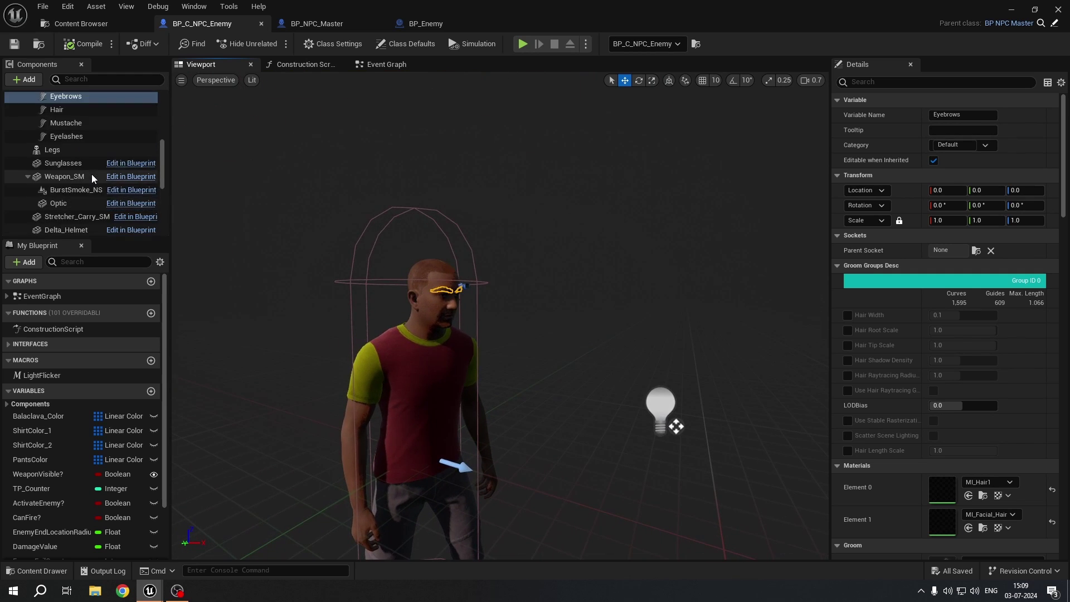
Step: Review the Face groom components as a group, and open the groom asset Eyebrows_M_Messy used by Eyebrows
left_click(72, 138)
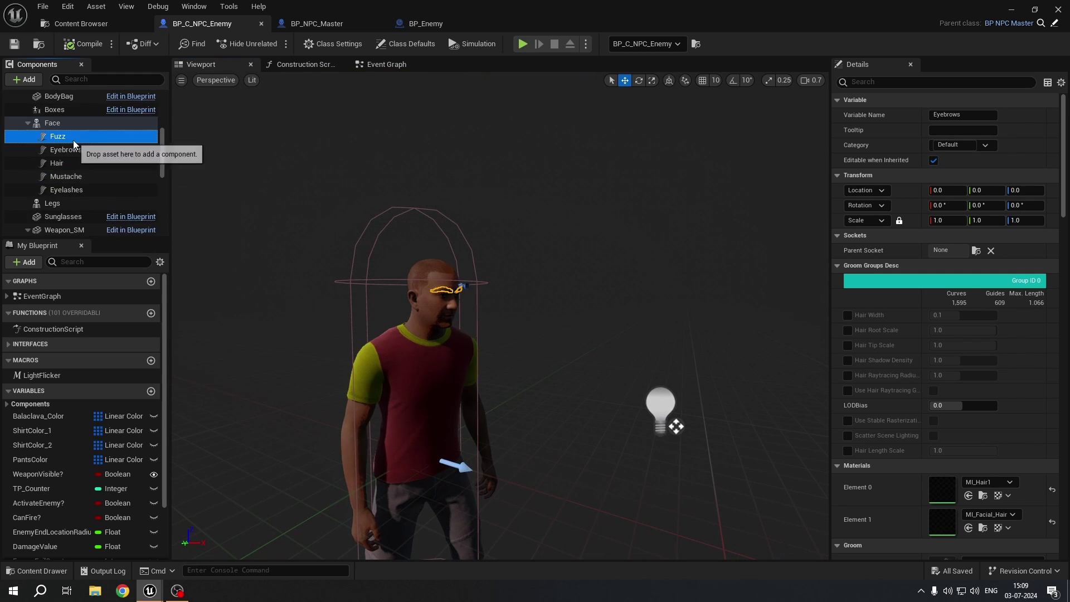
left_click(76, 190, "shift")
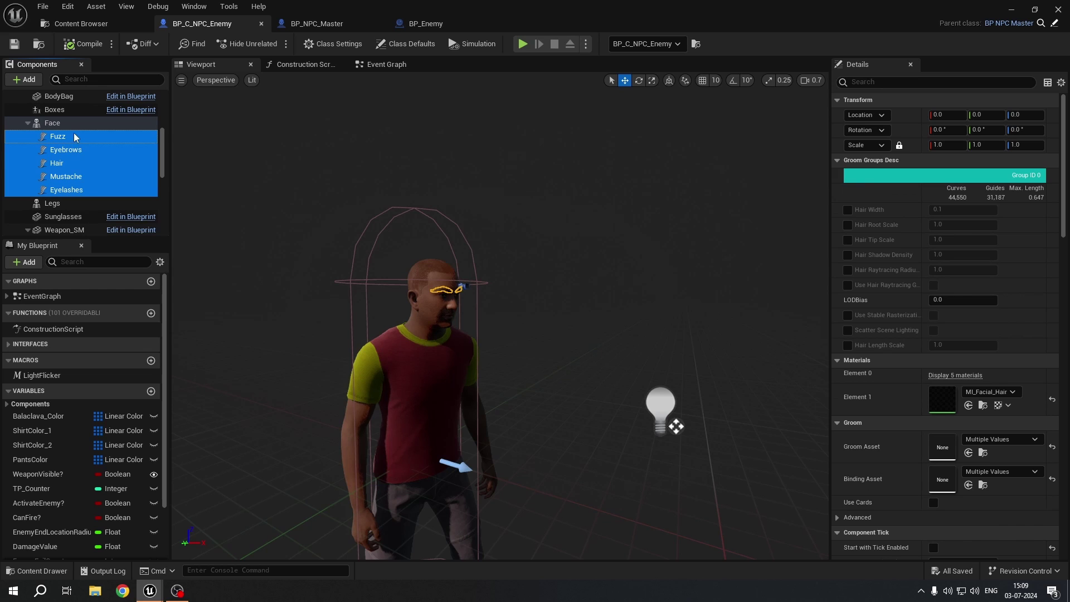
left_click(78, 151)
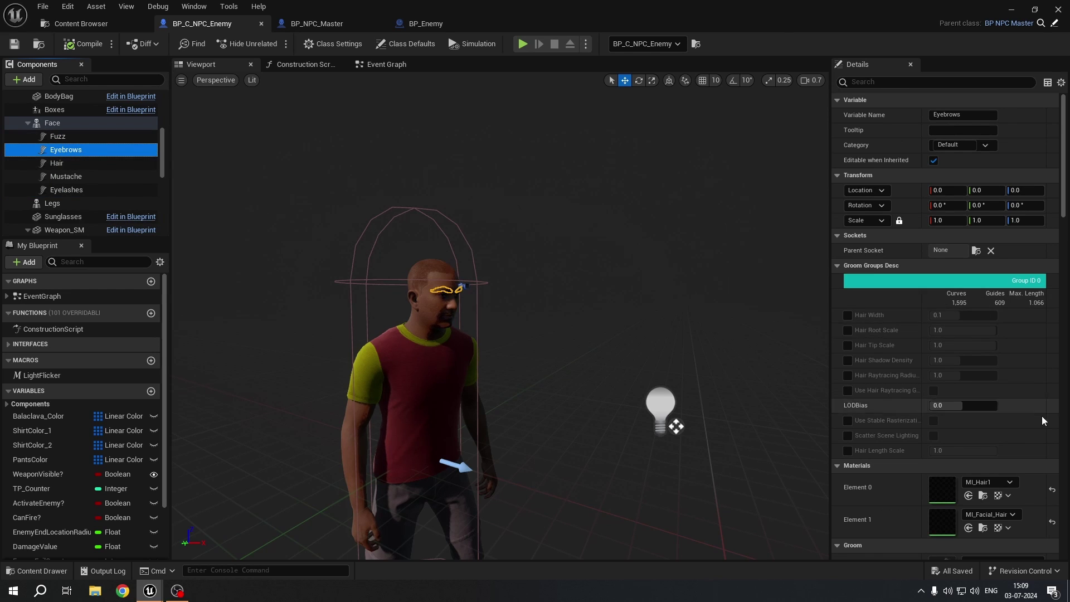
scroll(1003, 395, "down", 3)
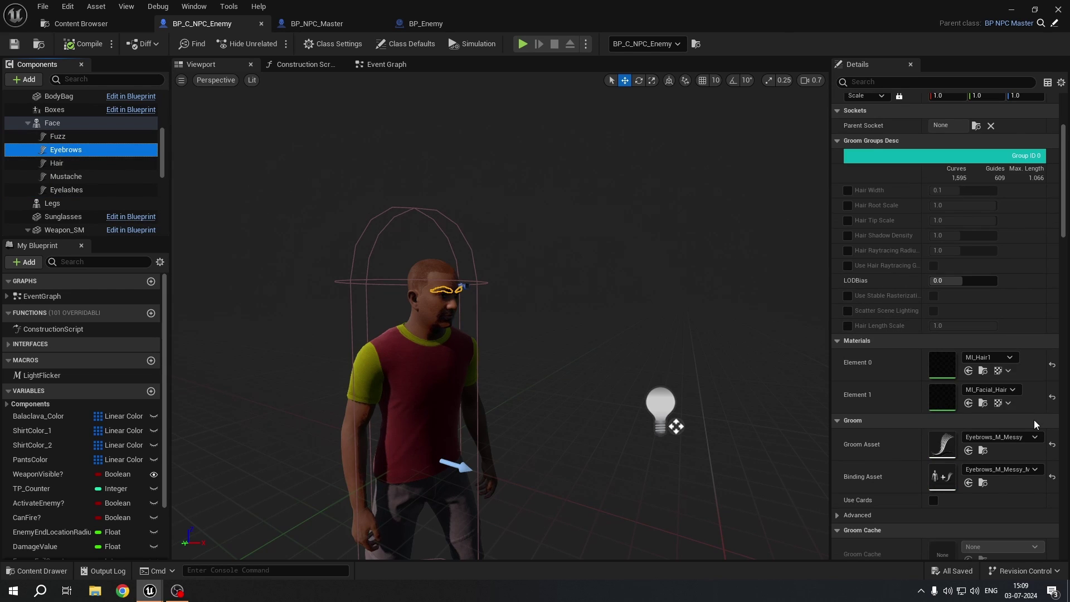
left_click(983, 451)
right_click(211, 94)
left_click(213, 96)
double_click(211, 104)
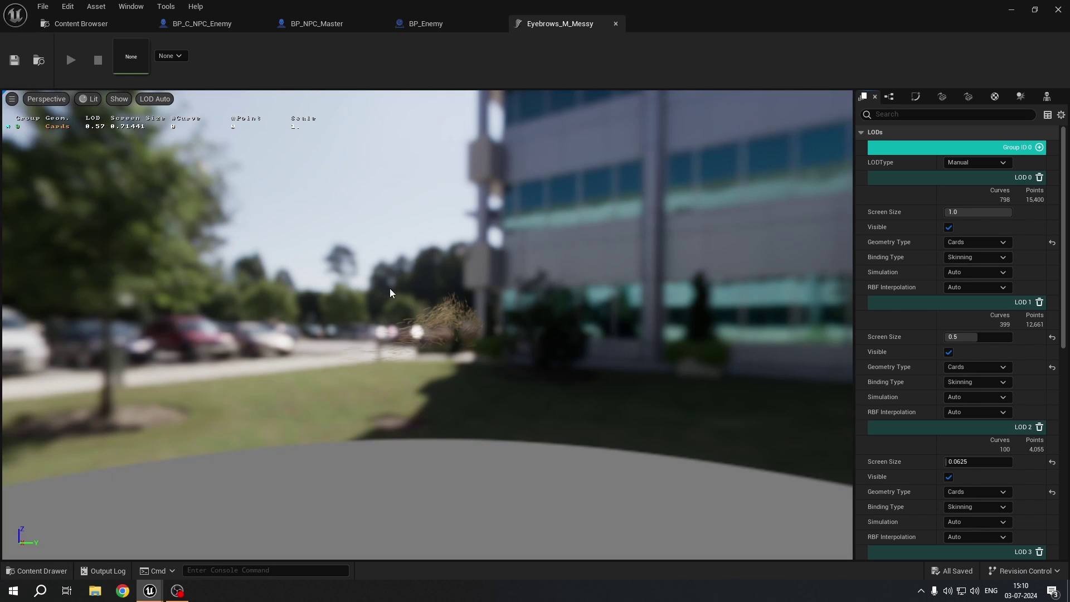
Step: Examine the Eyebrows_M_Messy groom in Unlit view mode from several angles, and close the asset
scroll(470, 322, "up", 4)
left_click_drag(470, 322, 395, 322)
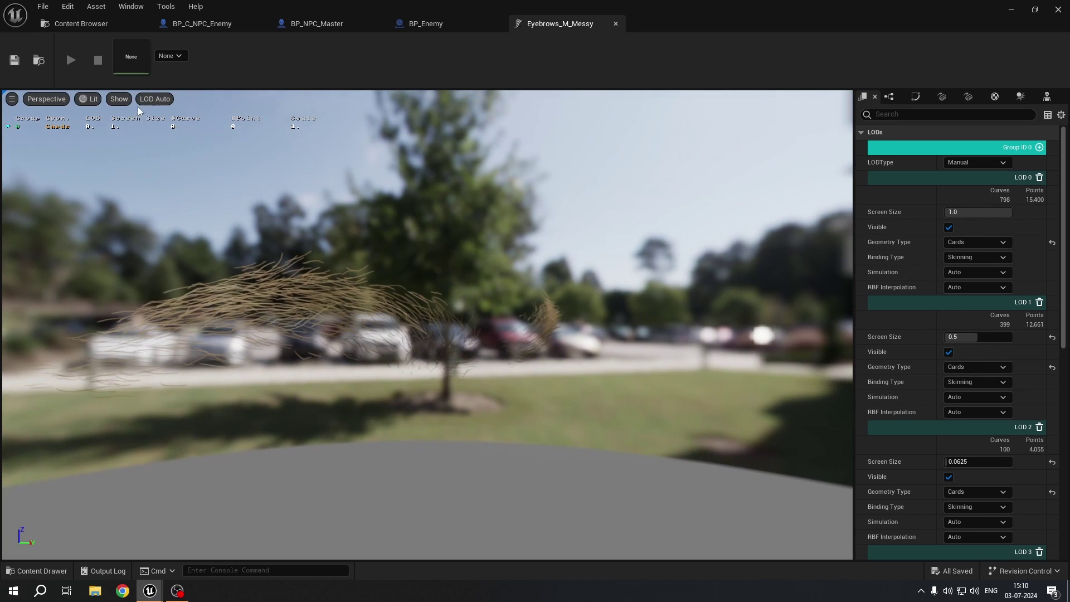
left_click(88, 99)
left_click(114, 142)
scroll(208, 289, "down", 5)
scroll(208, 290, "up", 6)
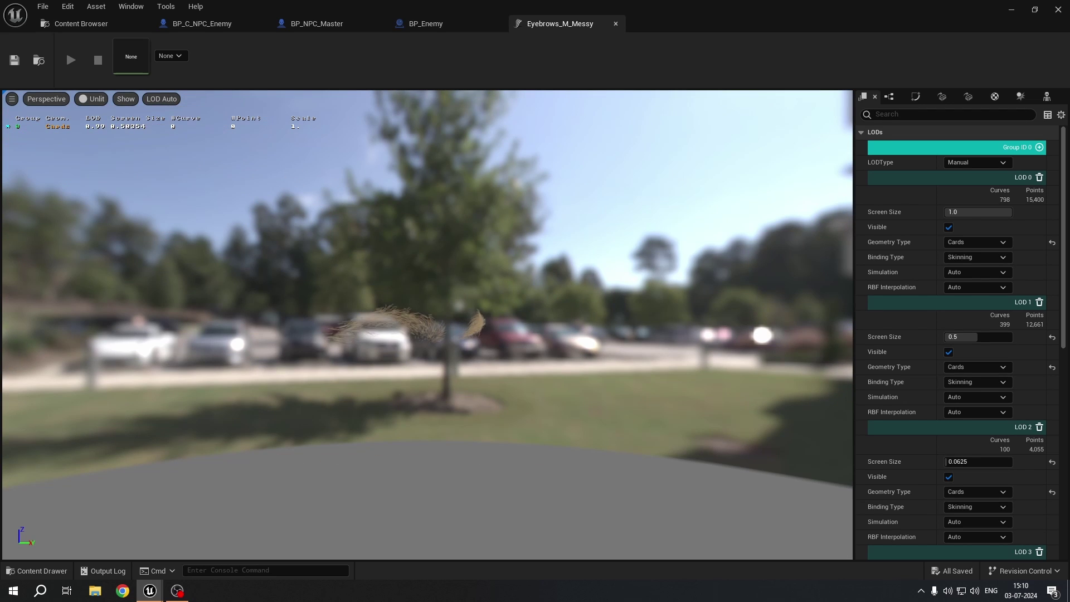
left_click_drag(208, 290, 233, 311)
left_click_drag(357, 278, 819, 306)
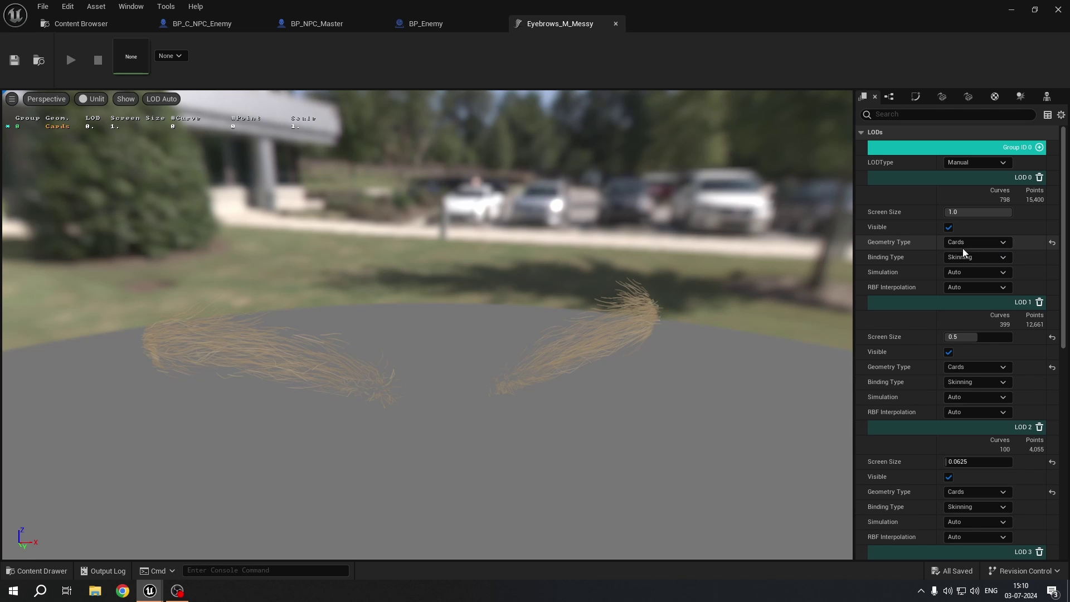
left_click(615, 24)
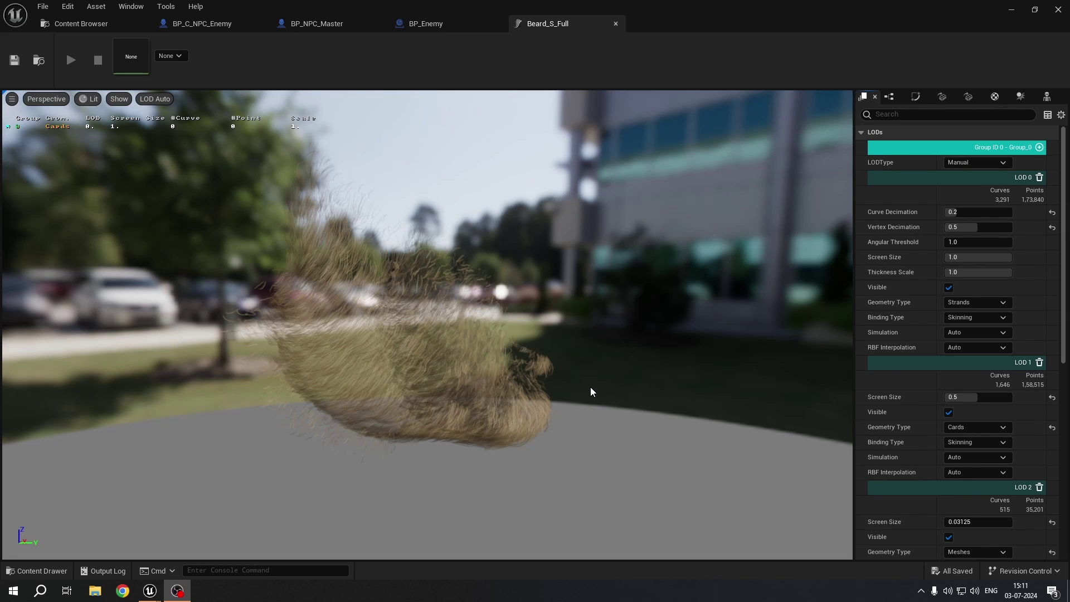
Step: Reset the LOD 0 Curve Decimation and Vertex Decimation of the Beard_S_Full groom to their default of 1.0
left_click_drag(591, 392, 597, 417)
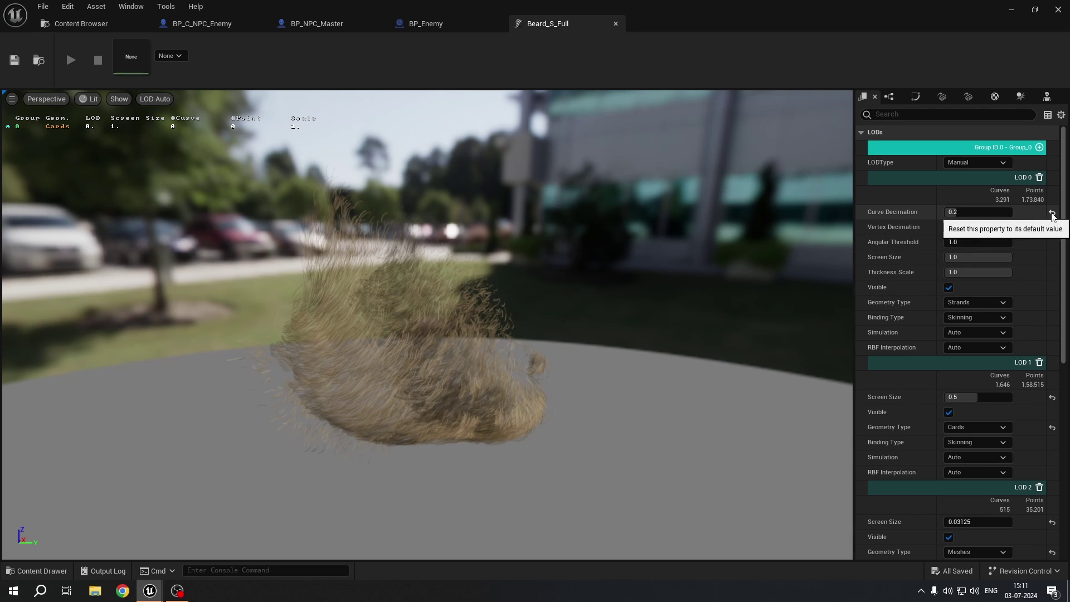
left_click(1052, 214)
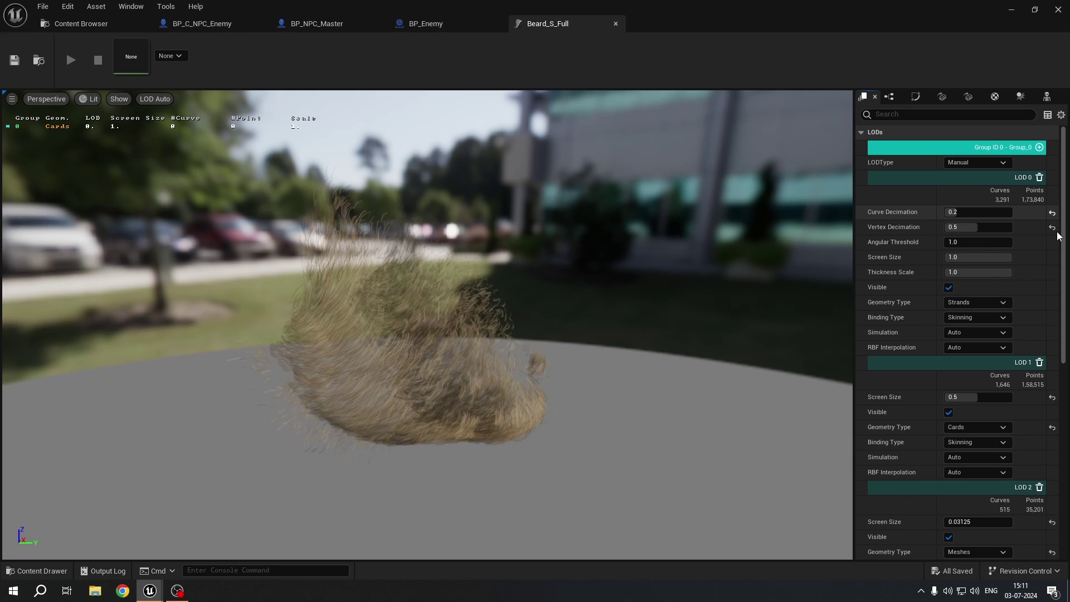
left_click(1052, 228)
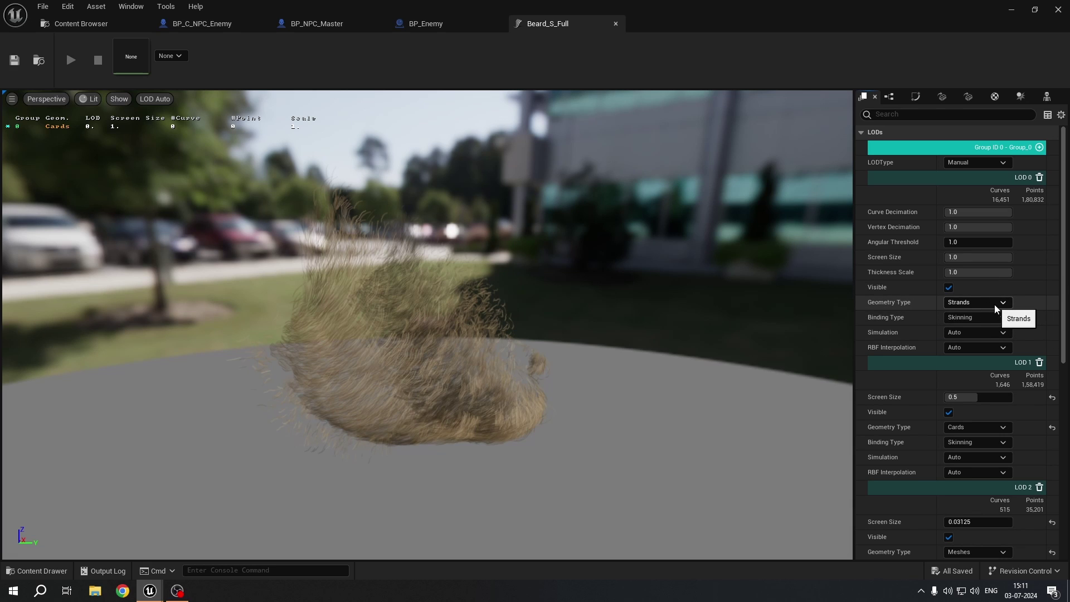
Step: Review the Beard_S_Full settings from LOD 0 to LOD 4 and inspect the beard from different angles
scroll(996, 307, "down", 10)
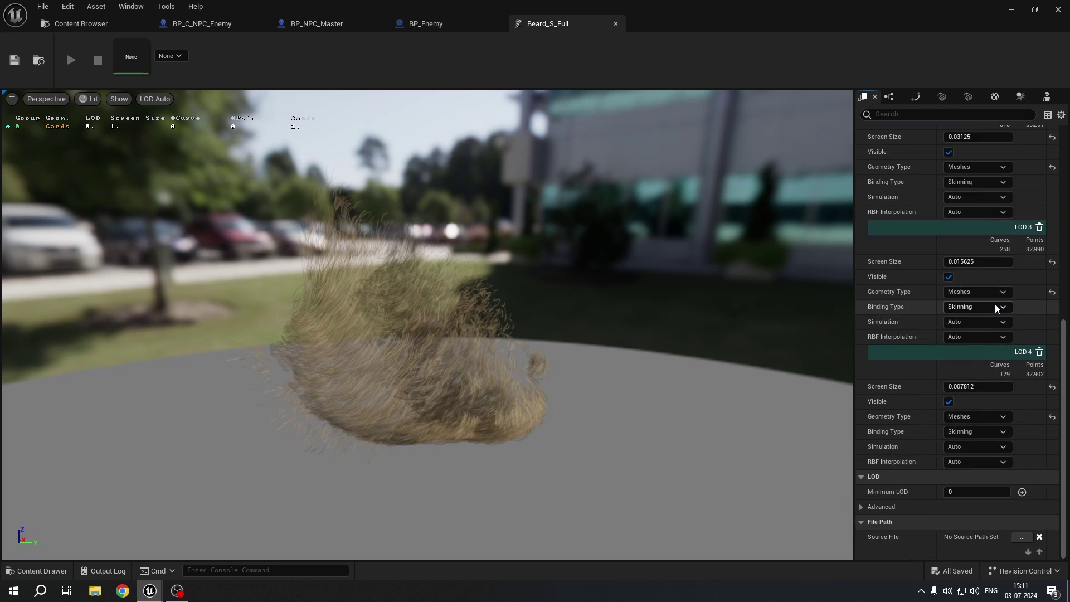
scroll(997, 308, "up", 10)
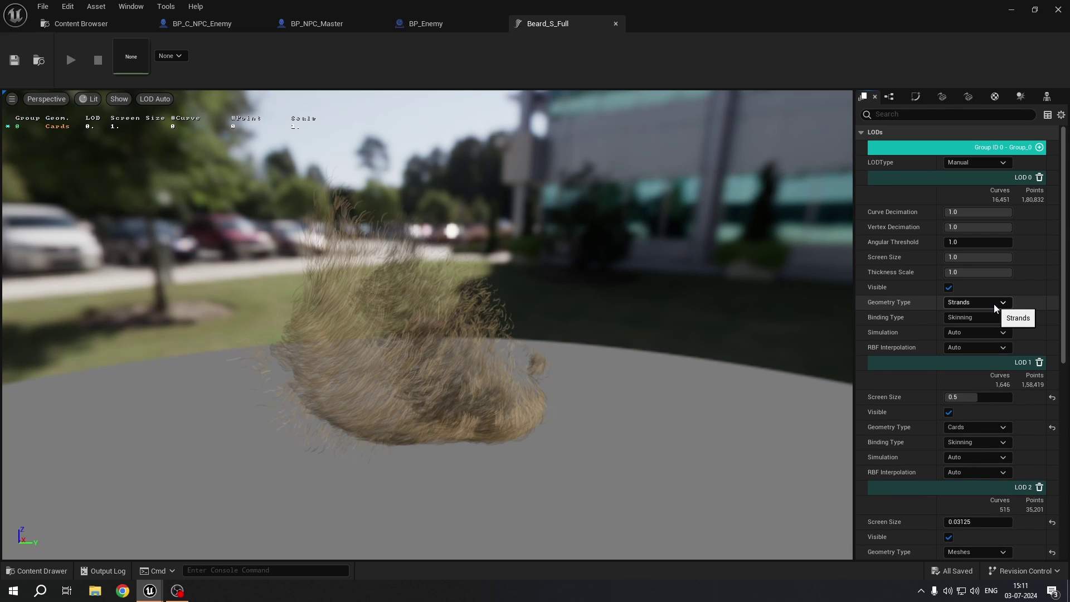
left_click_drag(442, 412, 375, 398)
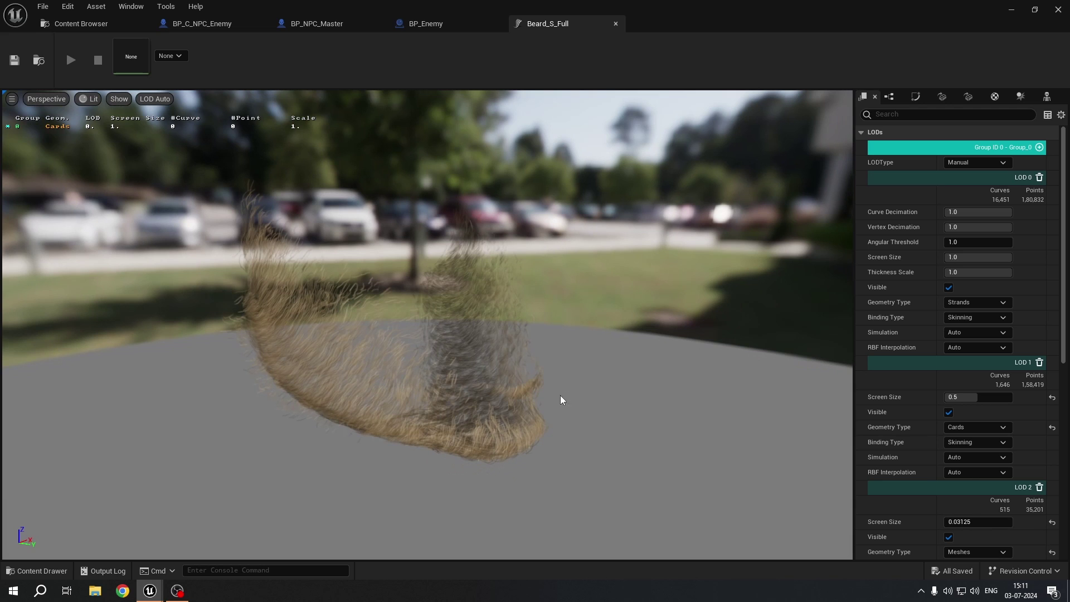
left_click_drag(446, 365, 549, 368)
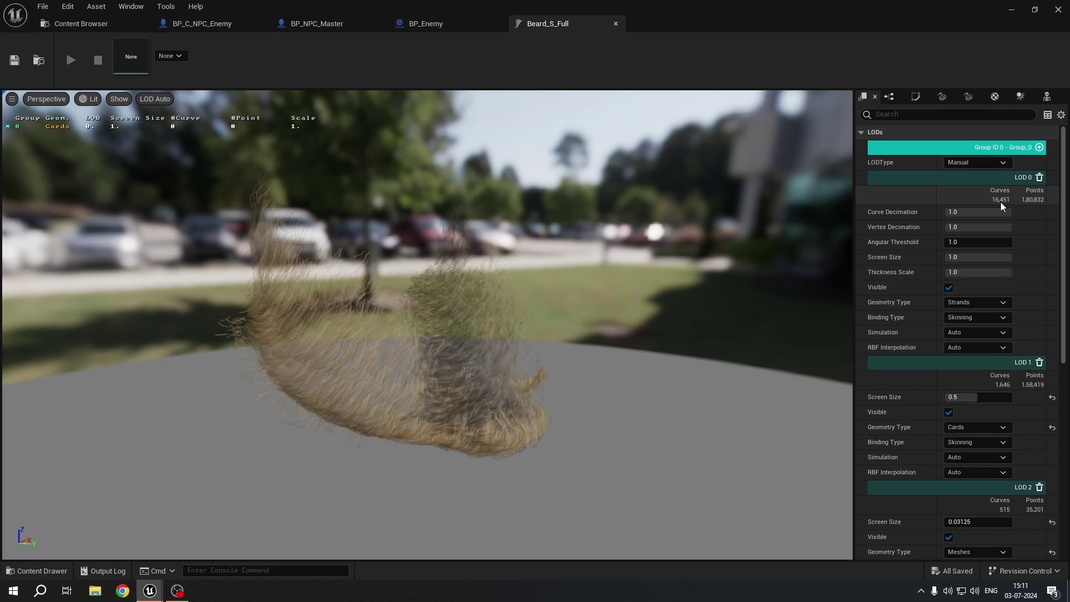
Step: Set the LOD 0 Curve Decimation of the Beard_S_Full groom to 0.2 and its Vertex Decimation to 0.45
left_click(984, 213)
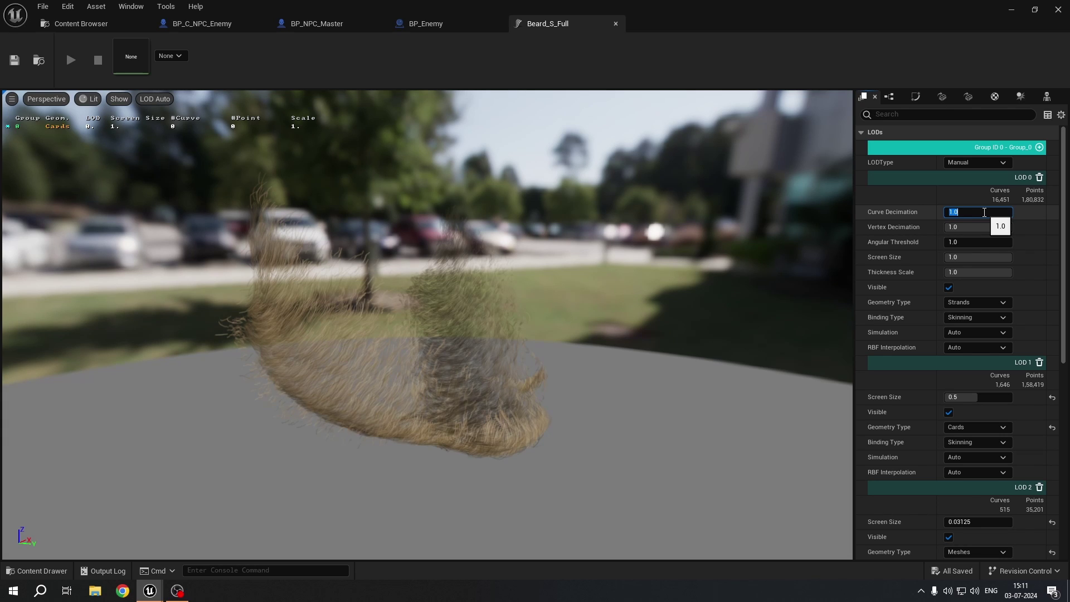
key("Return")
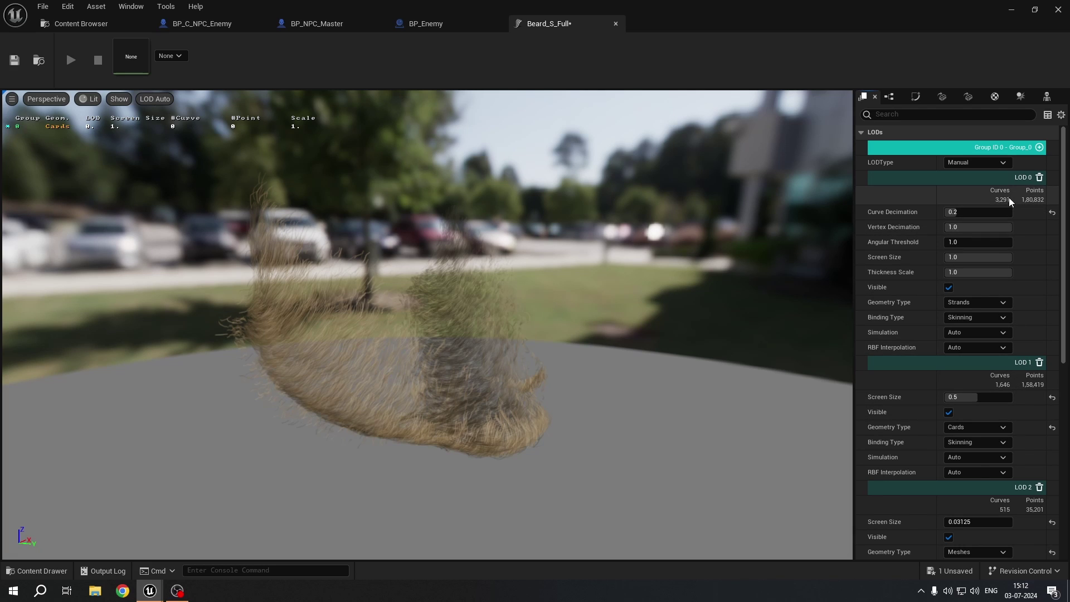
left_click(989, 228)
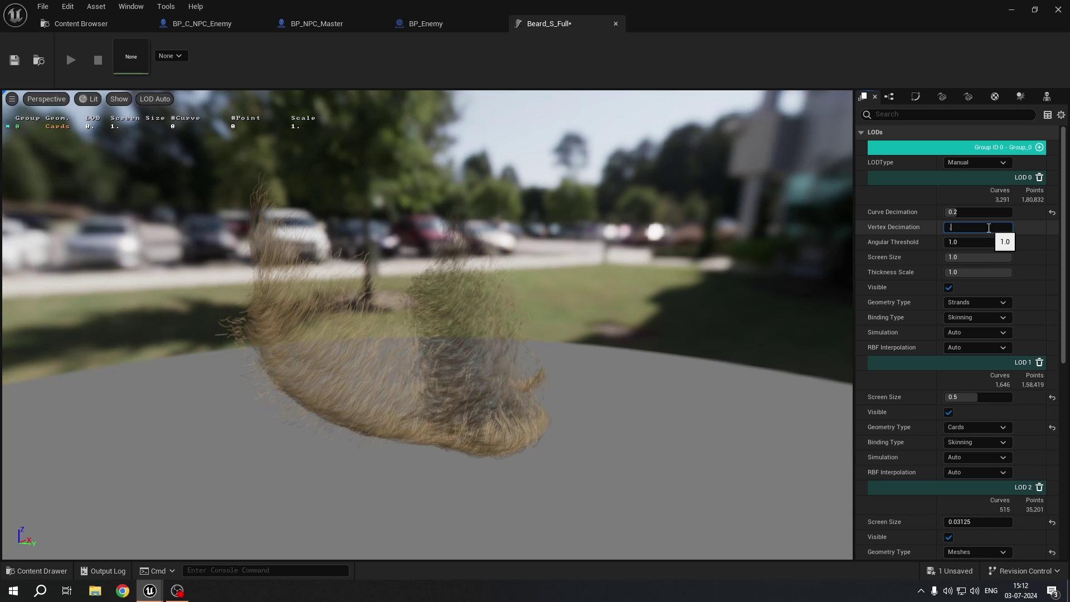
type(".45")
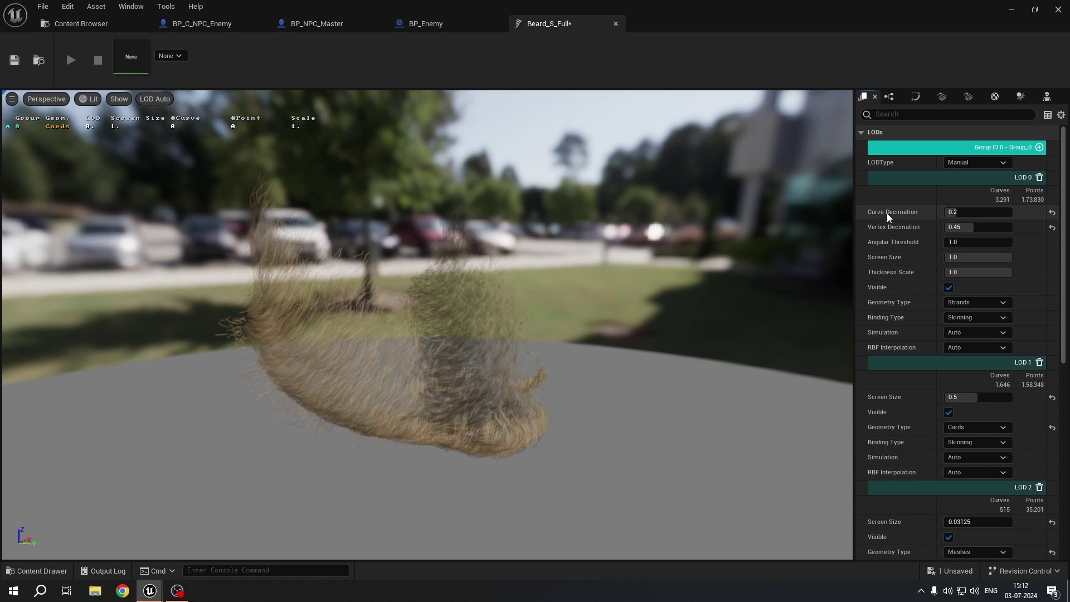
Step: Inspect the beard up close, change the LOD 0 Geometry Type to Cards, and save the Beard_S_Full groom
scroll(437, 438, "up", 5)
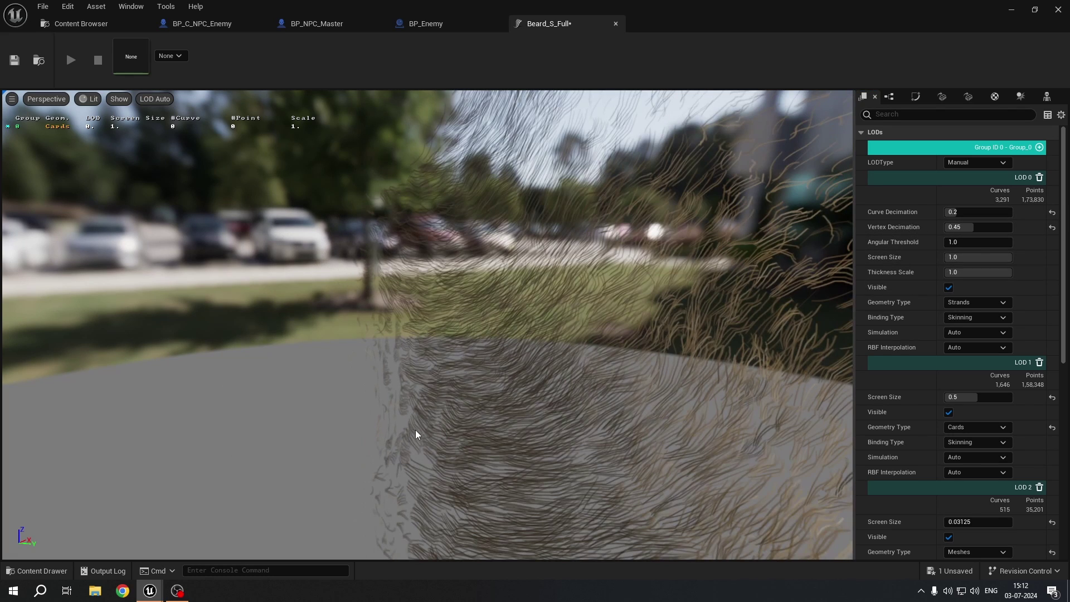
scroll(534, 368, "down", 5)
scroll(494, 370, "up", 5)
left_click_drag(495, 370, 474, 354)
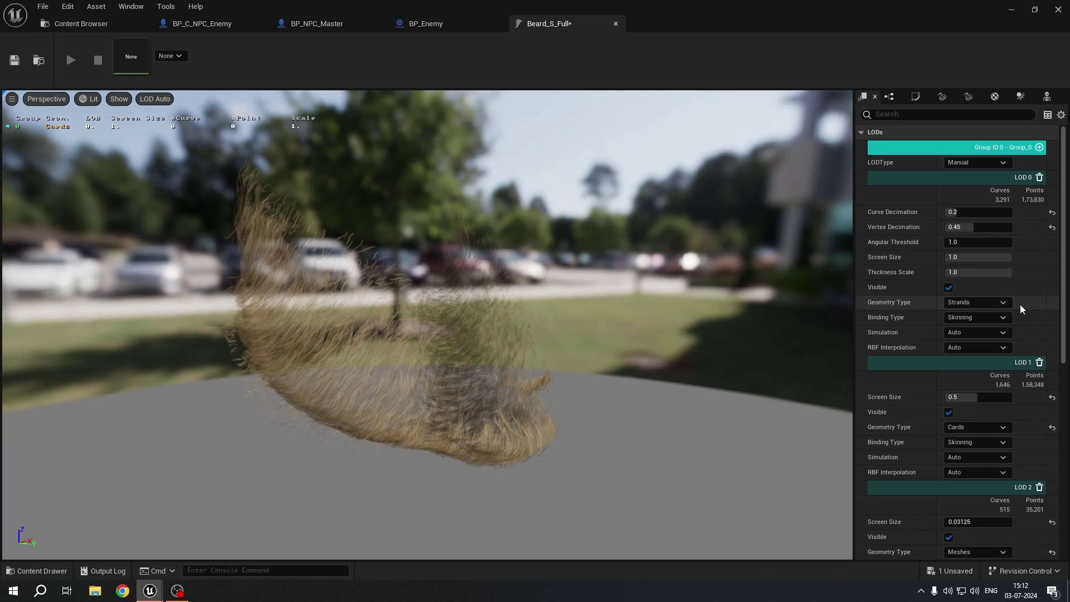
left_click(977, 305)
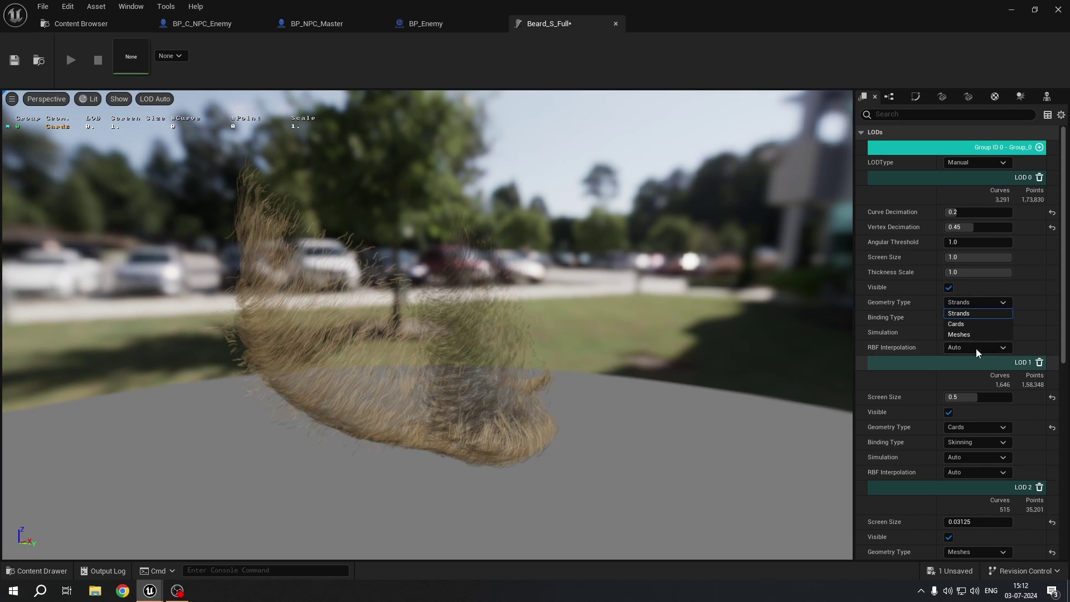
left_click(958, 325)
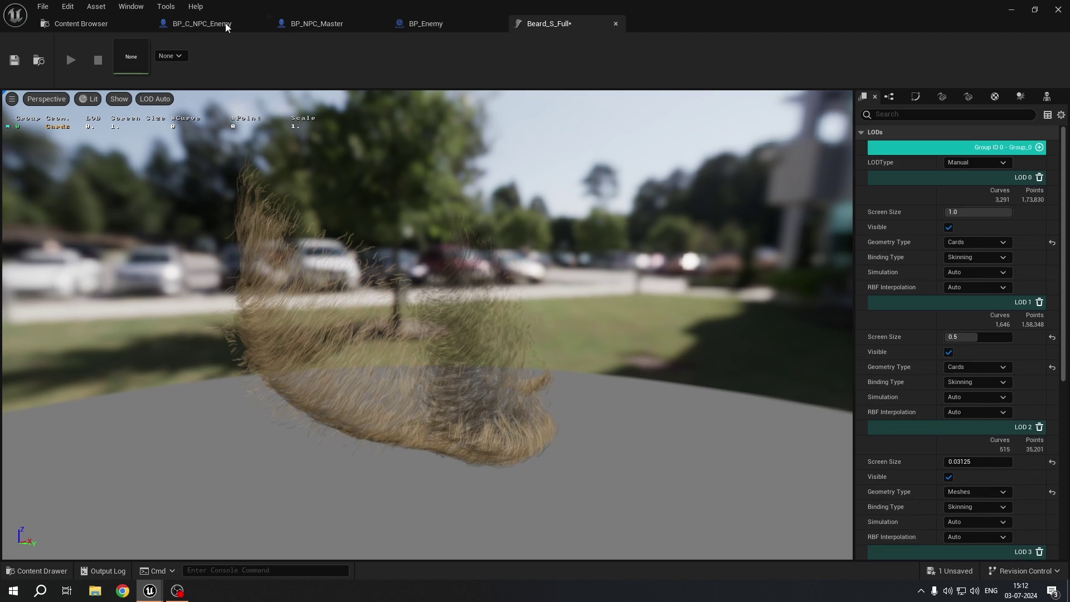
left_click(8, 58)
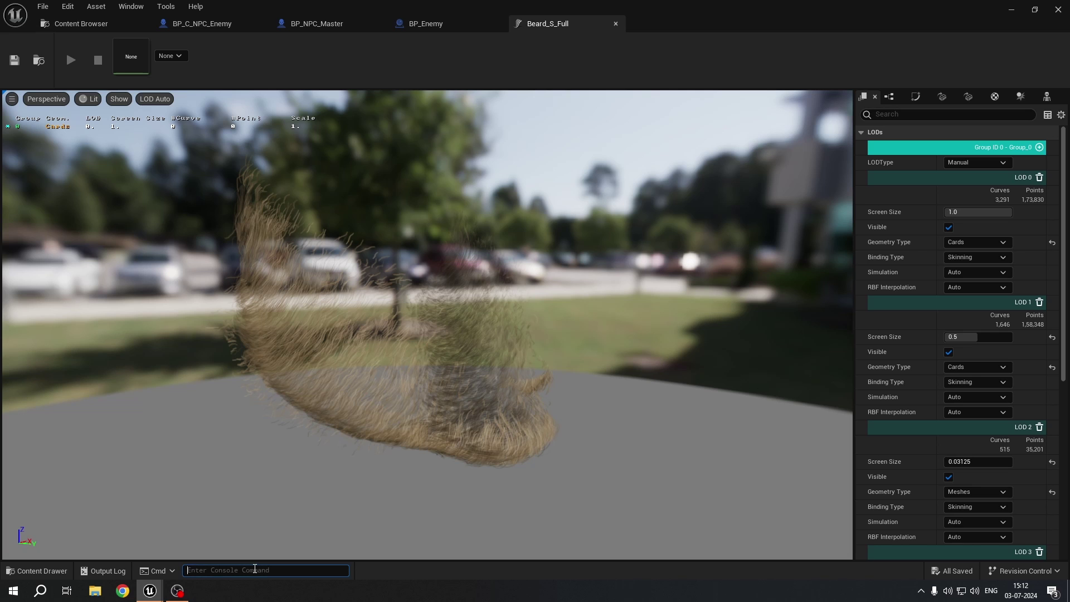
Step: Look up the console commands starting with r.HairStrands.Cards without running one
type("r.HairStrands.Cards")
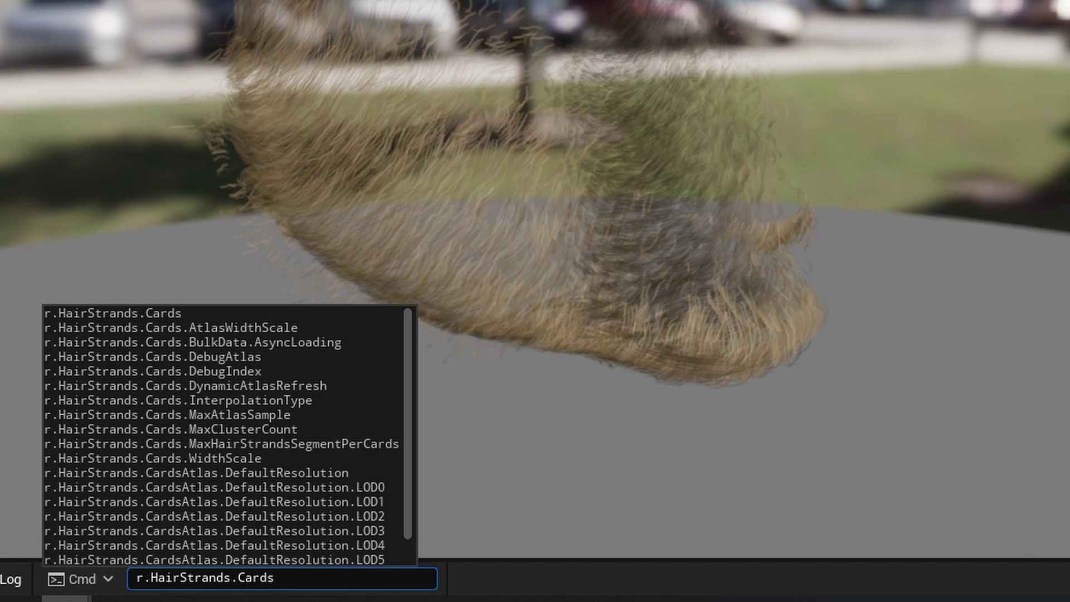
key("ctrl+a")
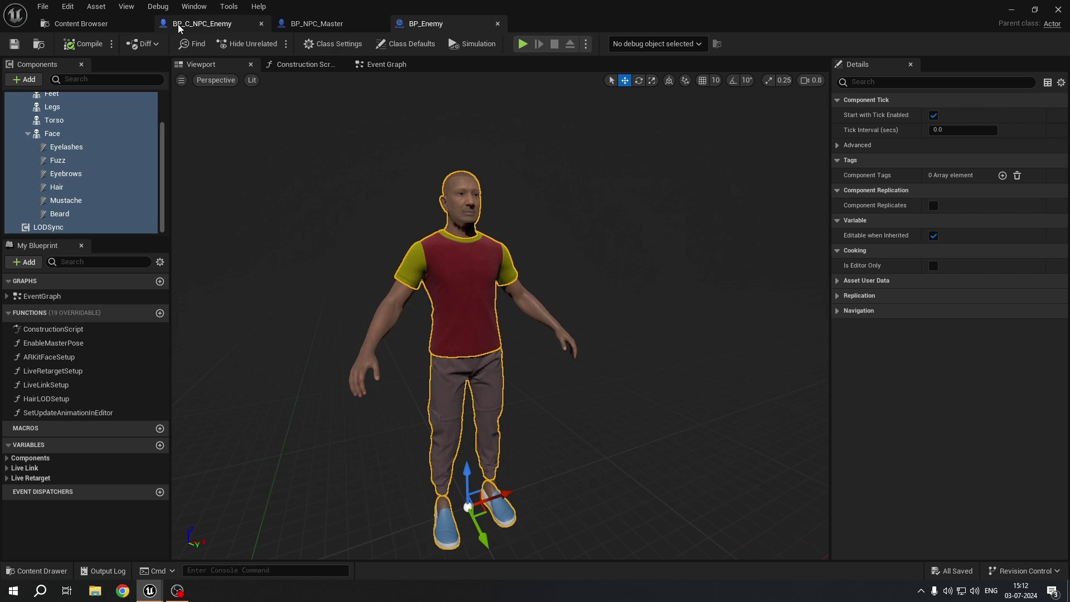
Step: Return to BP_C_NPC_Enemy, check the Fuzz and Eyebrows components, and open the Peachfuzz_M_Thin groom asset used by Fuzz
left_click(72, 147)
left_click(187, 25)
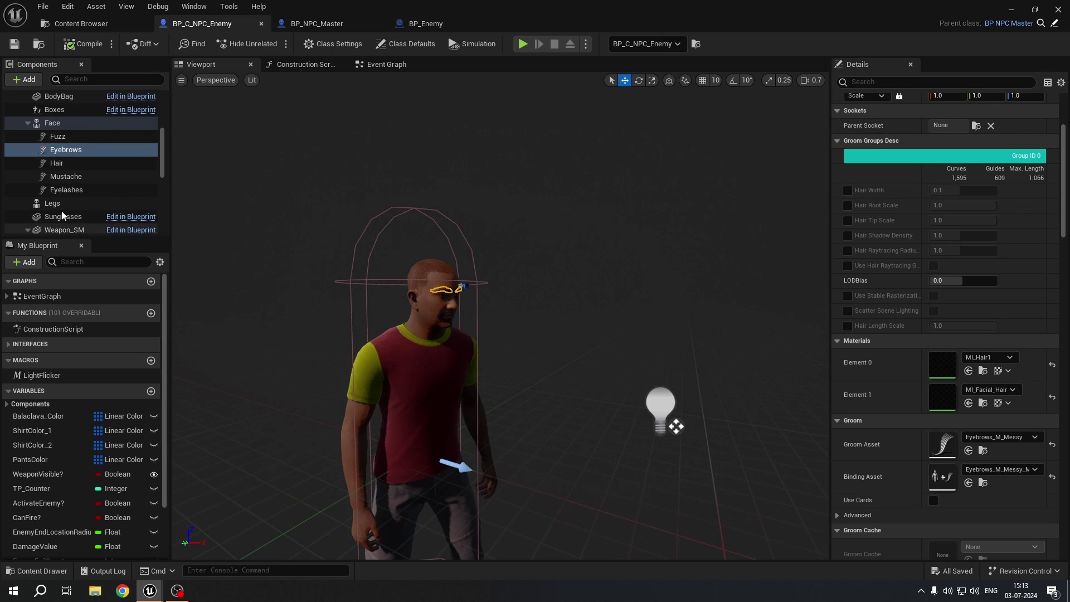
left_click(82, 139)
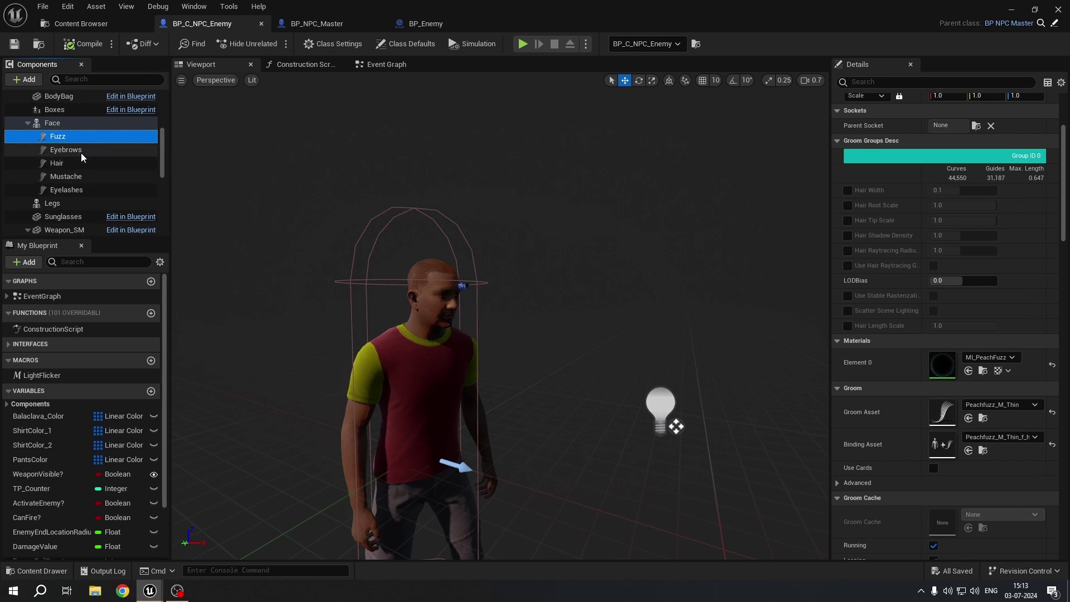
left_click(81, 150)
left_click(79, 136)
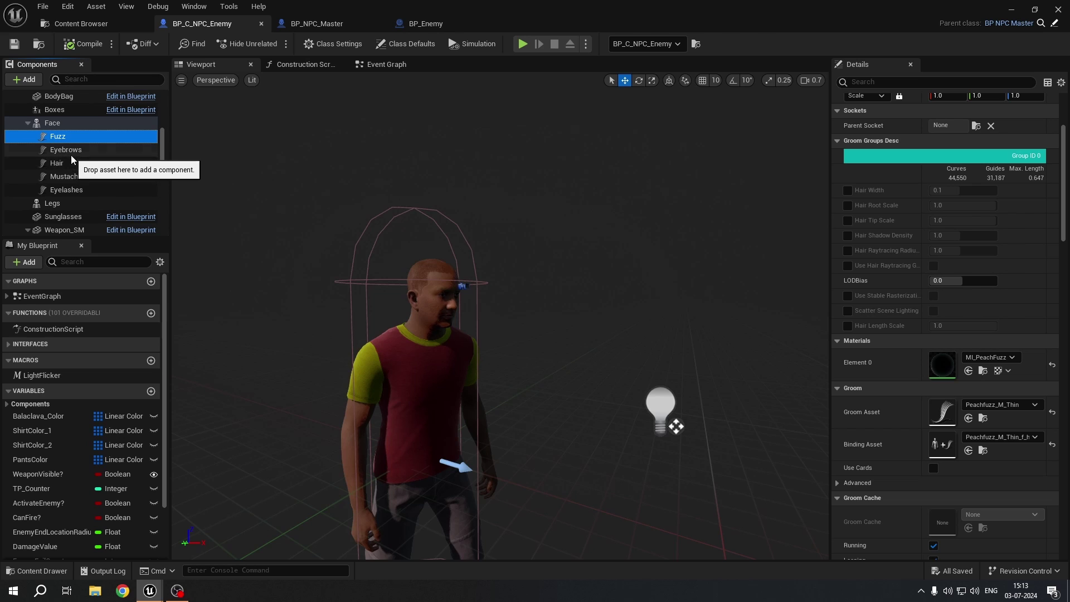
left_click(982, 418)
double_click(219, 165)
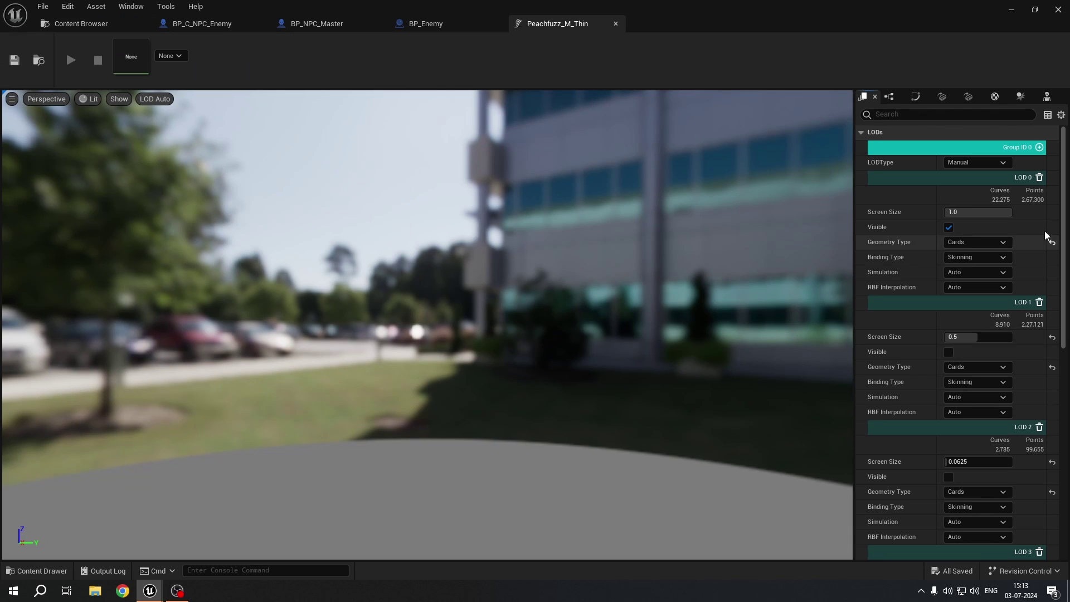
Step: Review the LOD visibility and geometry settings of Peachfuzz_M_Thin, and close the asset
scroll(1028, 462, "down", 5)
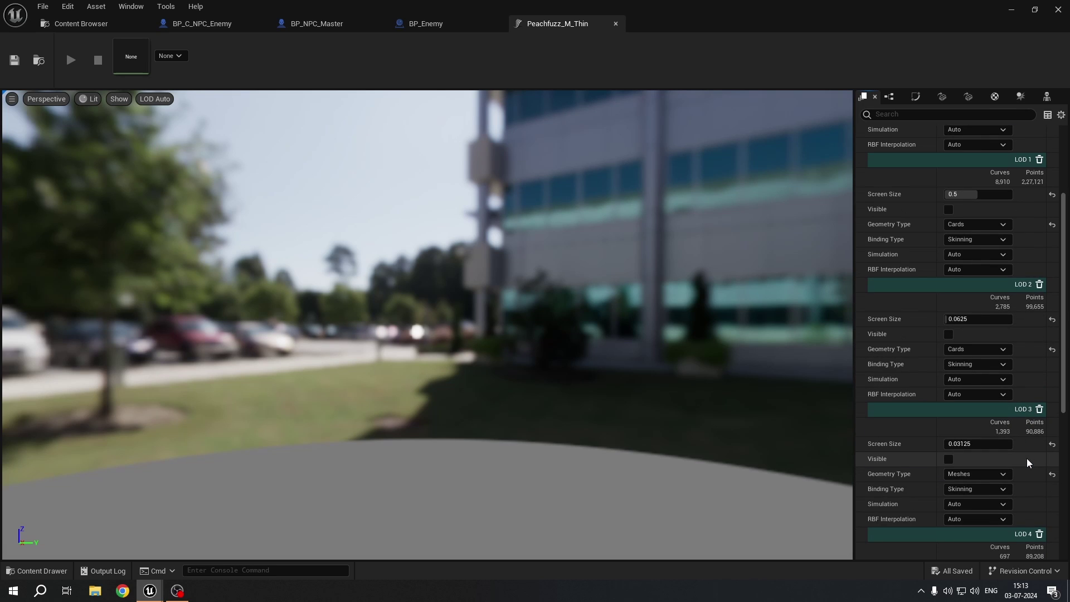
scroll(1028, 462, "up", 5)
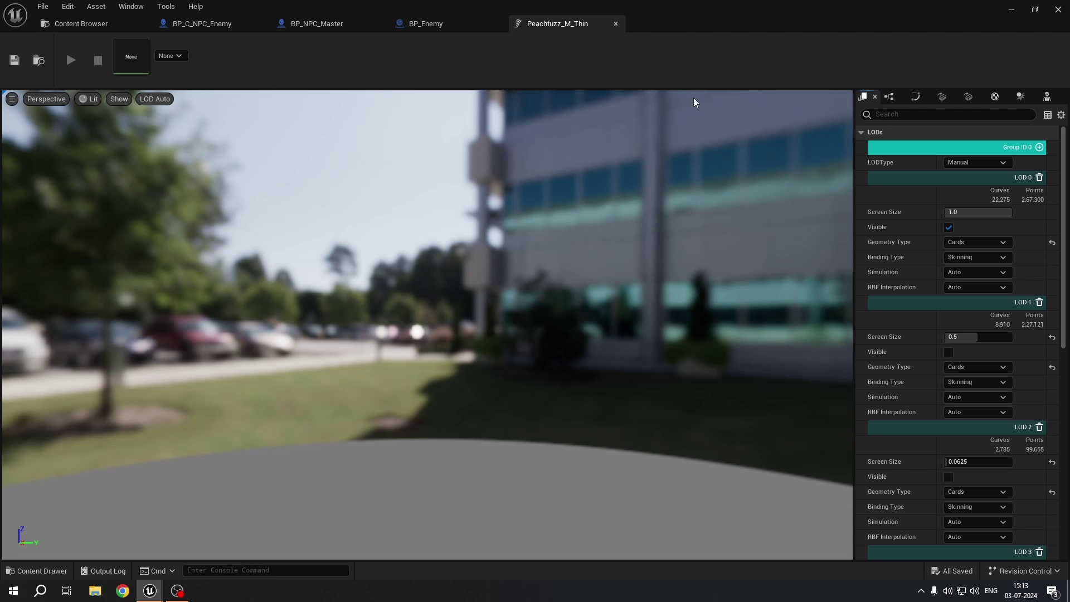
left_click(616, 24)
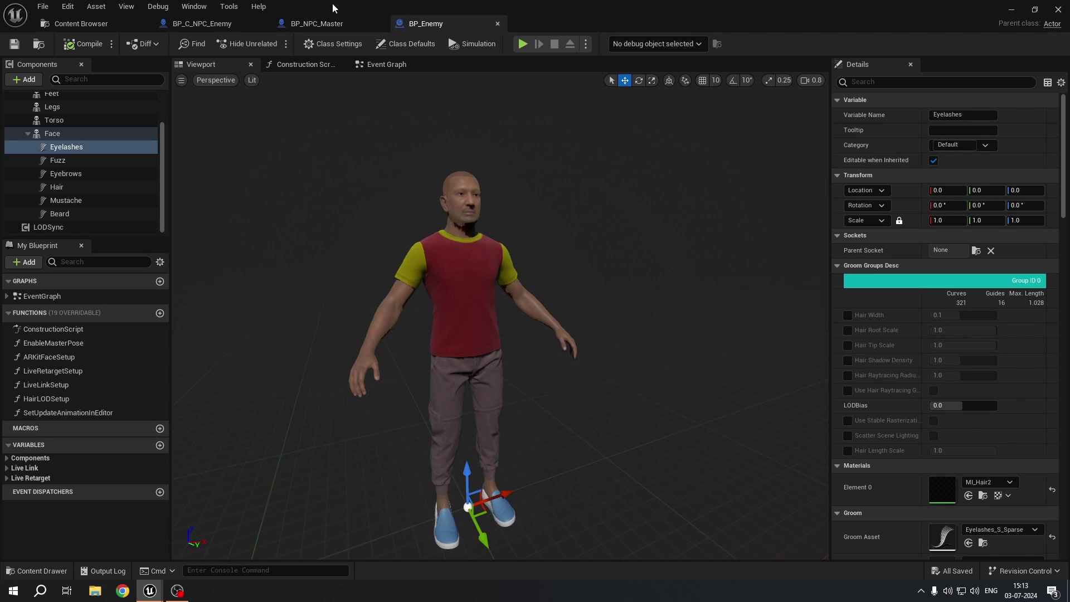
Step: Inspect the Mustache groom component of BP_C_NPC_Enemy and view the character's head up close
left_click(202, 23)
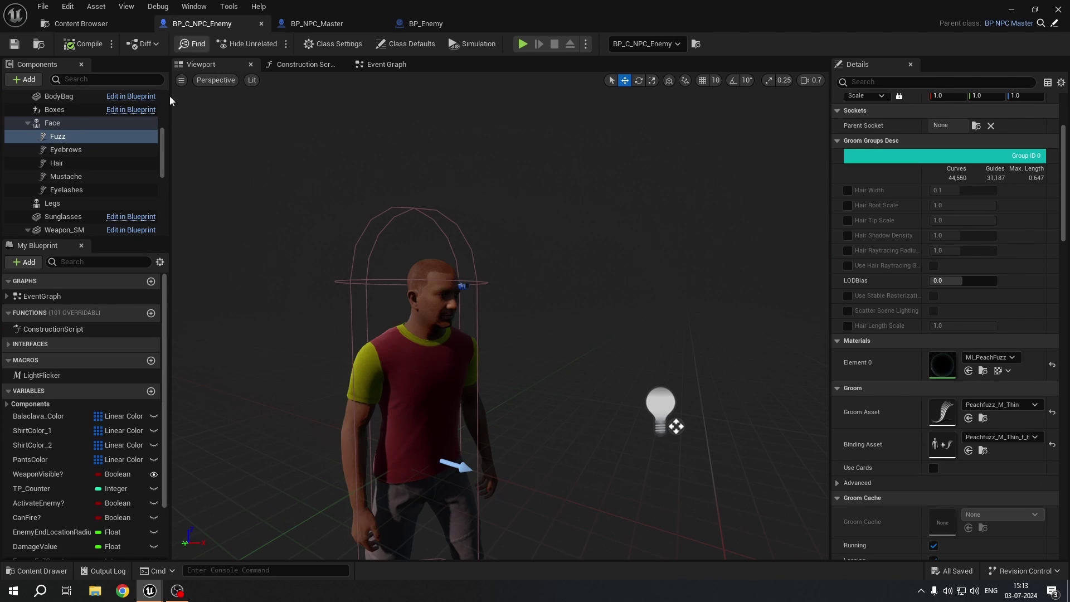
left_click(90, 176)
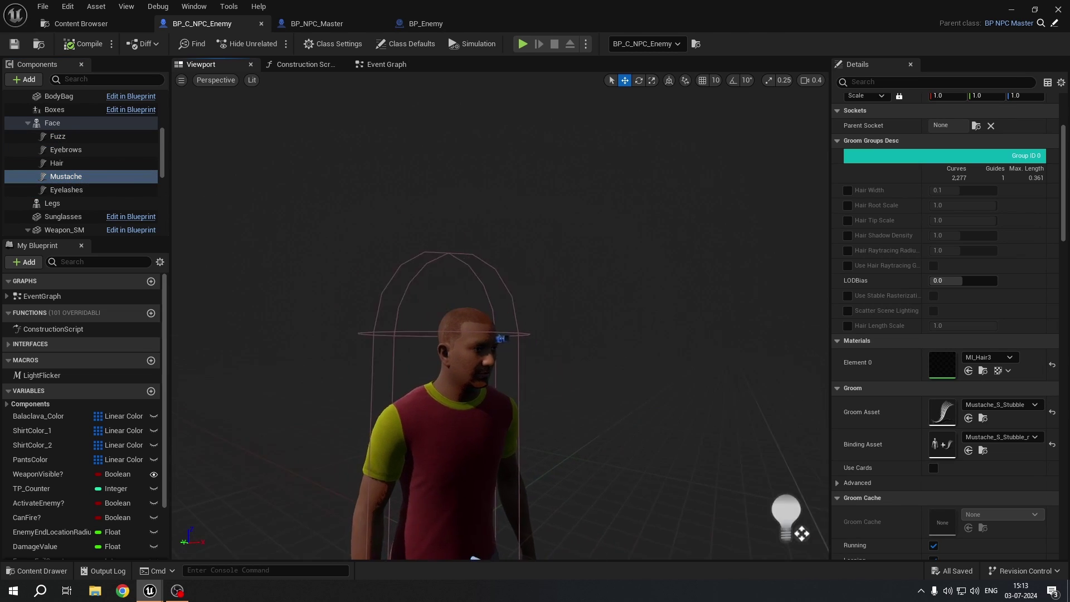
scroll(67, 206, "down", 10)
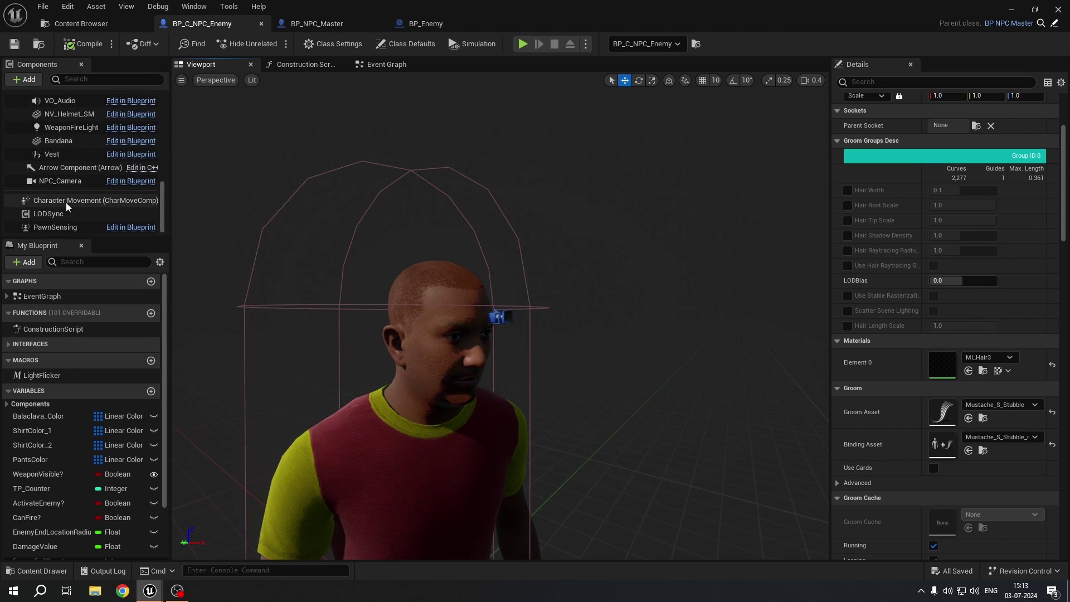
Step: Examine the LODSync component's LOD values, synced components and Custom LODMapping entries from Body to Face
left_click(58, 214)
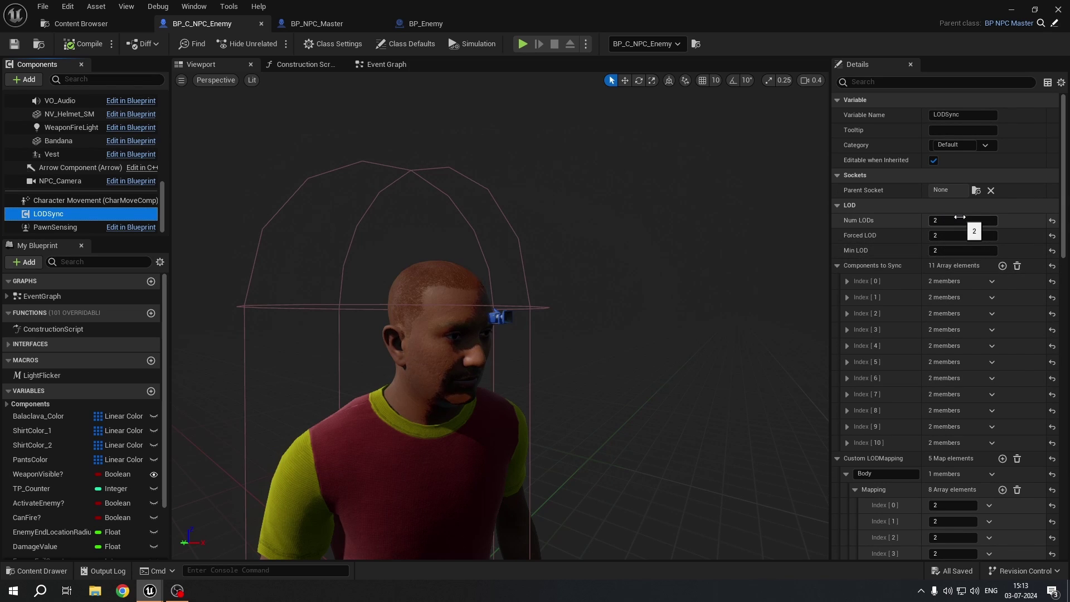
right_click_drag(482, 333, 483, 359)
key("w")
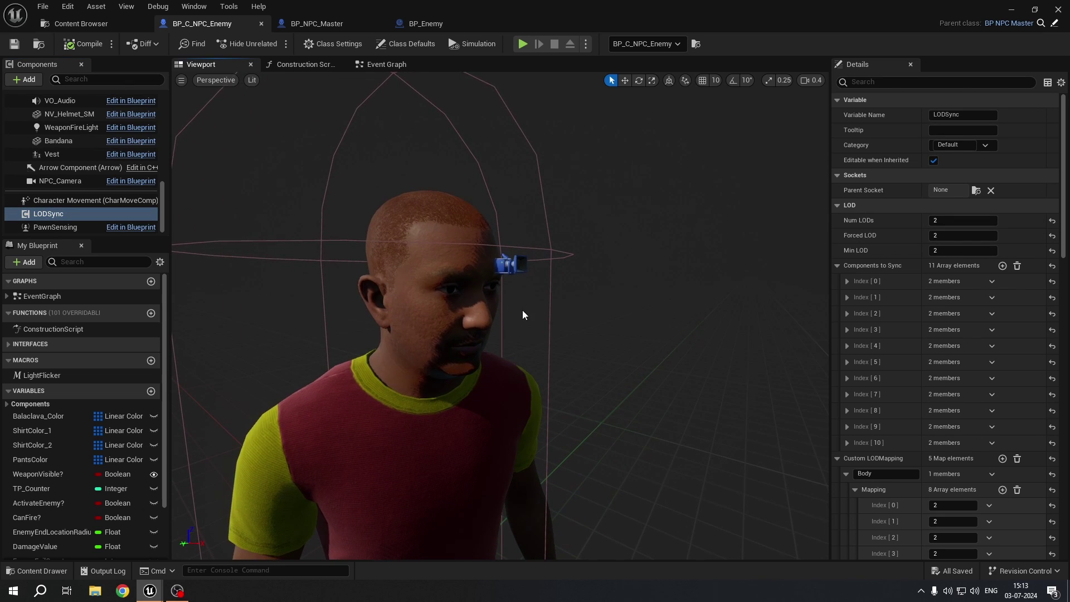
right_click_drag(523, 311, 518, 315)
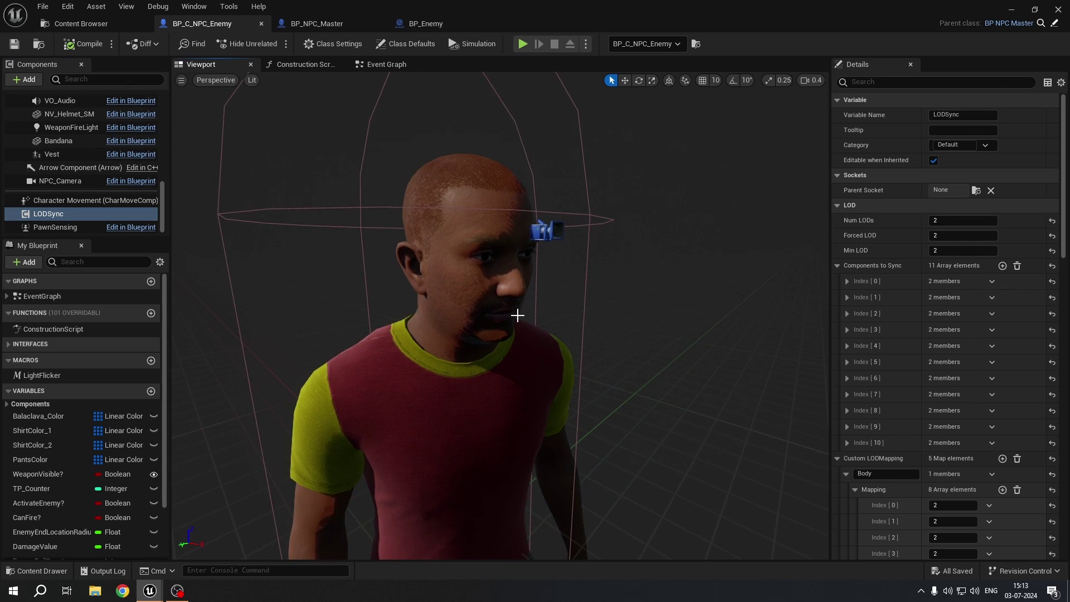
scroll(1020, 279, "down", 7)
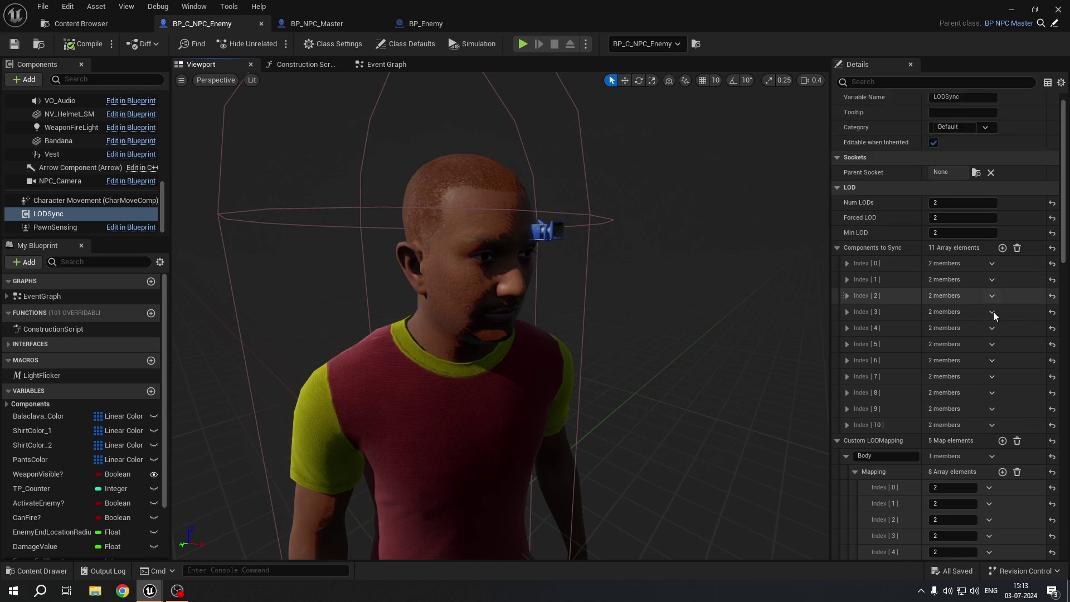
scroll(953, 312, "down", 12)
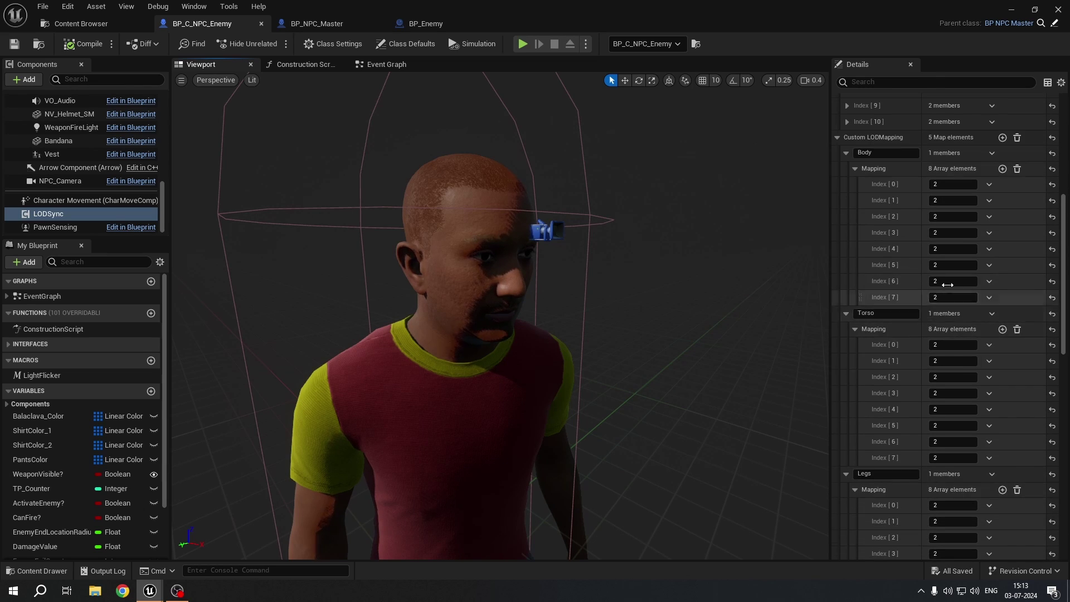
scroll(978, 306, "down", 15)
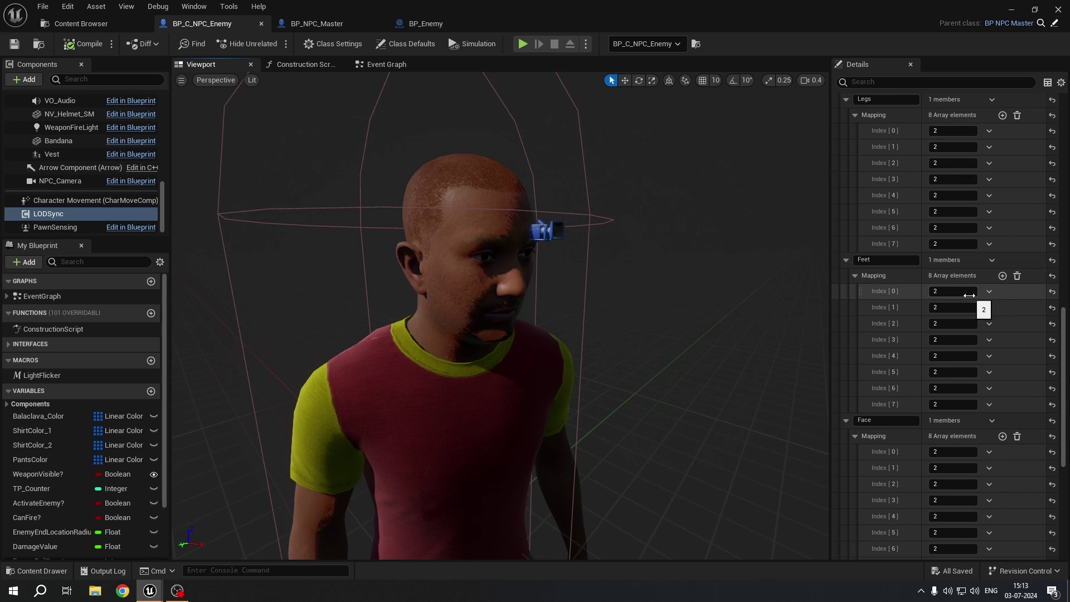
scroll(975, 281, "up", 10)
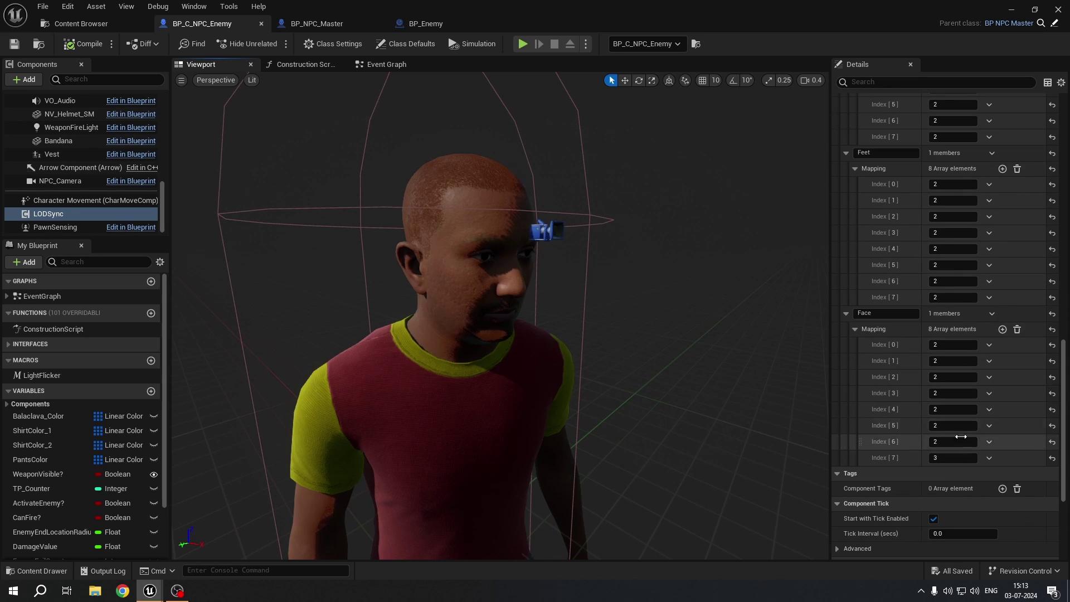
scroll(953, 434, "up", 20)
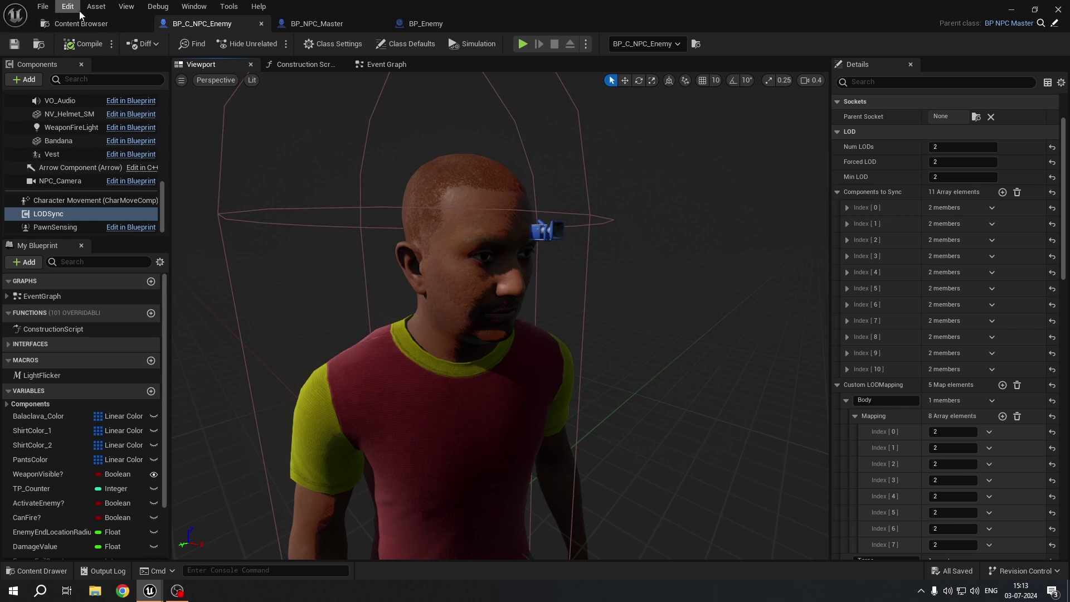
Step: Reopen the Peachfuzz_M_Thin groom asset from the Fuzz component of BP_C_NPC_Enemy
right_click_drag(398, 255, 390, 291)
scroll(65, 182, "up", 7)
scroll(78, 183, "up", 2)
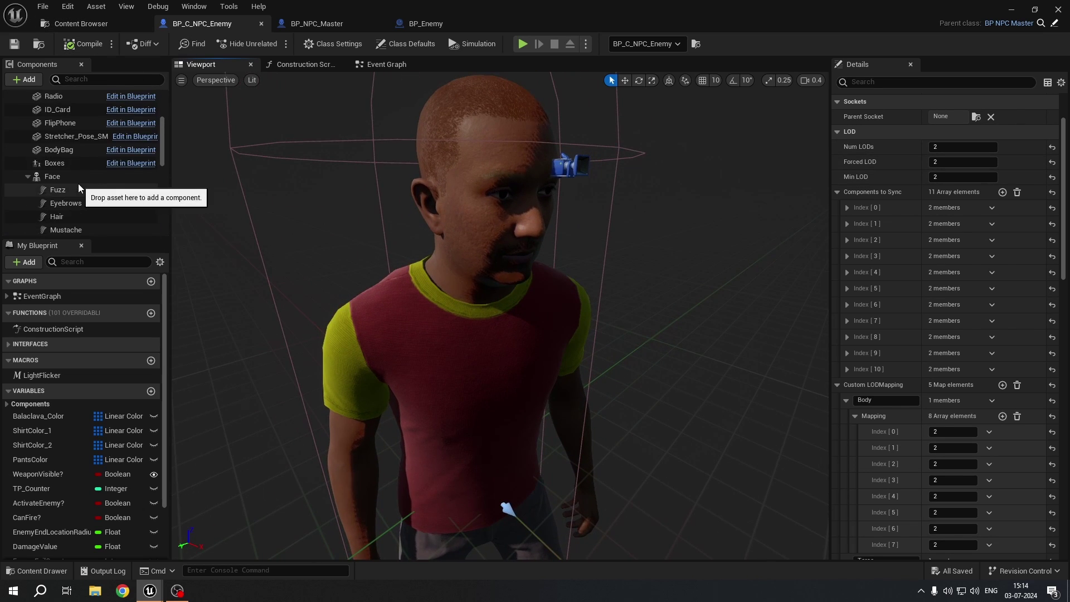
left_click(78, 188)
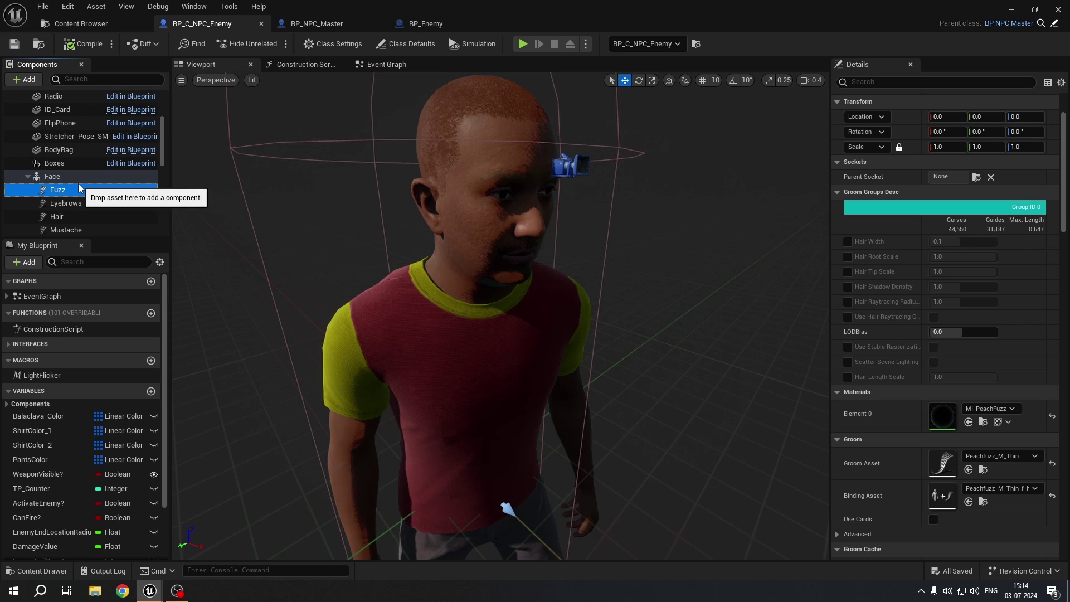
left_click(982, 469)
double_click(207, 119)
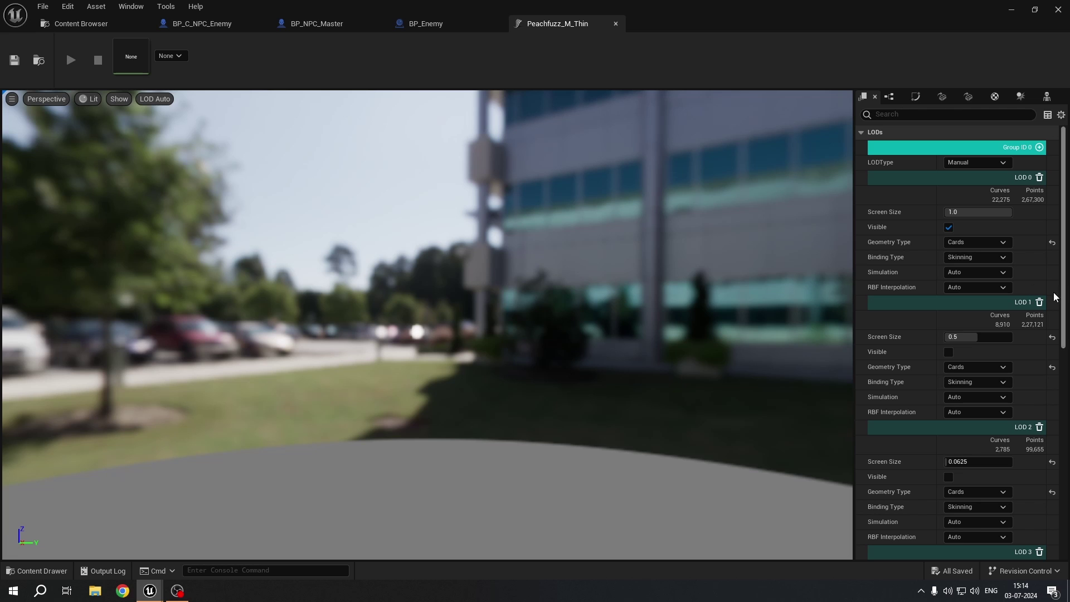
Step: Compare the Visible setting and Geometry Type across the LODs of the Peachfuzz_M_Thin groom
scroll(1032, 272, "down", 3)
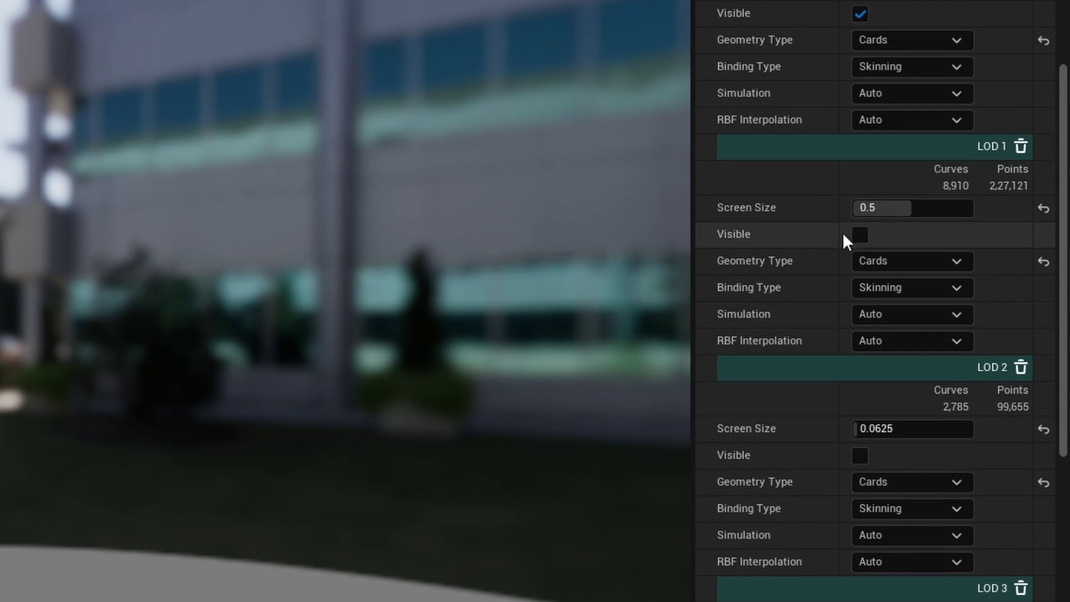
scroll(807, 259, "up", 5)
scroll(807, 260, "down", 5)
scroll(807, 259, "up", 5)
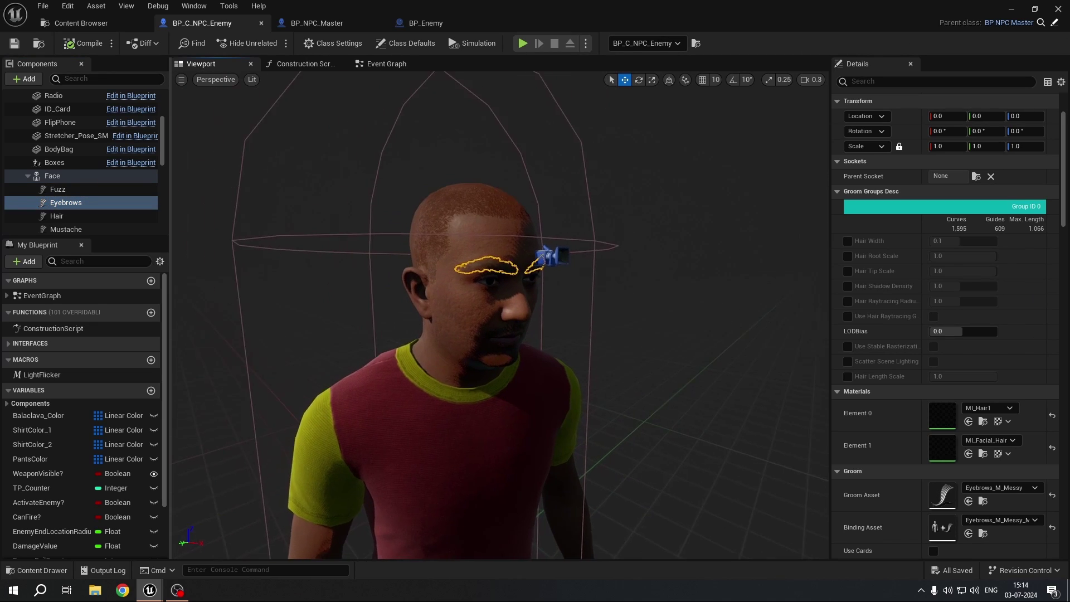
Step: Frame the Eyebrows component of BP_C_NPC_Enemy to inspect it up close
key("f")
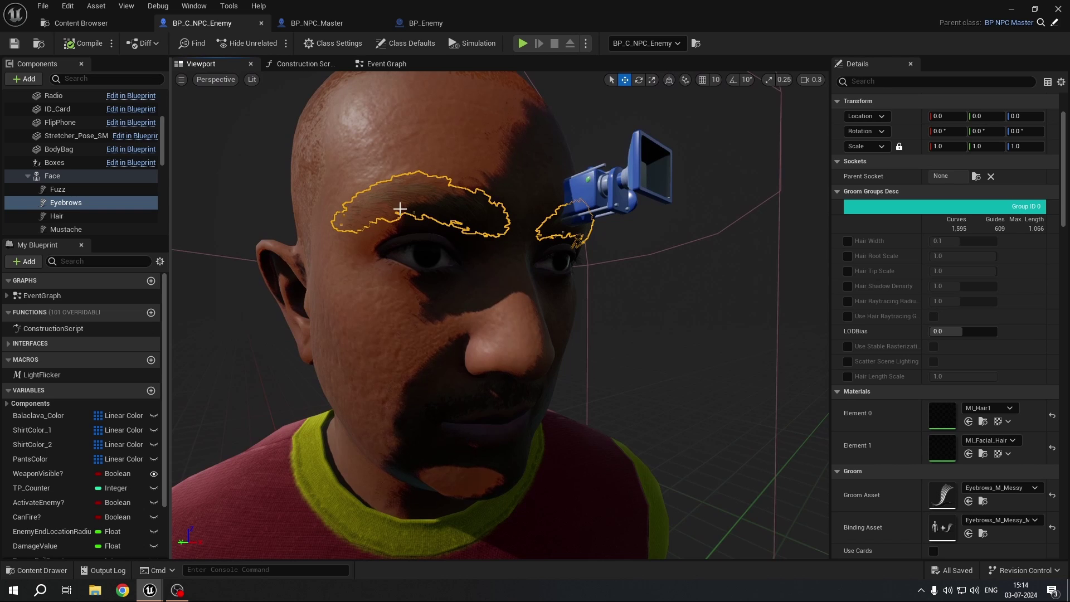
Step: Open the Eyebrows_M_Messy groom asset of the Eyebrows component and examine its LOD settings
left_click(982, 501)
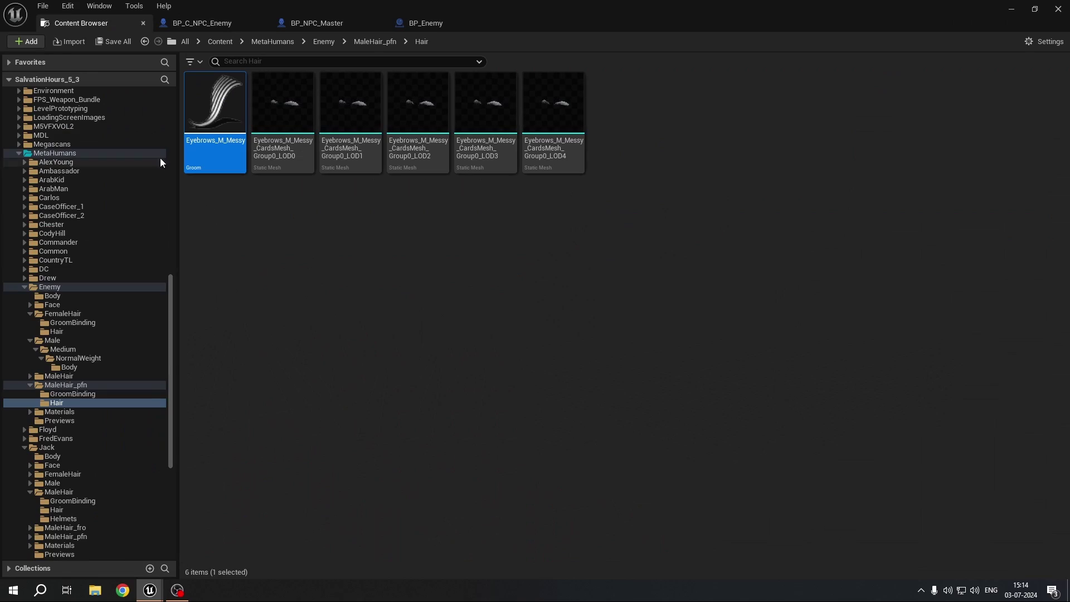
double_click(214, 109)
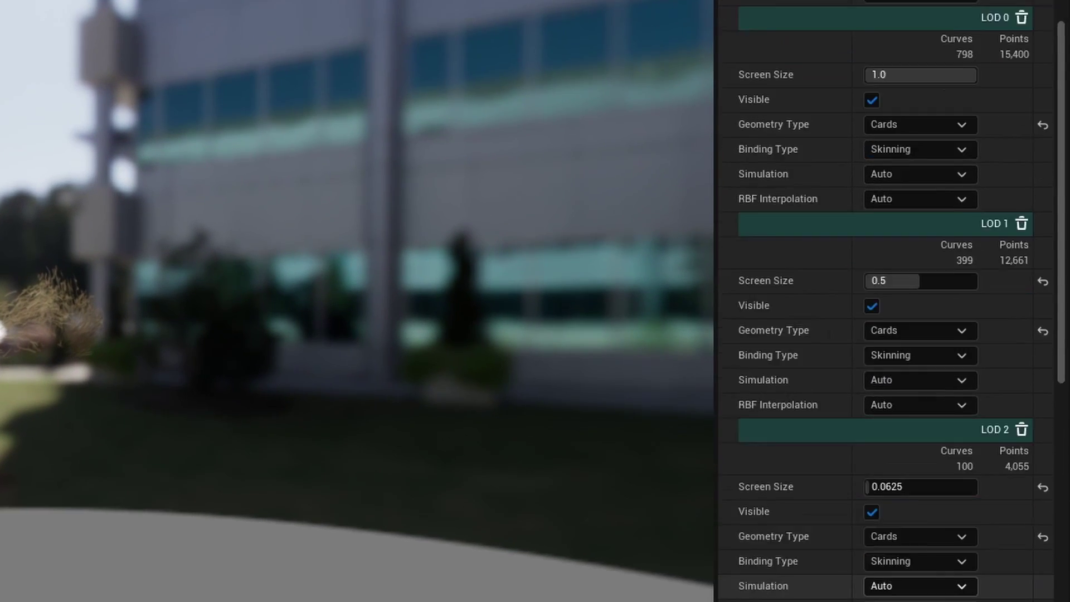
scroll(969, 343, "down", 5)
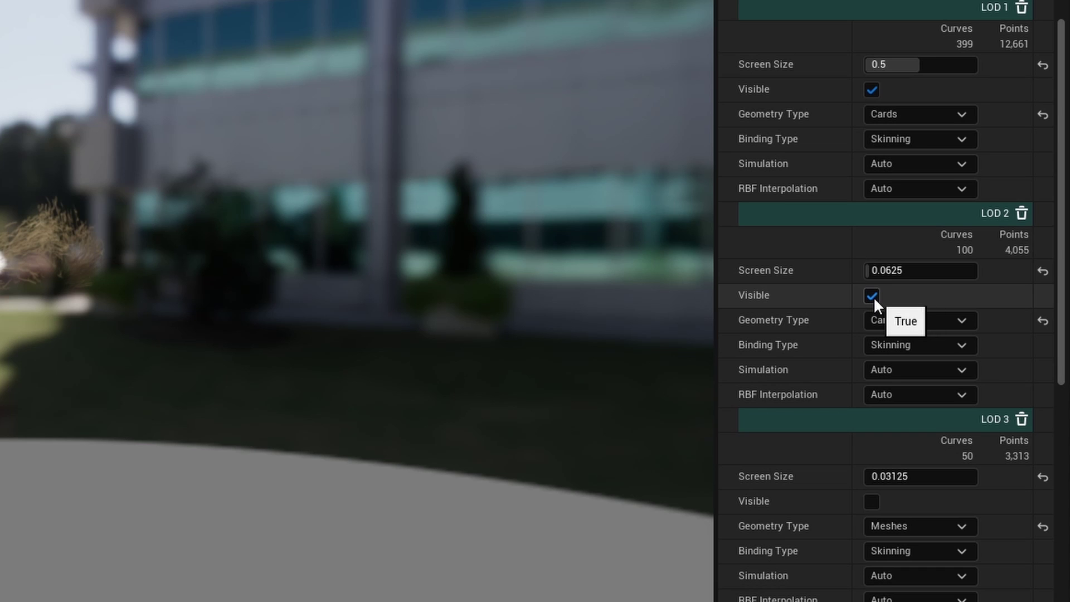
Step: Disable Visible for LOD 1 and LOD 2 of the eyebrow groom and save the asset
scroll(874, 296, "up", 3)
left_click(873, 236)
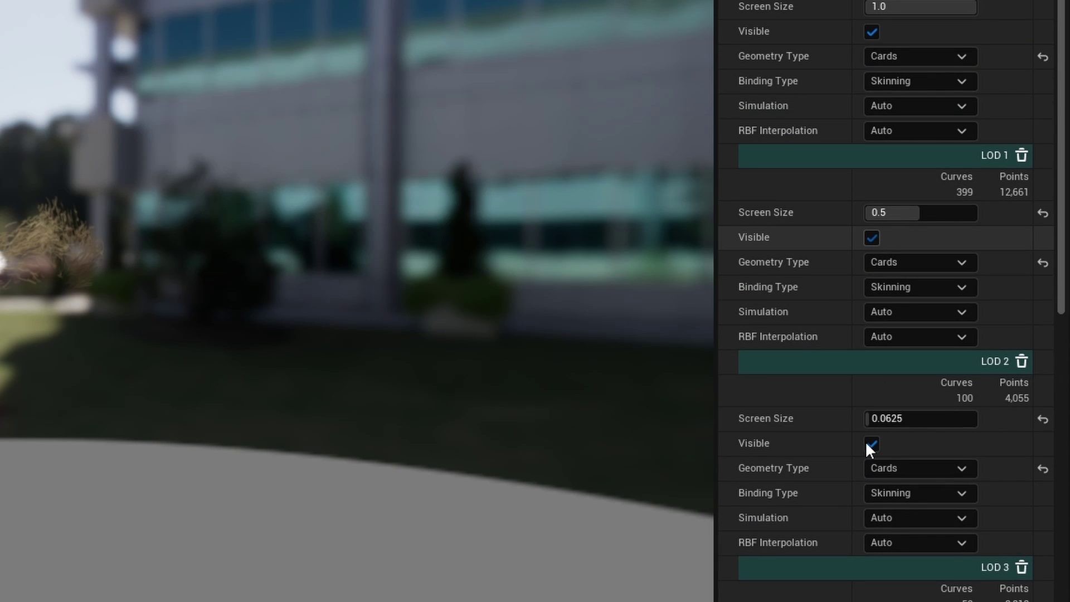
left_click(872, 442)
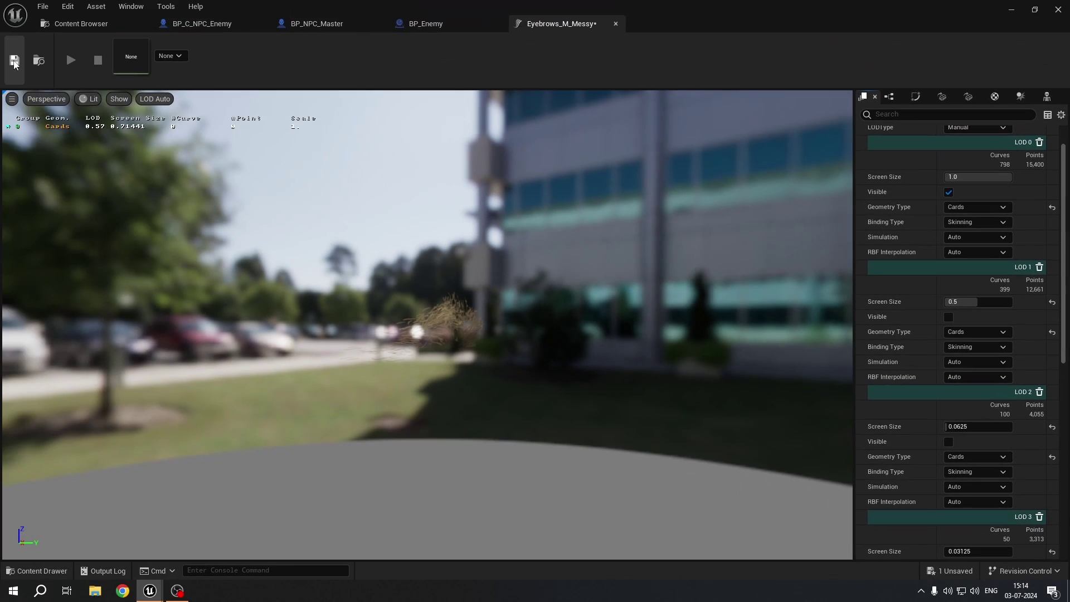
Step: Return to BP_C_NPC_Enemy and inspect the Eyebrows component on the face
left_click(195, 24)
mouse_move(337, 257)
right_mouse_down("alt")
mouse_move(265, 258)
mouse_move(340, 258)
right_mouse_up("alt")
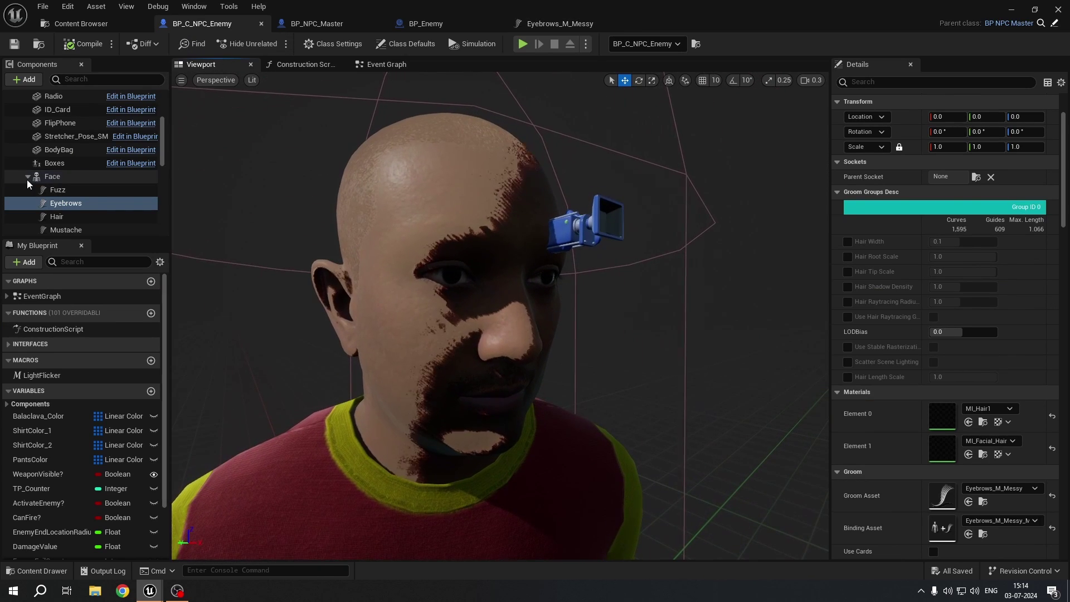
left_click(66, 203)
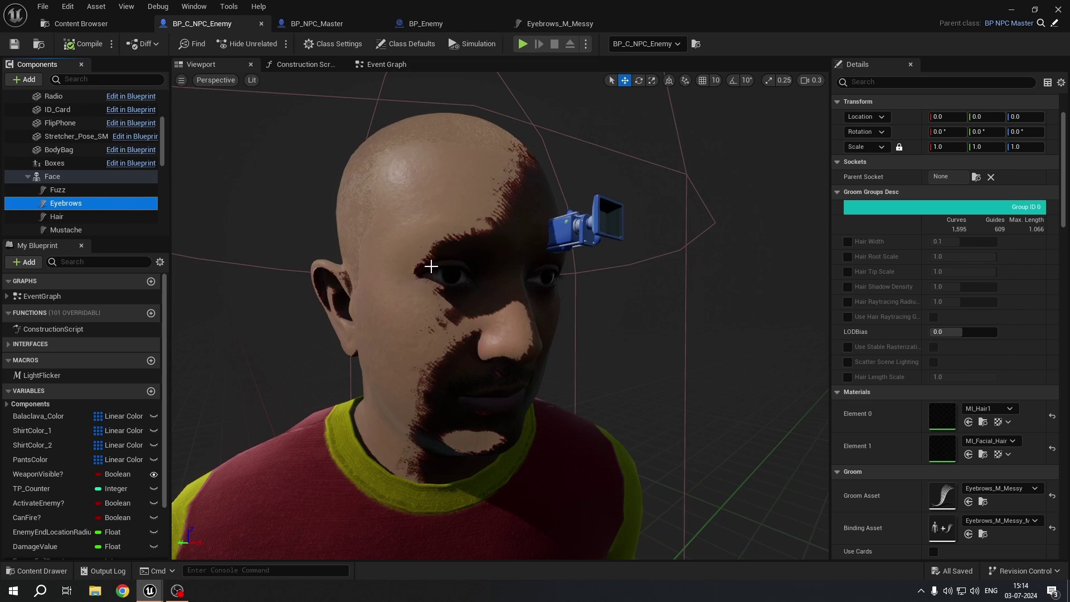
Step: Re-enable Visible for LOD 1 and LOD 2 of the Eyebrows_M_Messy groom and save the asset
left_click(568, 25)
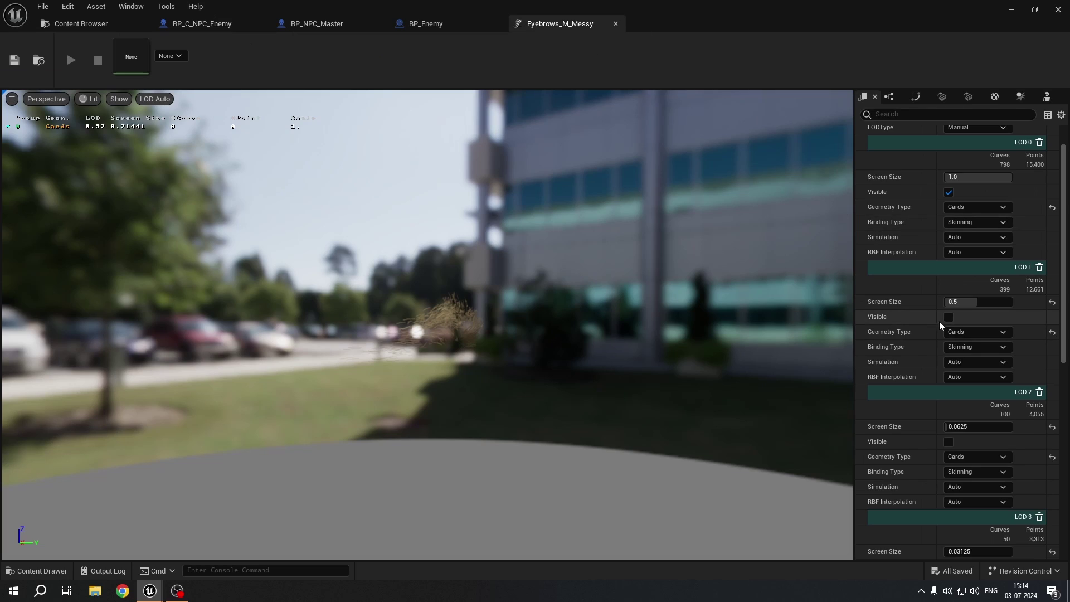
left_click(949, 441)
scroll(1003, 413, "down", 1)
left_click(15, 60)
scroll(973, 321, "up", 1)
scroll(973, 321, "up", 1)
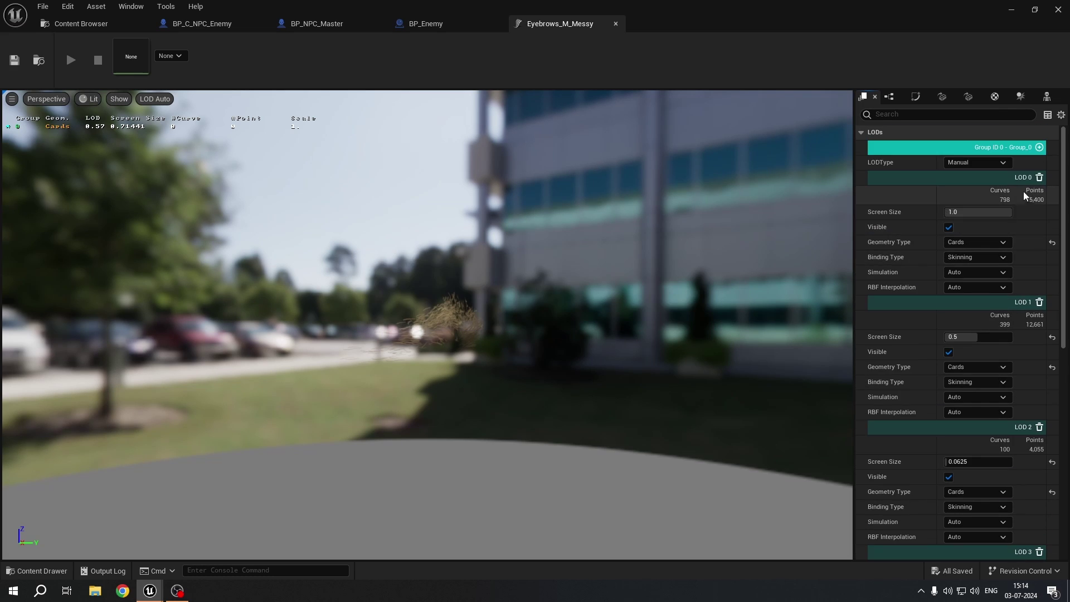
Step: Review the eyebrow groom's Visible and Geometry Type settings down to LOD 4, close the asset and view the enemy's body in BP_C_NPC_Enemy
scroll(1003, 339, "down", 3)
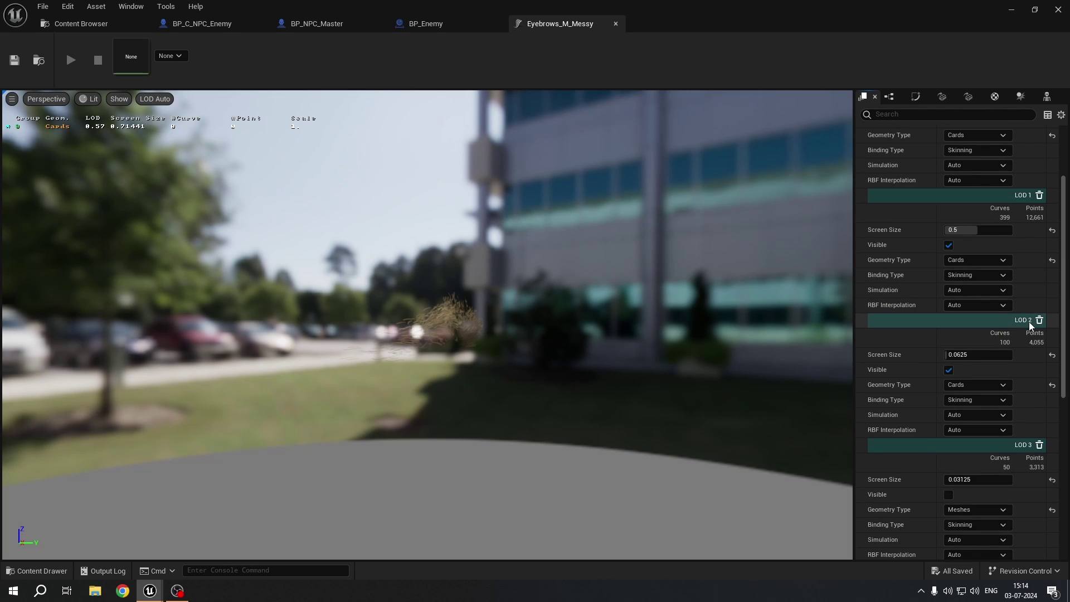
scroll(1030, 326, "down", 2)
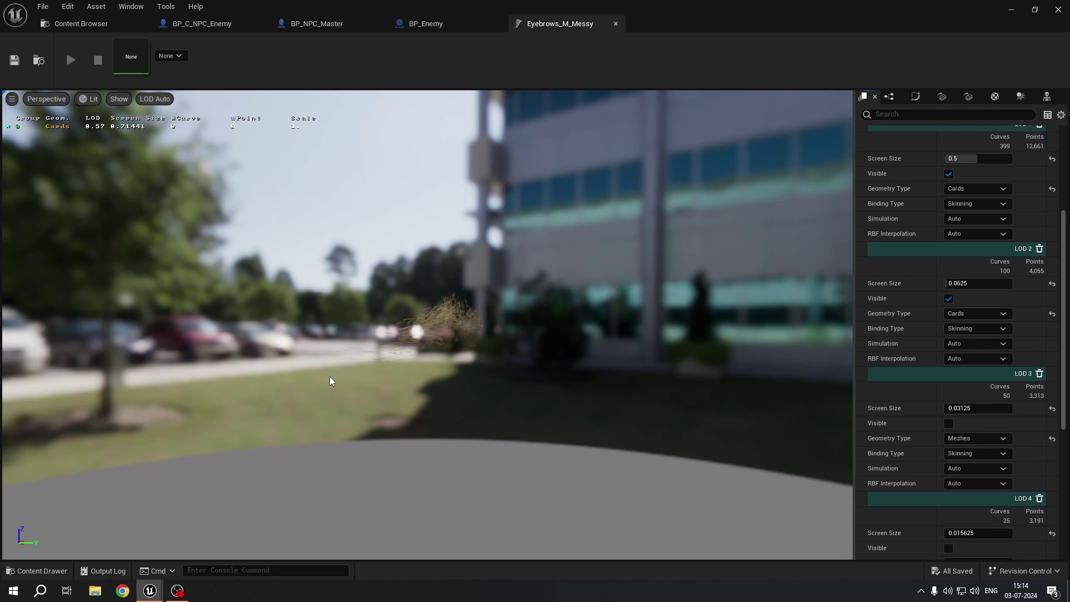
left_click(616, 24)
left_click(192, 24)
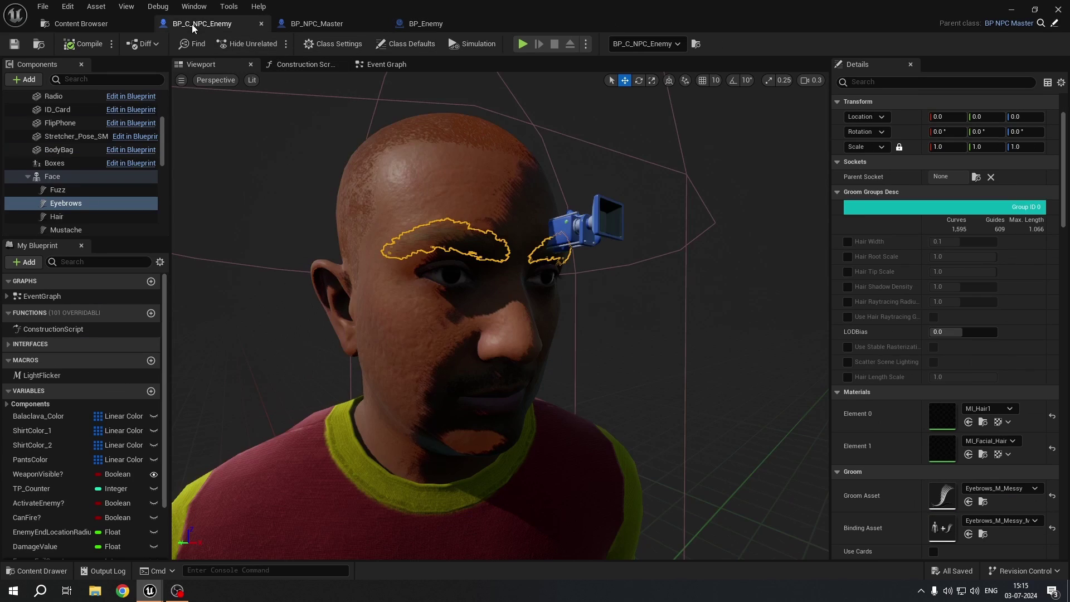
right_click_drag(333, 233, 333, 233)
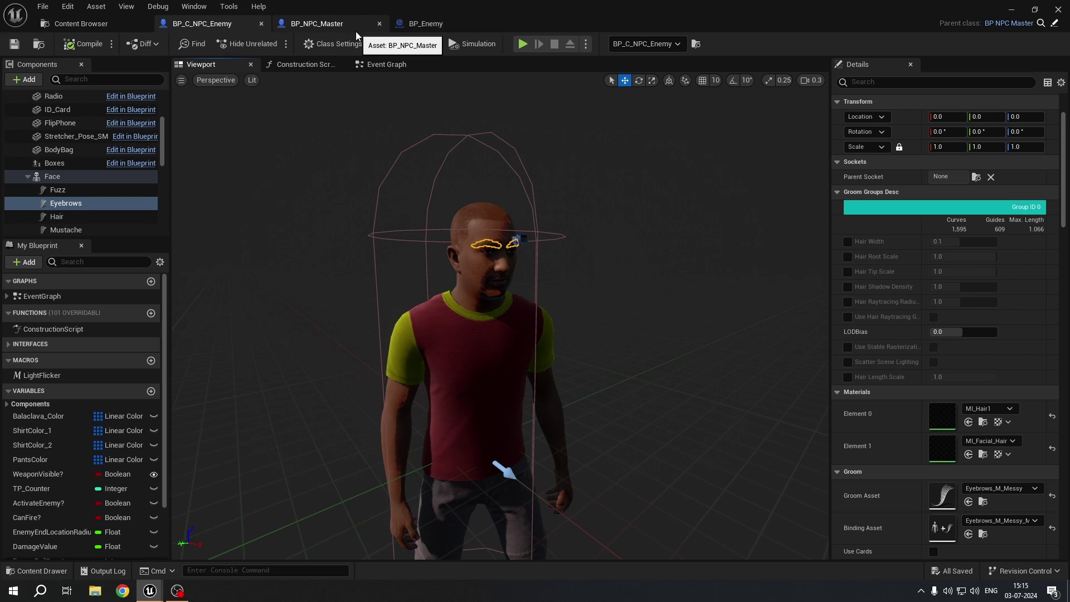
Step: Open BP_NPC_AI_Controller from the _Main/Blueprints/NPCs folder, look over its event graph and close it
left_click(333, 31)
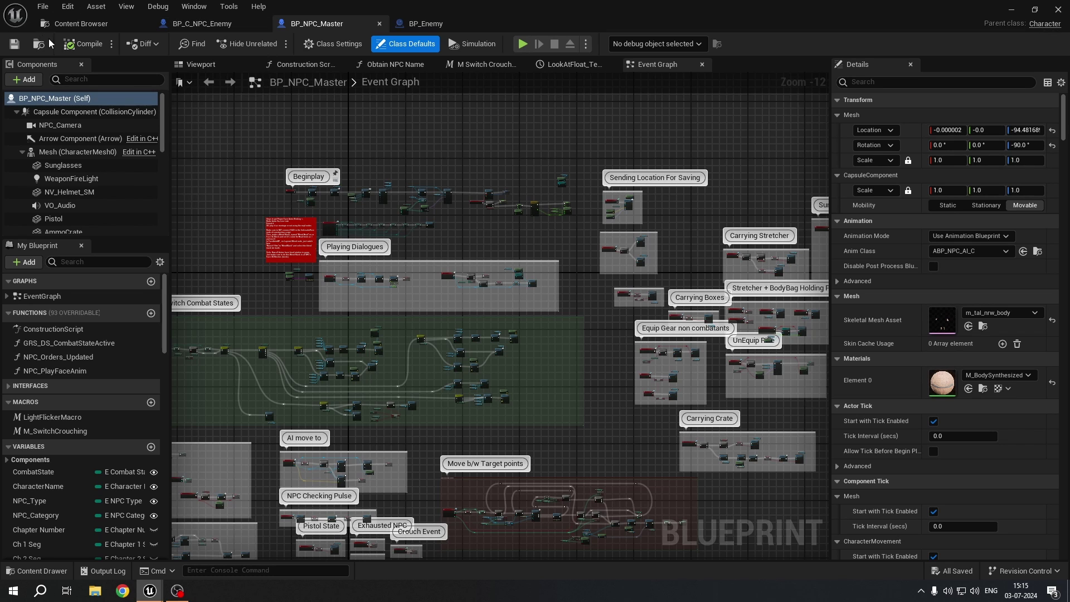
left_click(102, 29)
scroll(72, 228, "up", 6)
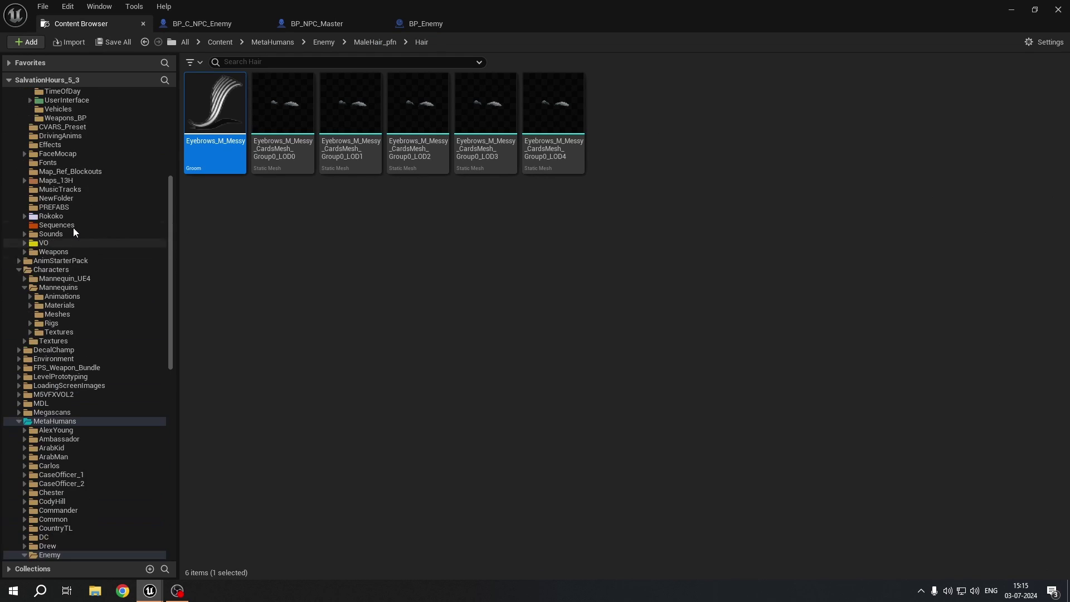
scroll(73, 227, "up", 3)
left_click(71, 245)
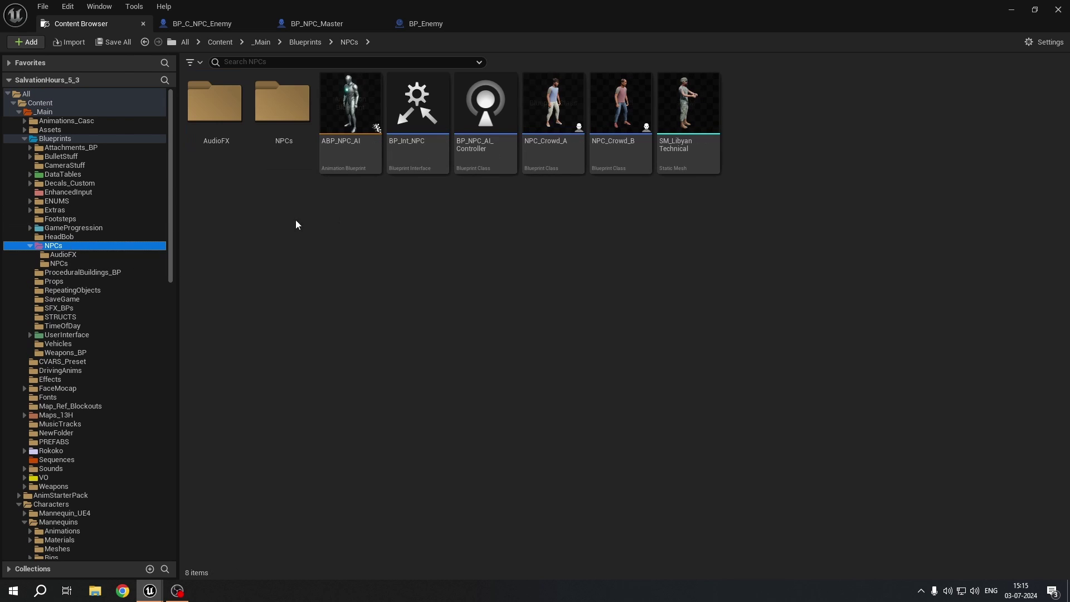
double_click(471, 149)
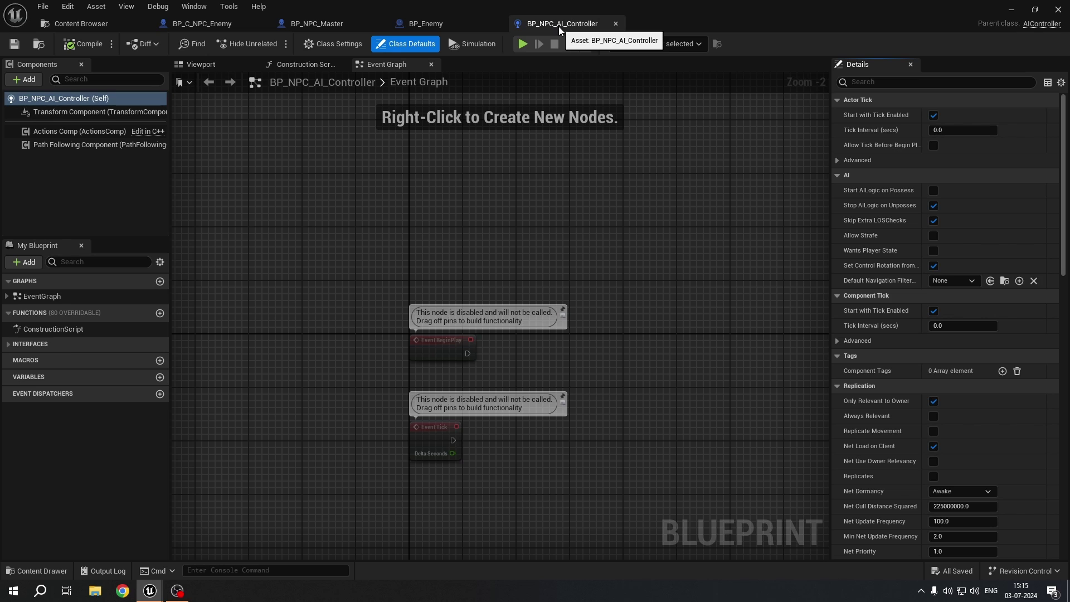
left_click(616, 25)
Step: Look over BP_NPC_Master's class settings, including the advanced class options and implemented interfaces, and return to its class defaults
left_click(327, 29)
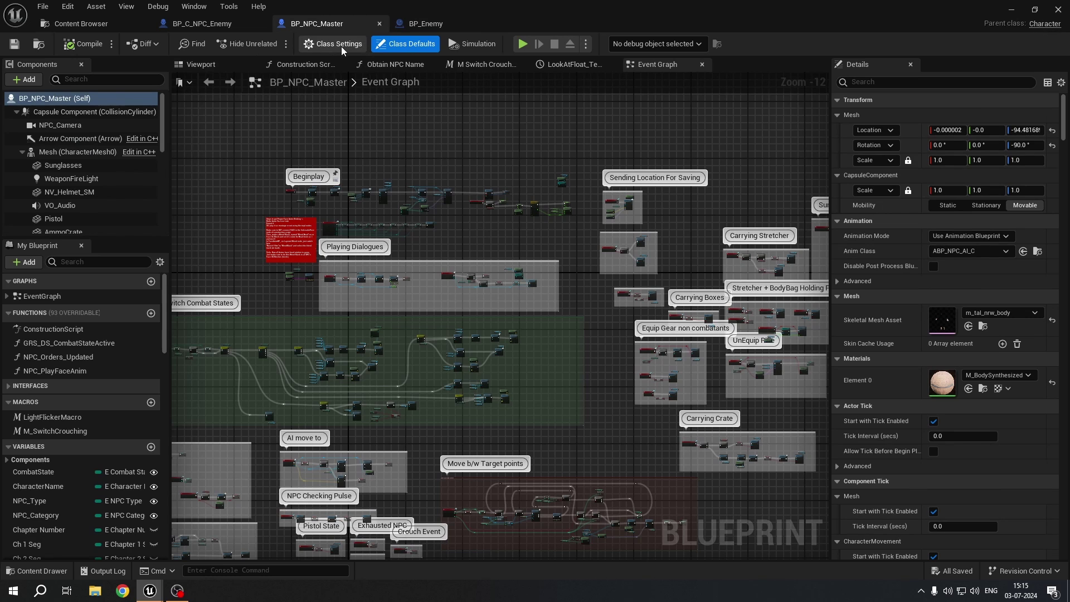
left_click(341, 46)
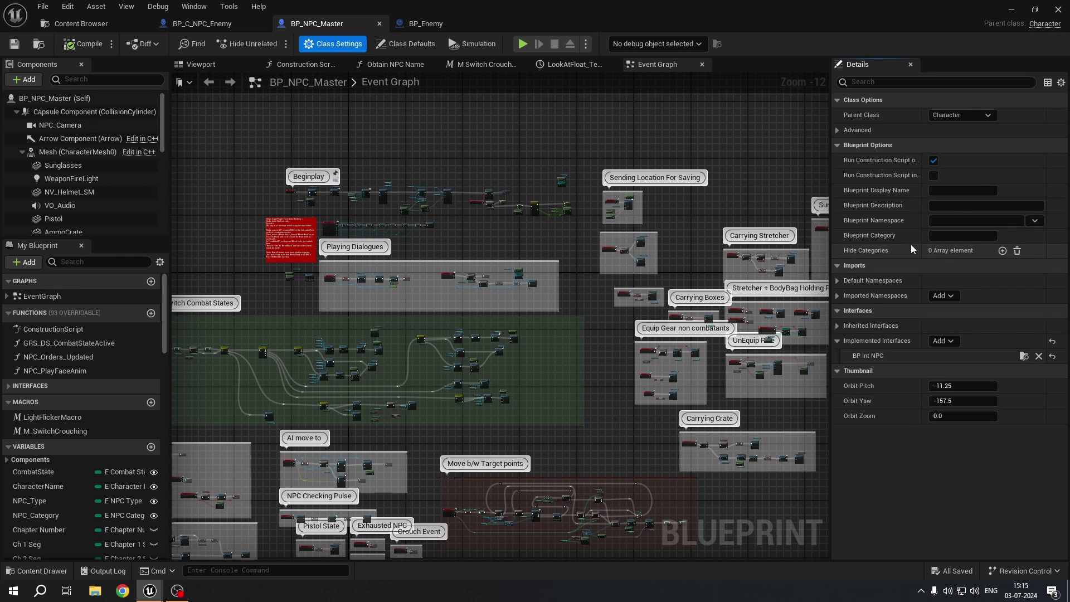
left_click(838, 132)
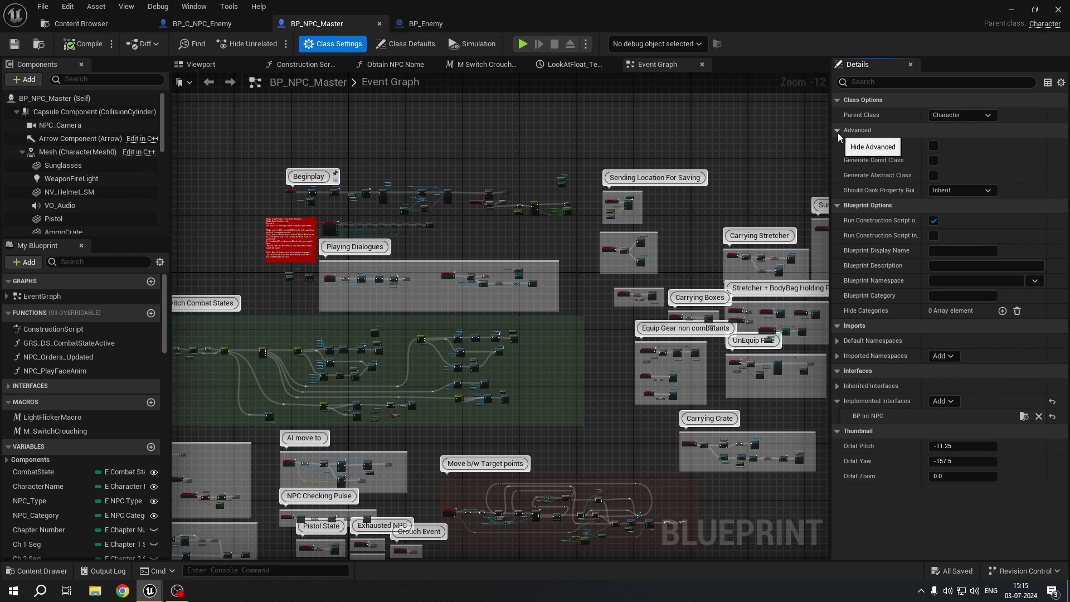
left_click(406, 44)
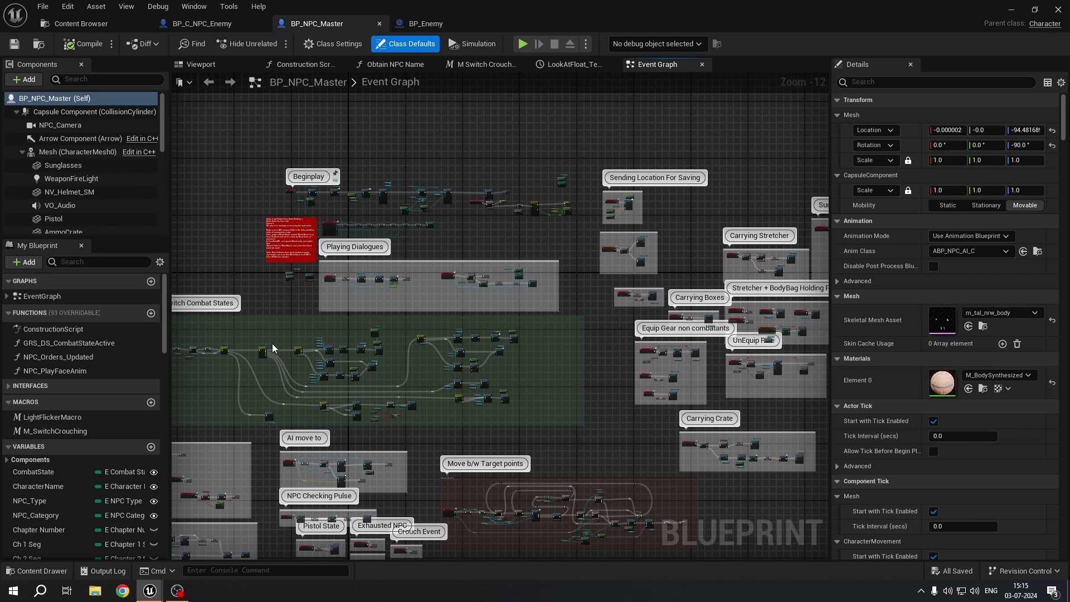
Step: Close Quixel Bridge and bring up the Mocap_Test level
left_click(1011, 7)
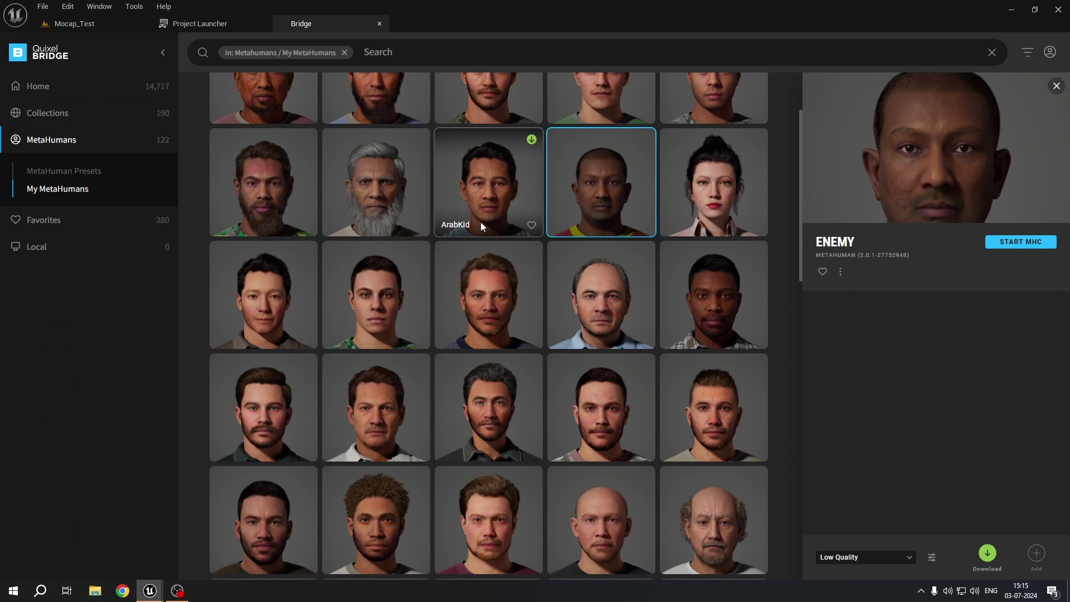
left_click(379, 24)
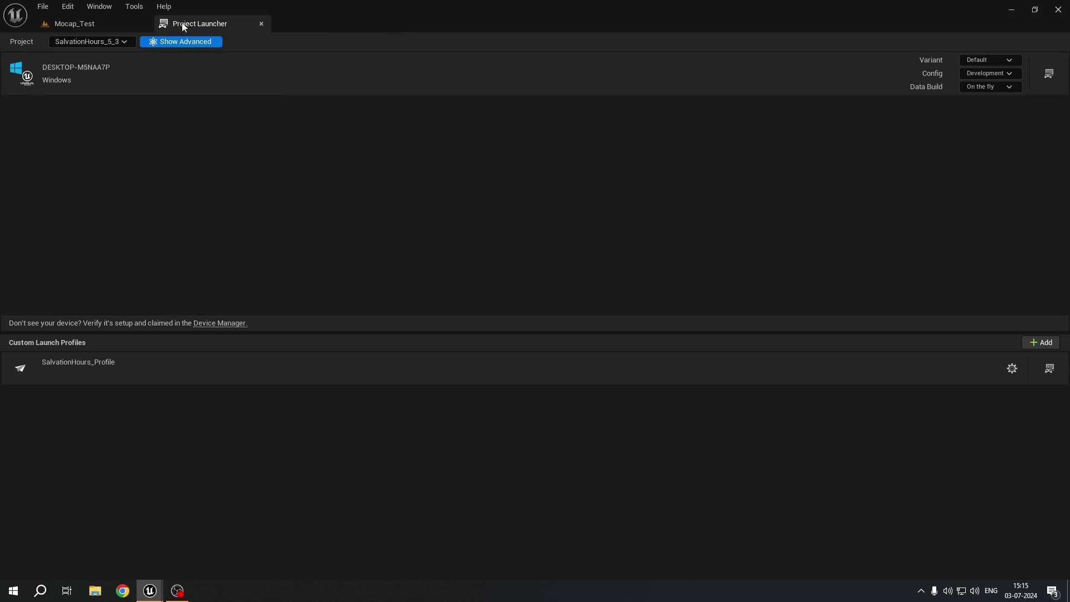
left_click(112, 24)
Step: Toggle game view and inspect the NPCs standing beside the black pickup truck in the Mocap_Test level up close
key("g")
right_click_drag(435, 233, 454, 220)
key("w")
right_click_drag(412, 309, 357, 301)
key("w")
right_click_drag(421, 361, 423, 335)
key("s")
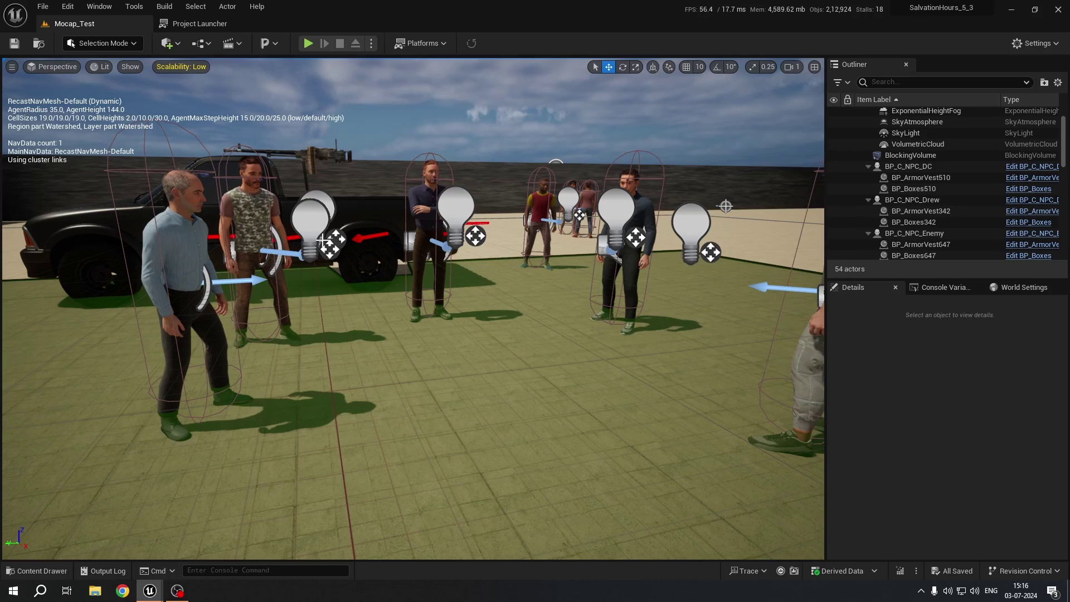
Step: Survey the NPC group and the parked vehicles in the Mocap_Test level from above
left_click(204, 43)
left_click(173, 43)
right_click_drag(357, 251, 512, 357)
key("s")
key("a")
key("s")
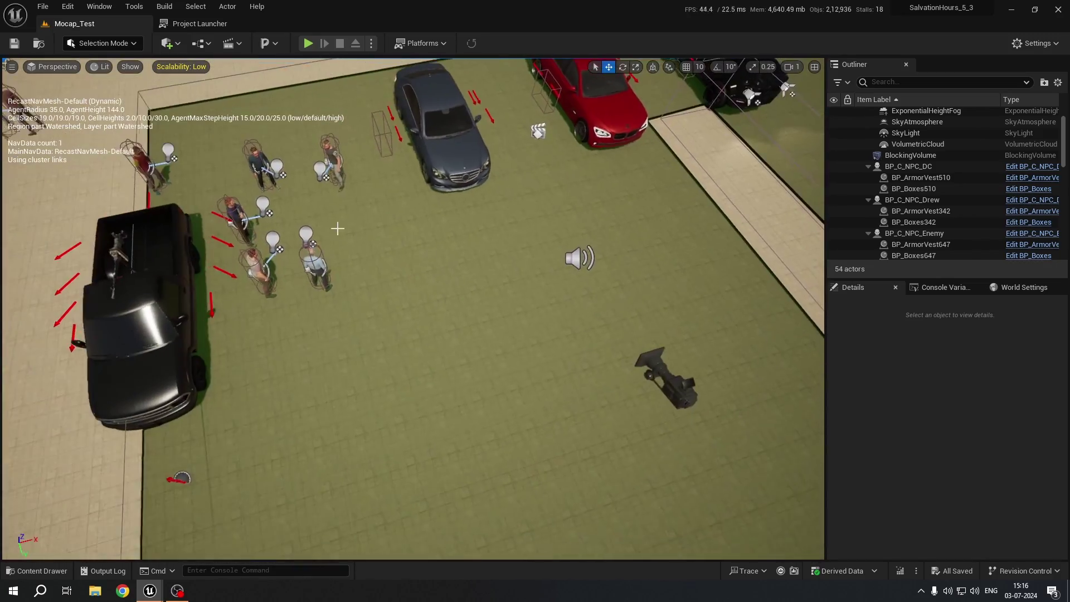
right_click_drag(348, 299, 301, 277)
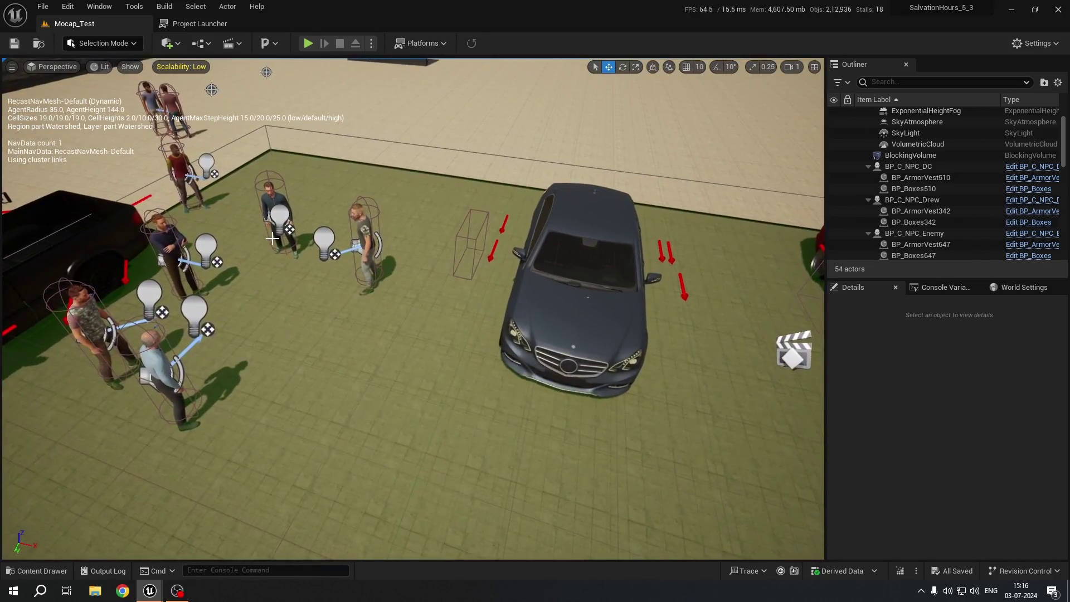
key("bracketleft")
Step: Go back to BP_NPC_Master's event graph and examine the Move b/w Target points section
key("alt+Tab")
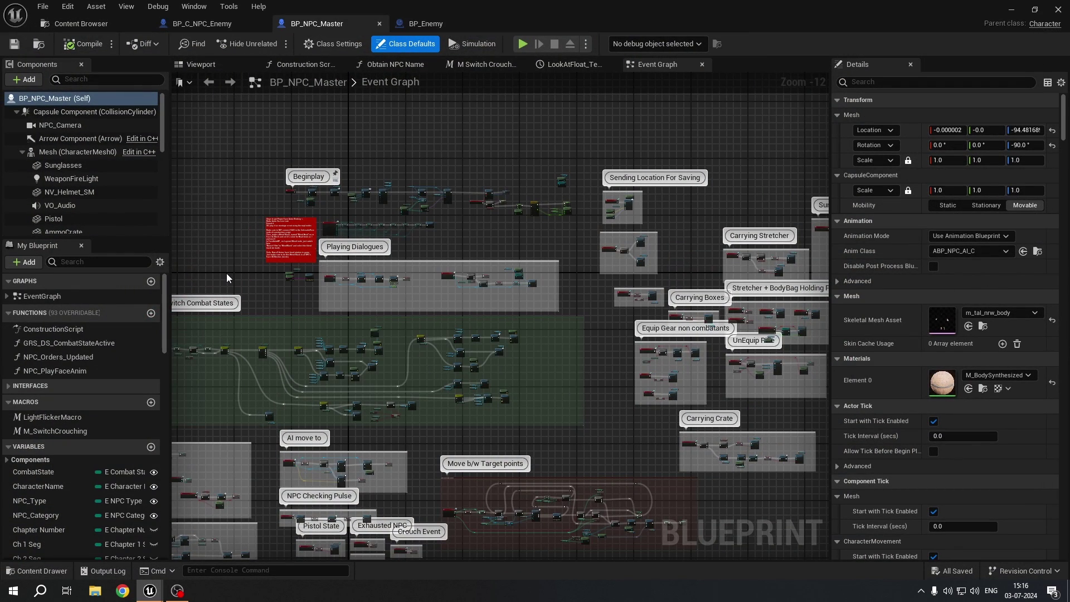
scroll(438, 359, "up", 9)
scroll(373, 423, "down", 1)
right_click_drag(373, 423, 557, 378)
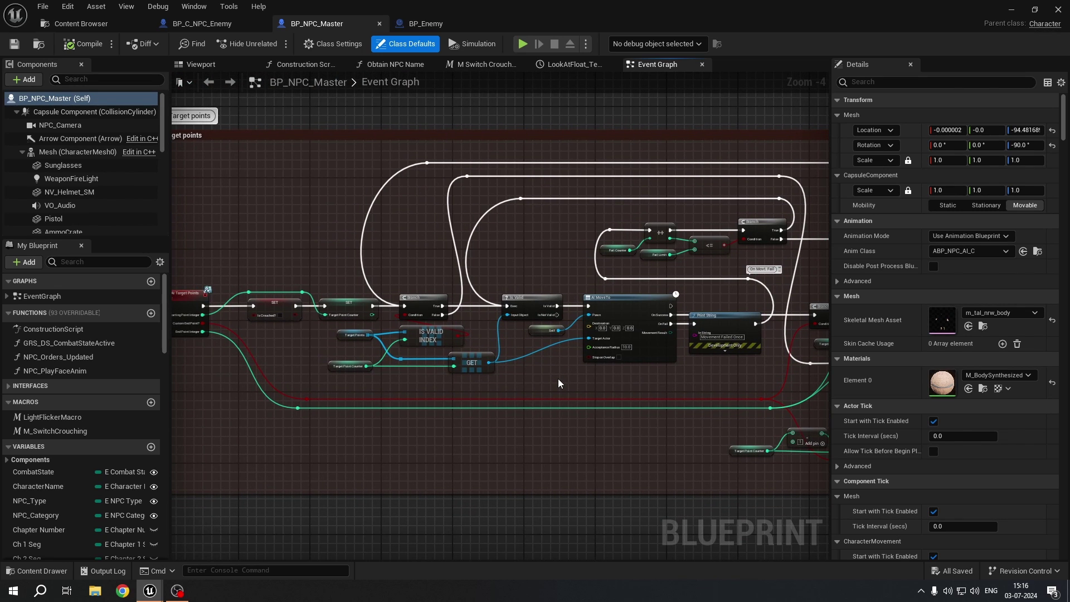
right_click_drag(353, 427, 388, 425)
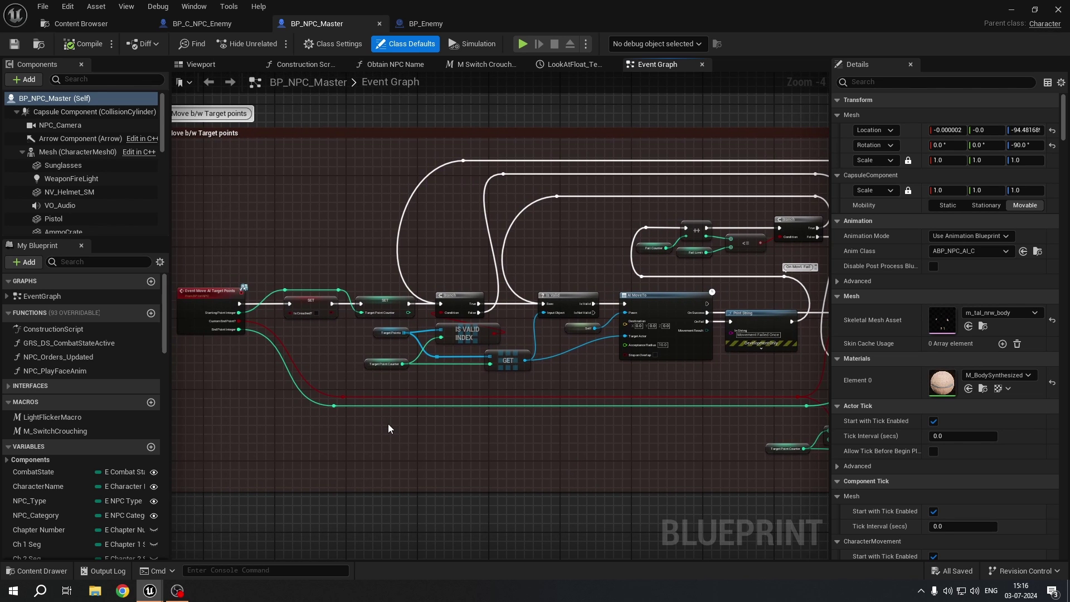
Step: Examine the Event Move AI Target Points node and its inputs up close, selecting the node and deselecting it
scroll(218, 341, "up", 4)
right_click_drag(218, 344, 295, 369)
scroll(337, 371, "down", 2)
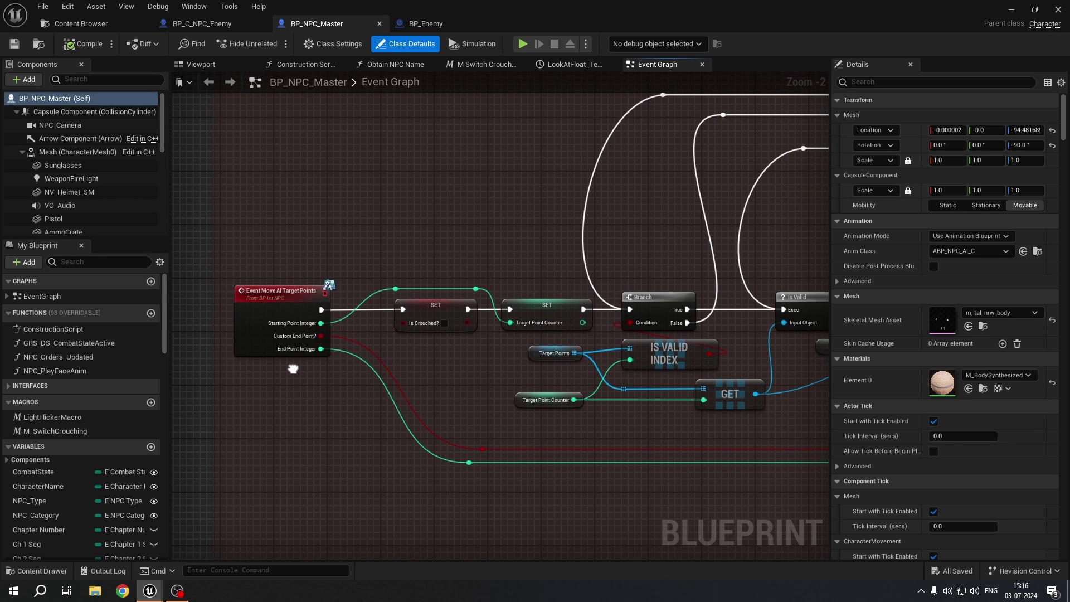
scroll(240, 352, "down", 1)
scroll(240, 352, "up", 2)
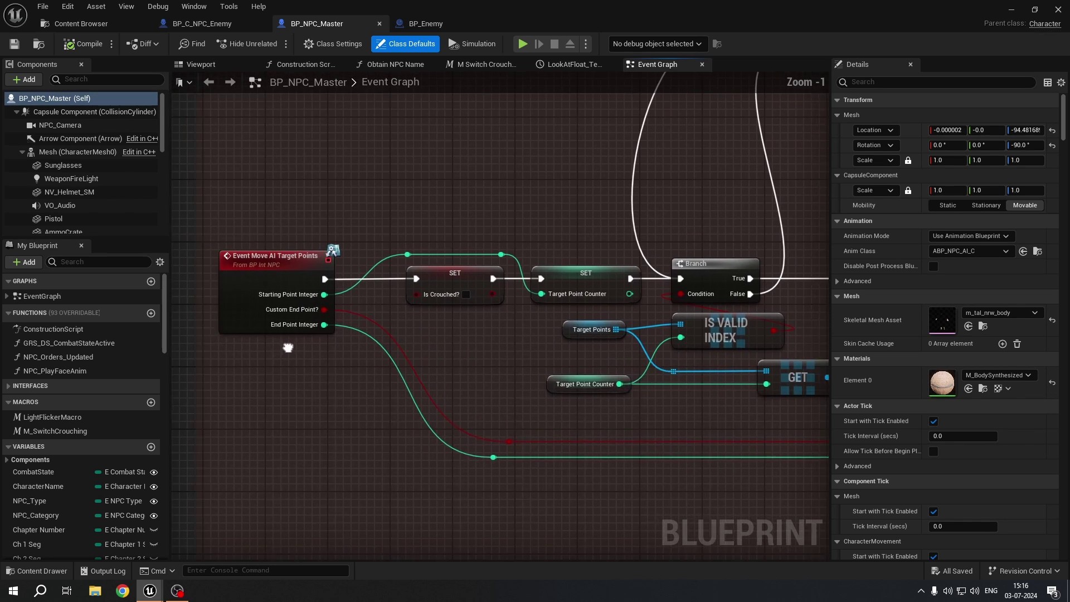
left_click_drag(207, 171, 232, 274)
left_click_drag(322, 444, 322, 443)
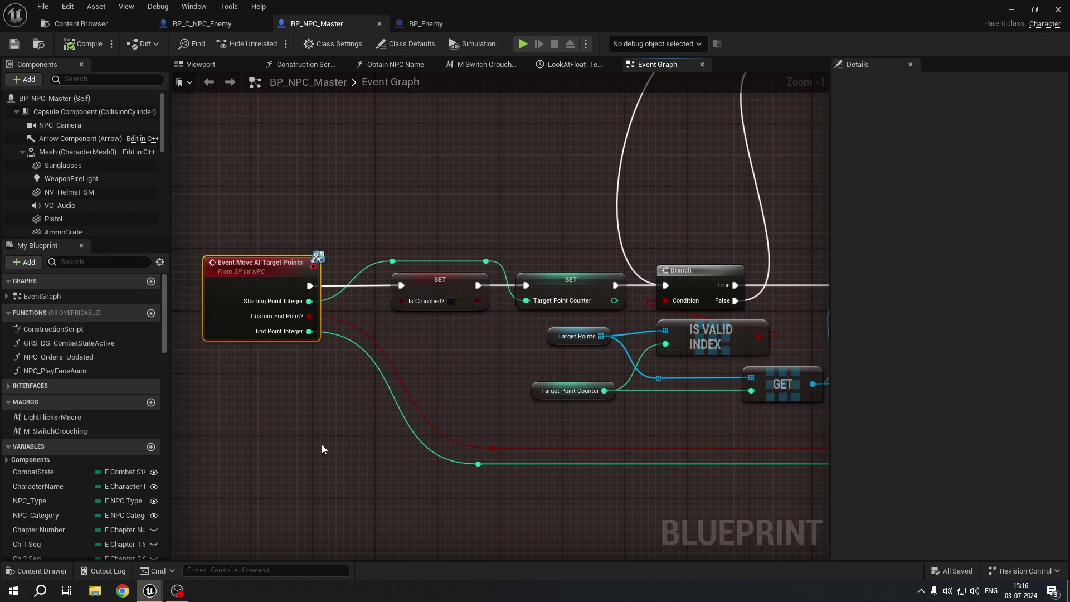
left_click(255, 230)
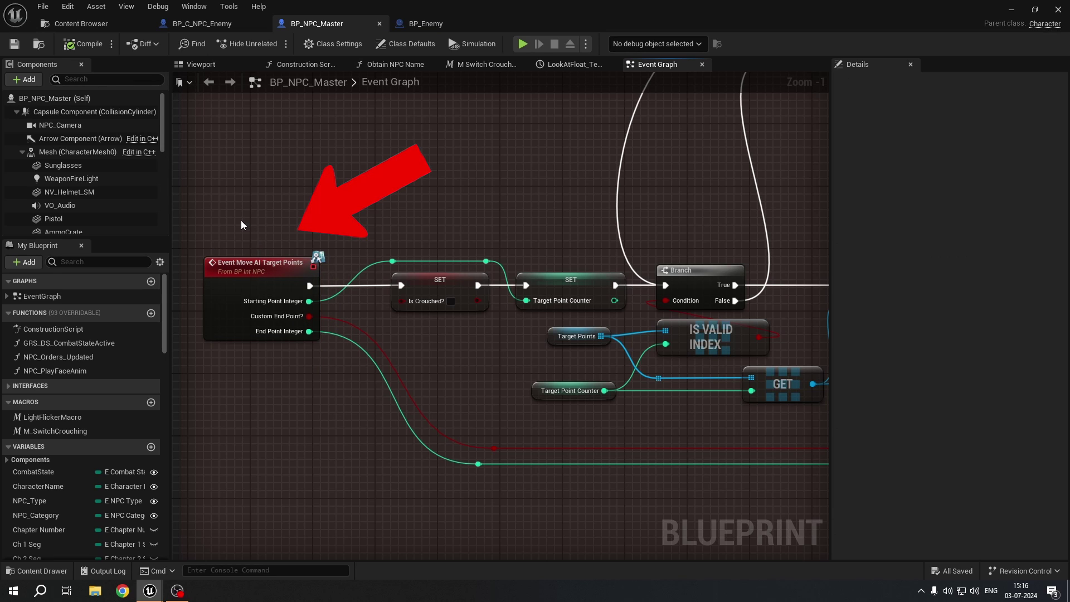
Step: Open the BP Int NPC interface from the implemented interfaces in BP_NPC_Master's class settings
left_click(346, 45)
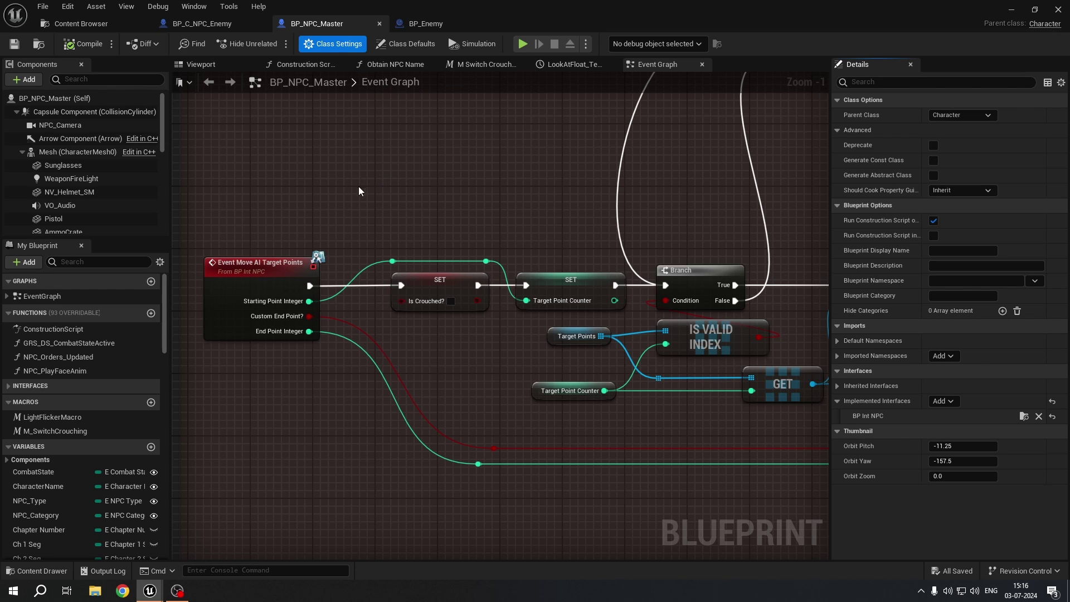
left_click(1024, 417)
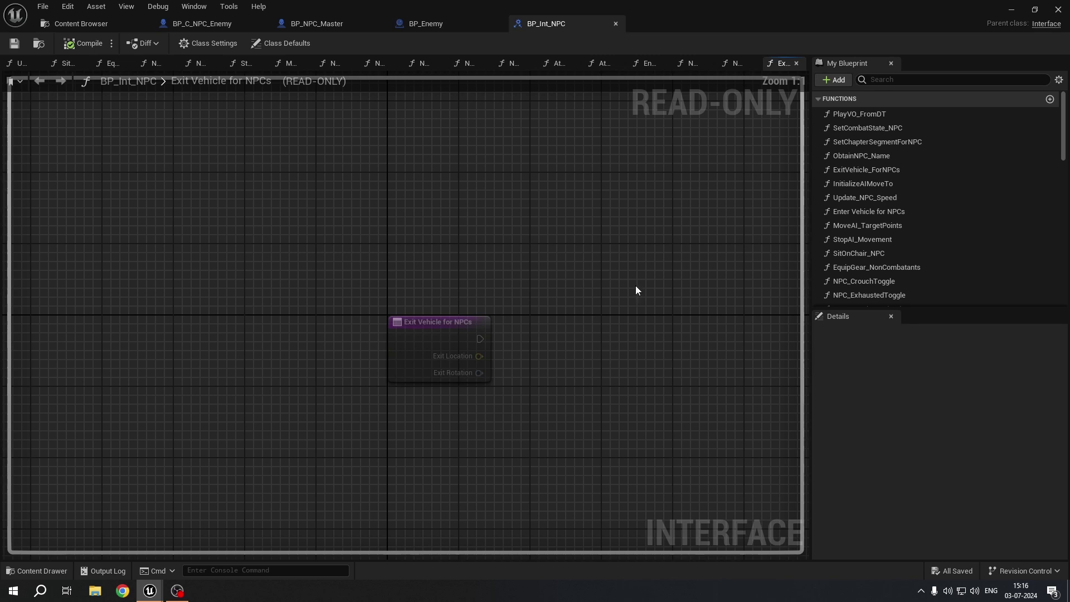
Step: Check where BP_Int_NPC is stored among the NPC blueprints, and browse the interface's full function list
left_click(39, 45)
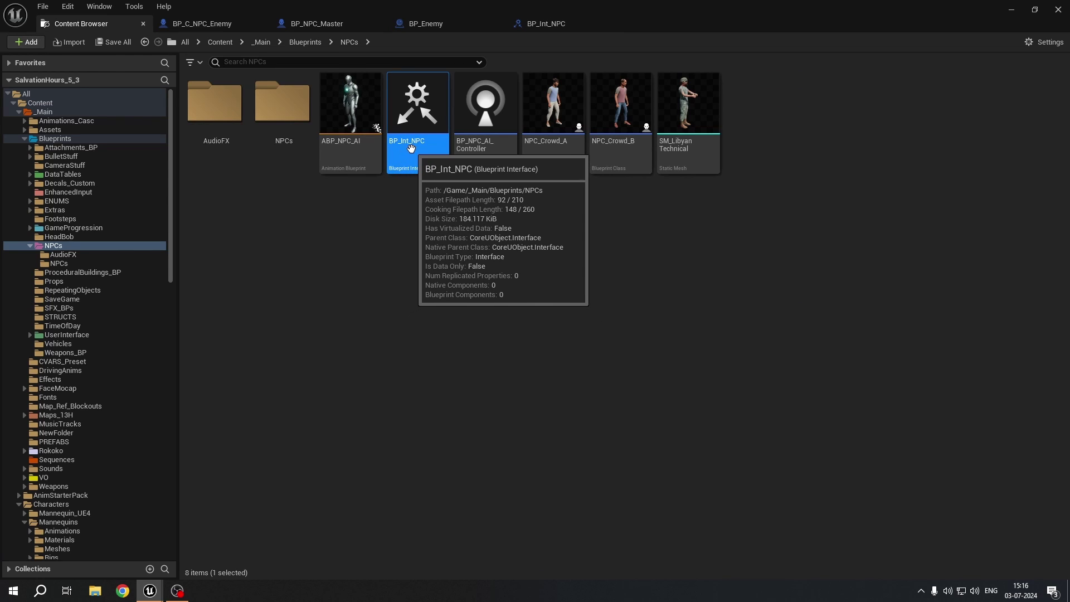
left_click(557, 22)
scroll(905, 238, "down", 10)
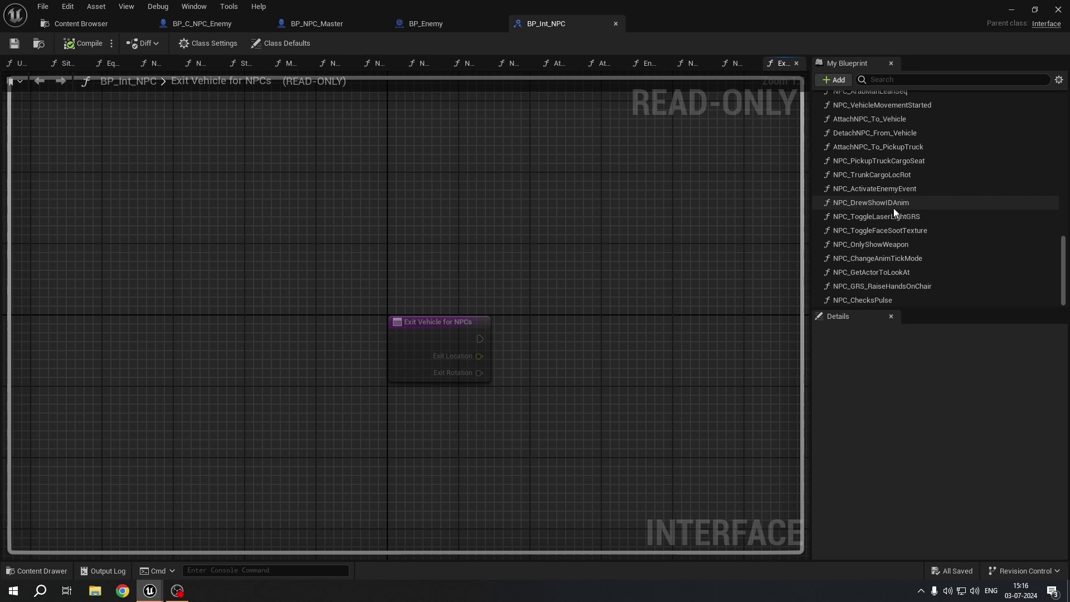
scroll(915, 178, "up", 7)
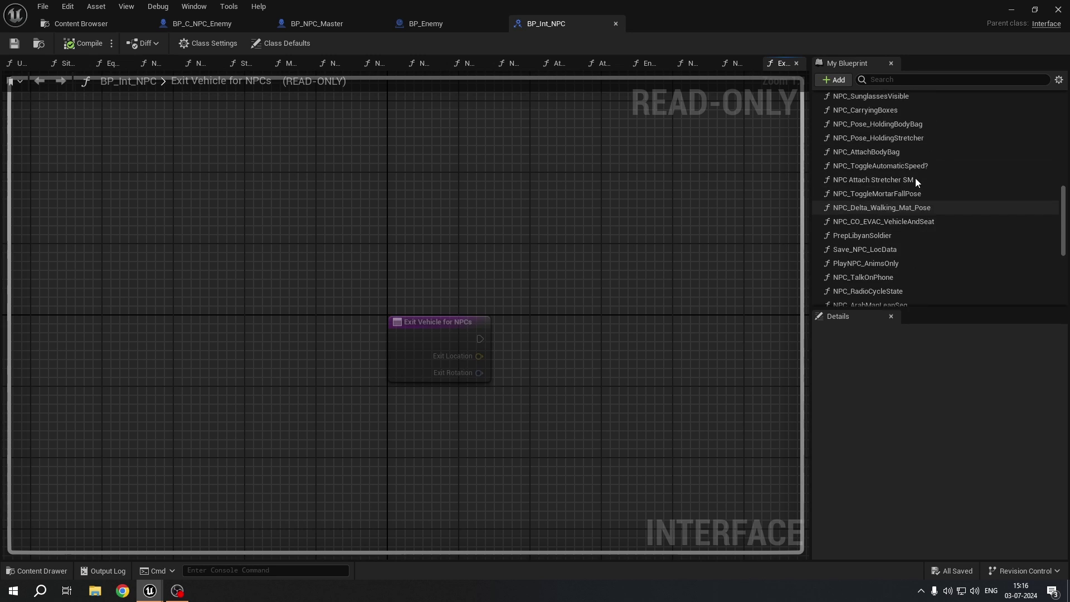
scroll(915, 178, "up", 8)
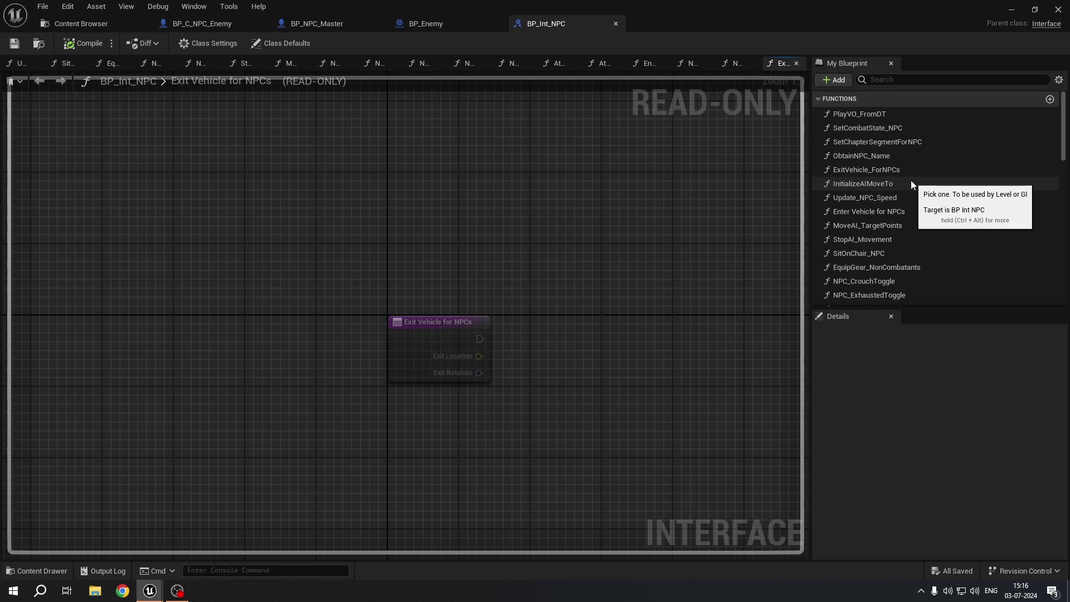
Step: Return to BP_NPC_Master's event graph and bring the Event Move AI Target Points node into view
left_click(317, 22)
scroll(248, 225, "down", 8)
scroll(360, 153, "up", 5)
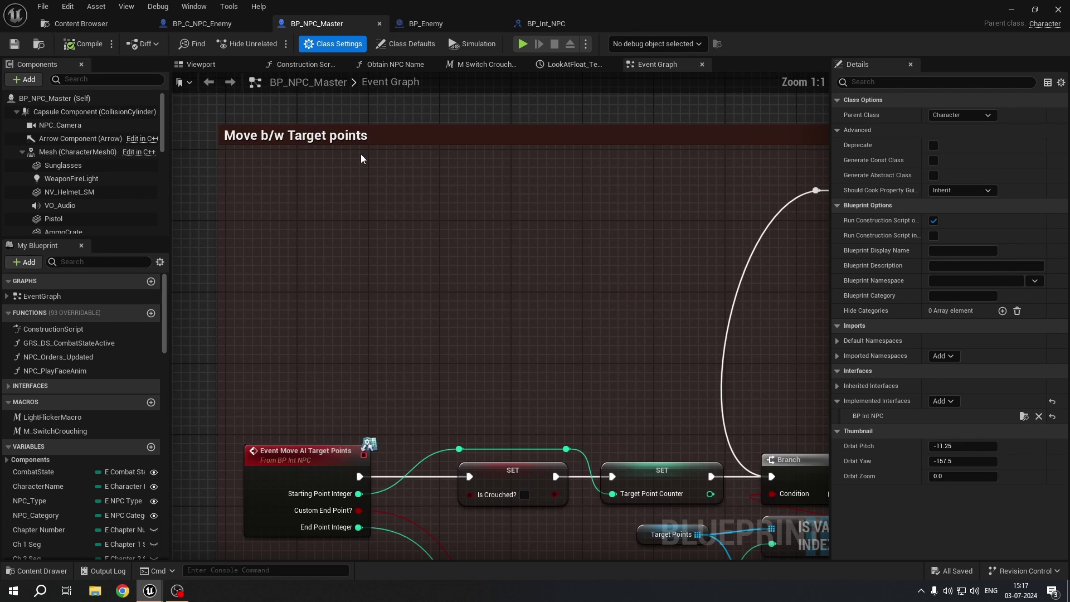
left_click(342, 310)
scroll(329, 304, "up", 4)
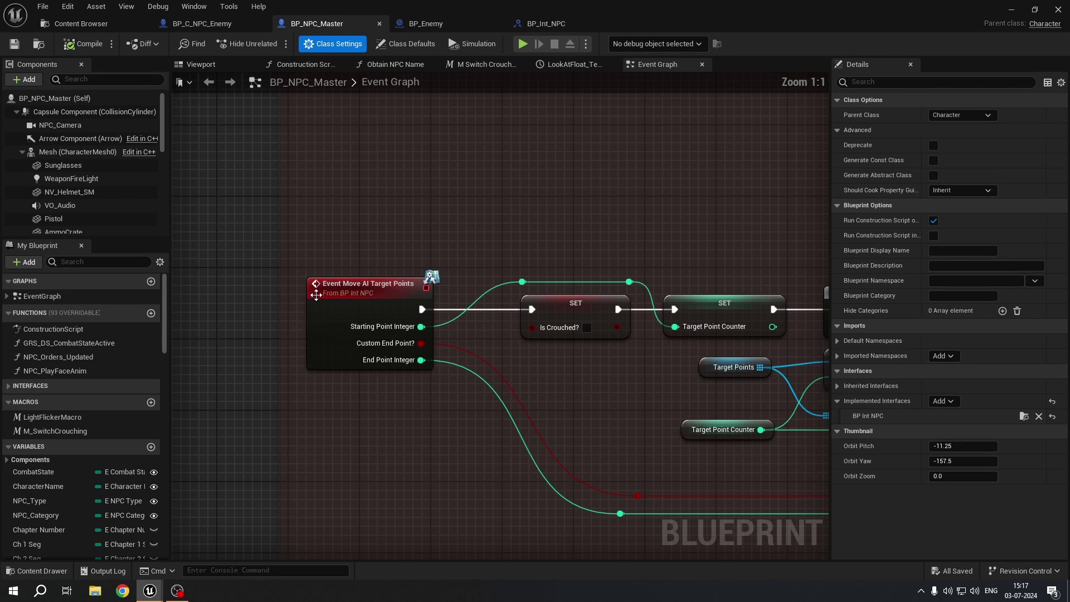
Step: Inspect the individual NPCs placed in the Mocap_Test level, selecting BP_C_NPC_Rob and others in the group
left_click(1011, 9)
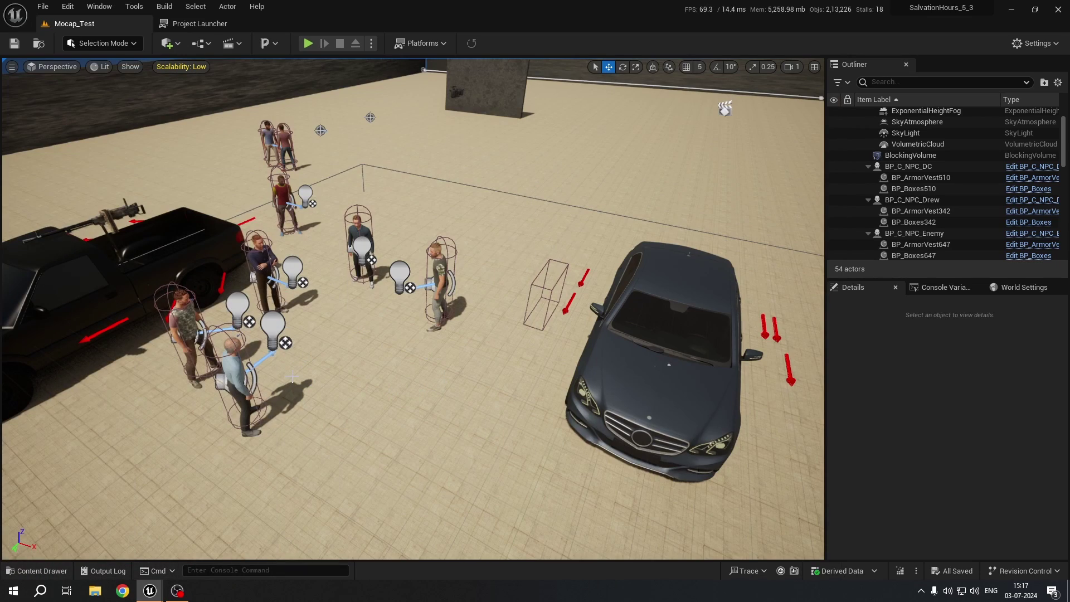
right_click_drag(344, 301, 289, 296)
left_click(344, 301)
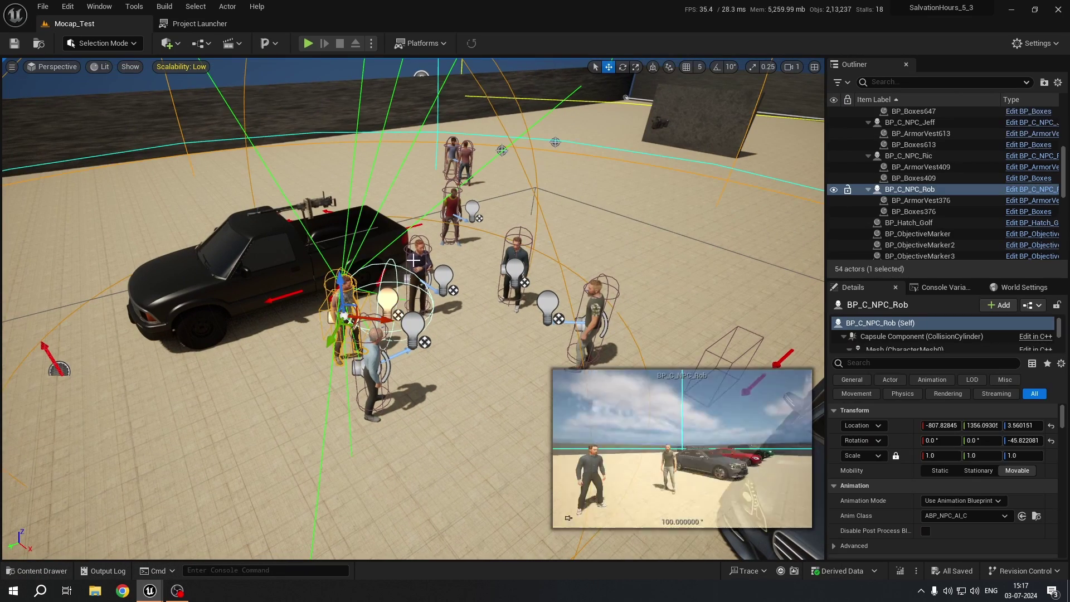
left_click(417, 265)
left_click(515, 258)
right_click_drag(364, 162, 357, 116)
left_click(364, 162)
right_click_drag(387, 249, 400, 298)
Step: Relate the Event Move AI Target Points node in BP_NPC_Master to the NPCs standing in the level
key("alt+Tab")
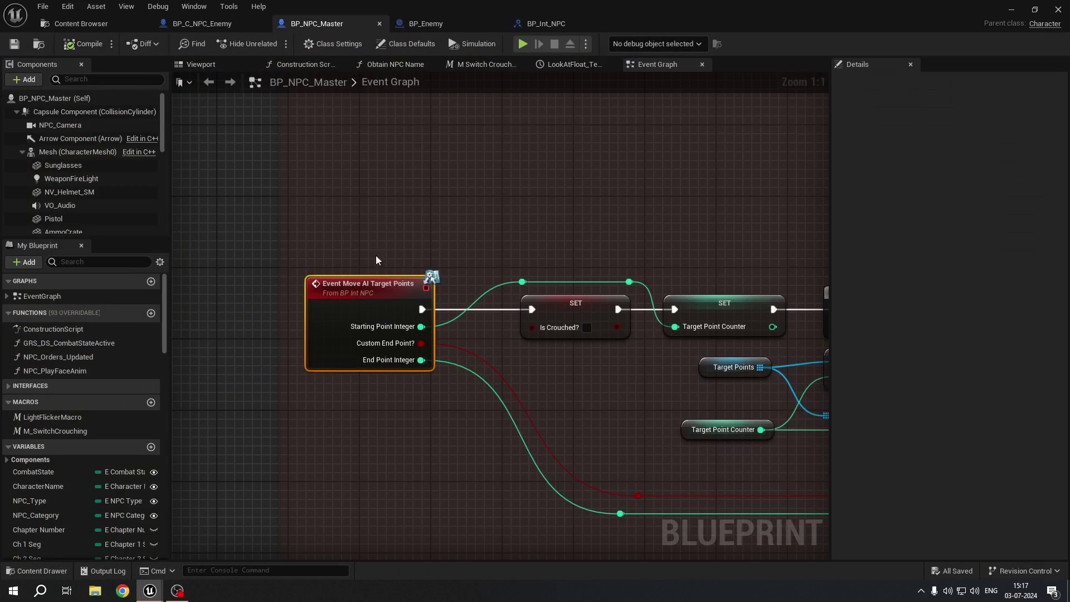
left_click_drag(324, 235, 414, 436)
left_click(1014, 7)
right_click_drag(231, 287, 264, 286)
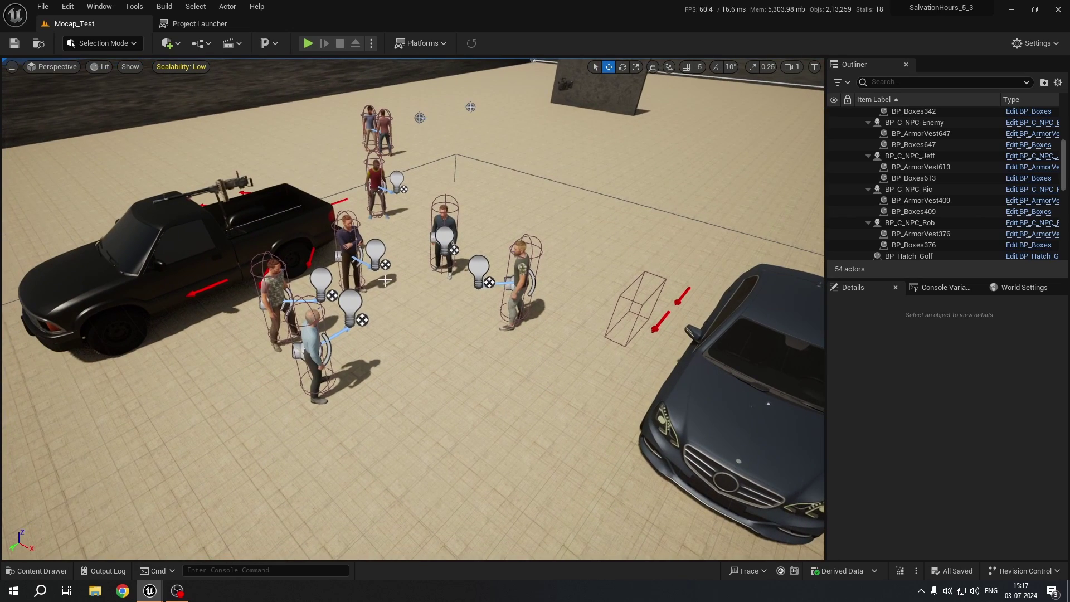
left_click(343, 246)
left_click(301, 263)
mouse_move(365, 237)
right_mouse_down()
mouse_move(330, 179)
mouse_move(357, 228)
right_mouse_up()
left_click(338, 203)
key("alt+Tab")
key("alt+Tab")
key("alt+Tab")
Step: Survey the target points around the Mocap_Test level, selecting TP_SpawnEnemy2
right_click_drag(382, 304, 491, 318)
left_click(304, 298)
right_click_drag(304, 297, 326, 258)
left_click(936, 232)
key("a")
right_click_drag(413, 309, 664, 372)
key("d")
key("a")
mouse_move(228, 393)
right_mouse_down()
mouse_move(209, 349)
mouse_move(229, 393)
right_mouse_up()
key("w")
Step: Find the TargetPoints array among BP_NPC_Master's variables and open its properties
key("alt+Tab")
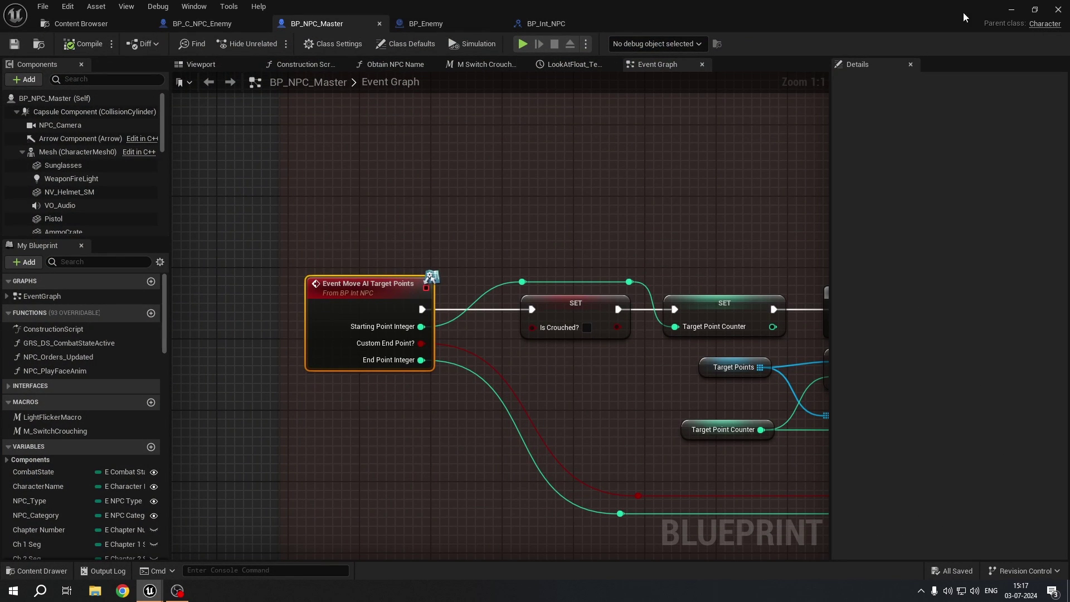
scroll(61, 400, "down", 10)
scroll(61, 400, "down", 5)
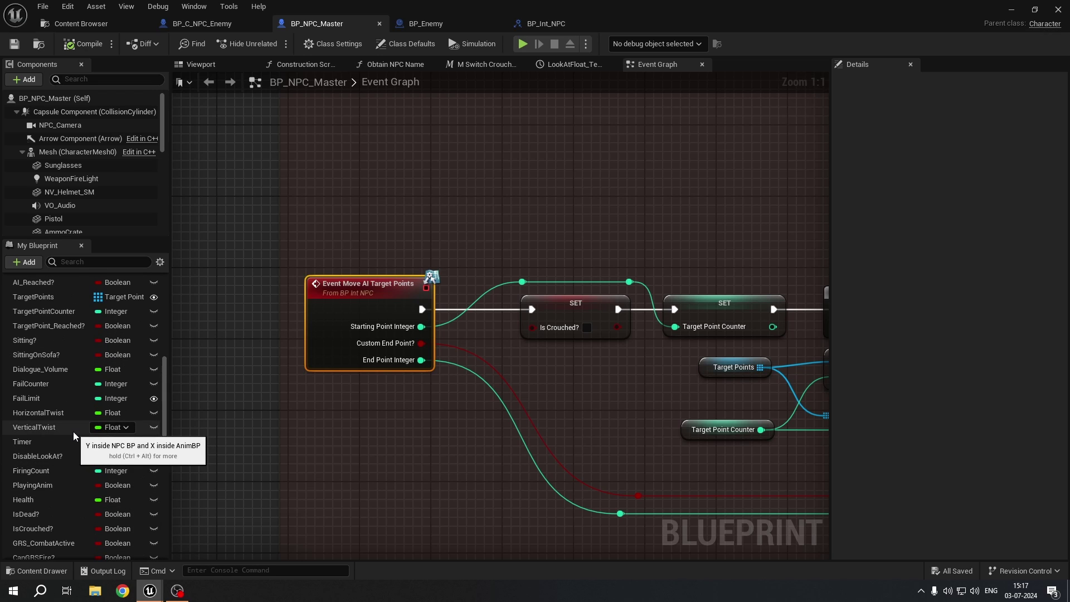
left_click(65, 298)
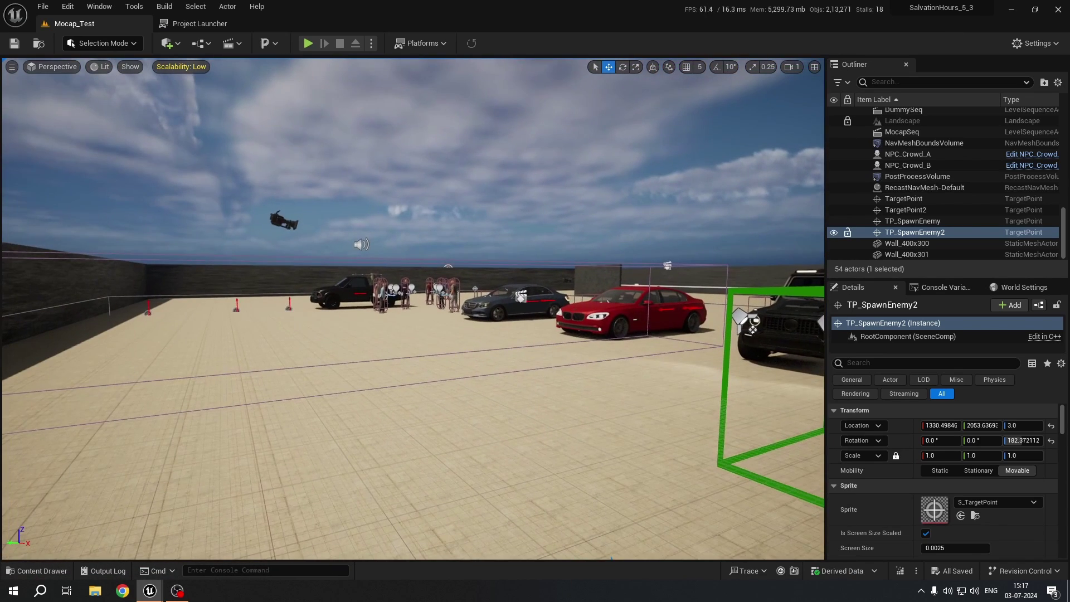
Step: Select BP_C_NPC_Drew in the Mocap_Test level and add three elements to its Target Points array
key("w")
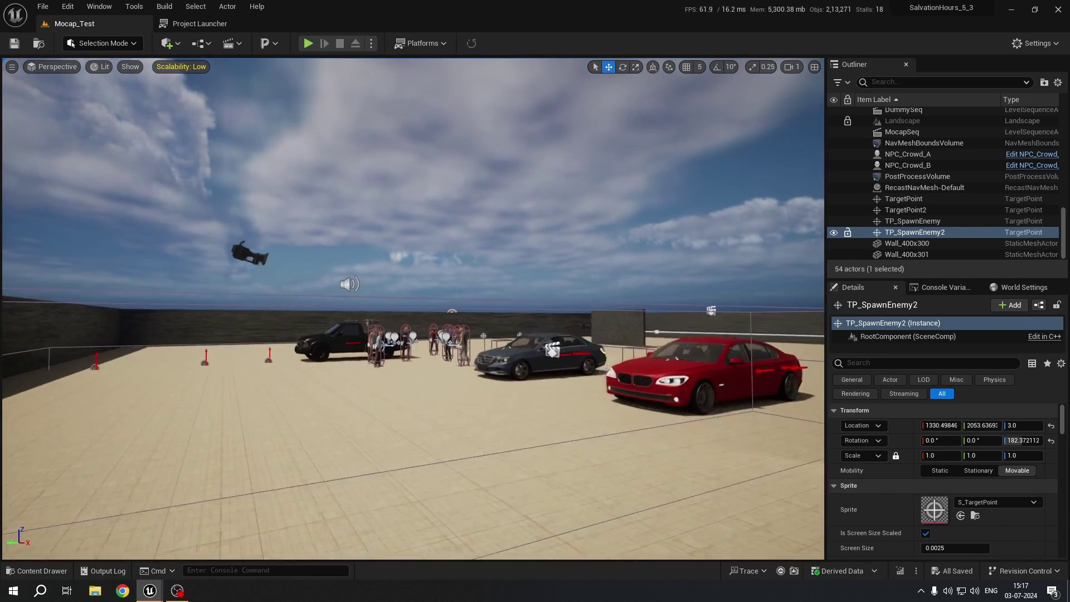
key("w")
key("s")
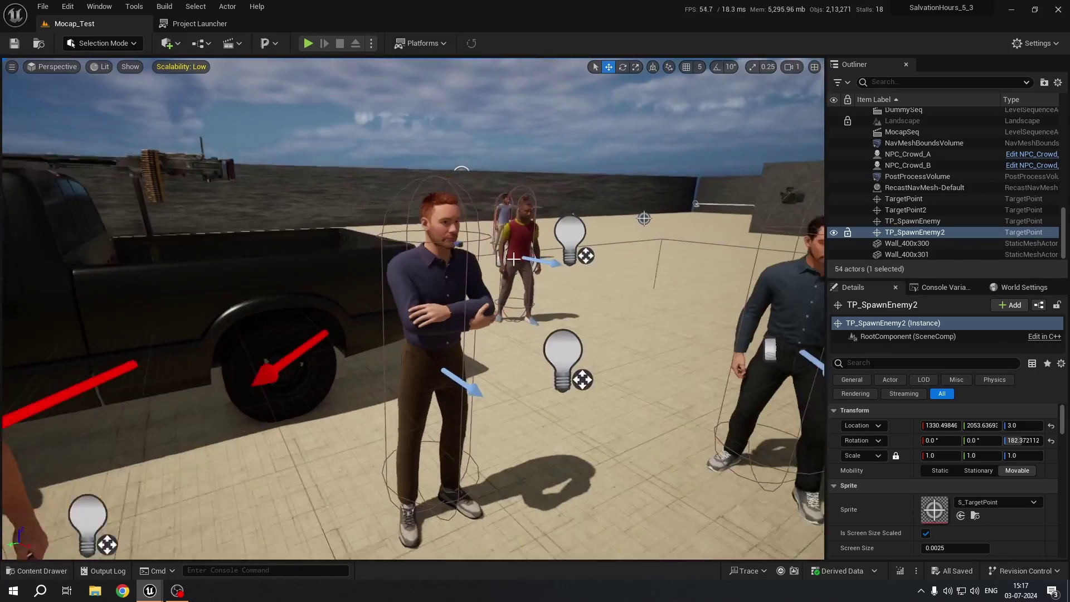
left_click(438, 290)
scroll(964, 504, "down", 3)
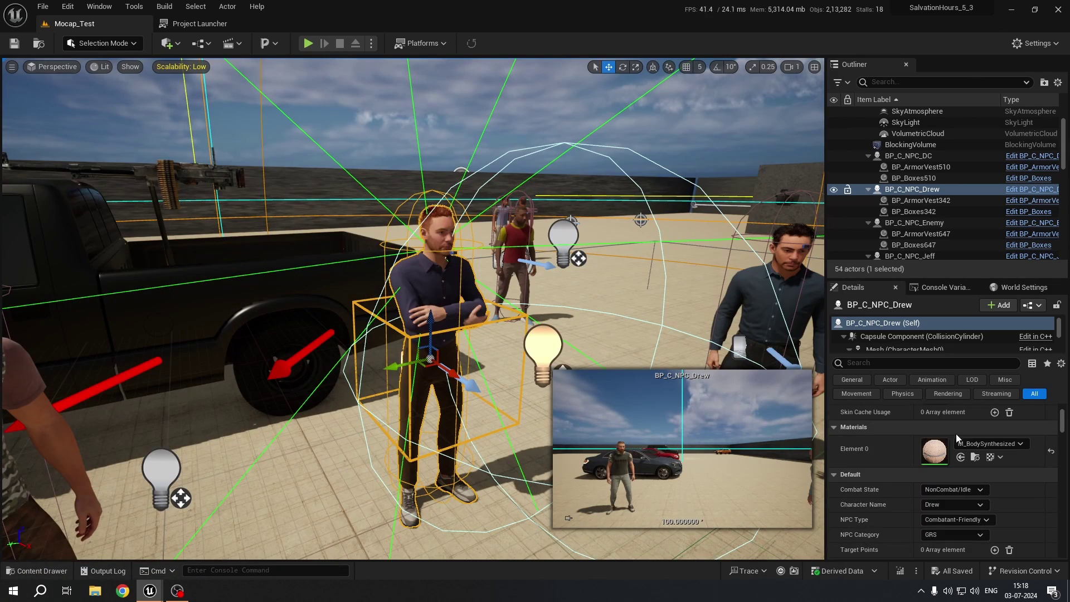
scroll(955, 434, "down", 5)
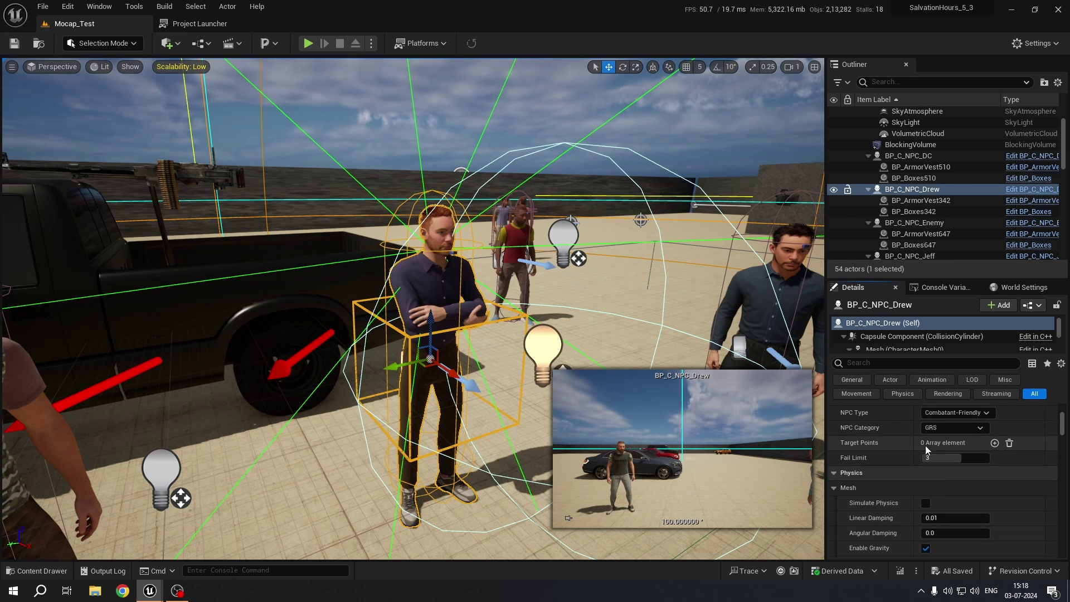
left_click(995, 444)
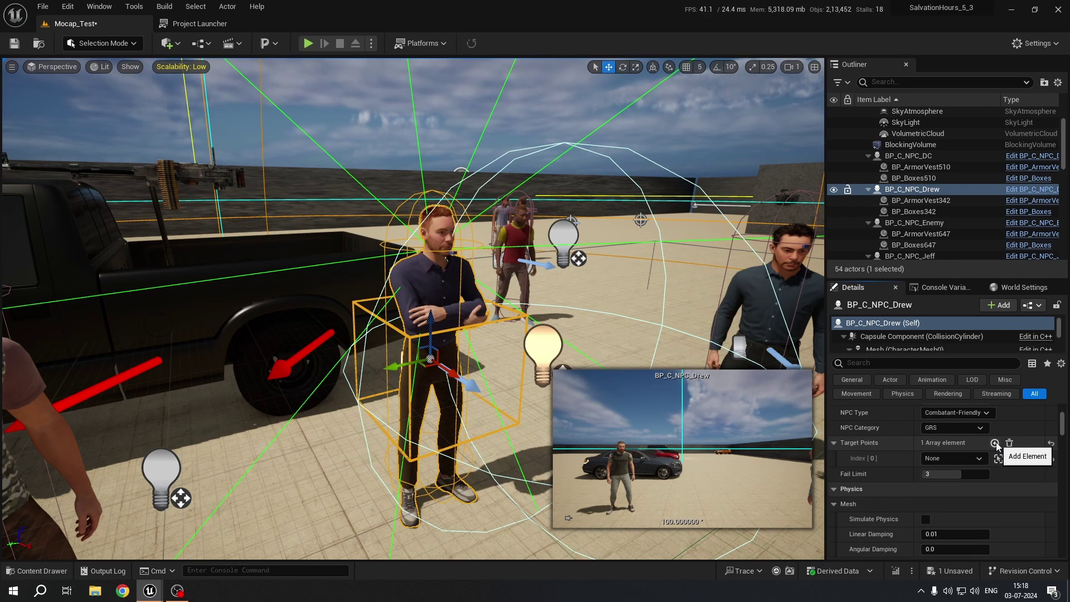
left_click(995, 443)
left_click(995, 443)
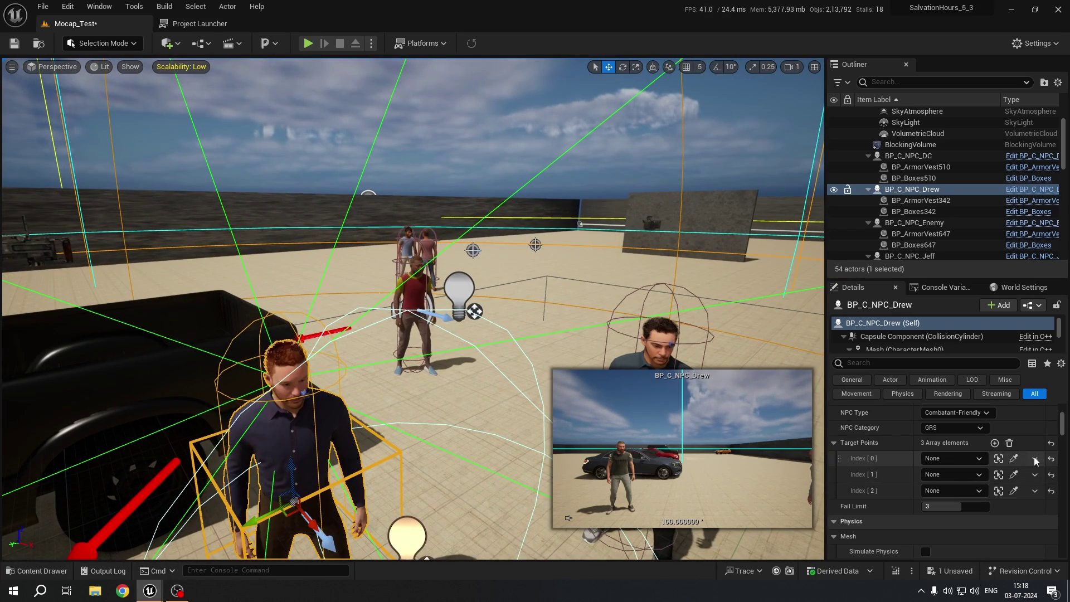
Step: Assign TargetPoint2, TargetPoint and TP_SpawnEnemy2 to indexes 0, 1 and 2 of BP_C_NPC_Drew's Target Points array
left_click(1014, 458)
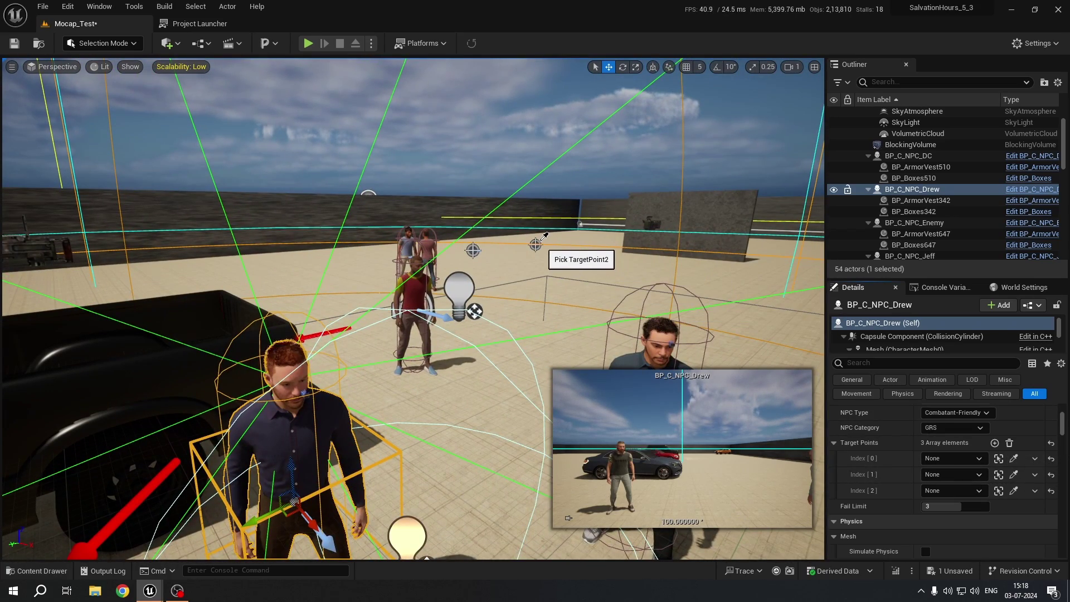
left_click(537, 243)
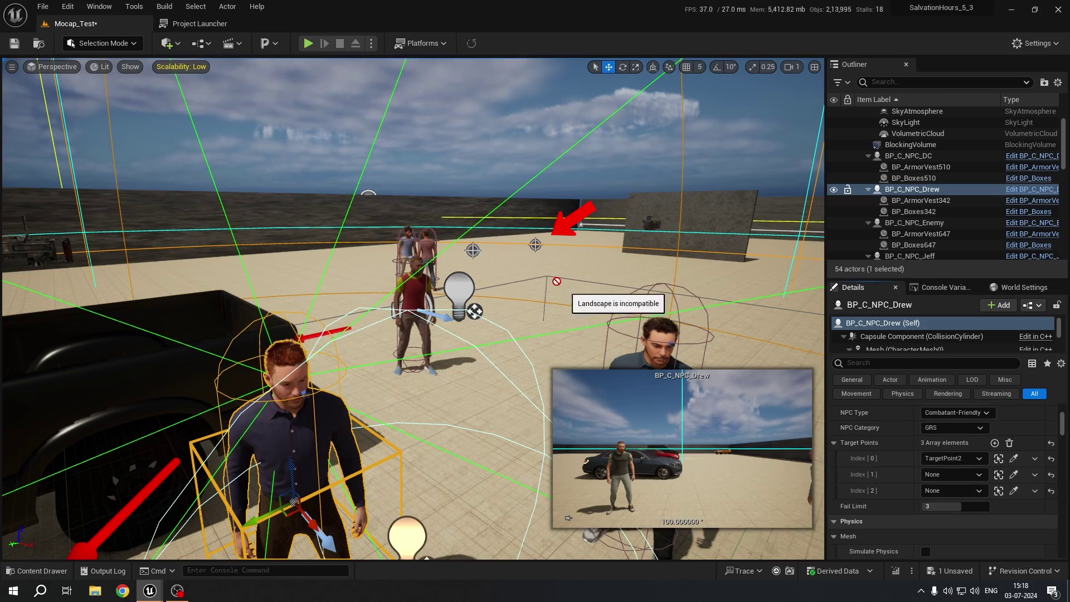
left_click(472, 251)
right_click_drag(450, 279, 721, 248)
key("w")
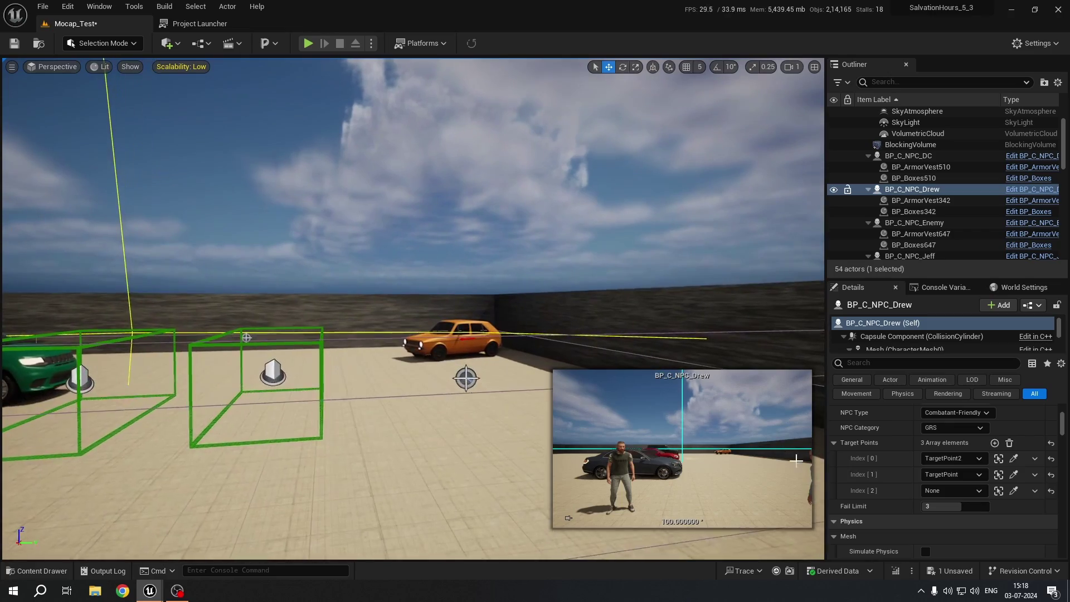
left_click(1014, 491)
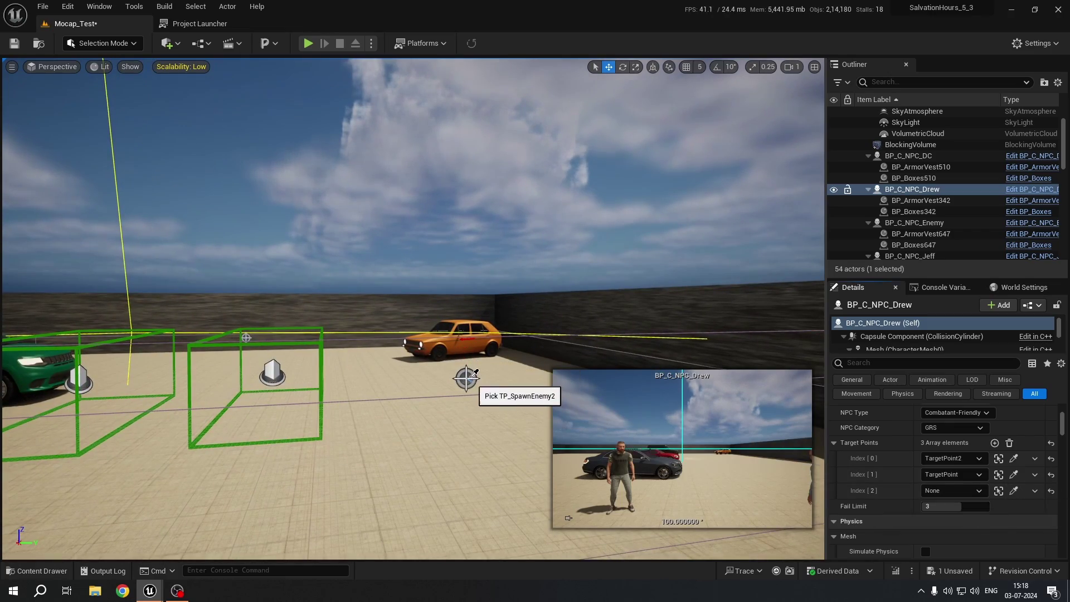
left_click(467, 379)
Step: Reselect BP_C_NPC_Drew in the level and review the three entries of its Target Points array
left_click(399, 262)
key("w")
right_click_drag(399, 262, 410, 318)
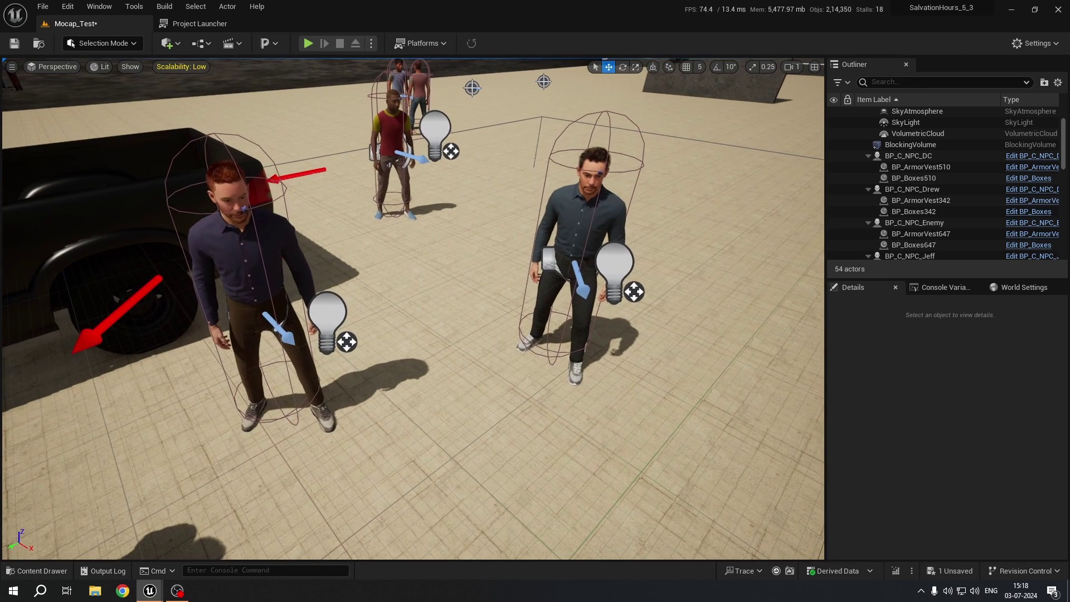
left_click(298, 286)
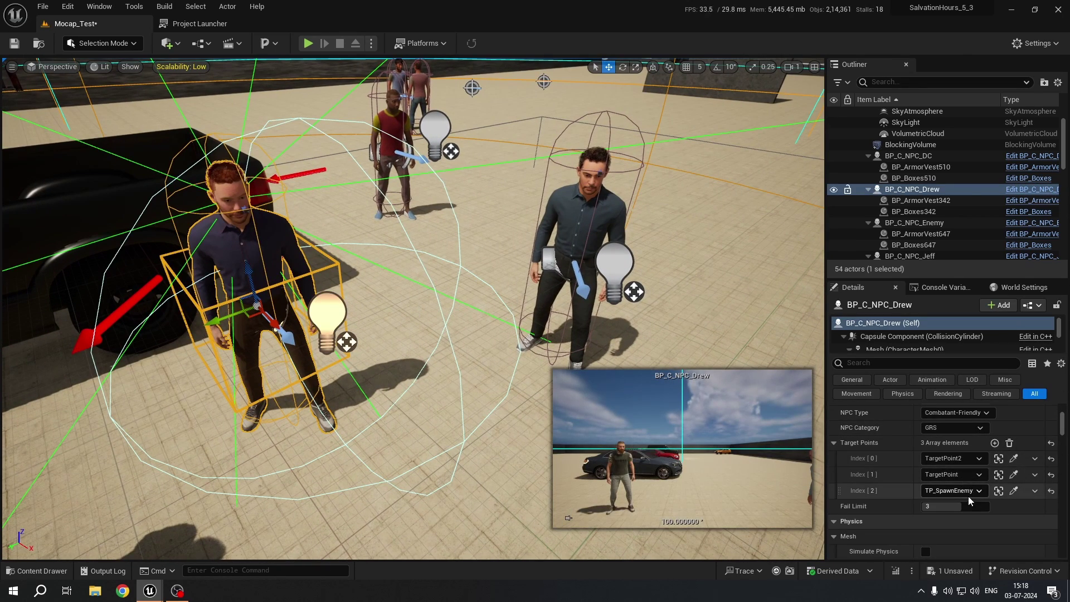
key("alt+Tab")
key("alt+Tab")
key("alt+Tab")
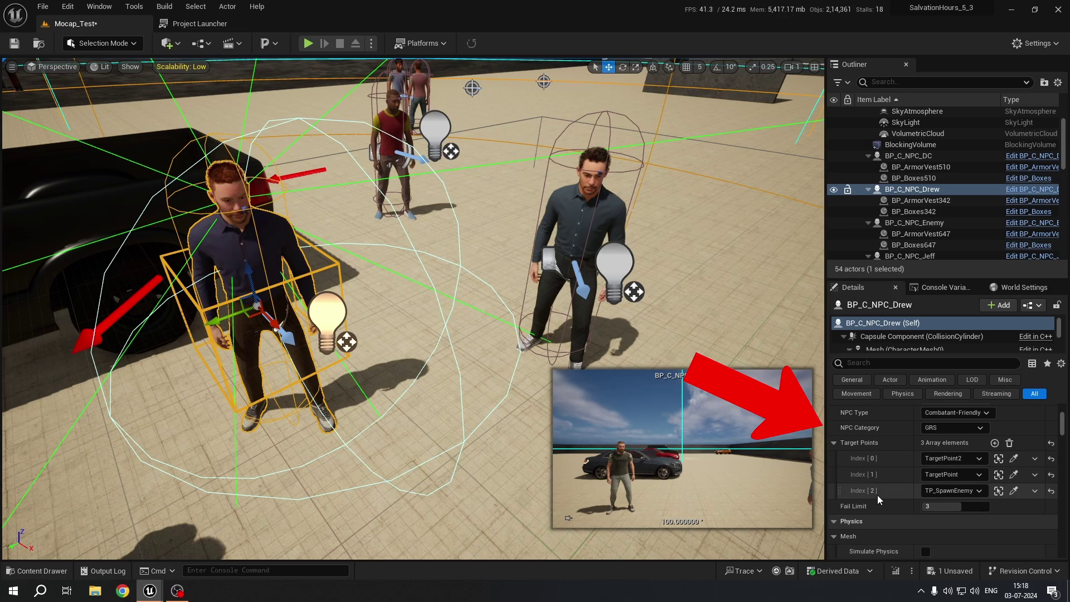
right_click_drag(459, 366, 423, 357)
Step: Examine the Starting Point Integer, Custom End Point? and End Point Integer pins on BP_NPC_Master's Event Move AI Target Points node
key("alt+Tab")
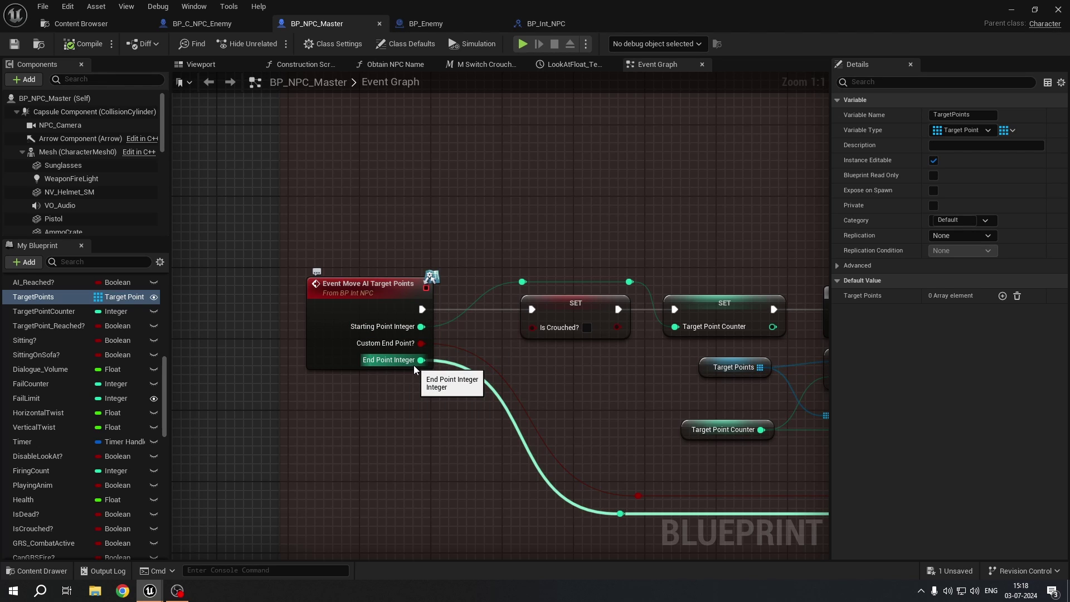
right_click_drag(439, 425, 368, 406)
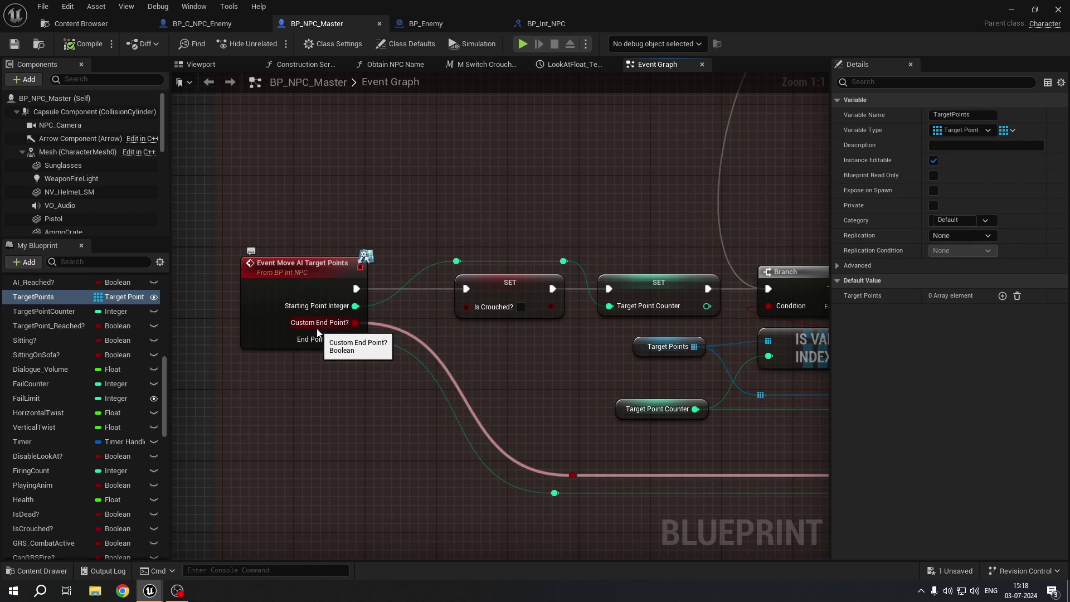
right_click_drag(416, 420, 394, 420)
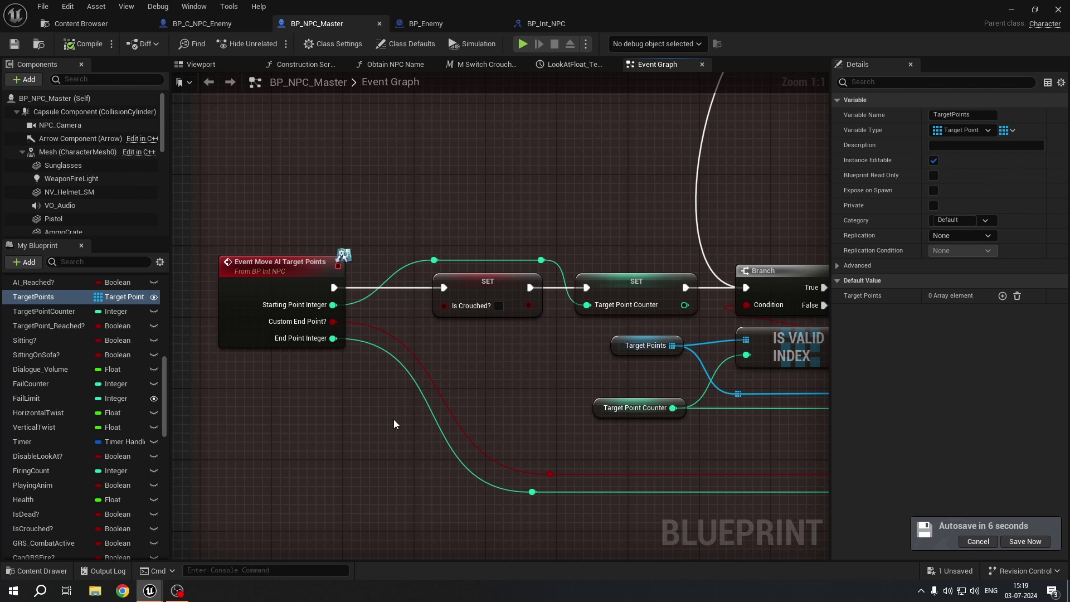
Step: Select the SET Target Point Counter node and examine how Starting Point Integer feeds into it
scroll(390, 359, "down", 2)
left_click_drag(349, 220, 497, 270)
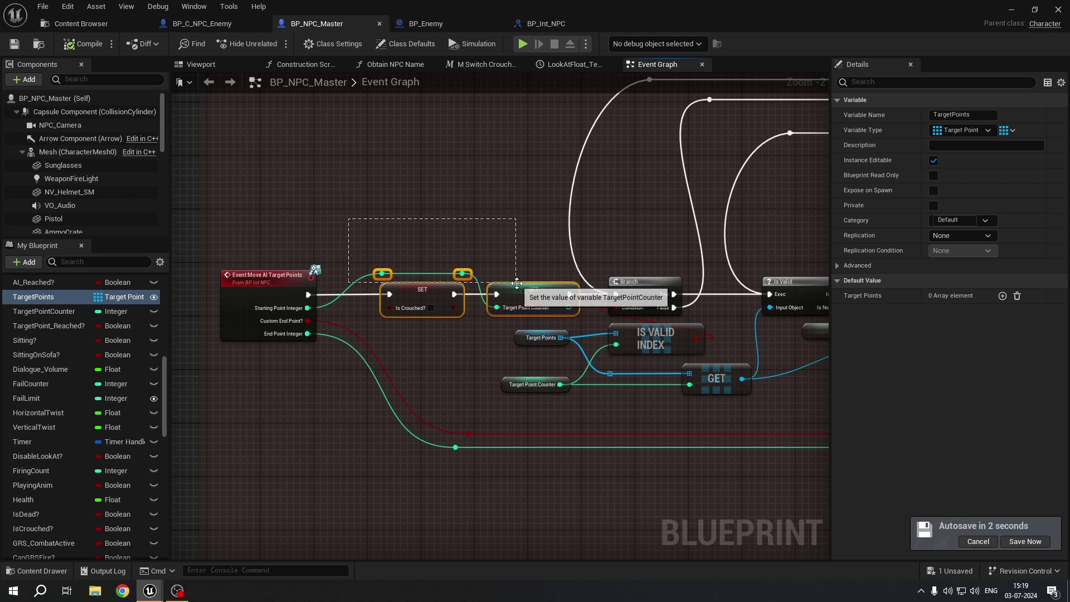
left_click(516, 286)
scroll(514, 275, "up", 2)
right_click_drag(366, 409, 415, 411)
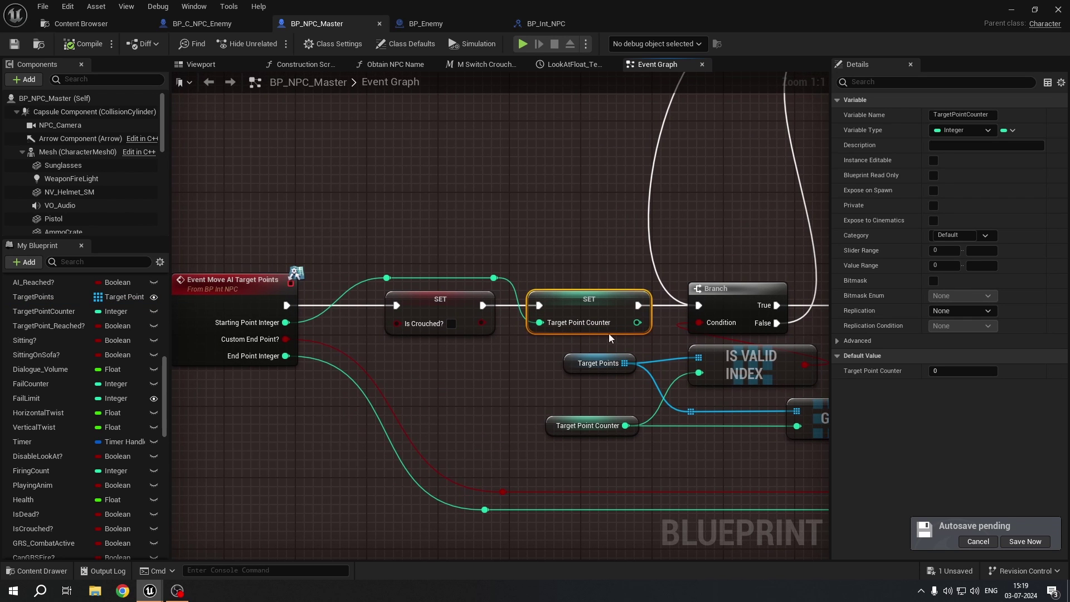
left_click(403, 450)
Step: Follow the Custom End Point? and End Point Integer wires through the graph and back to the event node
right_click_drag(320, 369, 307, 306)
right_click_drag(522, 424, 174, 433)
scroll(466, 466, "down", 1)
right_click_drag(466, 466, 96, 451)
scroll(548, 393, "up", 1)
left_click(446, 449)
right_click_drag(440, 472, 829, 472)
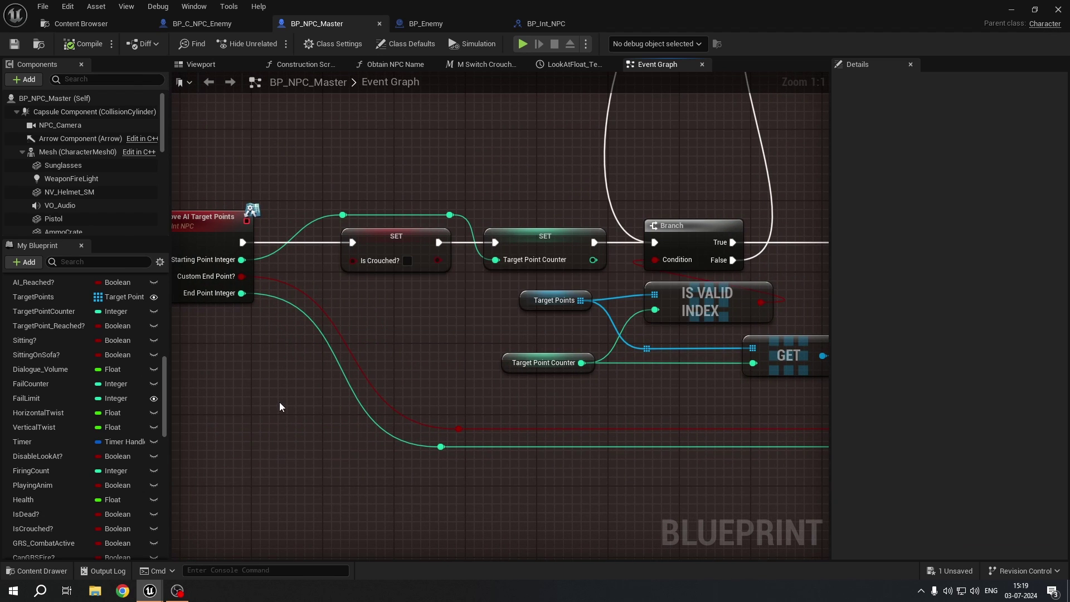
Step: Examine how Target Point Counter and Target Points feed the Is Valid Index check, selecting the SET and Target Points nodes
right_click_drag(458, 313, 415, 351)
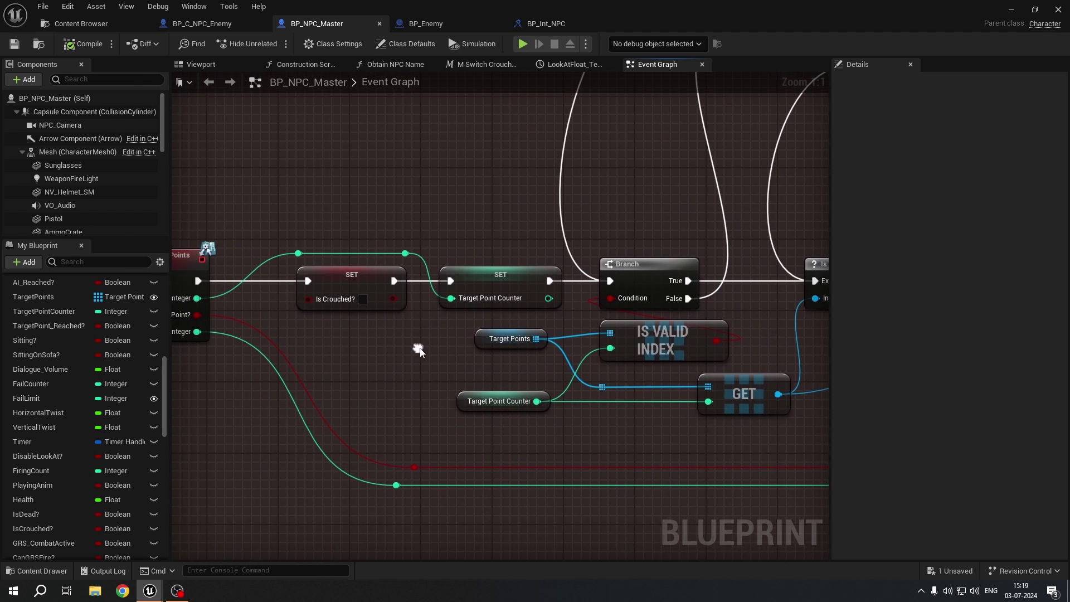
left_click(487, 271)
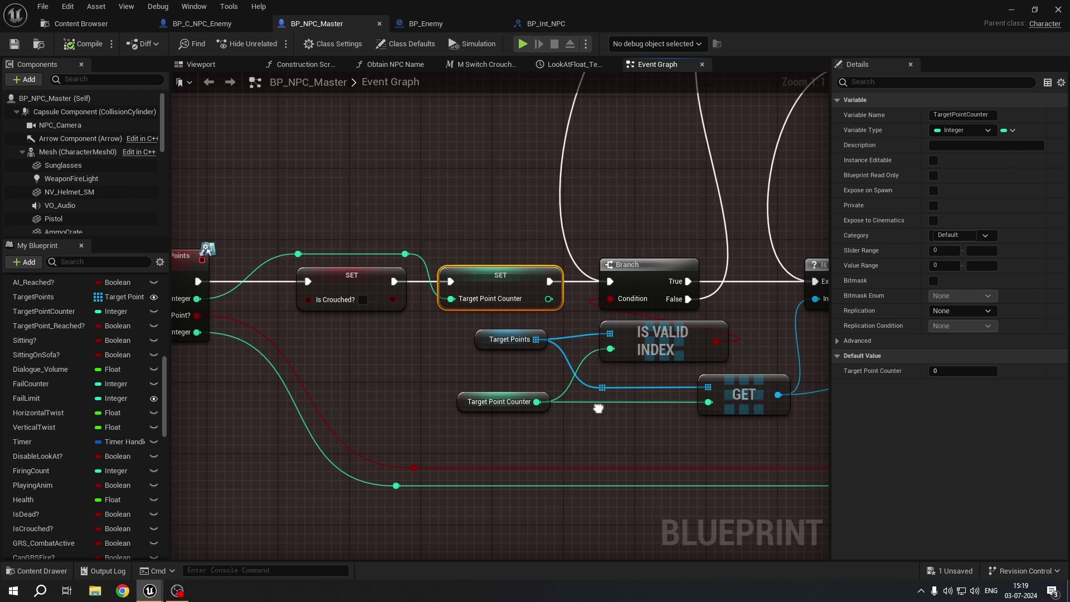
right_click_drag(489, 361, 402, 366)
left_click(398, 344)
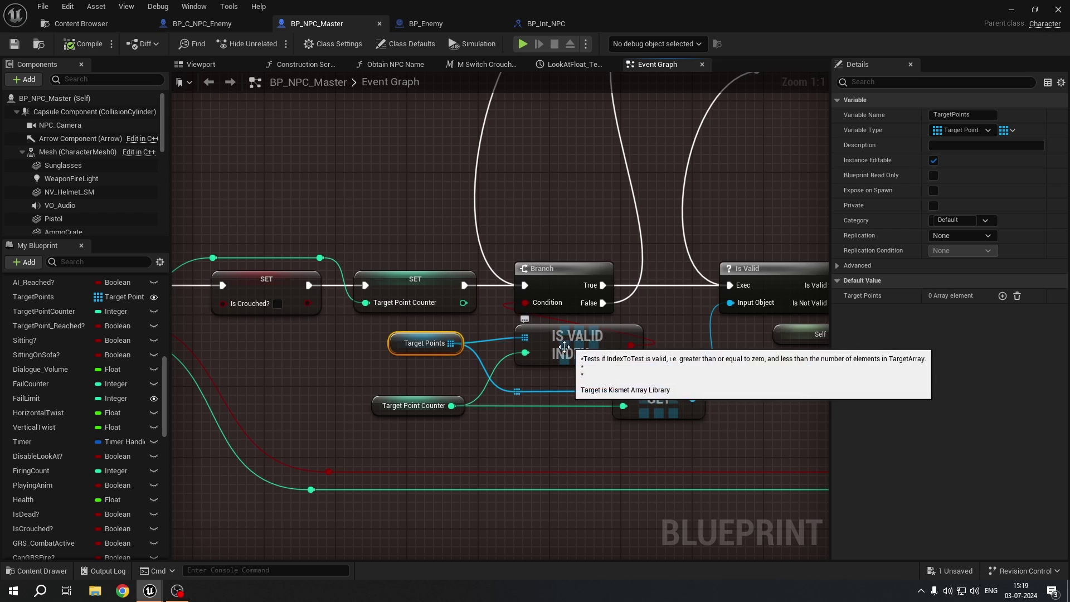
Step: Select the GET node fed by Target Points and Target Point Counter and examine its outputs to Is Valid and AI MoveTo
left_click(384, 406)
right_click_drag(384, 410, 257, 428)
left_click(541, 419)
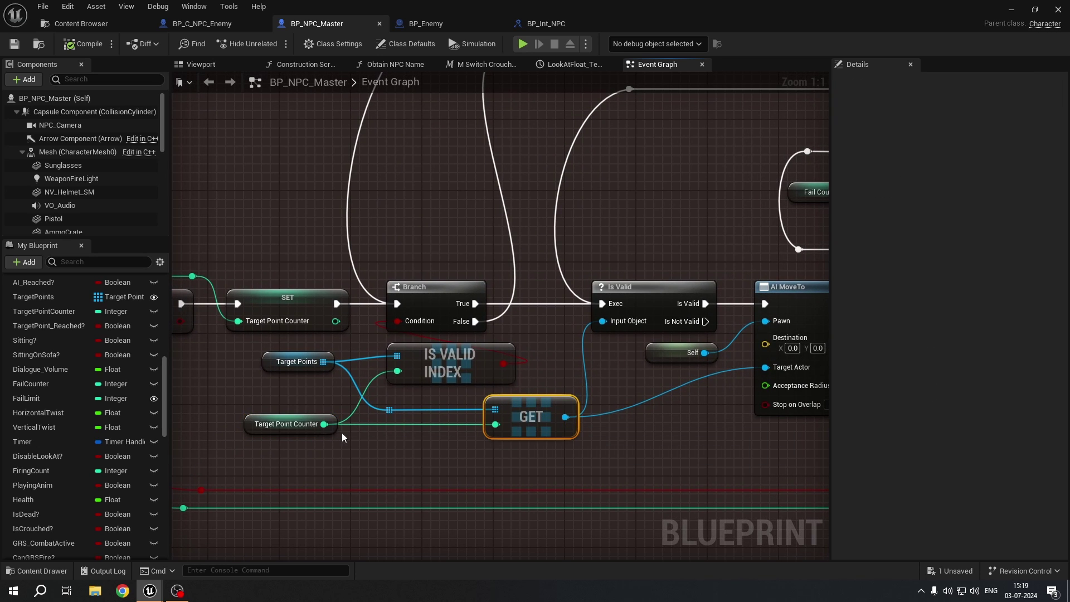
Step: Switch to the Mocap_Test level and select TargetPoint2 and TargetPoint to inspect the locations in the NPC's array
left_click(1010, 8)
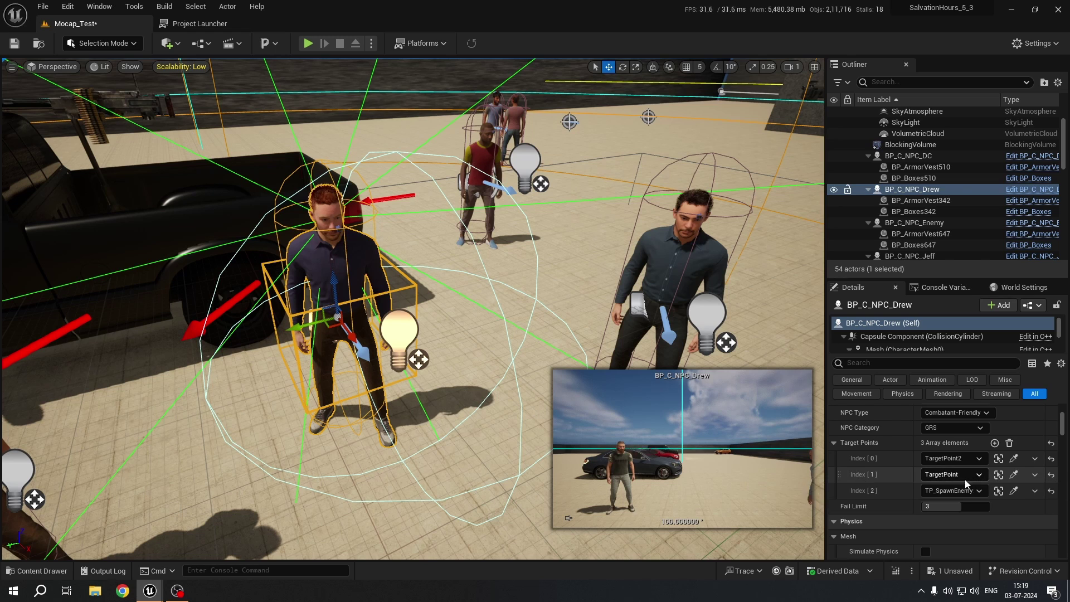
right_click_drag(573, 431, 584, 410)
left_click(605, 196)
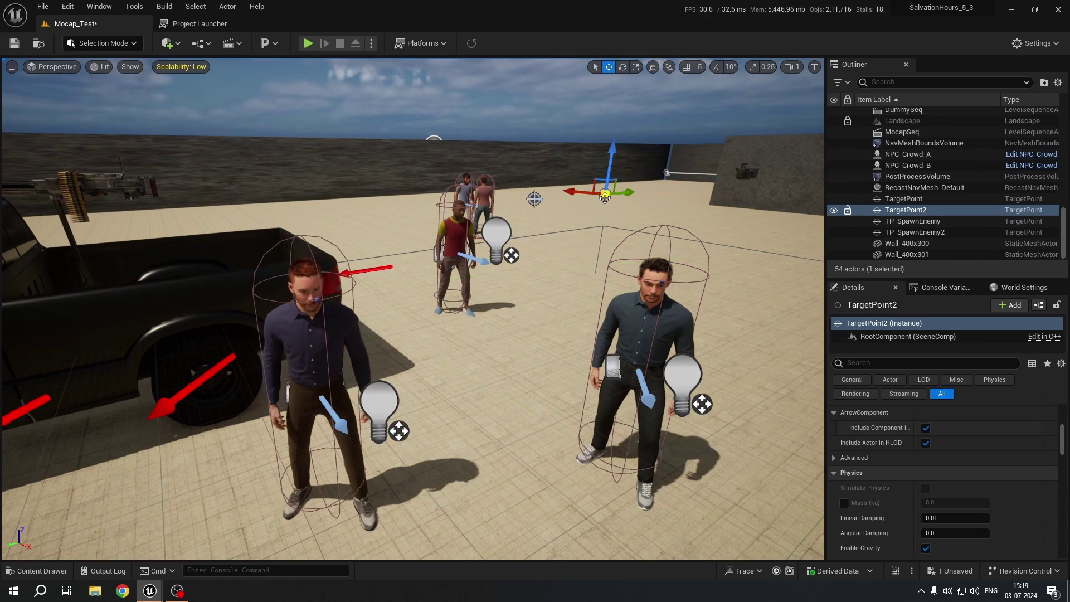
left_click(534, 198)
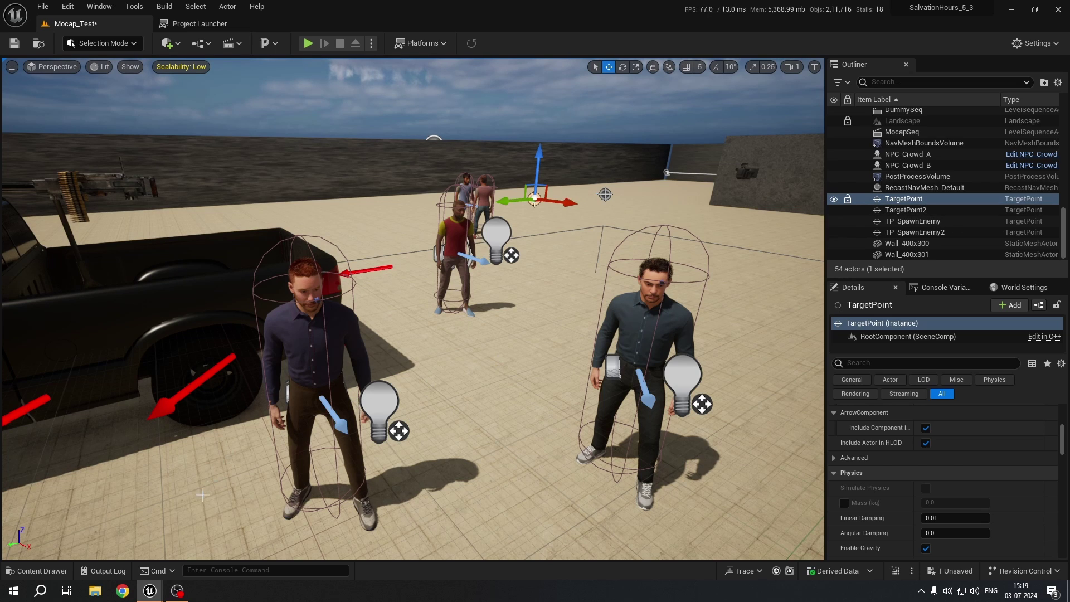
Step: Return to the BP_NPC_Master event graph and select the Is Valid and Self nodes leading into AI MoveTo
mouse_move(149, 592)
left_click(208, 537)
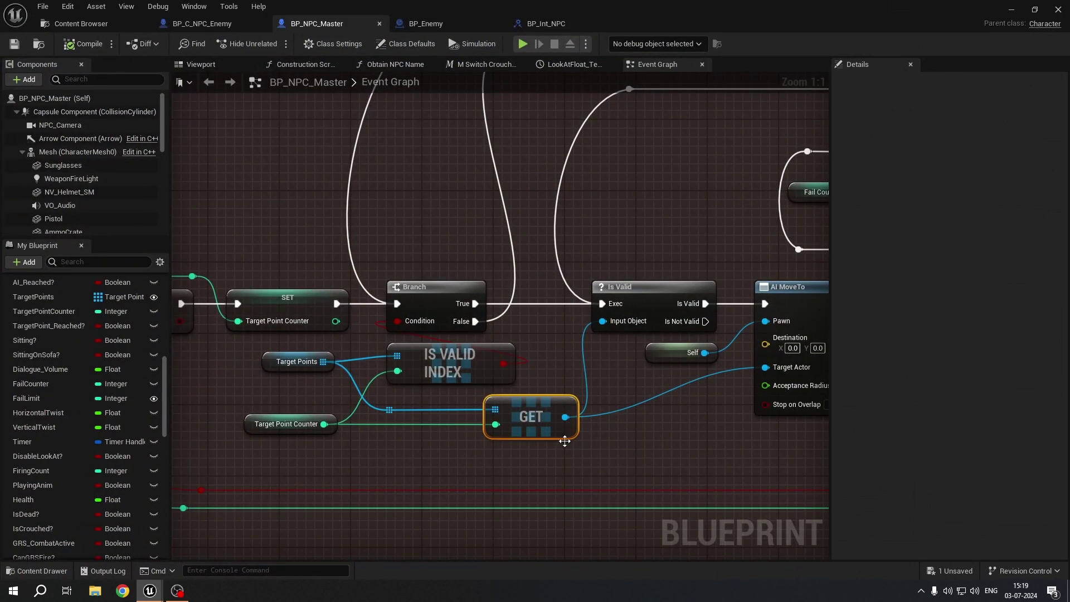
right_click_drag(664, 438, 449, 422)
left_click_drag(369, 206, 480, 422)
right_click_drag(480, 423, 400, 455)
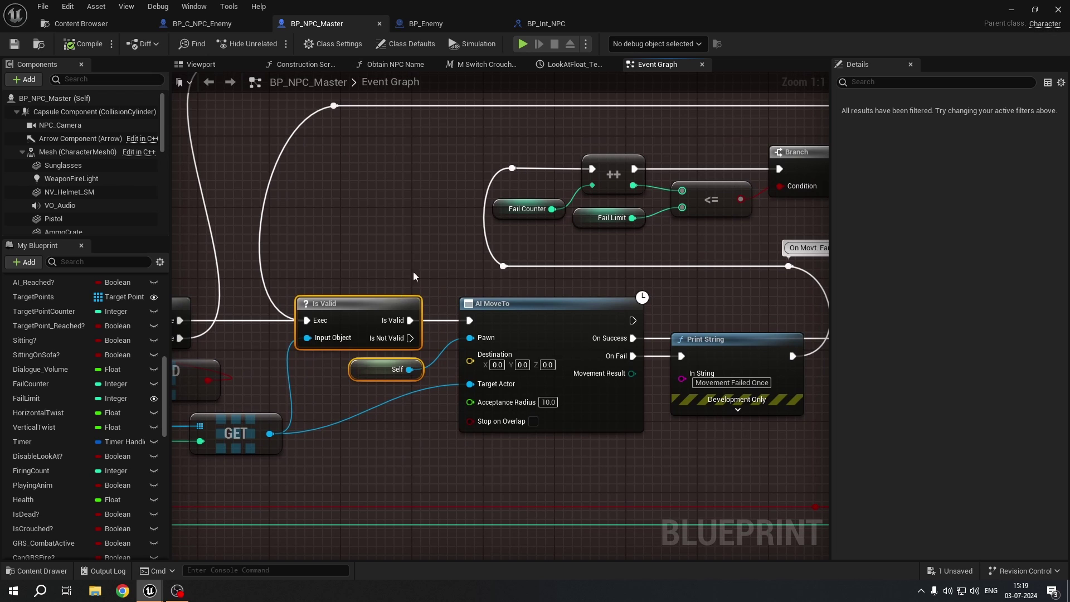
Step: Move the Print String node on AI MoveTo's On Fail output slightly down, clear of the On Success wire
left_click(437, 270)
left_click_drag(460, 283, 598, 465)
right_click_drag(637, 483, 346, 478)
right_click_drag(391, 454, 554, 455)
scroll(602, 417, "down", 1)
right_click_drag(602, 417, 458, 400)
left_click_drag(452, 328, 453, 352)
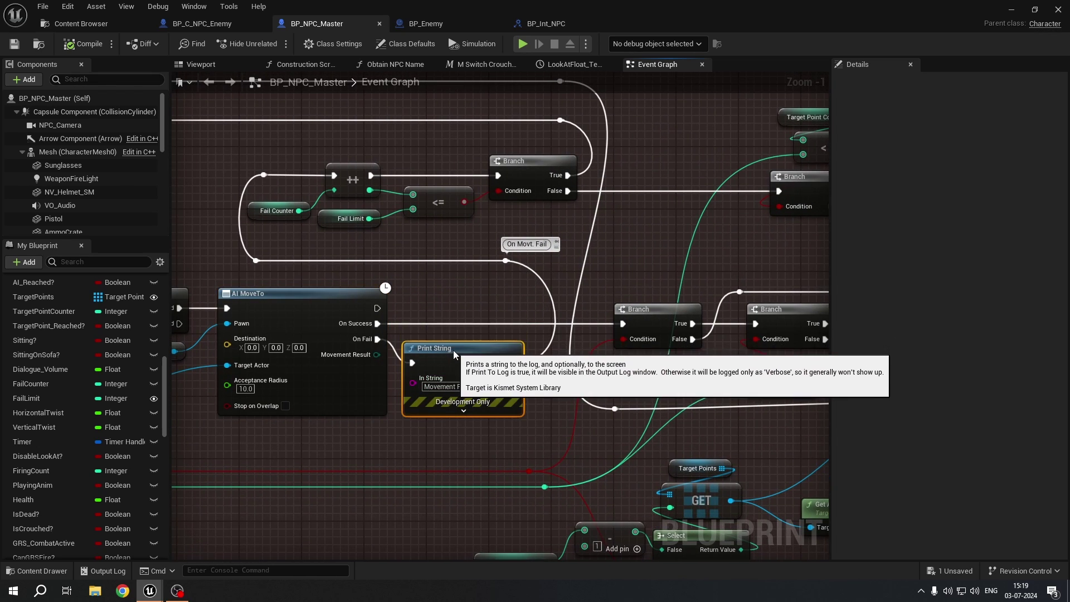
Step: Trace Custom End Point? from the event node to the On Success branches and select the Target Point Counter node feeding the == check
right_click_drag(633, 343, 500, 338)
left_click(502, 332)
right_click_drag(361, 444, 827, 408)
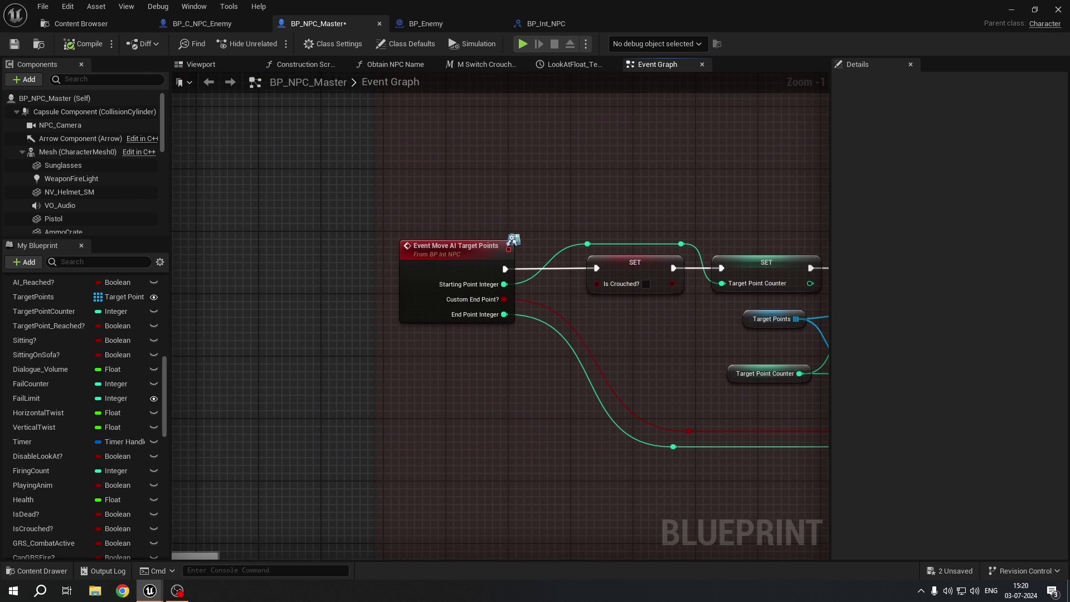
right_click_drag(669, 440, 379, 252)
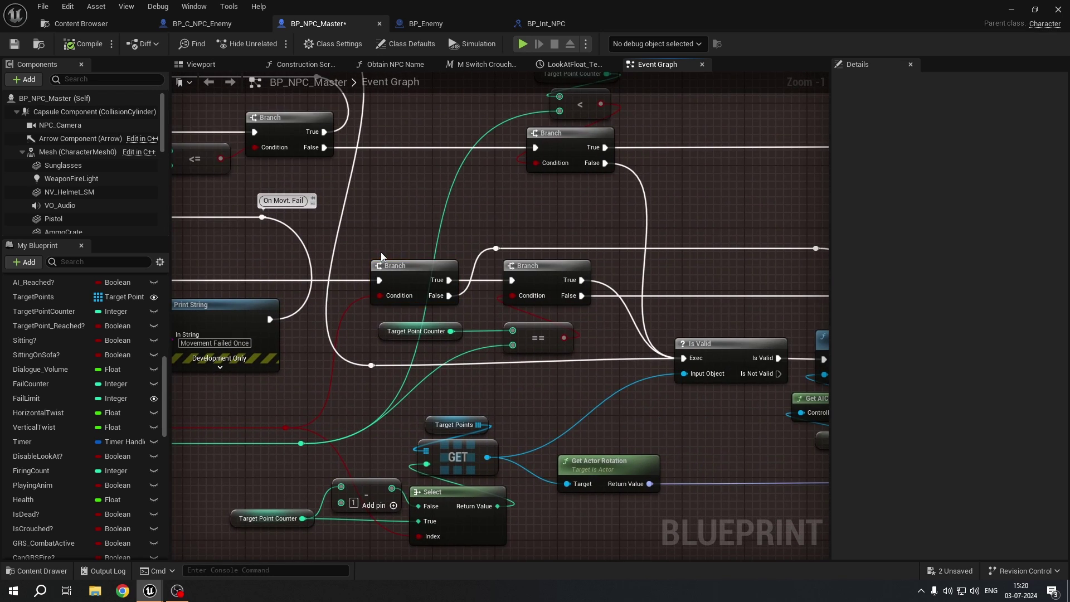
left_click(383, 335)
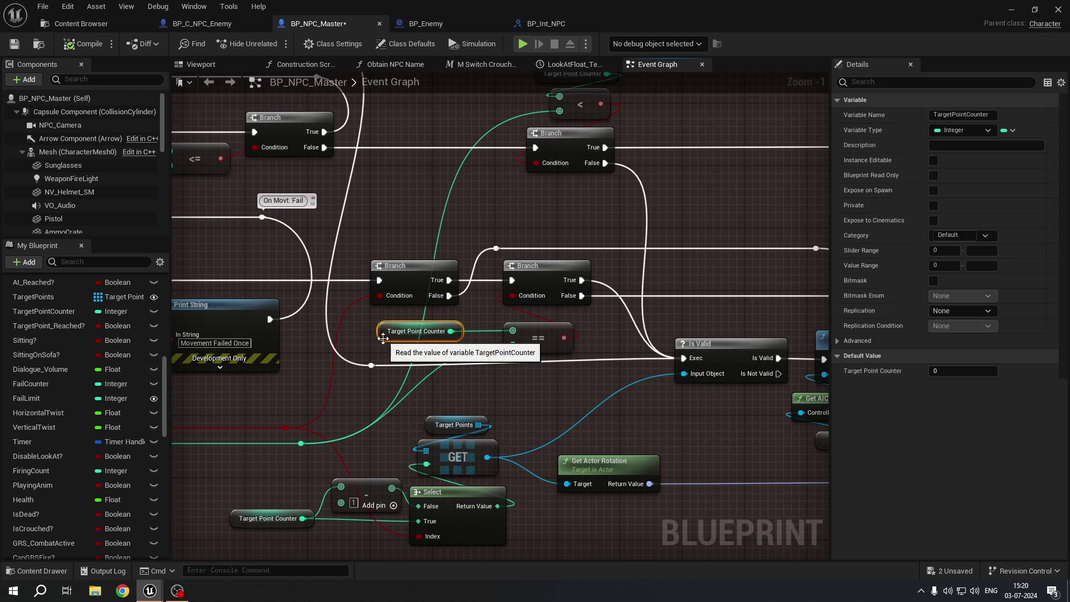
Step: Review how Starting Point Integer sets Target Point Counter, selecting the reroute point on its wire and returning to the event node
right_click_drag(375, 335, 537, 393)
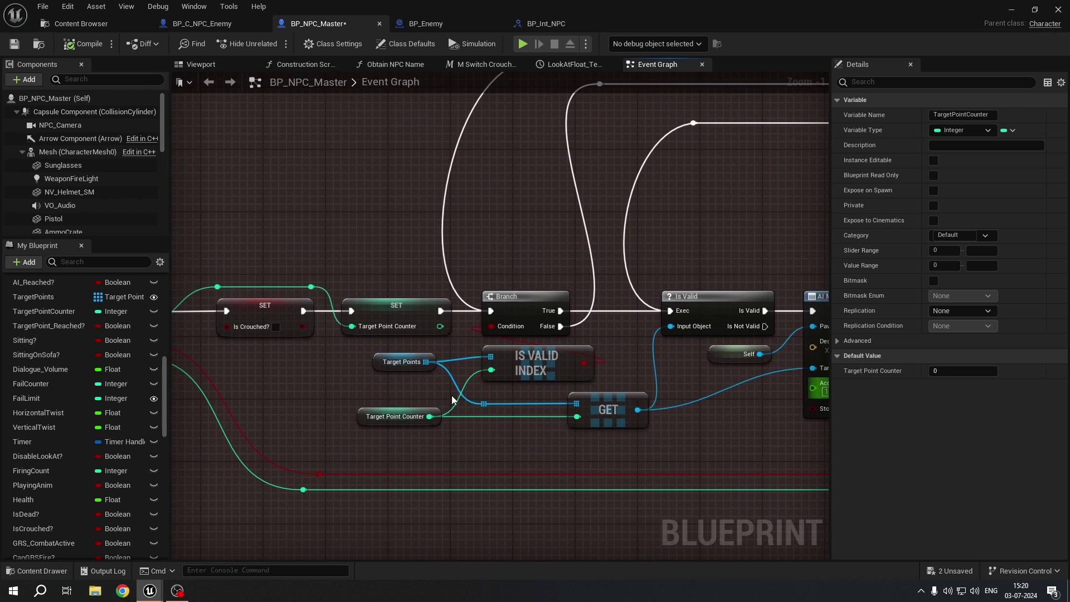
left_click_drag(330, 428, 392, 395)
left_click(379, 317)
right_click_drag(274, 274, 368, 288)
left_click_drag(368, 288, 454, 309)
right_click_drag(780, 431, 317, 305)
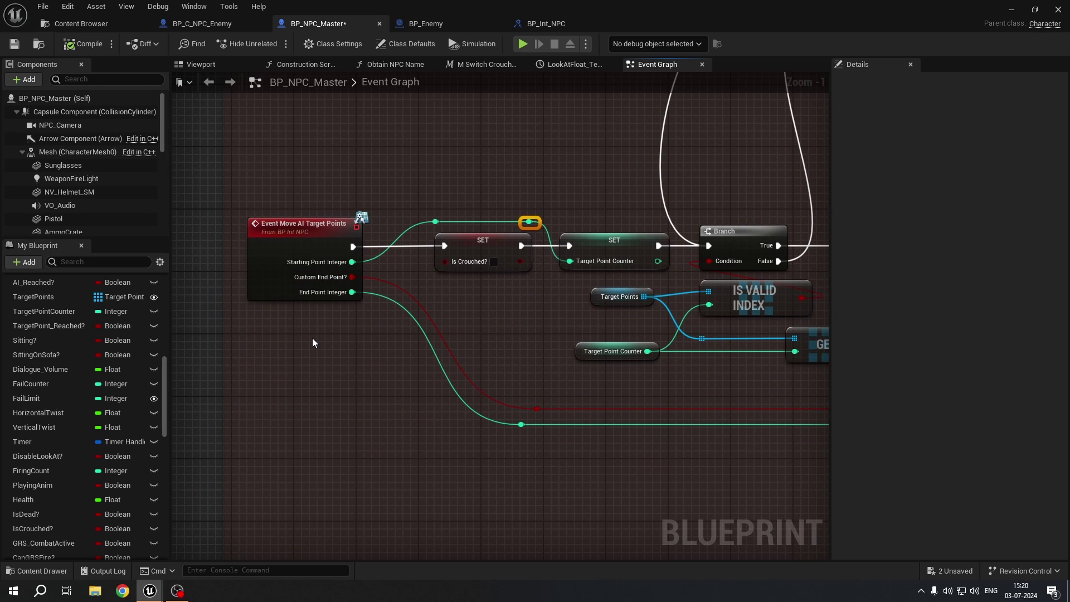
Step: Follow the End Point Integer and Custom End Point? wires to the branches and select the Target Points and GET nodes below them
right_click_drag(410, 386, 288, 411)
right_click_drag(427, 431, 223, 420)
right_click_drag(762, 438, 465, 470)
right_click_drag(814, 424, 410, 388)
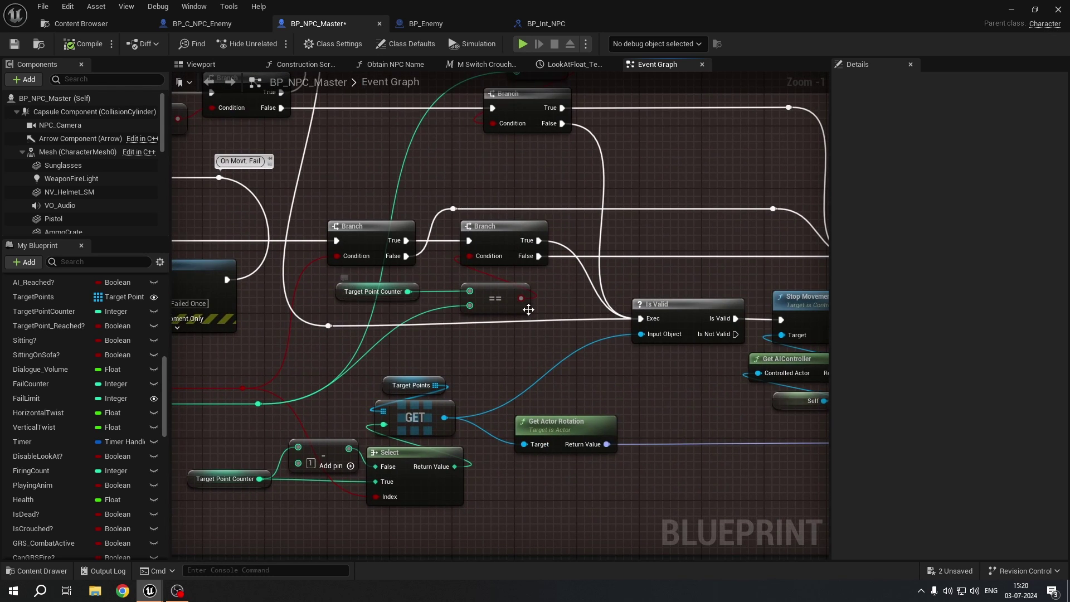
right_click_drag(539, 317, 405, 338)
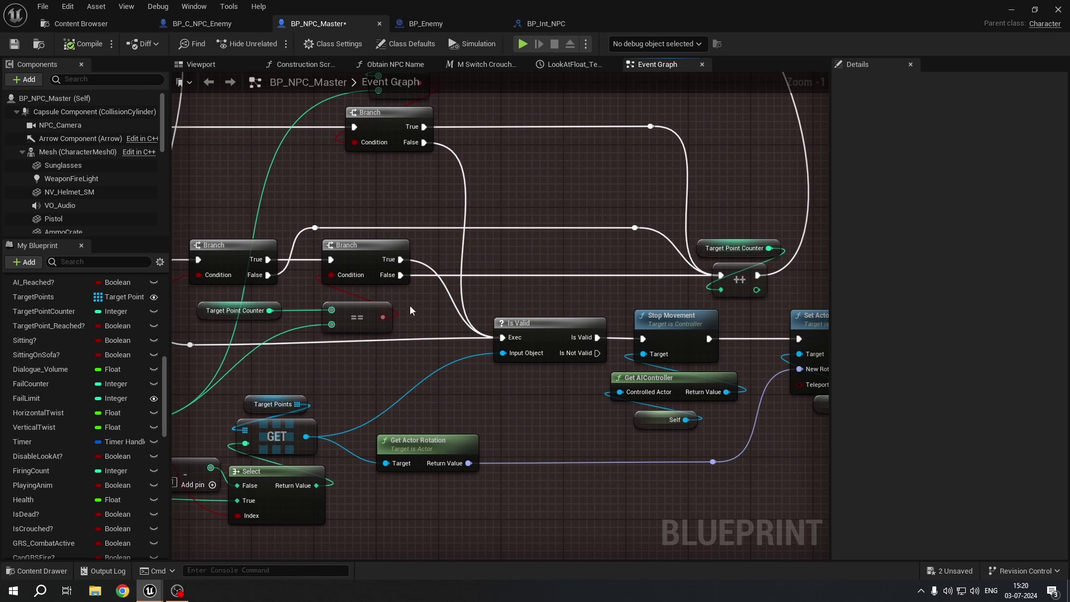
right_click_drag(468, 318, 603, 324)
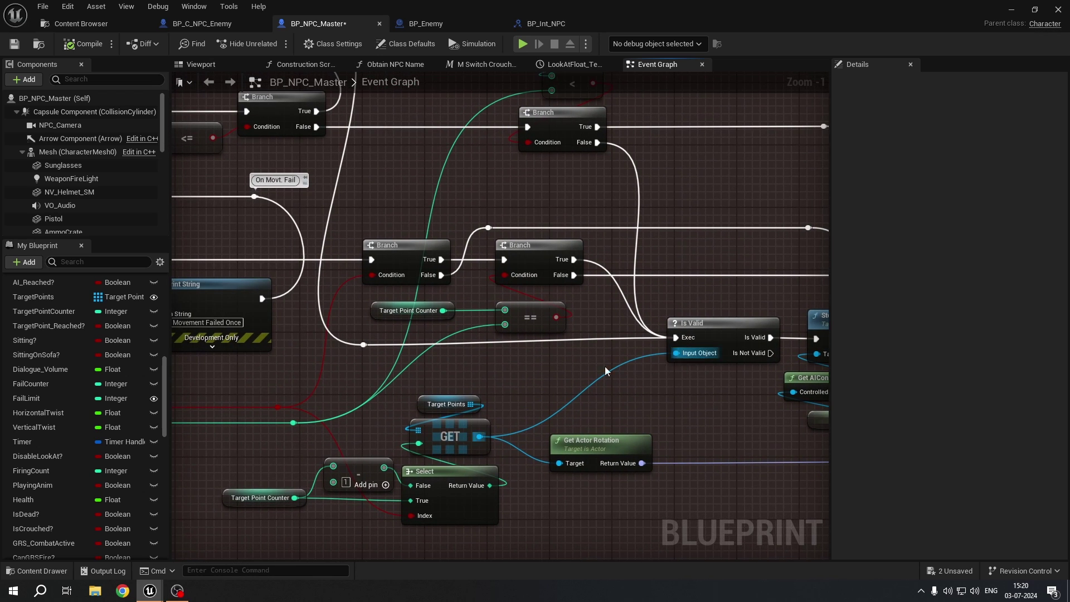
left_click_drag(461, 380, 519, 441)
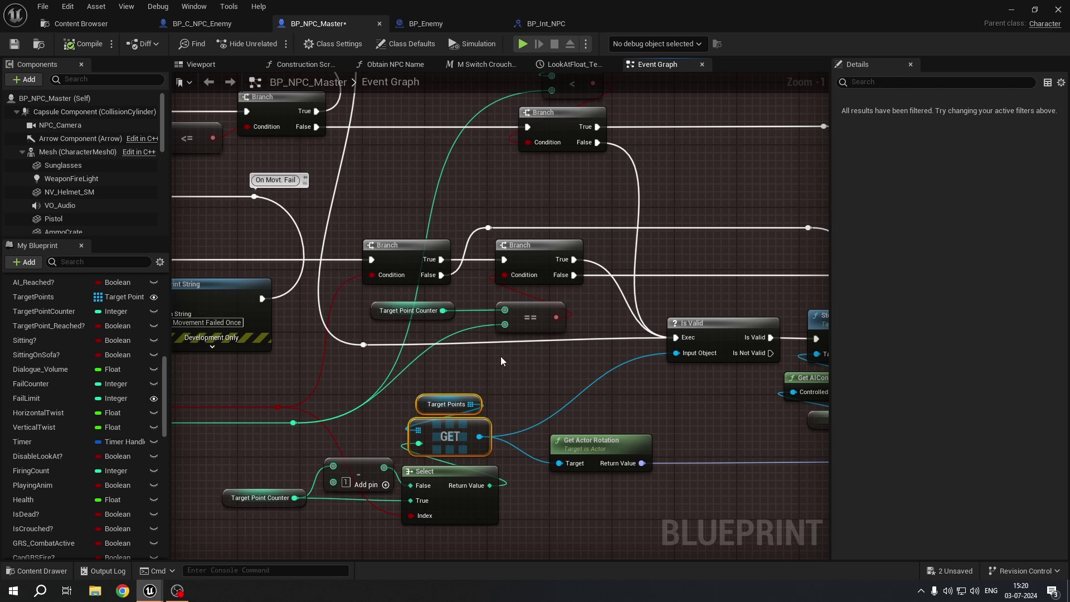
Step: Select the Target Point Counter node, its == comparison, and the ++ increment group reached from the branches' False outputs
right_click_drag(551, 277, 406, 292)
right_click_drag(583, 299, 494, 325)
right_click_drag(329, 334, 462, 346)
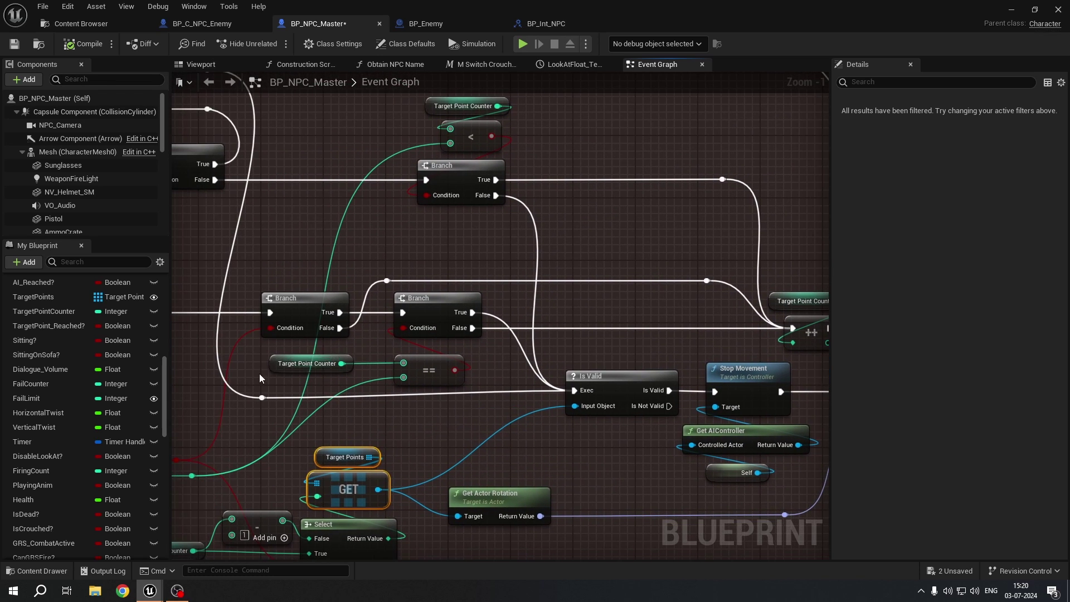
left_click(295, 364)
left_click(419, 373)
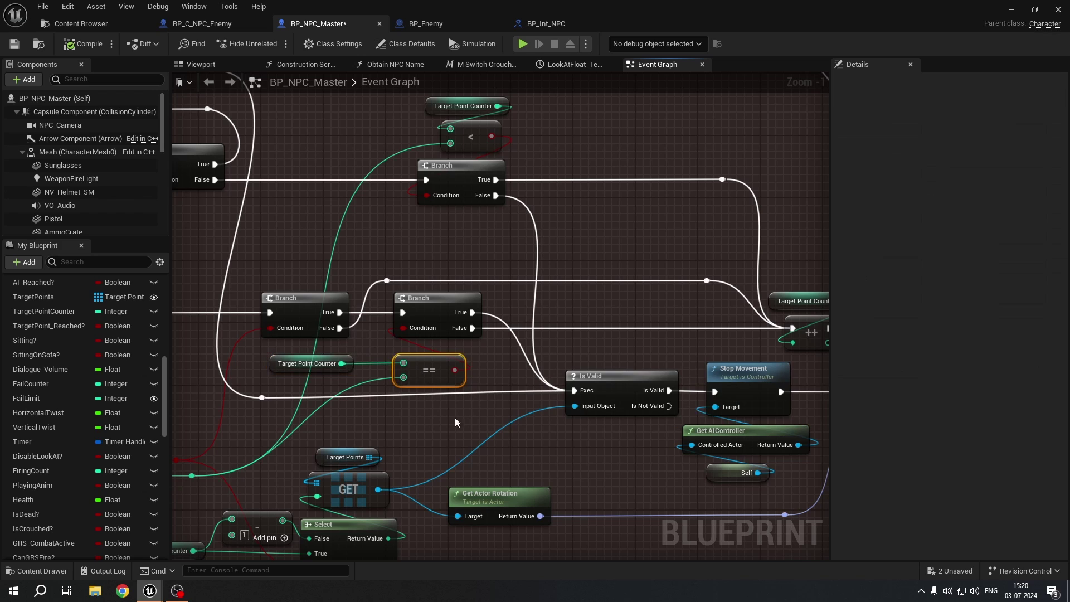
right_click_drag(468, 335, 264, 338)
left_click_drag(593, 262, 637, 357)
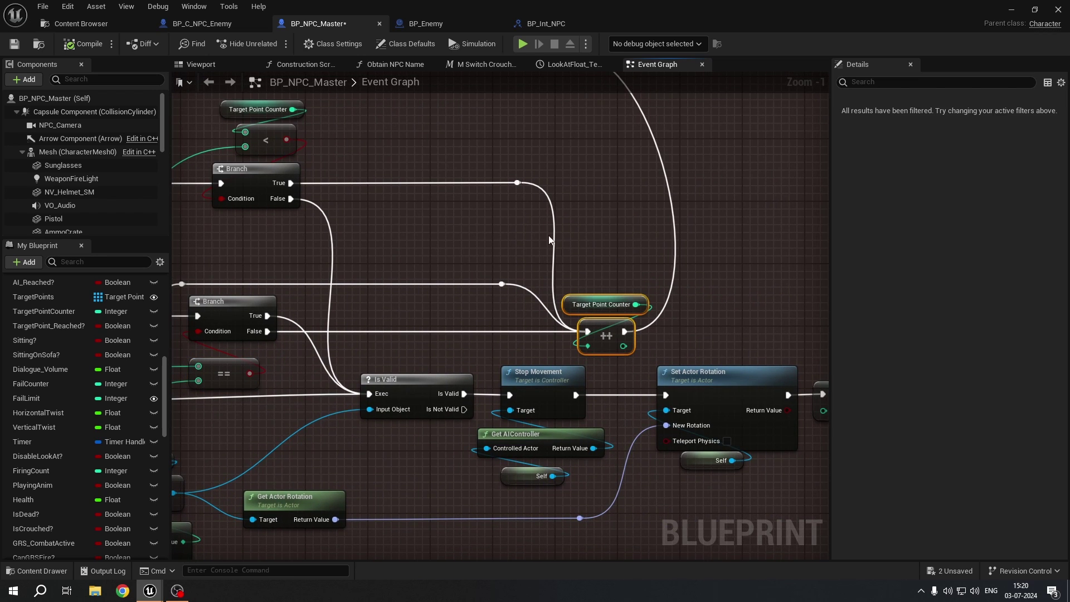
Step: Go over the loop again from Target Point Counter and Is Valid Index through the Is Valid check to AI MoveTo
right_click_drag(450, 345, 430, 355)
left_click_drag(319, 325, 580, 372)
left_click(552, 423)
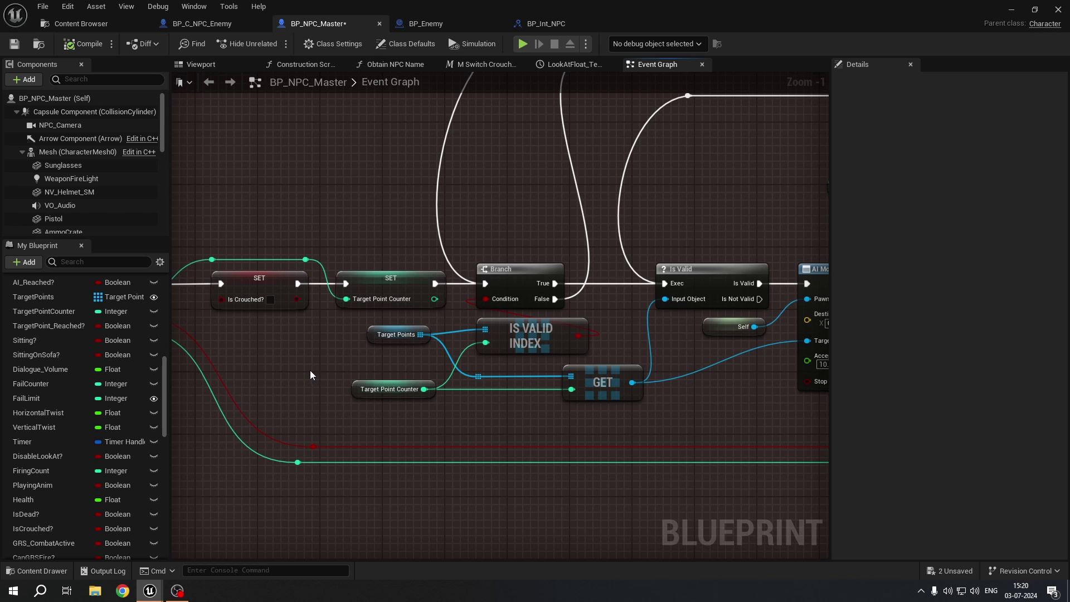
left_click_drag(393, 399, 395, 400)
left_click(391, 403)
right_click_drag(465, 331, 385, 353)
left_click_drag(335, 206, 450, 394)
right_click_drag(477, 462, 290, 428)
Step: Follow On Success through the two Branch nodes and select the Target Point Counter == comparison against End Point Integer
left_click_drag(311, 242, 327, 286)
right_click_drag(577, 321, 413, 340)
right_click_drag(493, 334, 276, 343)
left_click_drag(356, 269, 401, 389)
right_click_drag(447, 411, 412, 350)
left_click_drag(283, 311, 455, 329)
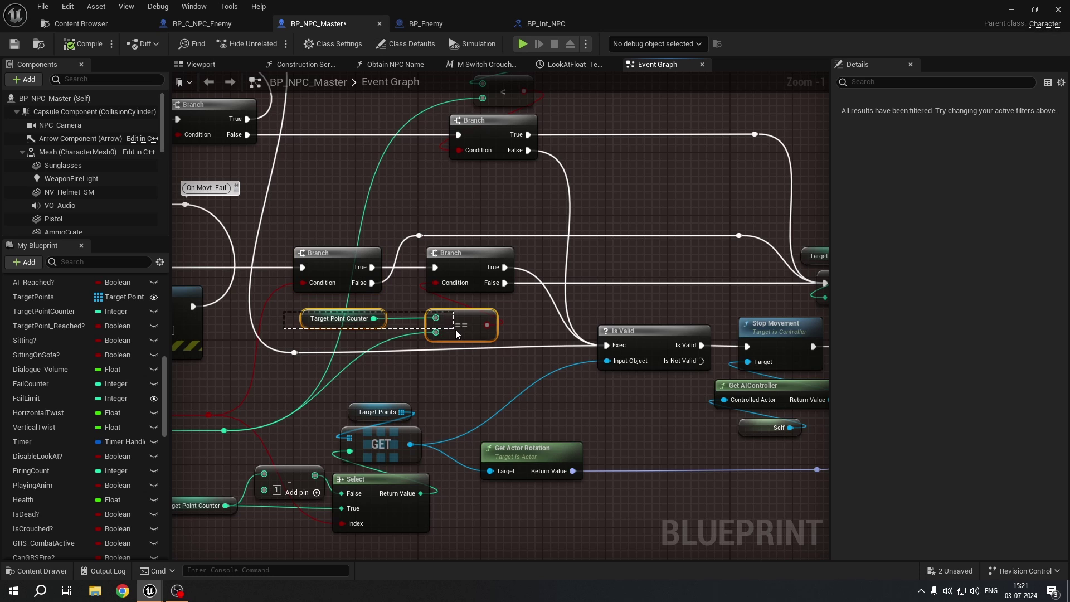
Step: Select the second Is Valid node and the Target Points, GET and Get Actor Rotation nodes that supply the final target
right_click_drag(501, 279, 493, 374)
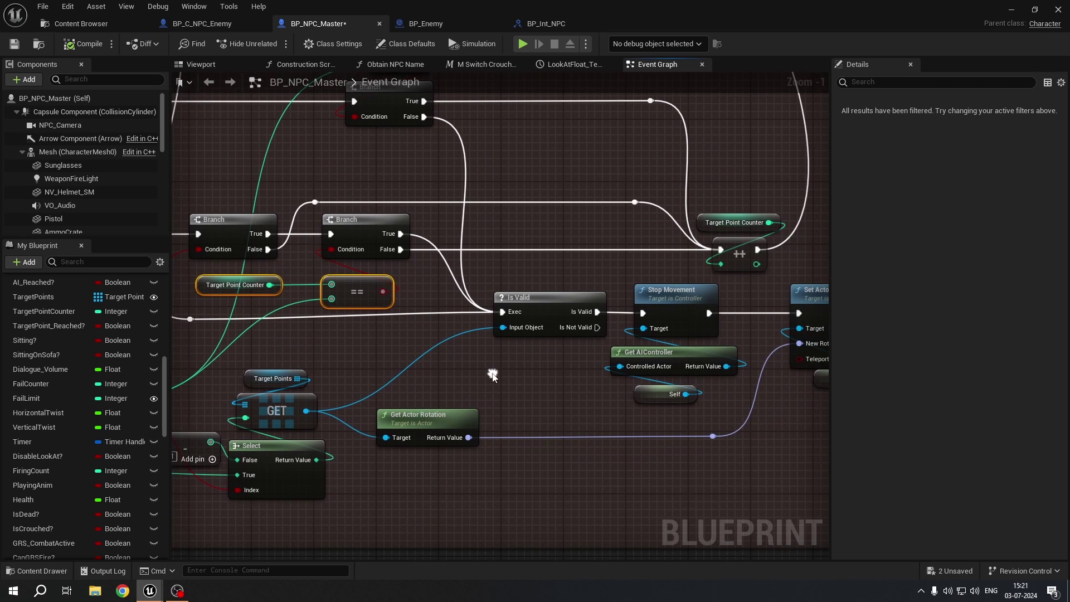
left_click_drag(485, 279, 533, 335)
right_click_drag(532, 335, 604, 303)
left_click_drag(363, 329, 393, 344)
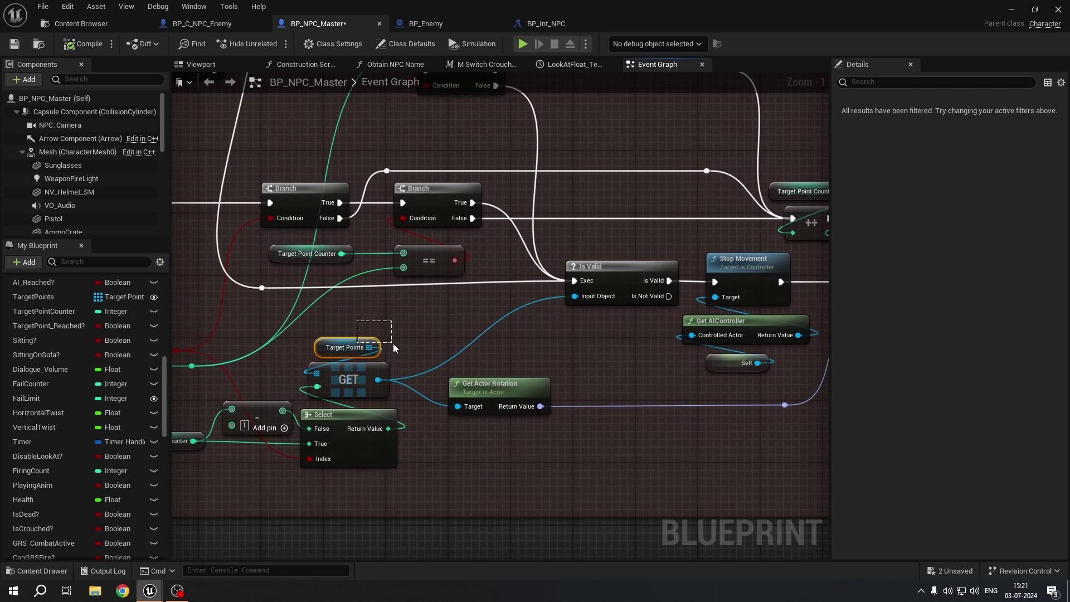
right_click_drag(393, 343, 511, 326)
left_click_drag(229, 342, 674, 412)
Step: Examine the ending sequence by selecting Stop Movement, Set Actor Rotation, and the SET Target Point Counter and SET Fail Counter nodes
right_click_drag(672, 351, 360, 410)
left_click_drag(426, 299, 558, 430)
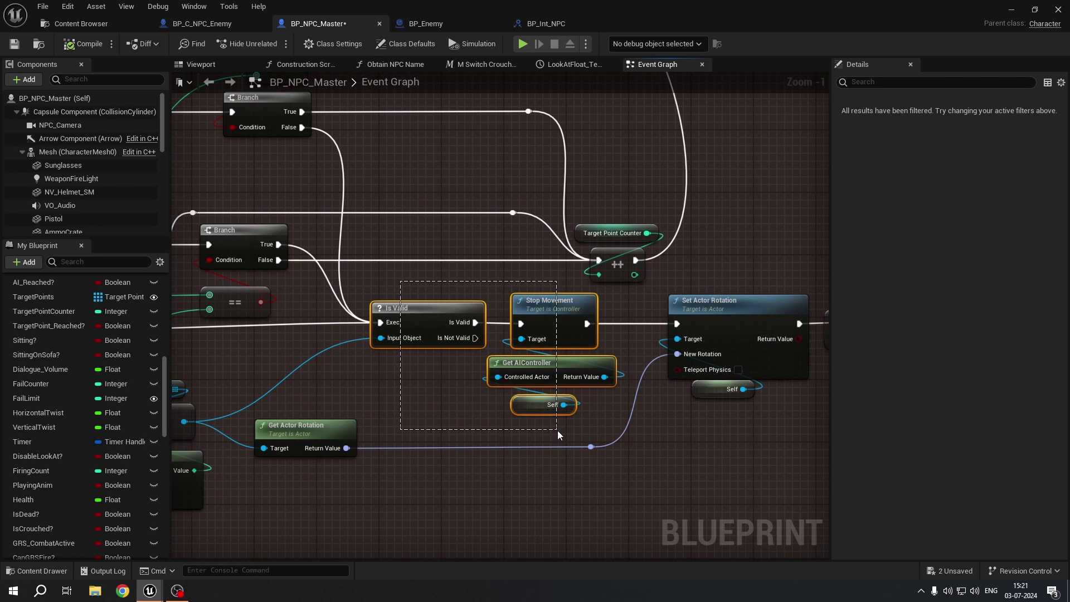
right_click_drag(786, 372, 611, 374)
left_click_drag(460, 313, 608, 444)
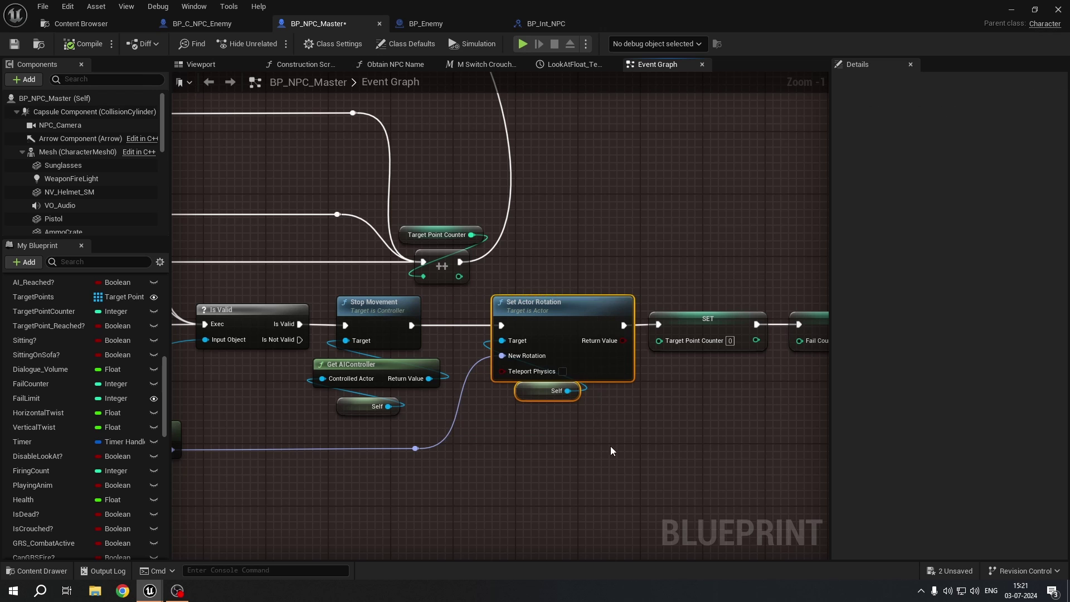
right_click_drag(659, 284, 385, 280)
left_click_drag(384, 280, 553, 430)
right_click_drag(401, 450, 640, 481)
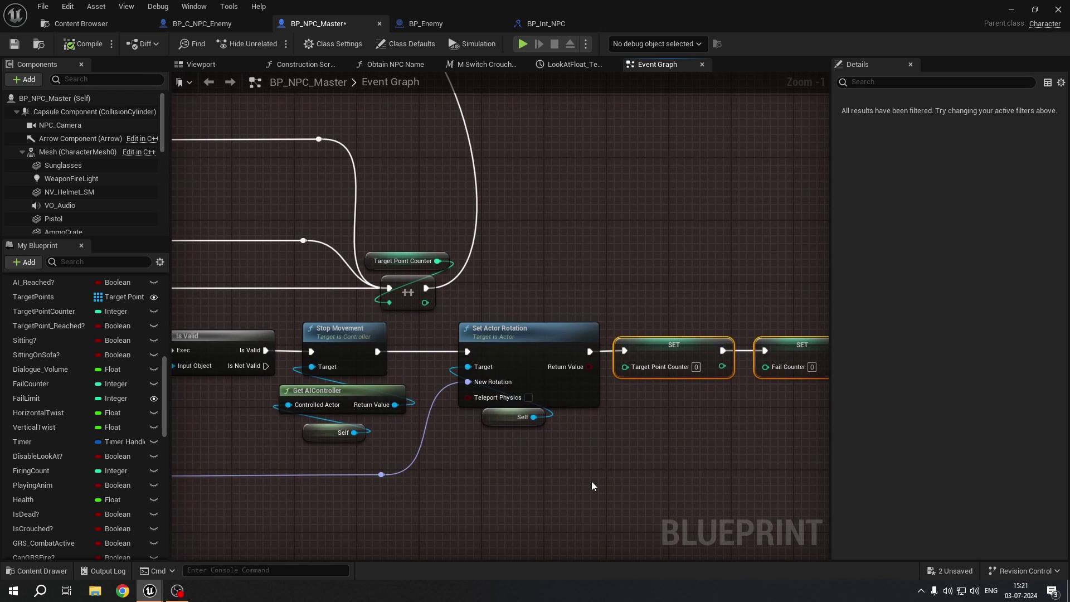
Step: Select the On Movt. Fail group with Fail Counter, Fail Limit and its Branch, and examine it together with AI MoveTo
left_click(640, 480)
scroll(419, 476, "down", 1)
scroll(415, 473, "down", 1)
right_click_drag(415, 474, 830, 526)
right_click_drag(521, 283, 476, 304)
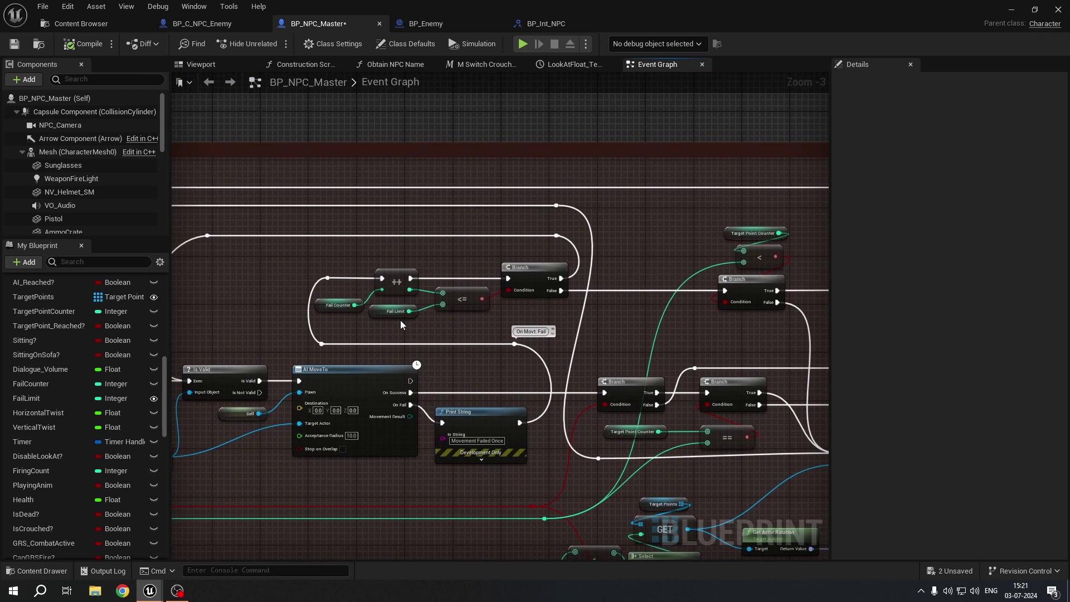
right_click_drag(379, 295, 297, 288)
left_click_drag(210, 181, 705, 309)
scroll(373, 269, "up", 3)
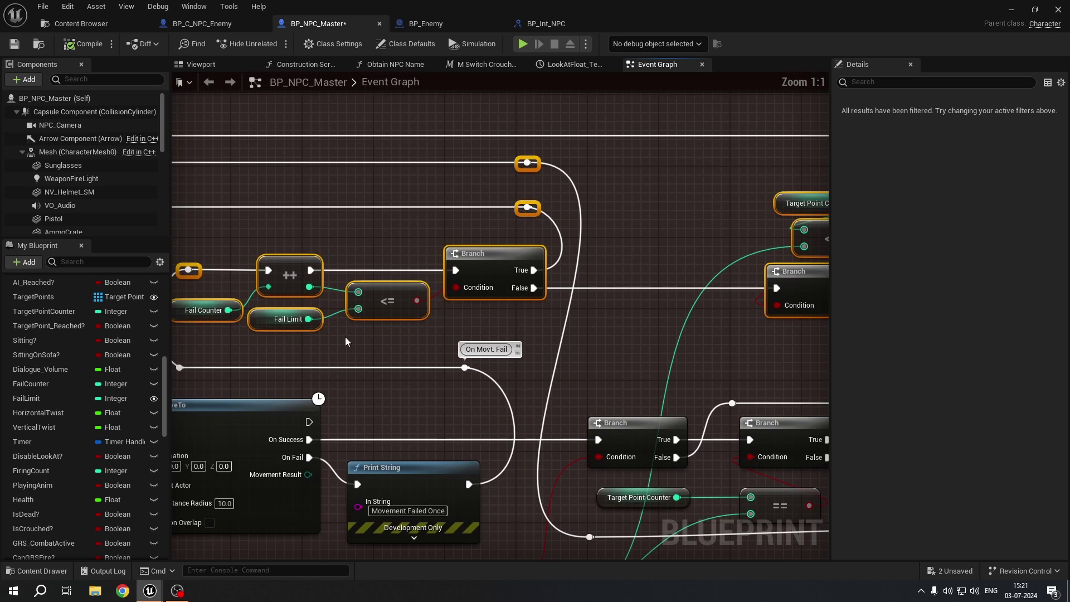
right_click_drag(346, 337, 428, 341)
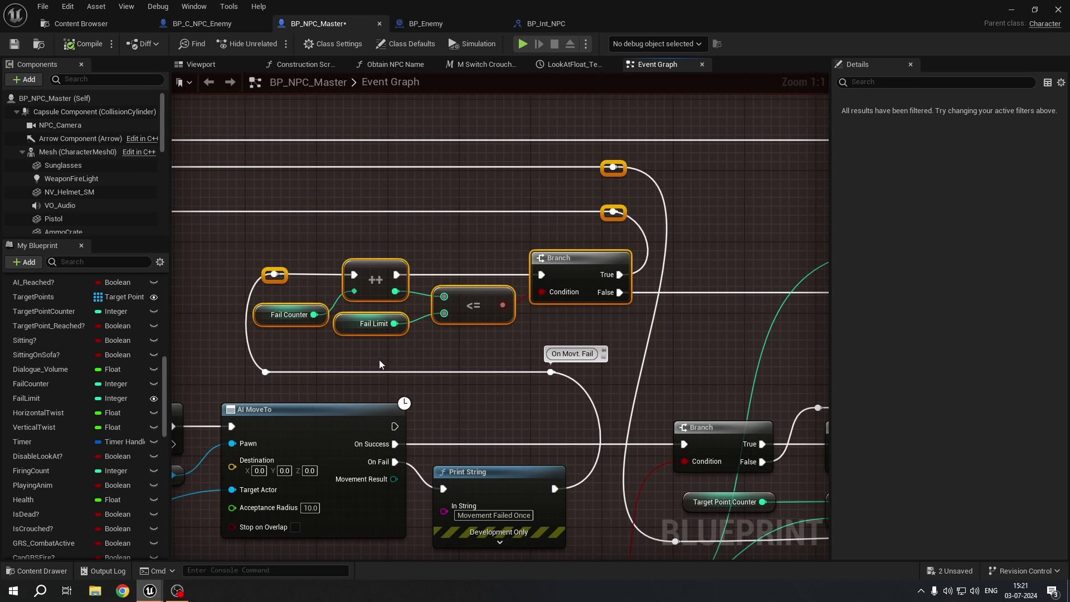
right_click_drag(353, 489, 404, 417)
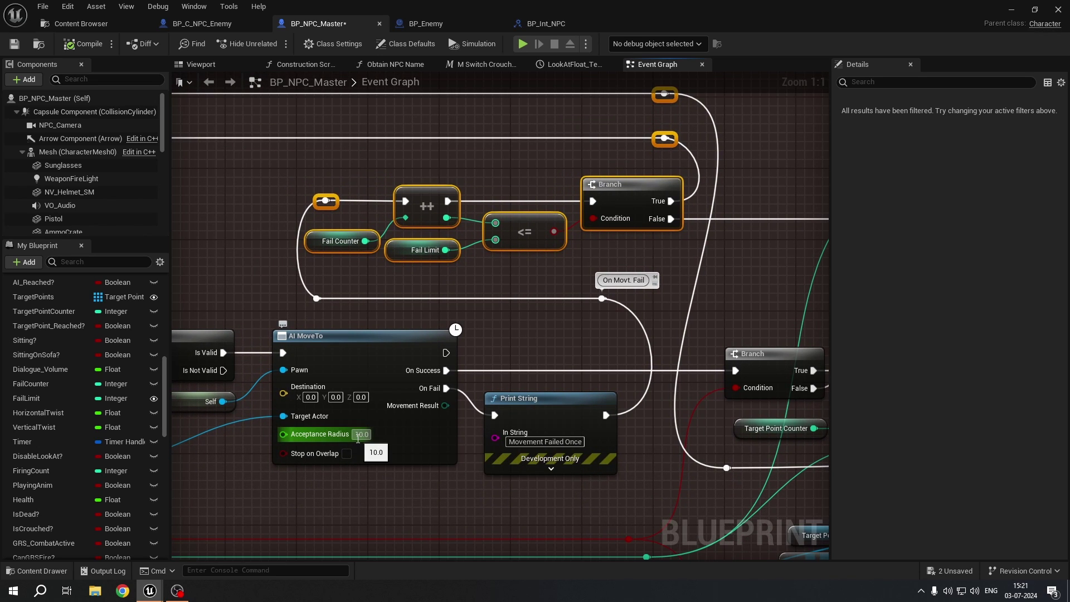
Step: Select only the Fail Counter increment, Fail Limit and <= comparison nodes to review the retry condition
right_click_drag(362, 293, 330, 321)
left_click(330, 322)
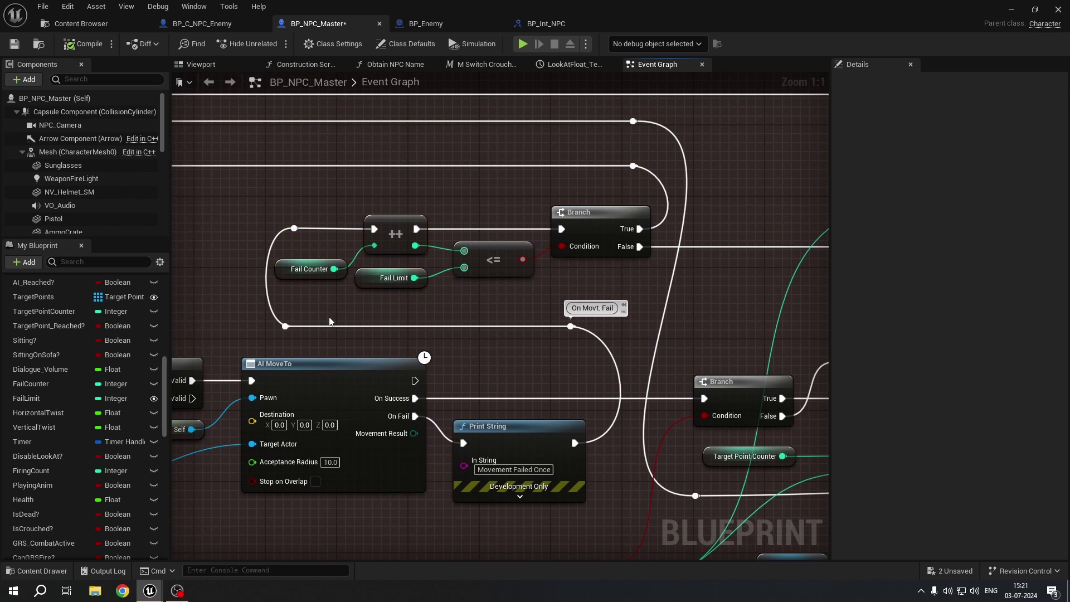
left_click_drag(278, 167, 510, 304)
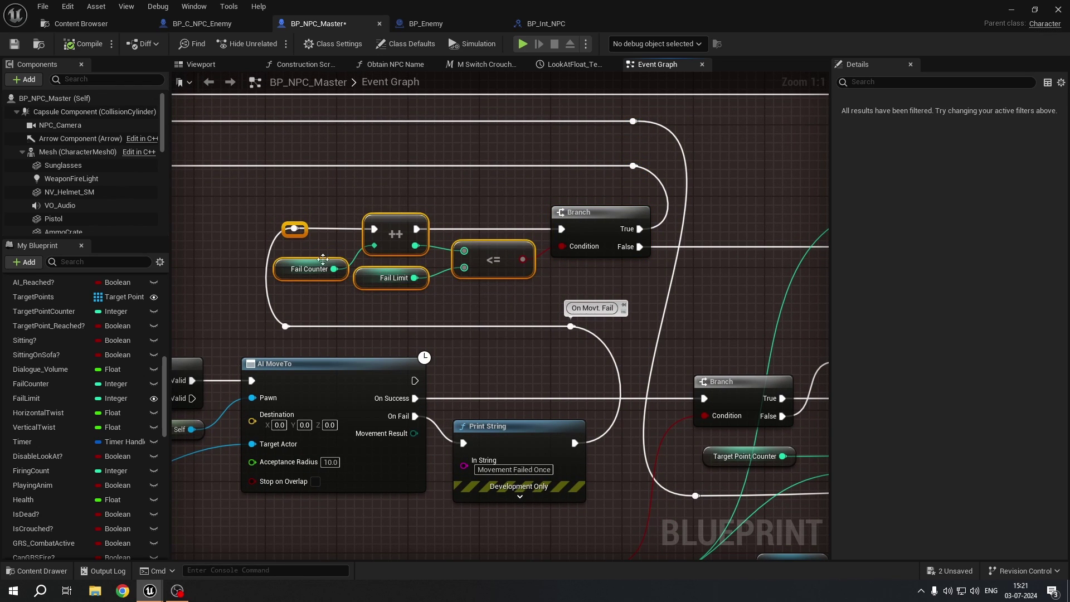
scroll(616, 259, "down", 2)
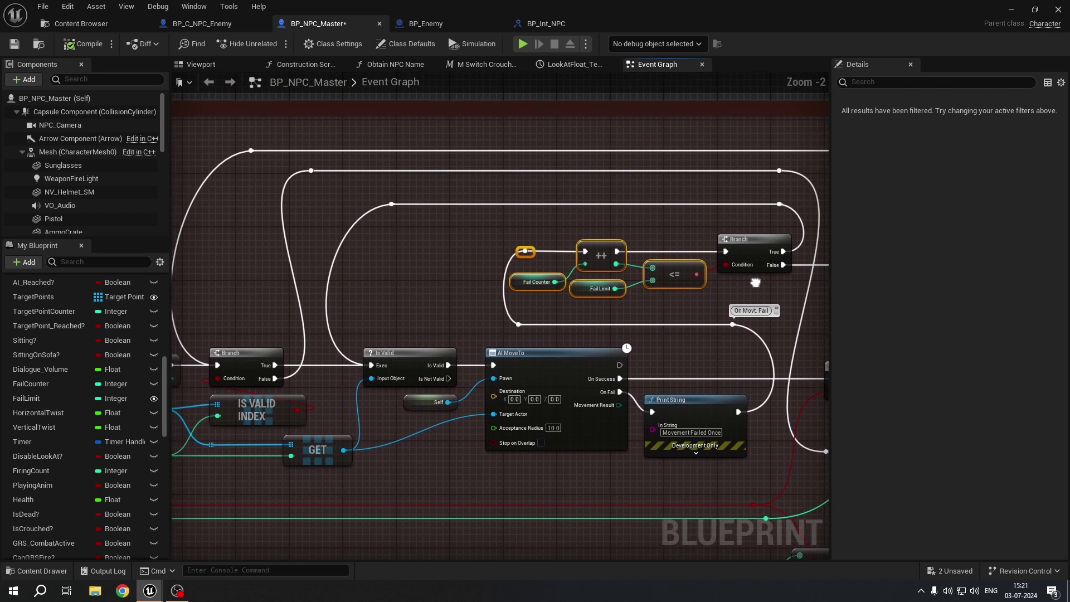
Step: Follow the fail check's False output to the Branch comparing Target Point Counter with End Point Integer, and return to Fail Counter
right_click_drag(737, 260, 240, 290)
left_click(241, 293)
right_click_drag(541, 313, 435, 285)
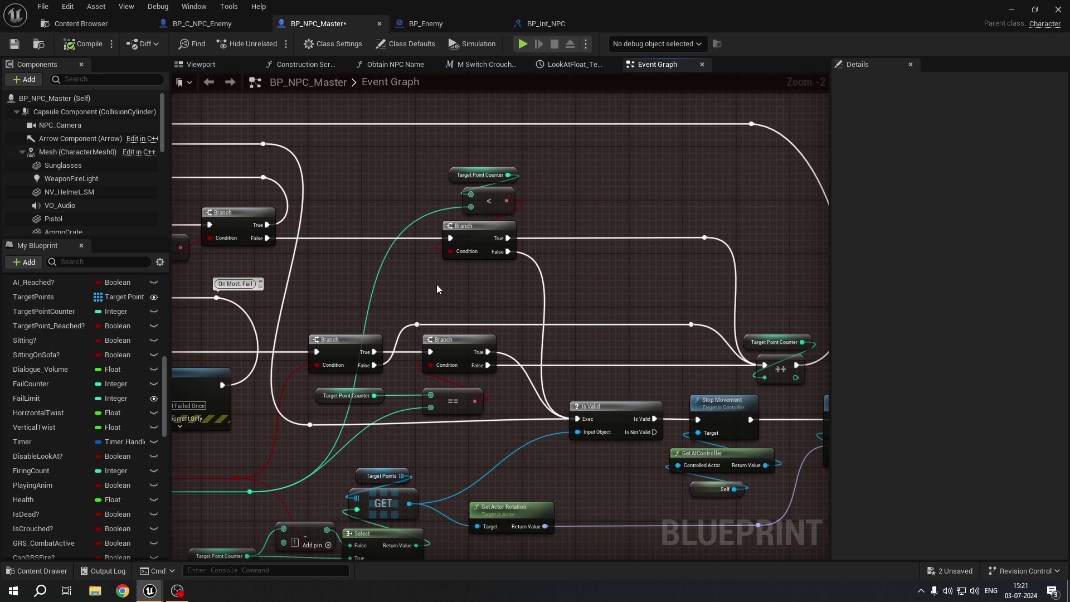
right_click_drag(357, 243, 635, 327)
scroll(436, 327, "up", 2)
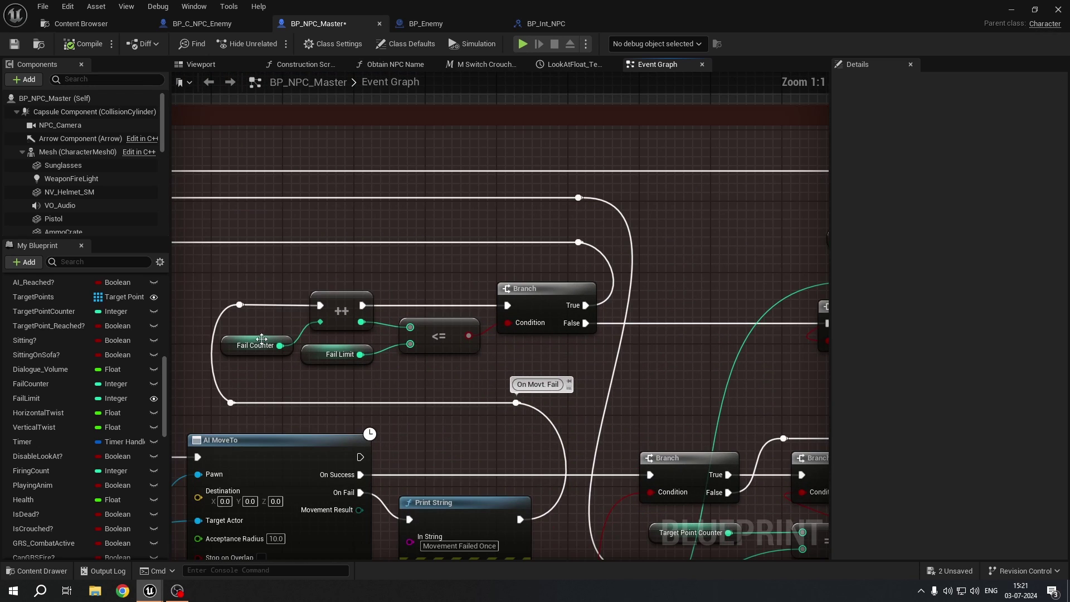
Step: Select the Fail Counter and Fail Limit comparison nodes and trace the retry path back to Is Valid and AI MoveTo
left_click_drag(267, 279, 403, 389)
right_click_drag(581, 360, 828, 227)
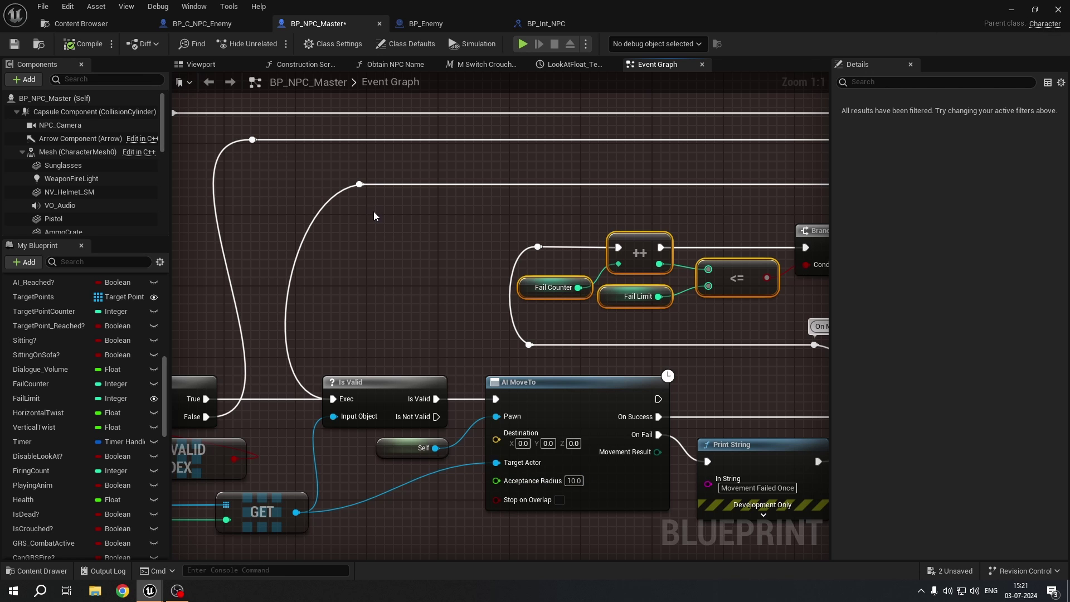
scroll(471, 323, "down", 7)
right_click_drag(509, 428, 386, 381)
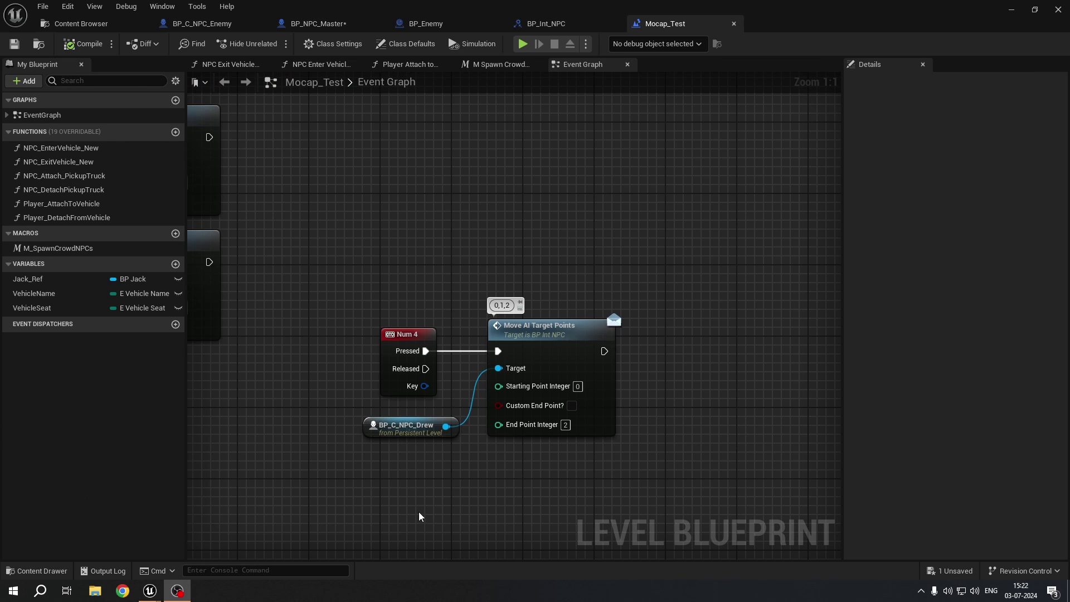
Step: Review the Num 4 call of Move AI Target Points in the Mocap_Test level blueprint, and select BP_C_NPC_Drew in the level
right_click_drag(450, 479, 411, 459)
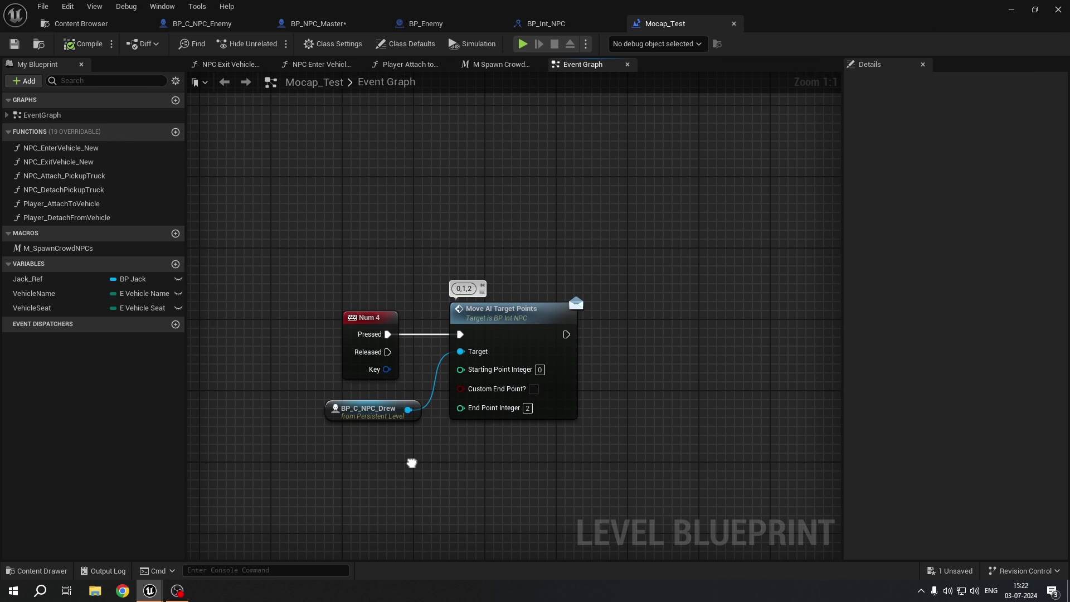
left_click_drag(294, 272, 602, 509)
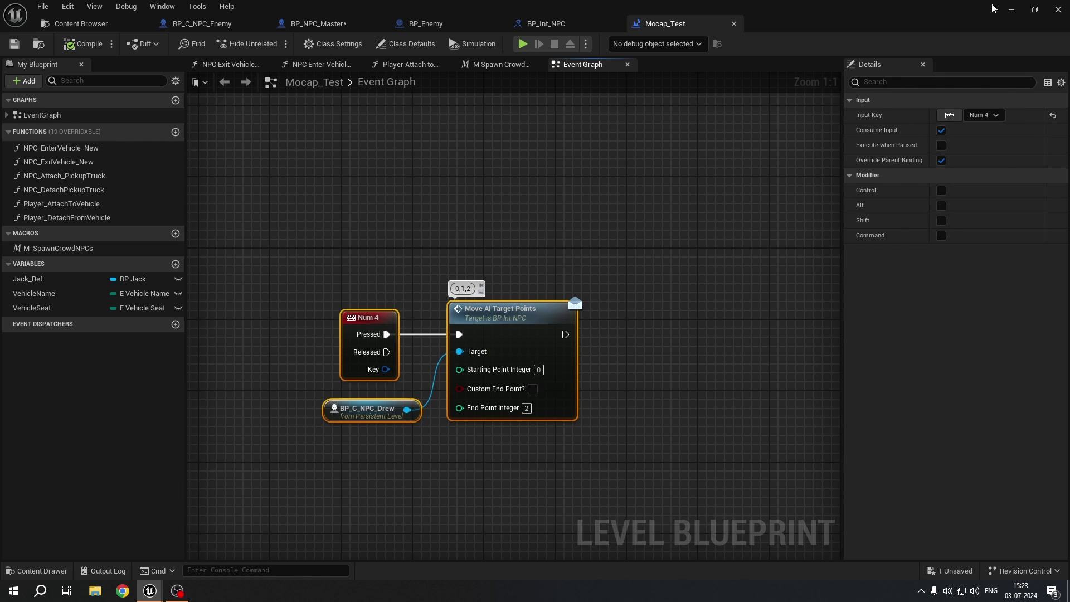
left_click(1013, 3)
right_click_drag(398, 268, 373, 264)
scroll(296, 225, "up", 10)
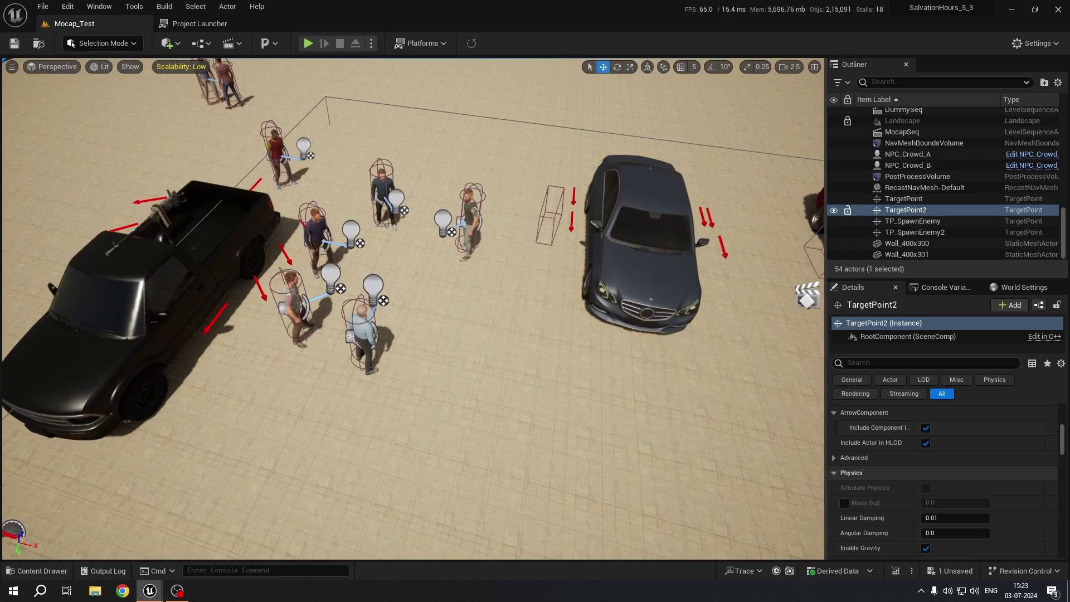
scroll(294, 225, "up", 3)
left_click(377, 251)
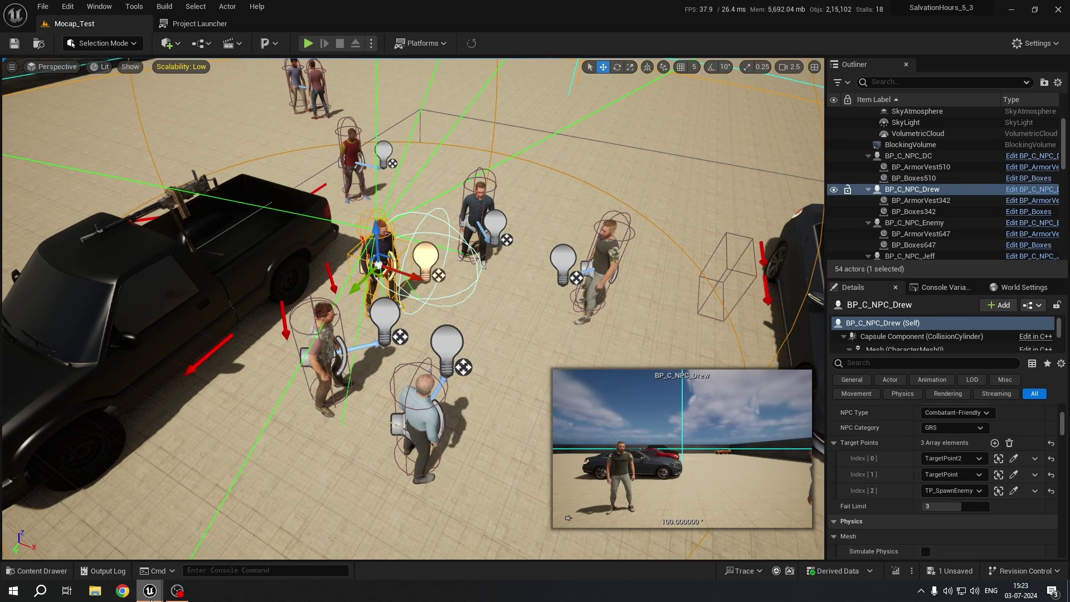
Step: Select the Move AI Target Points node in the level blueprint, and pick out the target points in the level, ending with TP_SpawnEnemy2
mouse_move(150, 590)
left_click(192, 547)
left_click_drag(433, 262, 559, 376)
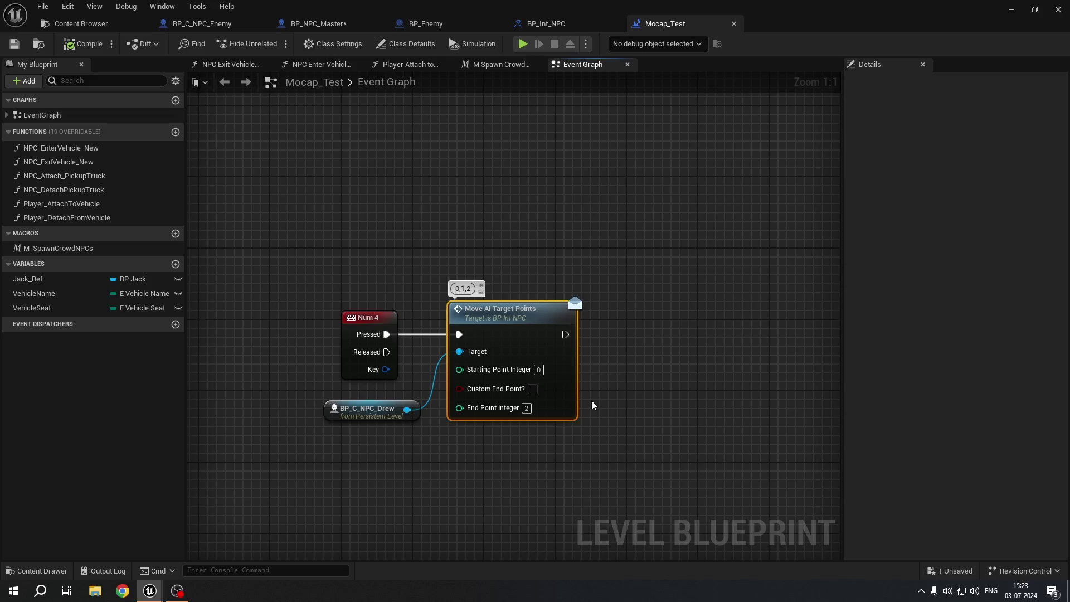
left_click(1015, 6)
right_click_drag(502, 251, 505, 317)
left_click(282, 315)
left_click(521, 270)
right_click_drag(522, 271, 462, 267)
left_click(561, 265)
Step: Play-test the level to watch the NPC walk through its target points, and stop the play session
left_click(309, 44)
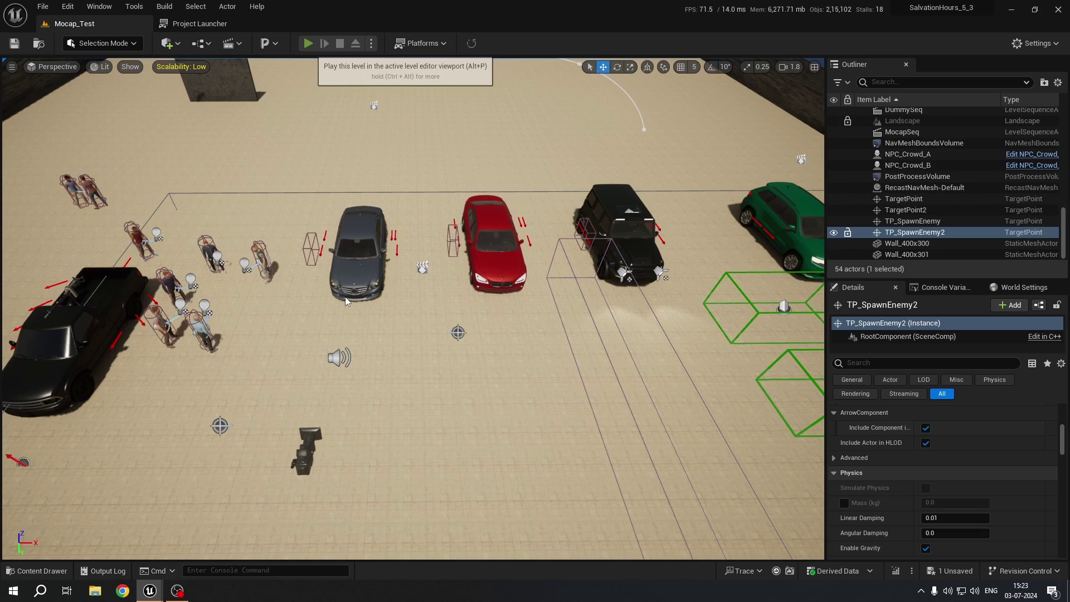
key("alt+p")
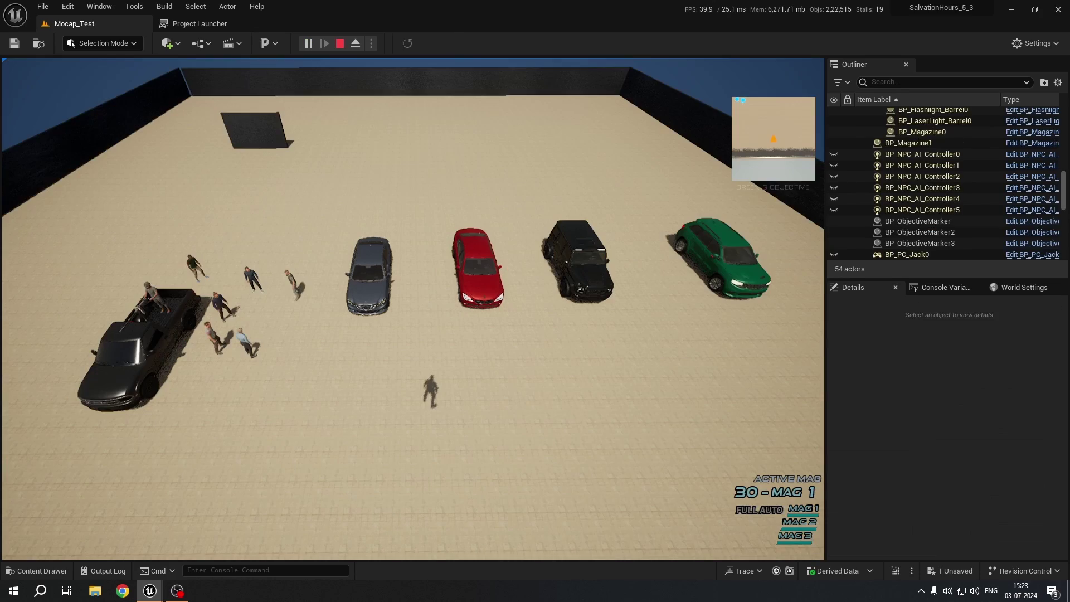
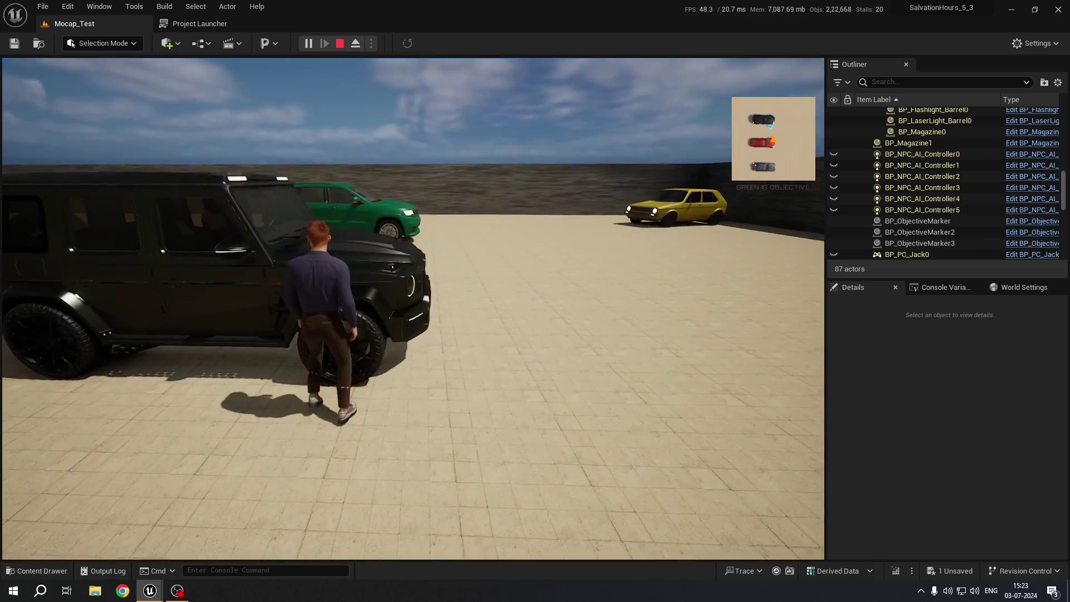
key("Escape")
Step: Slide the BlockingVolume horizontally away from the parked cars toward the wall, and clear the selection
right_click_drag(412, 279, 432, 351)
left_click(392, 227)
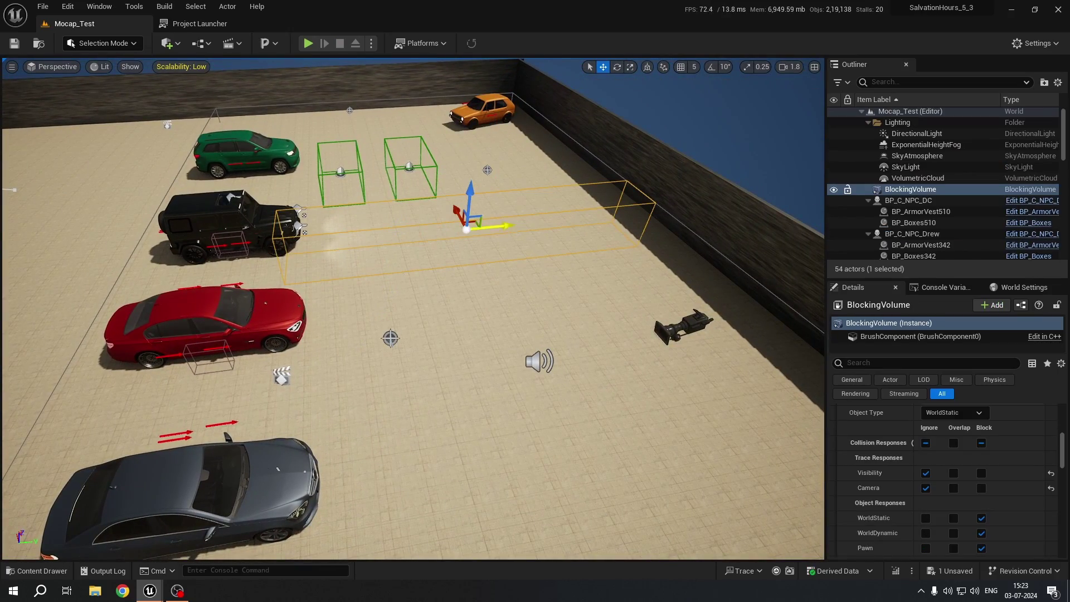
left_click_drag(506, 229, 796, 202)
mouse_move(759, 213)
right_mouse_down()
mouse_move(753, 184)
mouse_move(764, 223)
mouse_move(691, 173)
mouse_move(759, 212)
right_mouse_up()
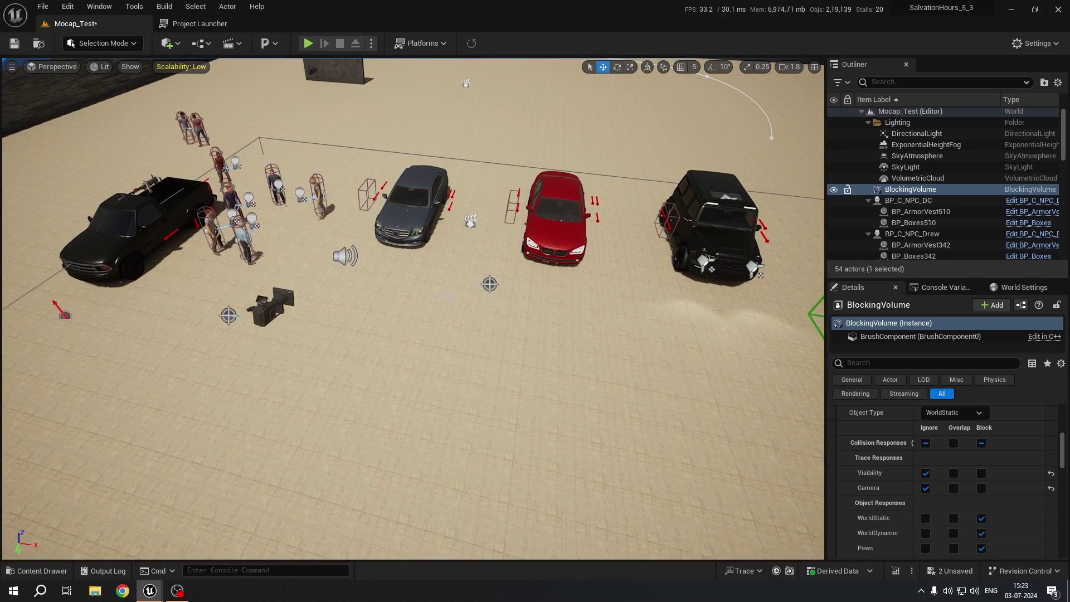
right_click_drag(368, 305, 561, 375)
right_click_drag(643, 382, 650, 386)
left_click(406, 159)
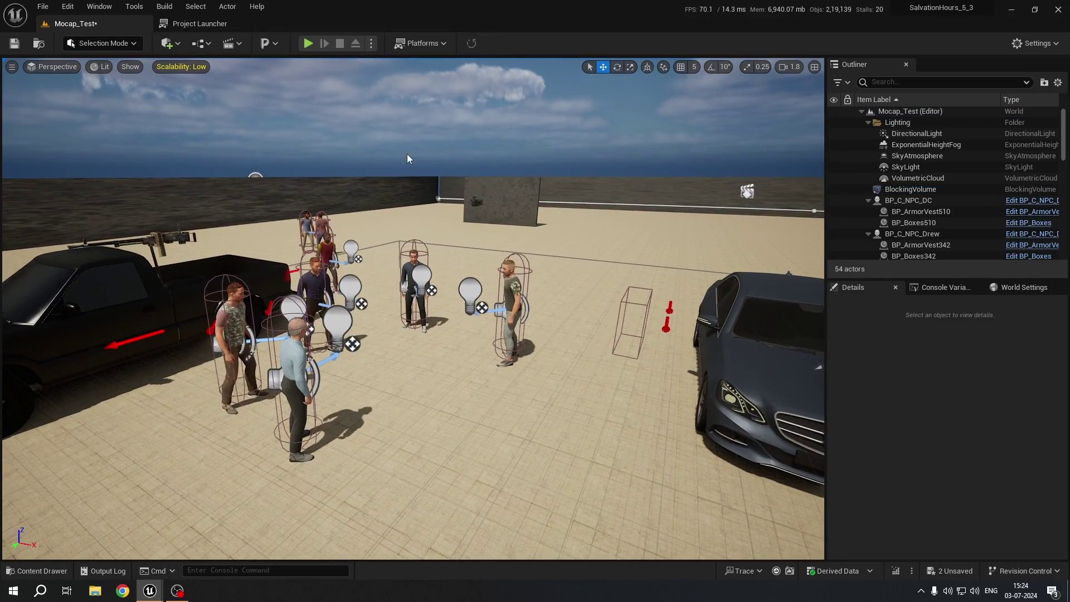
Step: Save the Mocap_Test level blueprint, and close the Mocap_Test, BP_Int_NPC and BP_Enemy editors
key("alt+Tab")
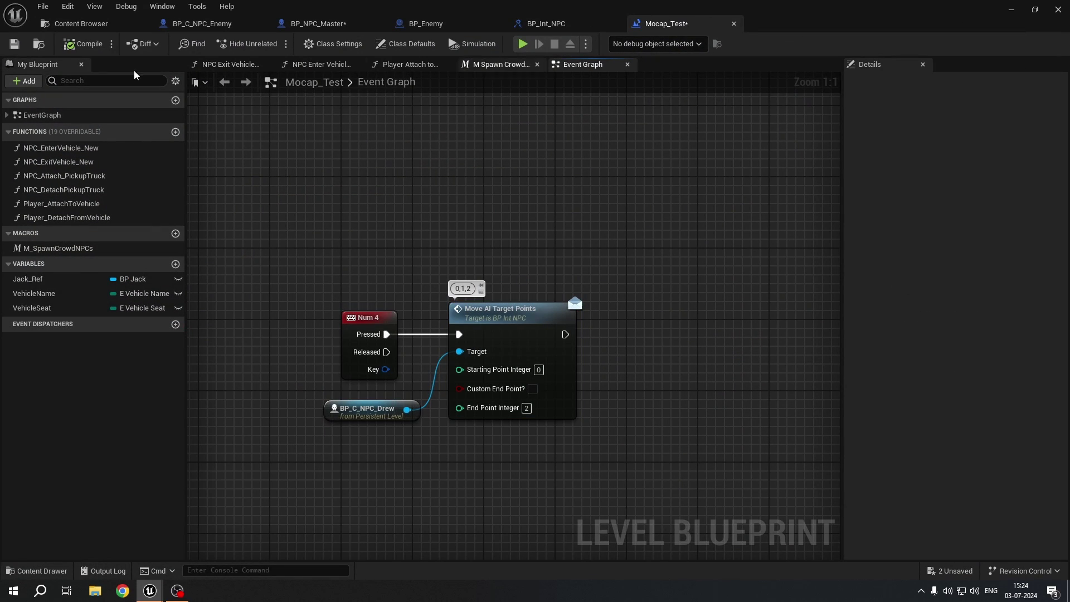
left_click(14, 44)
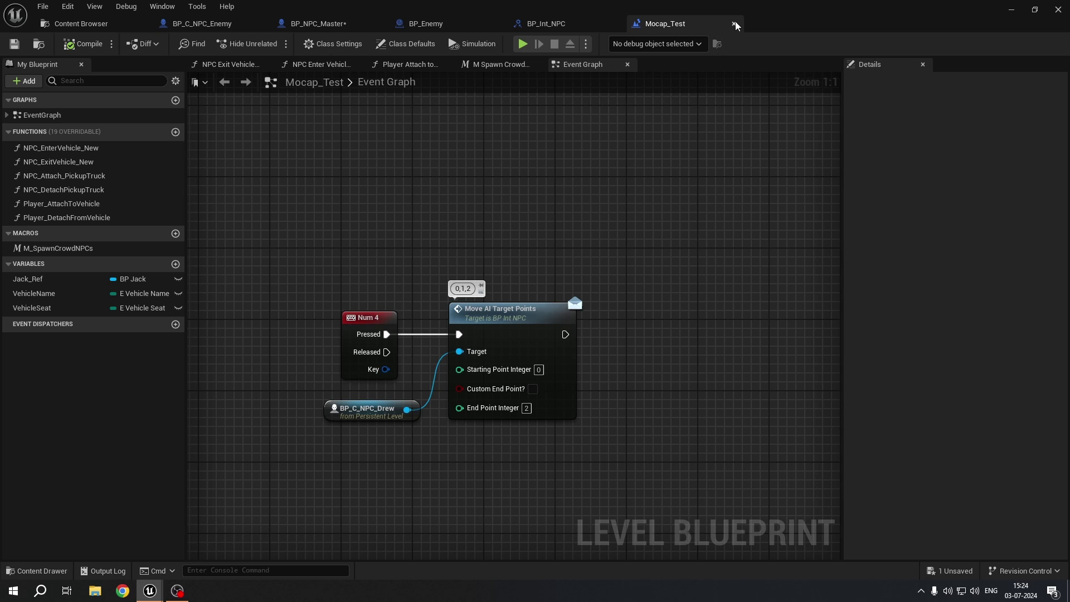
left_click(734, 24)
left_click(615, 24)
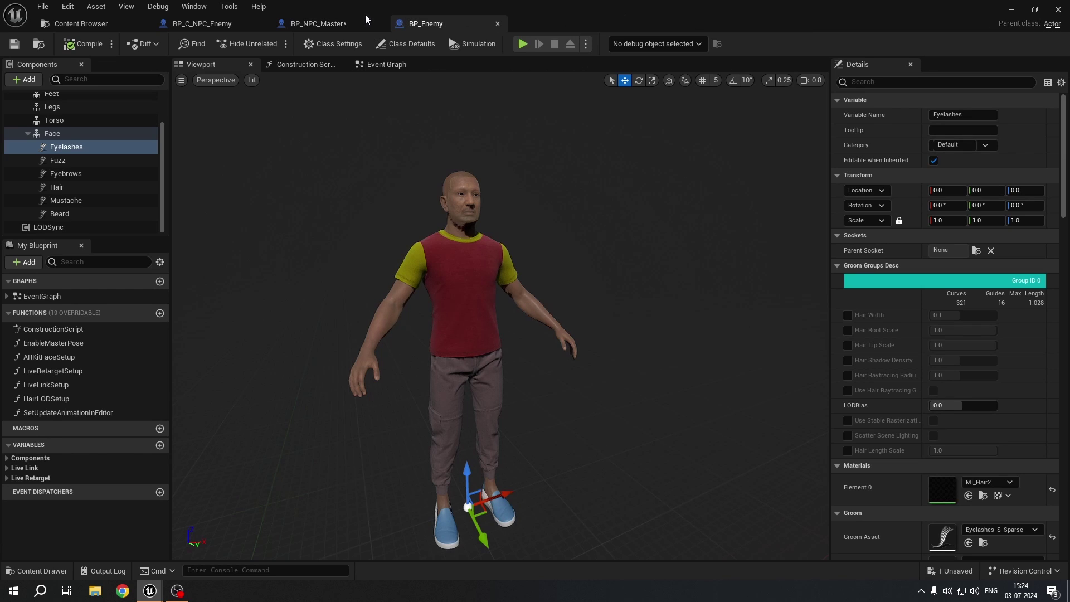
left_click(499, 22)
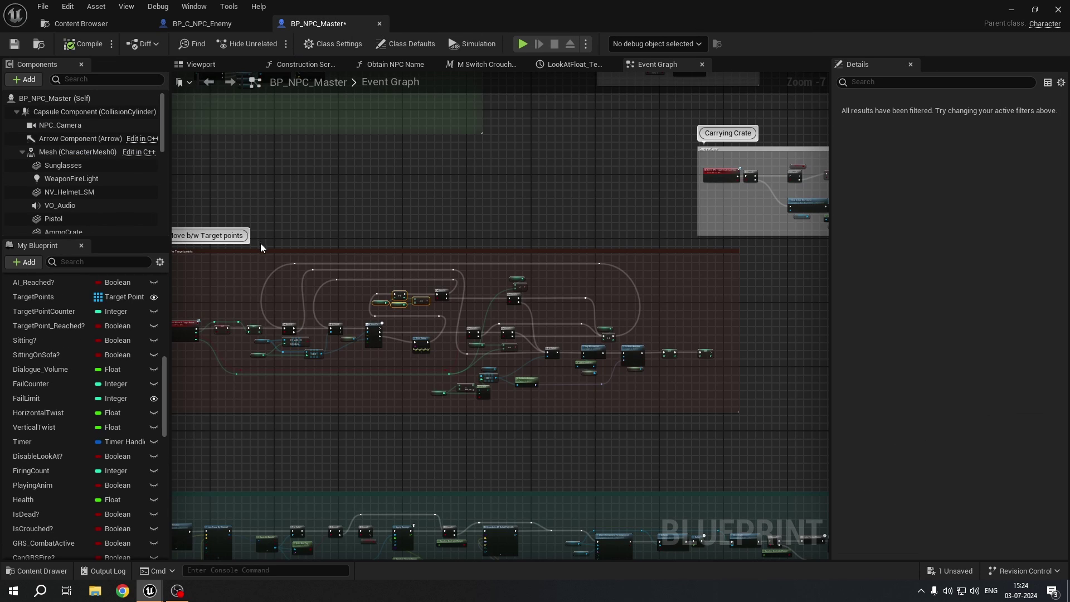
Step: Find the Pawn Sensing Firing Code group in BP_NPC_Master's Event Graph and examine its On See Pawn chain
scroll(548, 443, "down", 2)
right_click_drag(534, 410, 792, 270)
scroll(190, 366, "up", 5)
scroll(338, 354, "down", 2)
right_click_drag(217, 348, 232, 366)
scroll(330, 355, "up", 4)
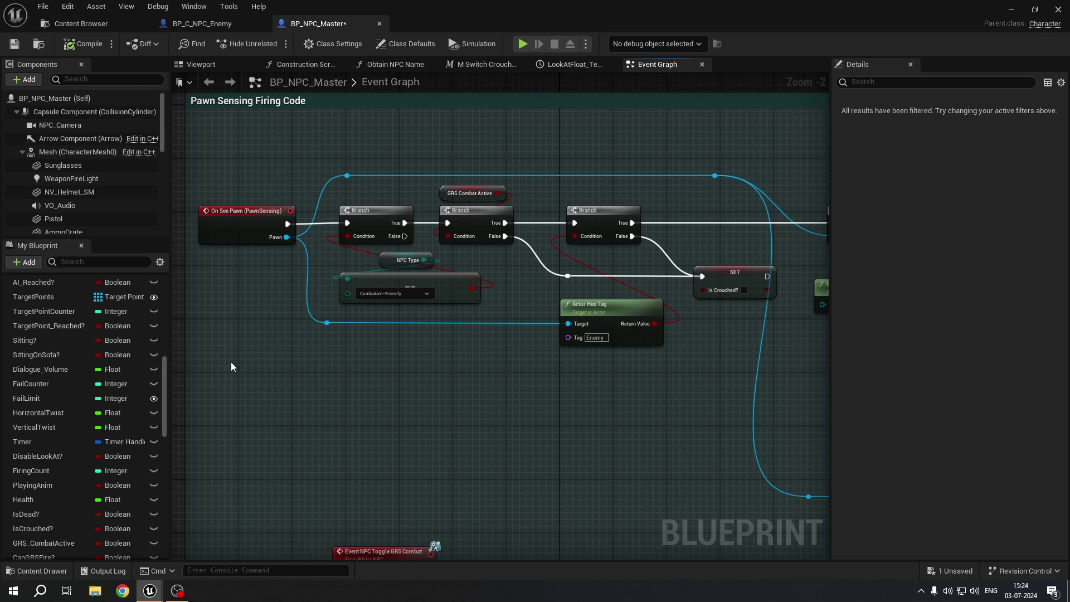
scroll(266, 338, "down", 3)
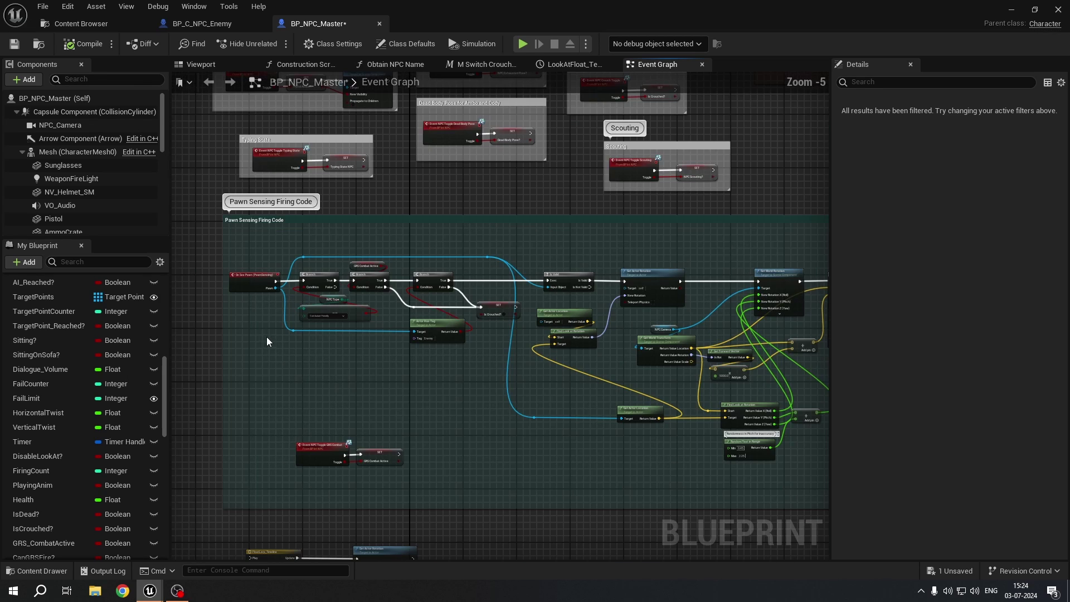
Step: Inspect the PawnSensing component's ranges around the character in 3D, and set its Sight Radius to 6063.984375
scroll(99, 176, "down", 5)
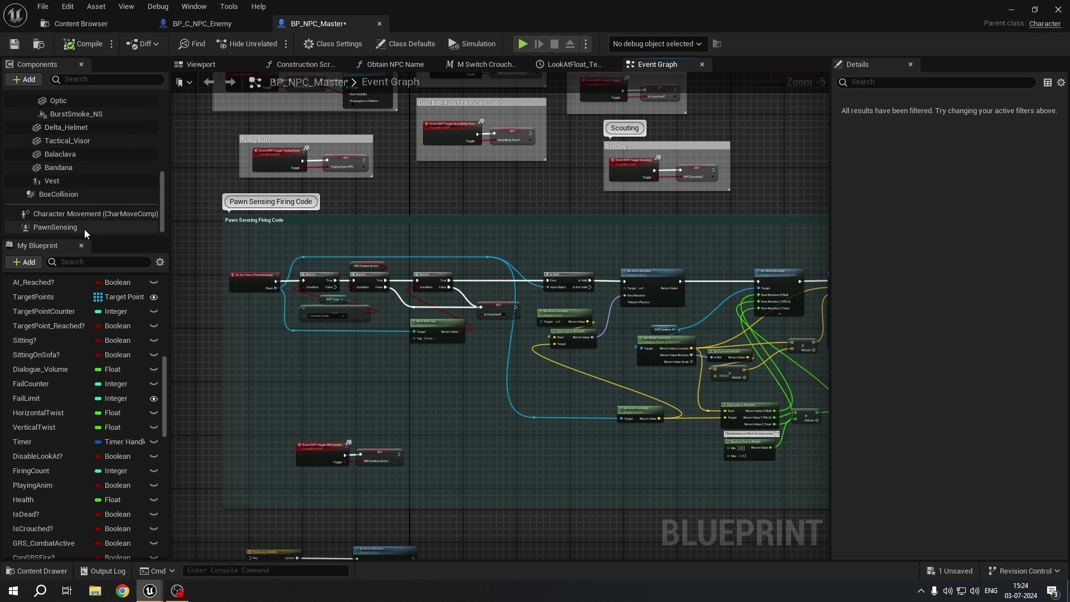
left_click(78, 228)
scroll(272, 261, "up", 2)
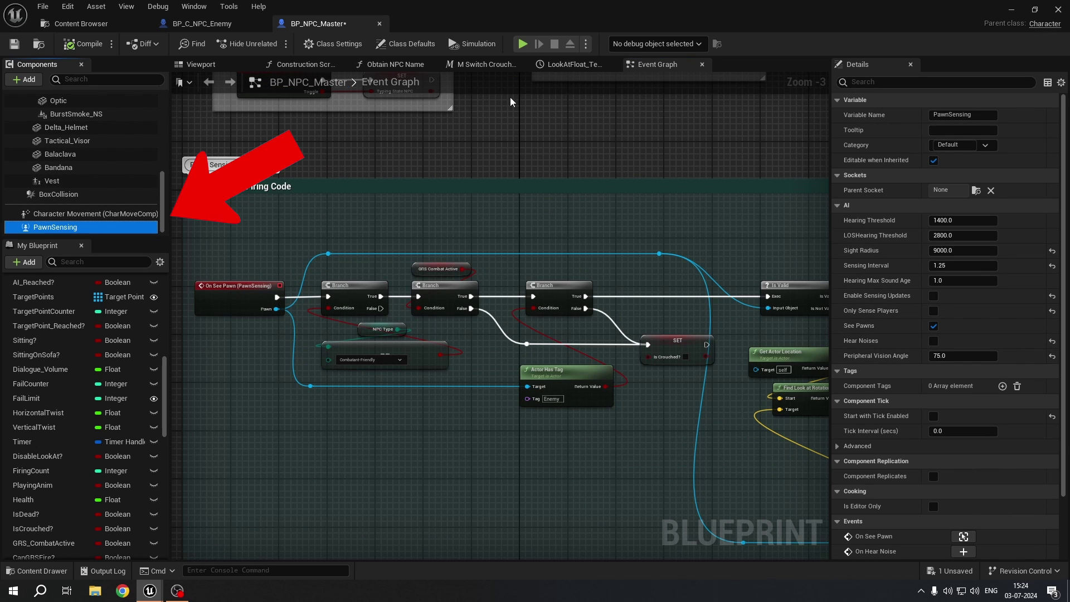
left_click(196, 67)
scroll(482, 393, "down", 5)
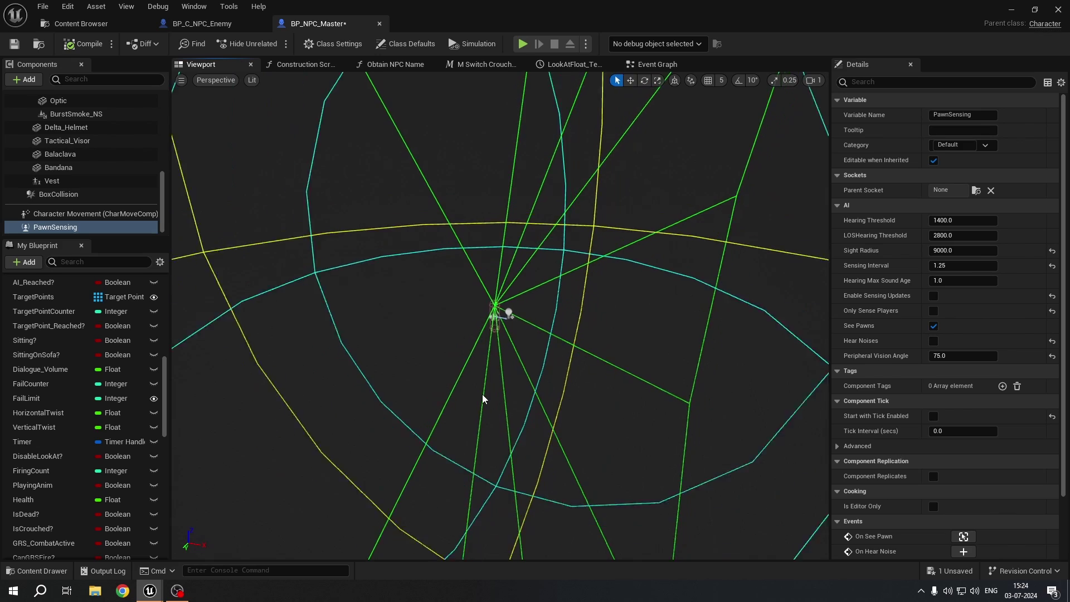
scroll(484, 394, "down", 4)
right_click_drag(486, 395, 530, 410)
scroll(535, 409, "down", 6)
scroll(534, 410, "down", 3)
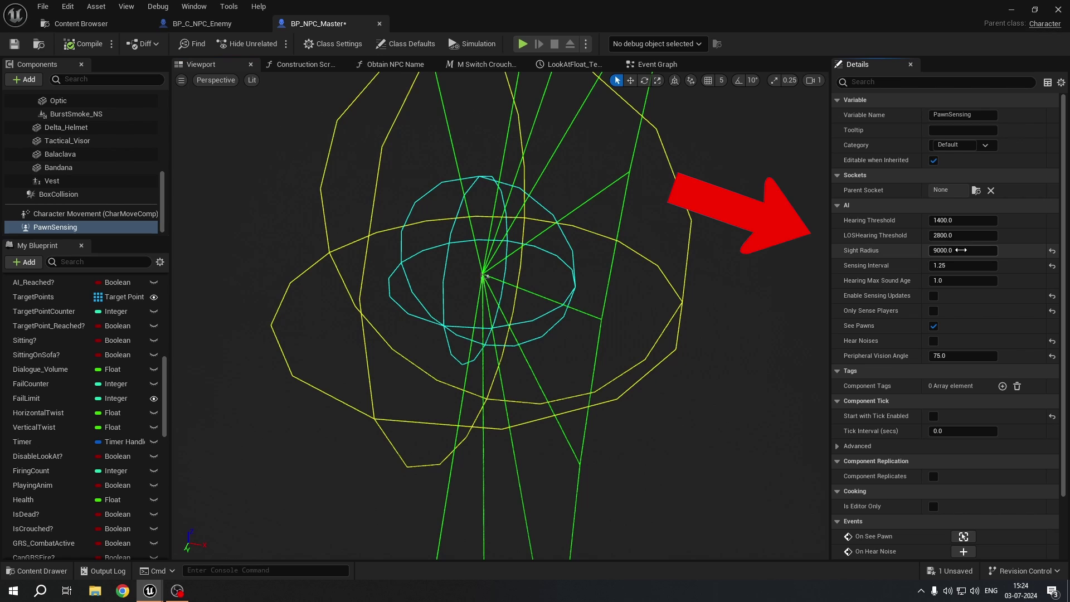
left_click_drag(962, 250, 914, 251)
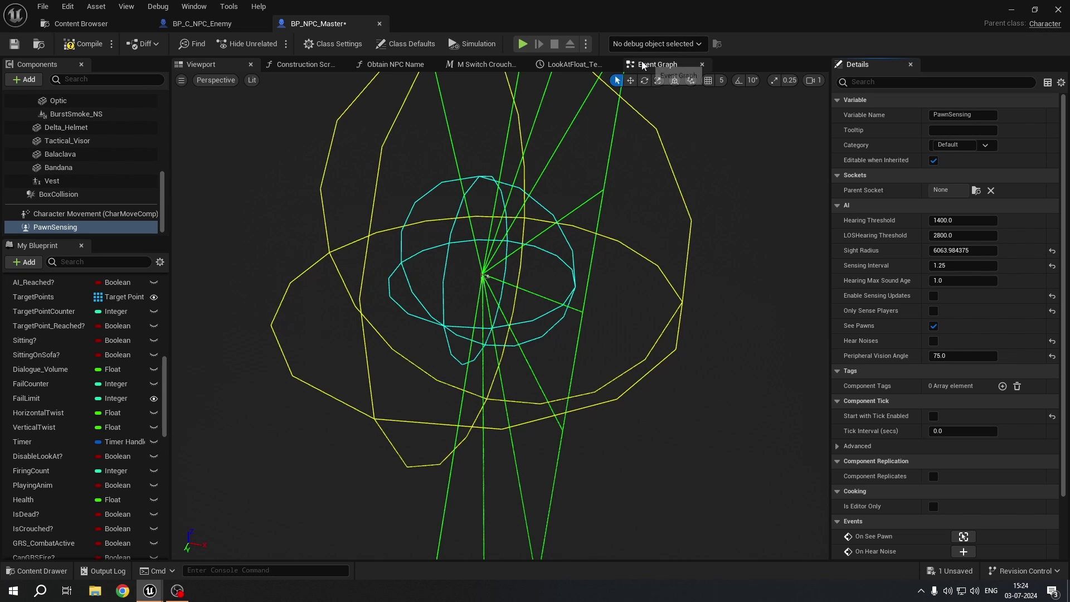
Step: Follow the setup chain in the Event Graph past Attach Component To Component to find the Set Sensing Updates Enabled node
left_click(656, 64)
right_click_drag(468, 167, 373, 437)
right_click_drag(435, 178, 576, 547)
right_click_drag(488, 291, 272, 397)
scroll(563, 184, "up", 1)
right_click_drag(562, 184, 470, 258)
scroll(420, 327, "up", 5)
scroll(420, 327, "down", 4)
right_click_drag(415, 352, 497, 468)
scroll(273, 296, "up", 5)
scroll(279, 300, "down", 4)
right_click_drag(502, 386, 232, 363)
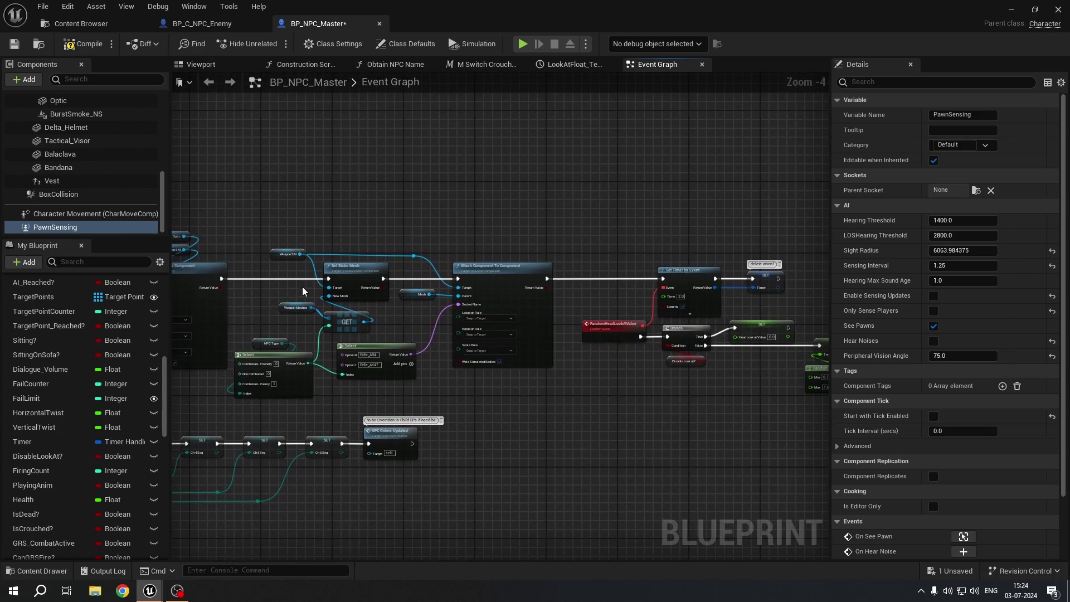
scroll(303, 290, "up", 4)
scroll(355, 317, "down", 3)
right_click_drag(775, 323, 244, 323)
mouse_move(324, 208)
right_mouse_down()
mouse_move(173, 208)
mouse_move(337, 203)
right_mouse_up()
scroll(379, 196, "up", 3)
Step: Select the Pawn Sensing reference and its Set Sensing Updates Enabled node to examine them
left_click_drag(381, 154, 538, 419)
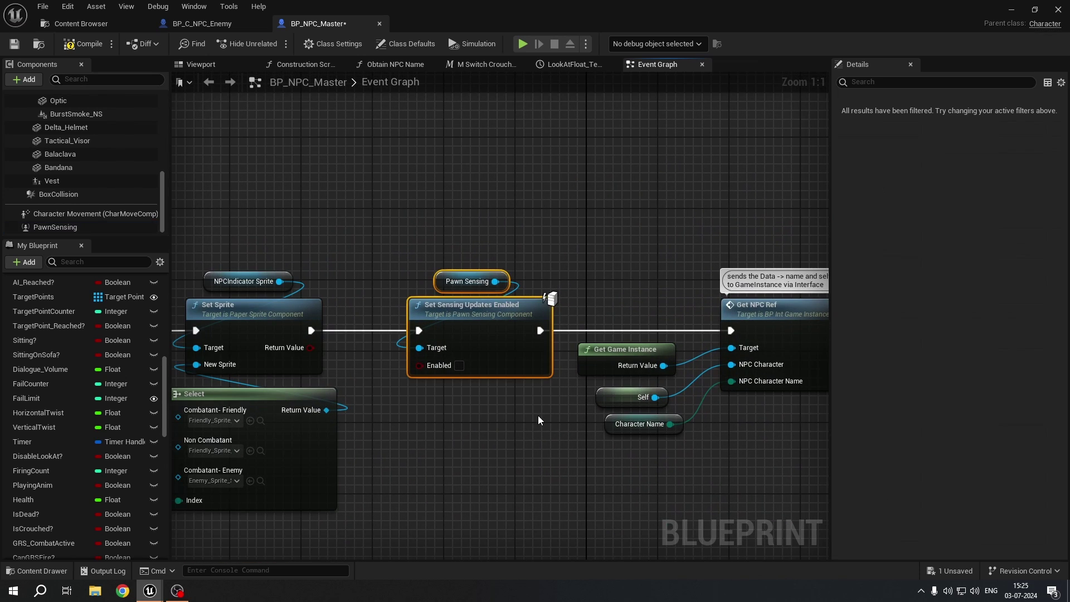
left_click(537, 416)
left_click_drag(423, 221, 542, 453)
left_click_drag(357, 204, 489, 422)
left_click(490, 421)
Step: Return to the Pawn Sensing Firing Code group, and select the first Branch with its NPC Type equals Combatant-Friendly check
scroll(490, 421, "down", 8)
right_click_drag(502, 427, 617, 280)
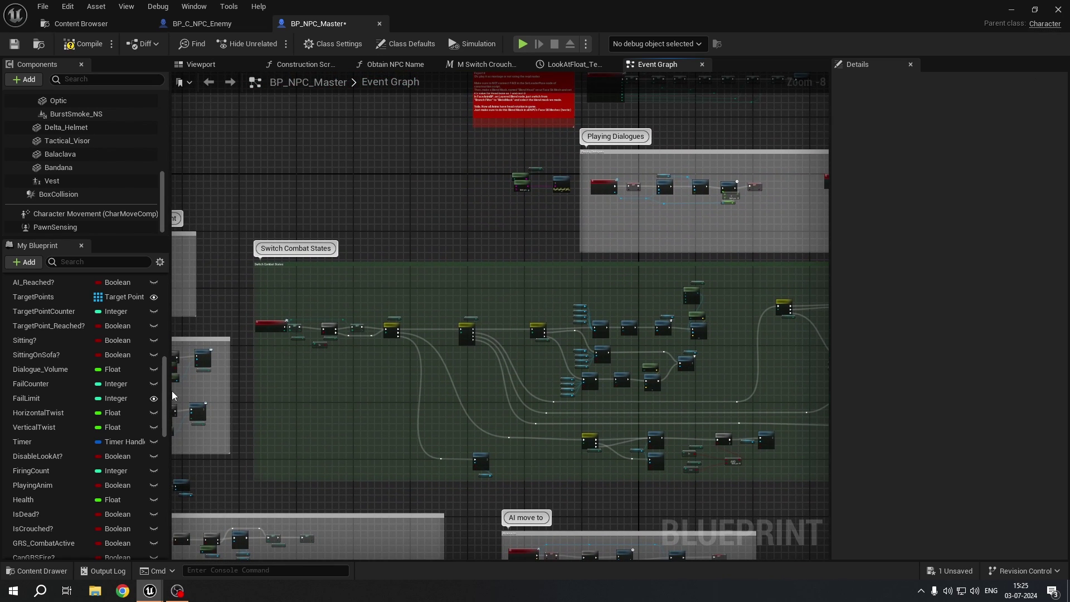
scroll(282, 182, "up", 3)
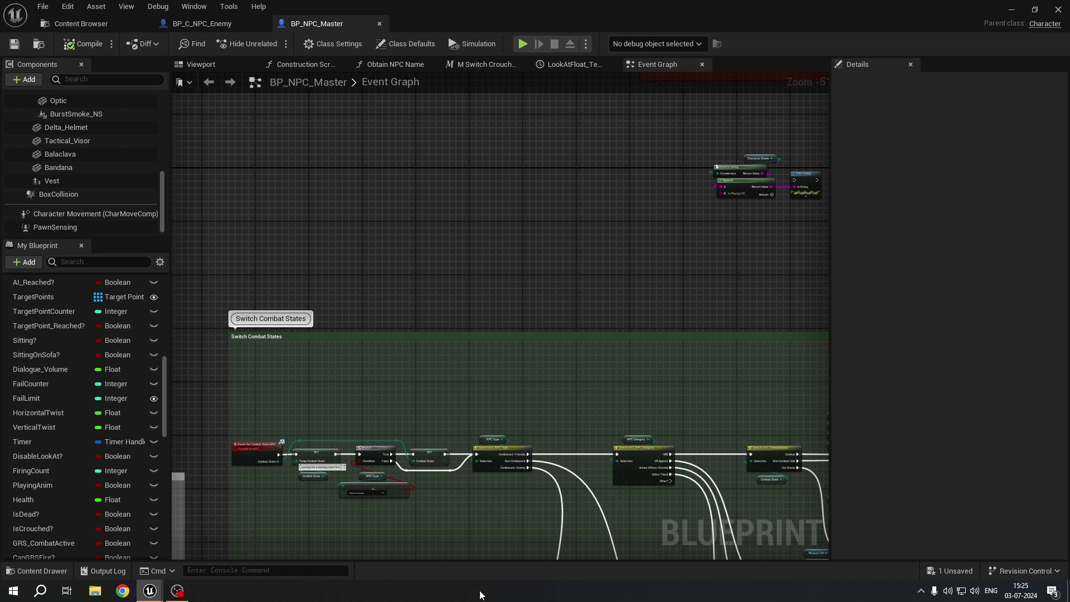
scroll(427, 530, "down", 4)
right_click_drag(426, 529, 209, 13)
scroll(370, 286, "up", 9)
right_click_drag(360, 299, 320, 379)
scroll(333, 461, "down", 2)
right_click_drag(332, 461, 484, 399)
left_click_drag(399, 241, 479, 353)
scroll(479, 352, "up", 2)
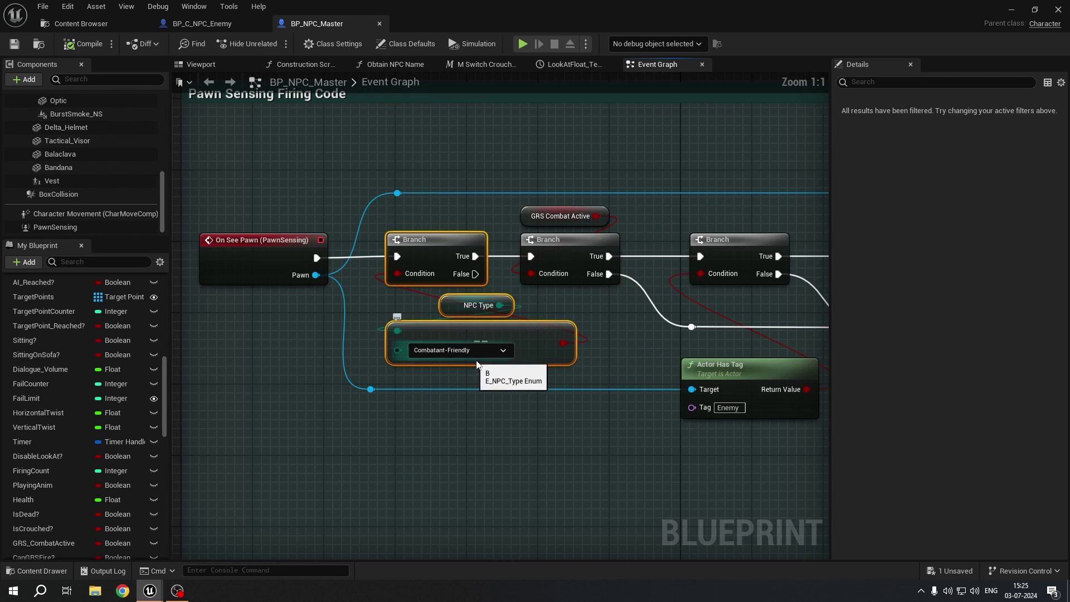
Step: Look through the rest of the firing logic, and select the On See Pawn (PawnSensing) event
right_click_drag(516, 384, 172, 439)
scroll(281, 296, "down", 2)
right_click_drag(281, 296, 339, 315)
scroll(338, 315, "down", 1)
left_click_drag(263, 255, 496, 448)
right_click_drag(496, 448, 654, 401)
left_click(245, 277)
scroll(261, 275, "up", 3)
scroll(261, 275, "down", 2)
left_click_drag(231, 169, 297, 372)
Step: Select the Actor Has Tag node with the tag Enemy together with its Branch to review the target check
right_click_drag(535, 334, 492, 337)
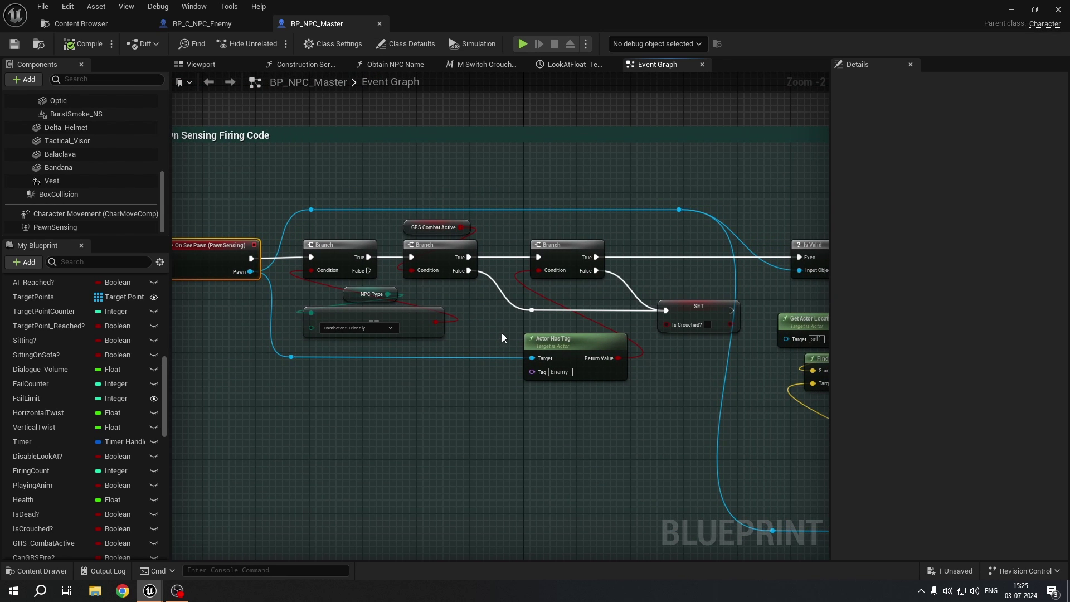
left_click_drag(500, 326, 576, 430)
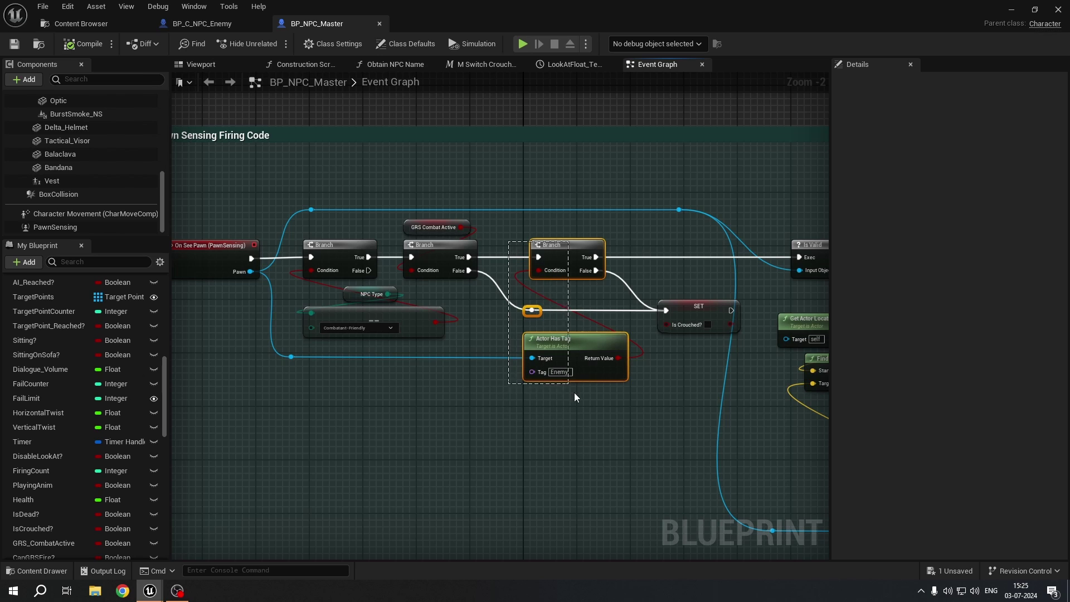
scroll(573, 394, "up", 2)
Step: Examine the NPCs standing beside the pickup truck in the Mocap_Test level, and return to the BP_NPC_Master blueprint
left_click(1011, 9)
mouse_move(463, 174)
right_mouse_down()
mouse_move(457, 112)
mouse_move(459, 189)
right_mouse_up()
key("w")
scroll(371, 425, "down", 6)
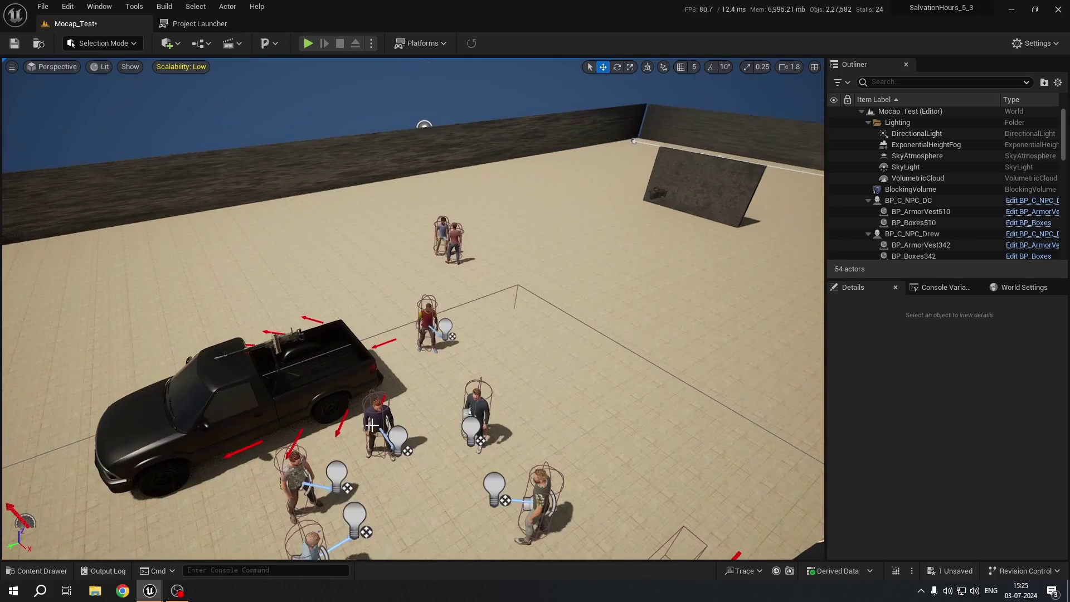
key("w")
right_click_drag(430, 415, 435, 440)
scroll(367, 154, "up", 4)
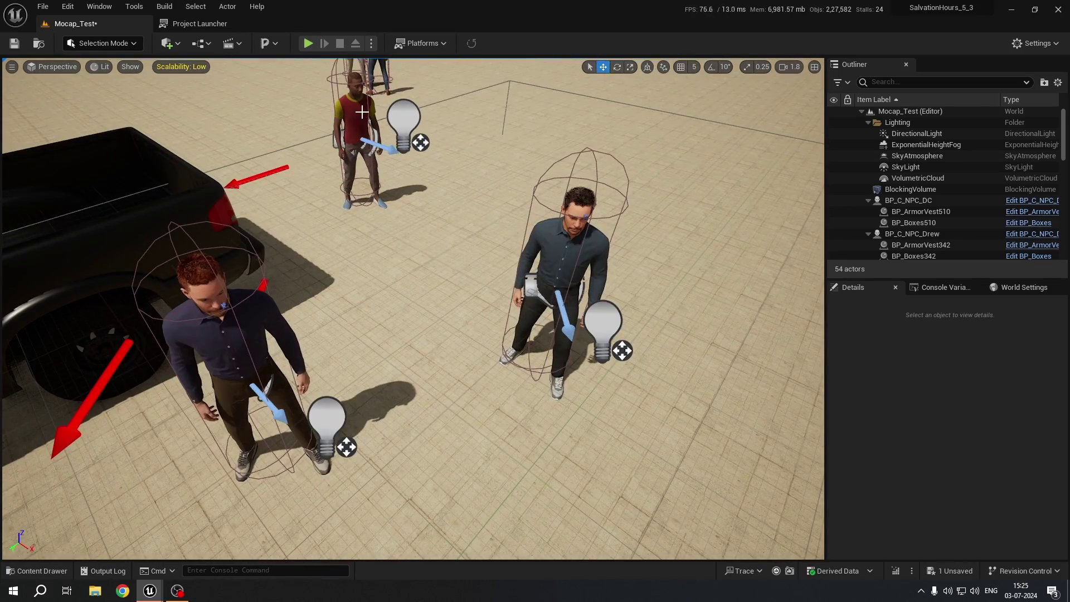
scroll(298, 317, "down", 3)
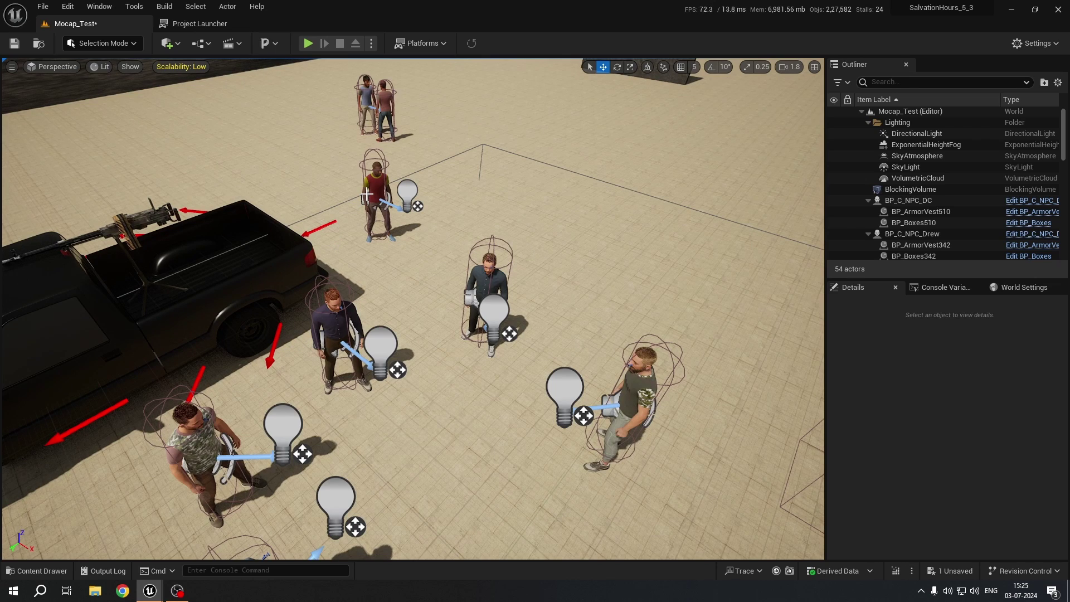
key("alt+Tab")
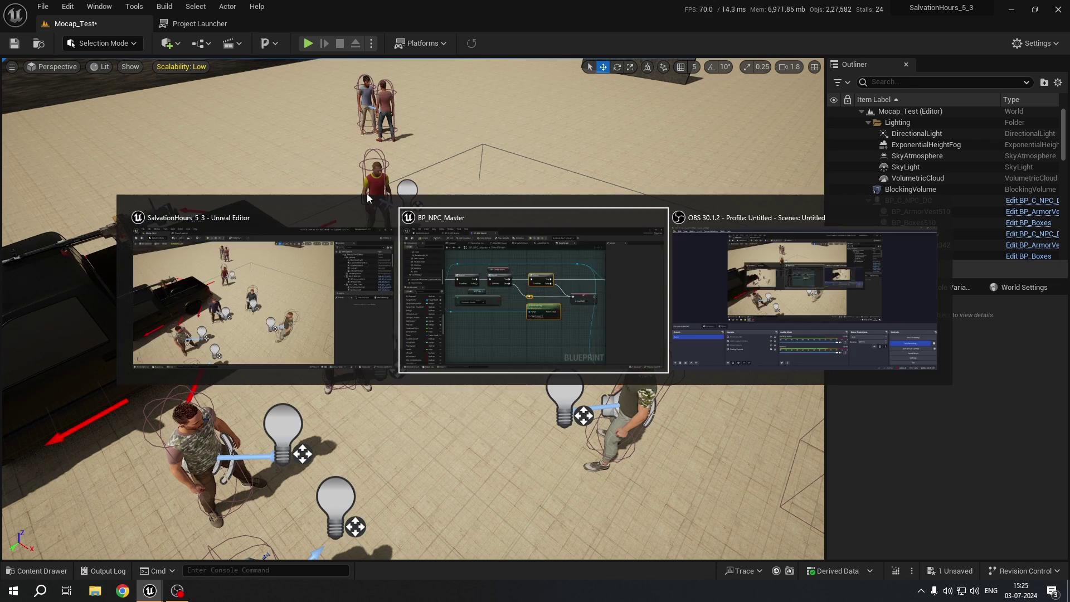
Step: Select the Is Valid node in the Pawn Sensing Firing Code, followed by Get Actor Location and Find Look at Rotation
scroll(327, 300, "up", 3)
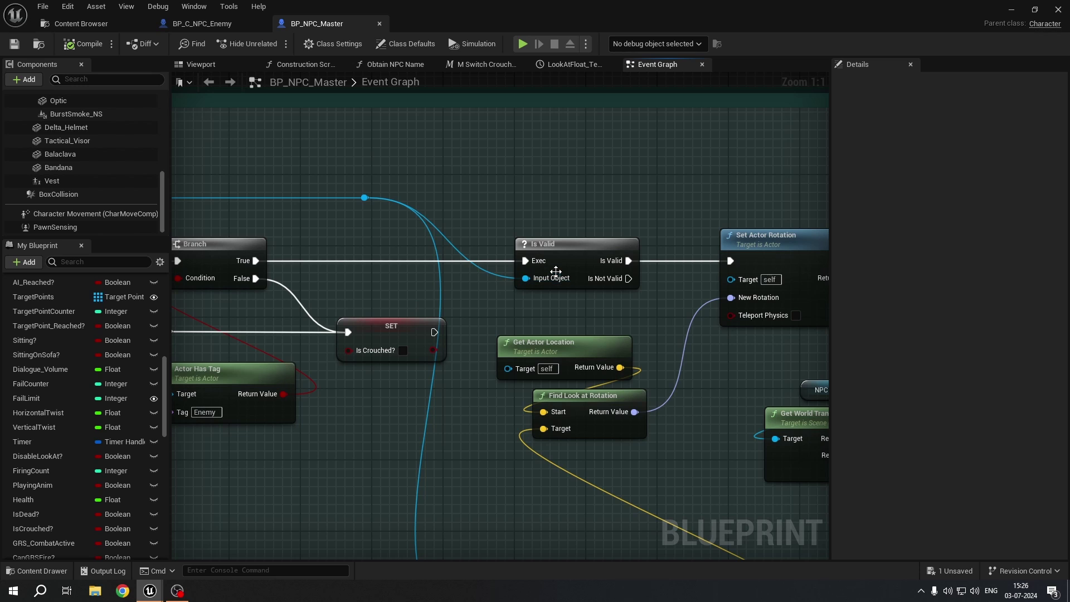
left_click_drag(476, 245, 598, 310)
scroll(641, 336, "down", 1)
right_click_drag(641, 337, 368, 352)
left_click_drag(427, 202, 519, 358)
left_click_drag(258, 323, 387, 490)
Step: Look at the NPCs beside the pickup truck in the Mocap_Test level, and go back to BP_NPC_Master
left_click(1011, 9)
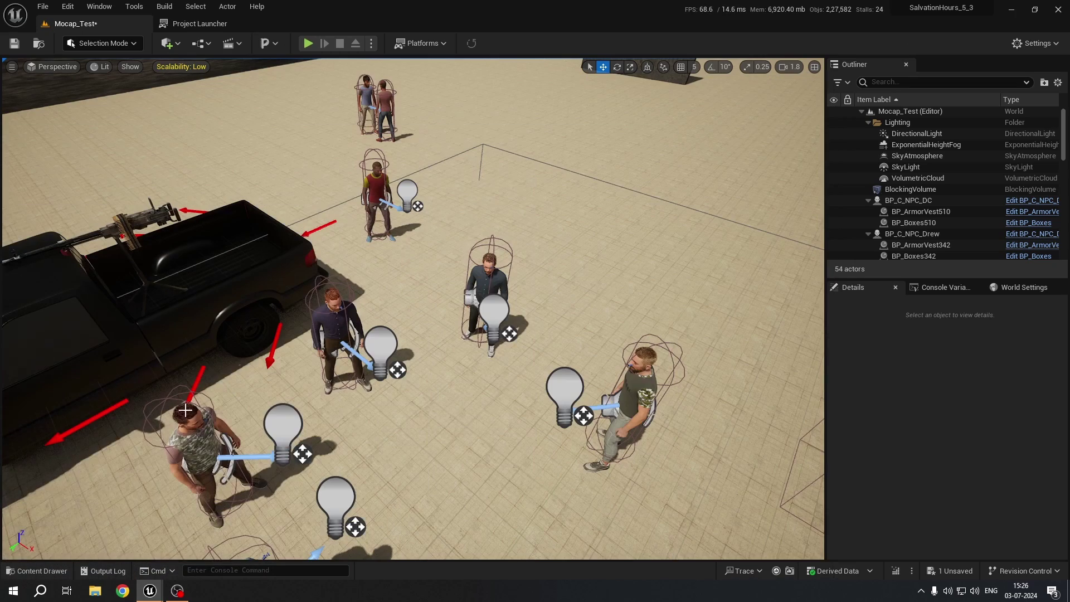
scroll(449, 322, "up", 3)
mouse_move(149, 590)
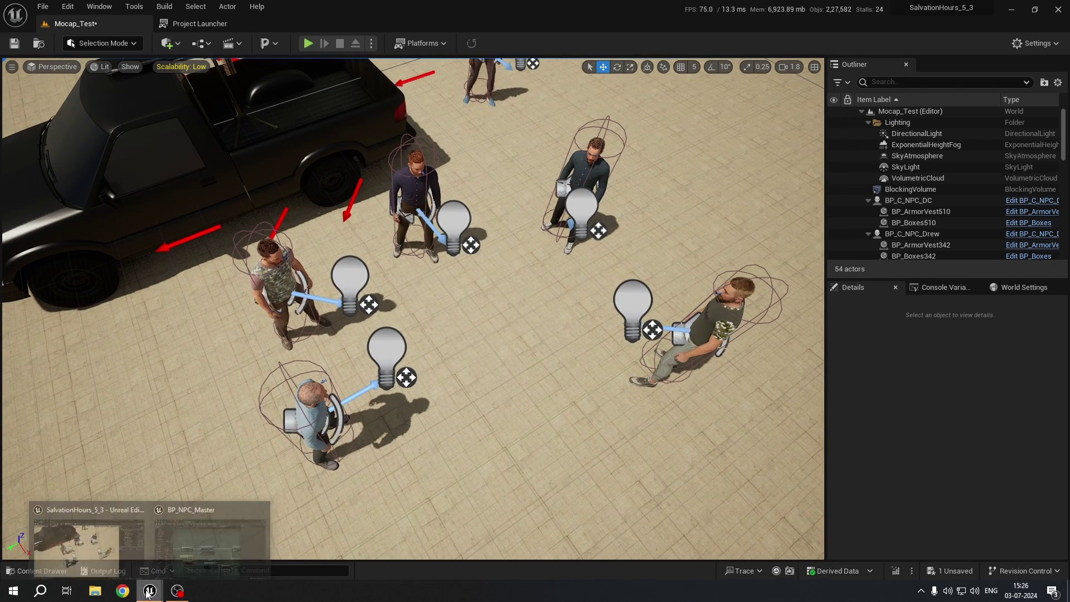
left_click(206, 530)
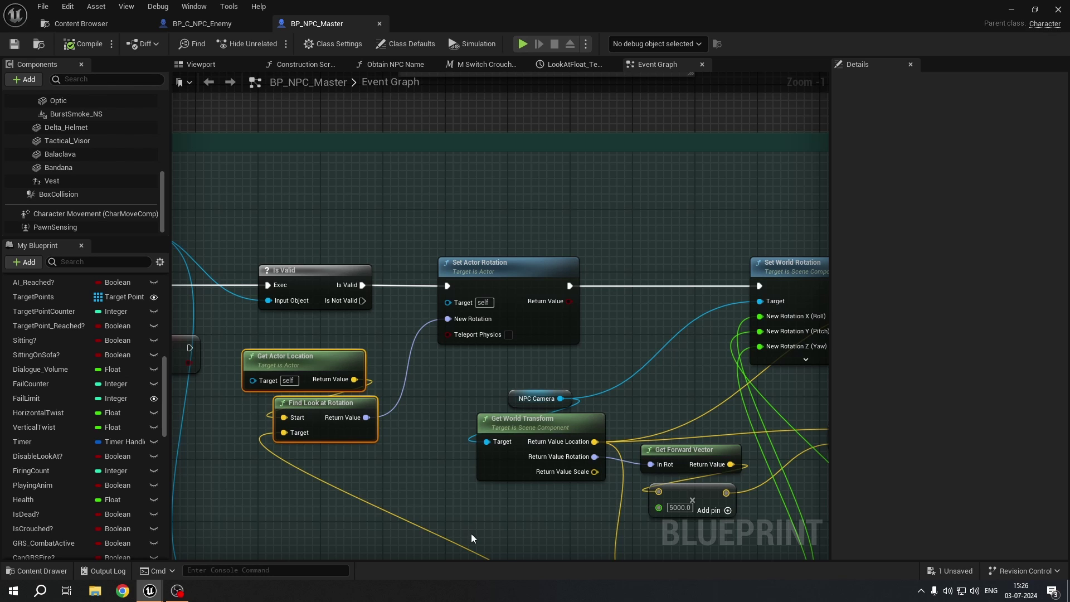
Step: Select the Is Valid and Set Actor Rotation nodes with their inputs, and single out Find Look at Rotation
left_click_drag(317, 212, 463, 473)
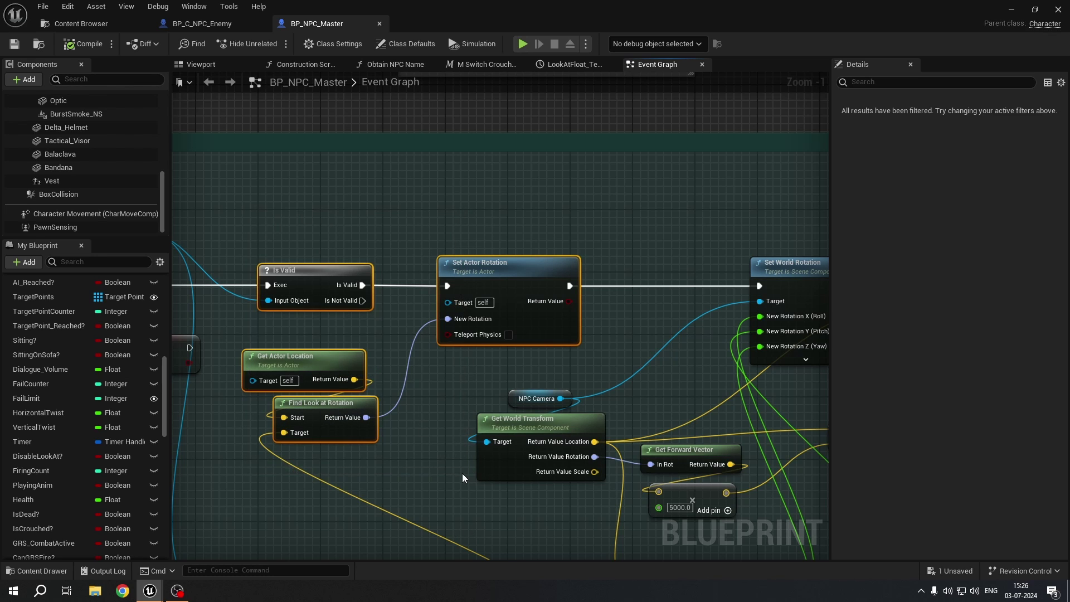
right_click_drag(315, 405, 371, 324)
scroll(371, 324, "up", 1)
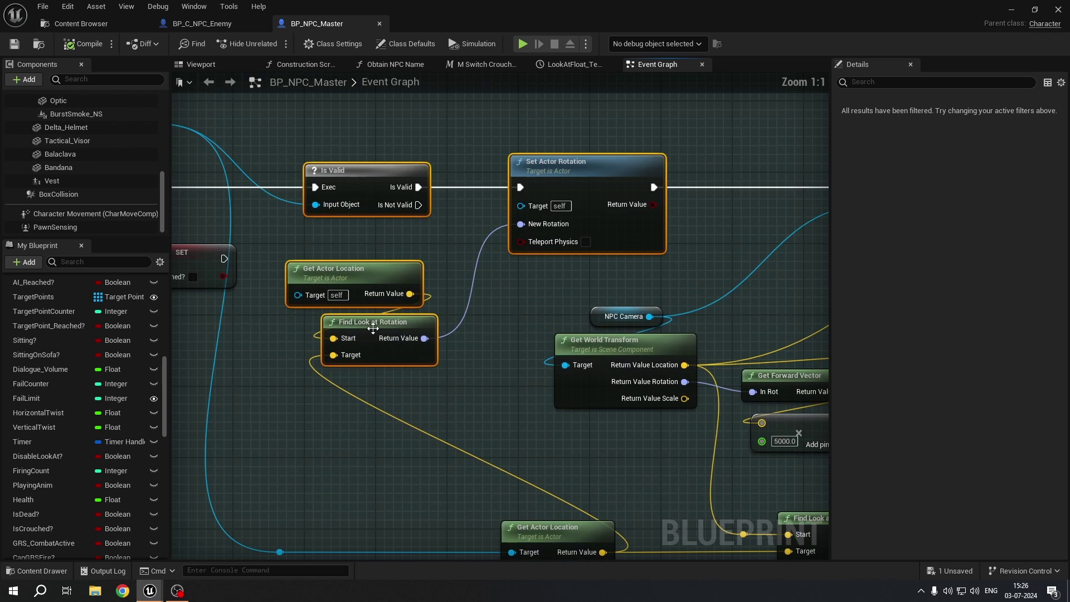
left_click(371, 324)
Step: Select the NPC Camera reference and its Get World Transform node to review the camera aiming inputs
scroll(477, 384, "down", 3)
right_click_drag(515, 454, 303, 396)
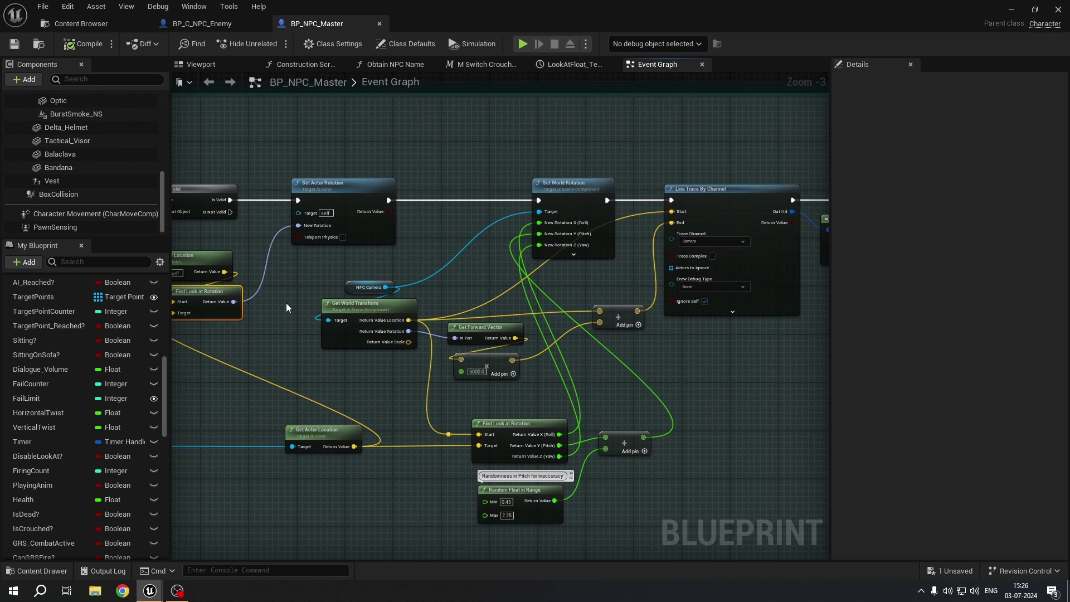
scroll(312, 293, "up", 1)
right_click_drag(549, 196, 393, 270)
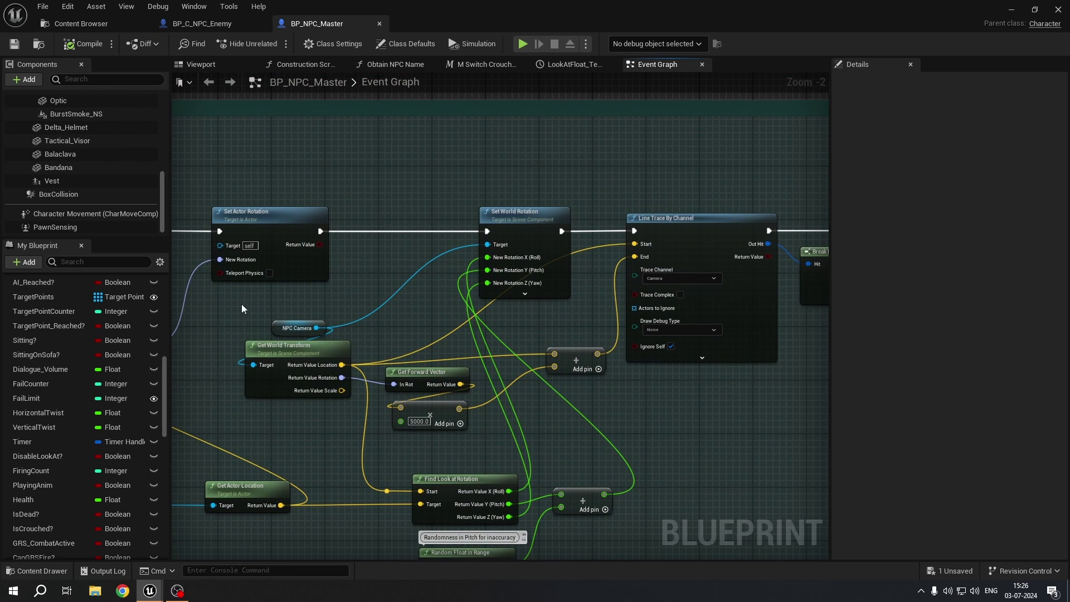
left_click_drag(312, 380, 312, 380)
left_click_drag(259, 313, 341, 418)
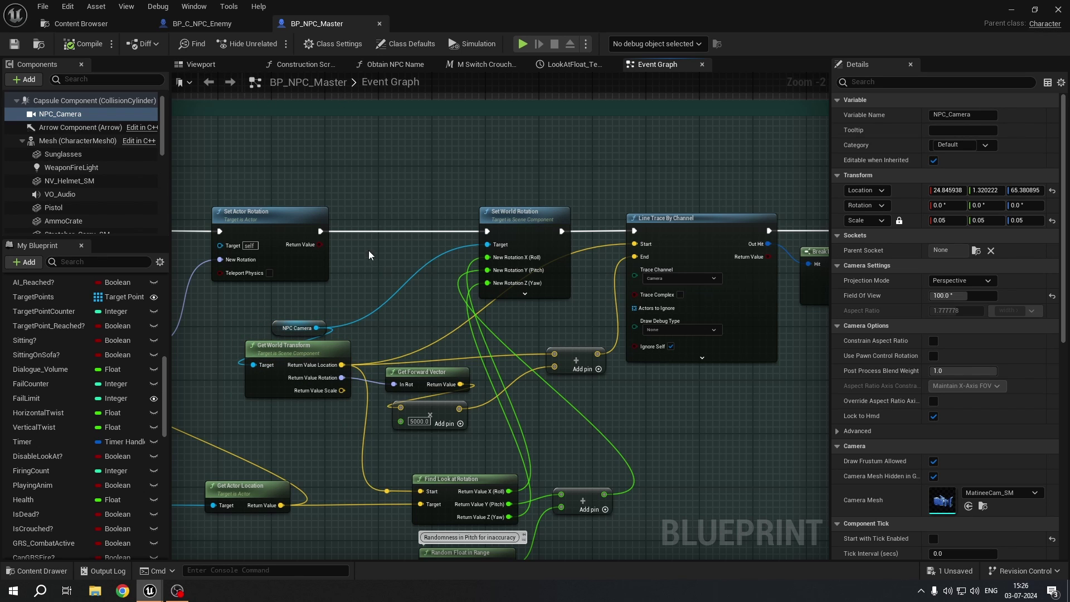
Step: Select the Set World Rotation node together with Get Forward Vector and the 5000.0 multiply node
left_click_drag(446, 192, 504, 315)
right_click_drag(484, 279, 407, 287)
right_click_drag(364, 202, 406, 139)
left_click_drag(369, 237, 501, 368)
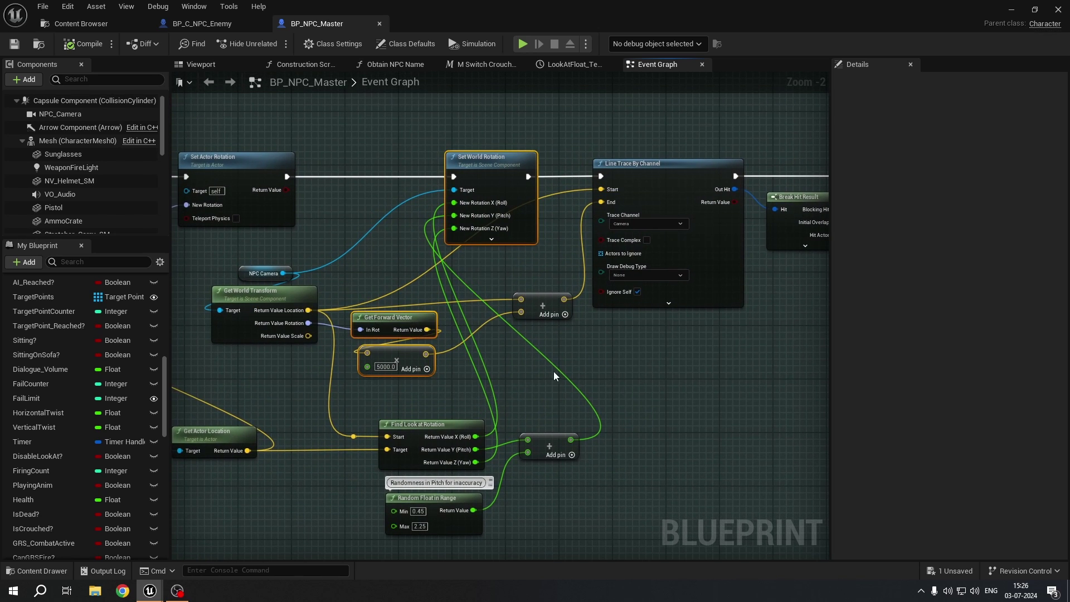
Step: Select Line Trace By Channel and the hit-check nodes following it, through the Can GRSFire? Branch and Apply Damage
right_click_drag(551, 373, 465, 449)
left_click_drag(490, 185, 621, 424)
right_click_drag(626, 438, 245, 443)
left_click_drag(287, 194, 493, 426)
right_click_drag(487, 426, 396, 425)
left_click_drag(252, 189, 466, 422)
right_click_drag(466, 423, 187, 471)
left_click_drag(215, 217, 395, 497)
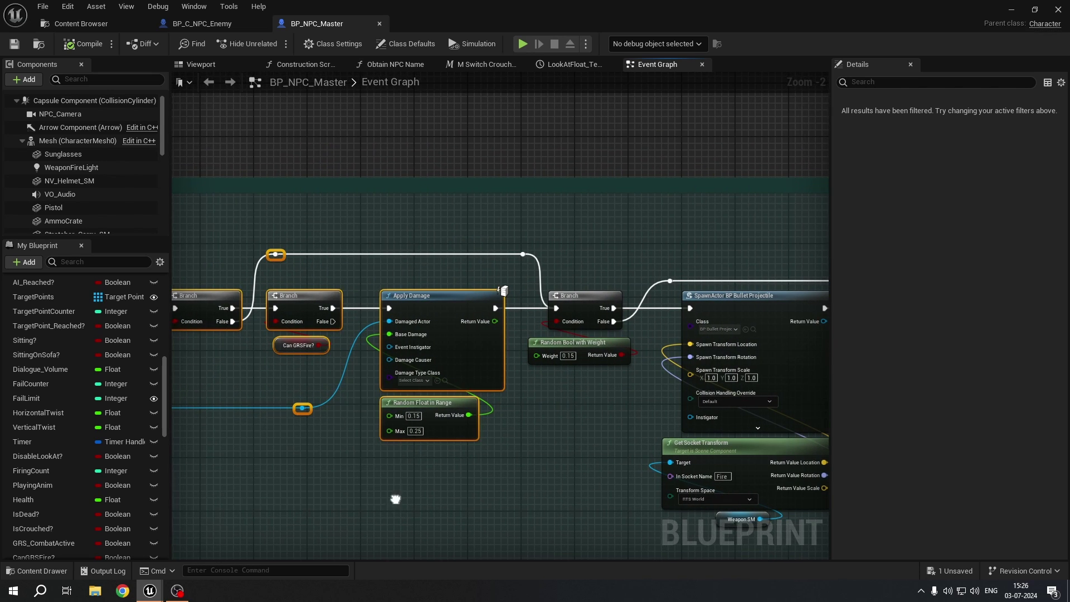
Step: Select the SpawnActor BP Bullet Projectile section, followed by the Attach Component To Component and Activate nodes
right_click_drag(386, 488, 486, 477)
right_click_drag(534, 439, 359, 432)
right_click_drag(533, 227, 300, 224)
left_click_drag(299, 224, 547, 554)
right_click_drag(581, 411, 346, 442)
left_click_drag(394, 236, 772, 408)
Step: Select the Delay and Deactivate nodes with the next Branch, and the nodes at the end of the upper row
right_click_drag(772, 408, 466, 403)
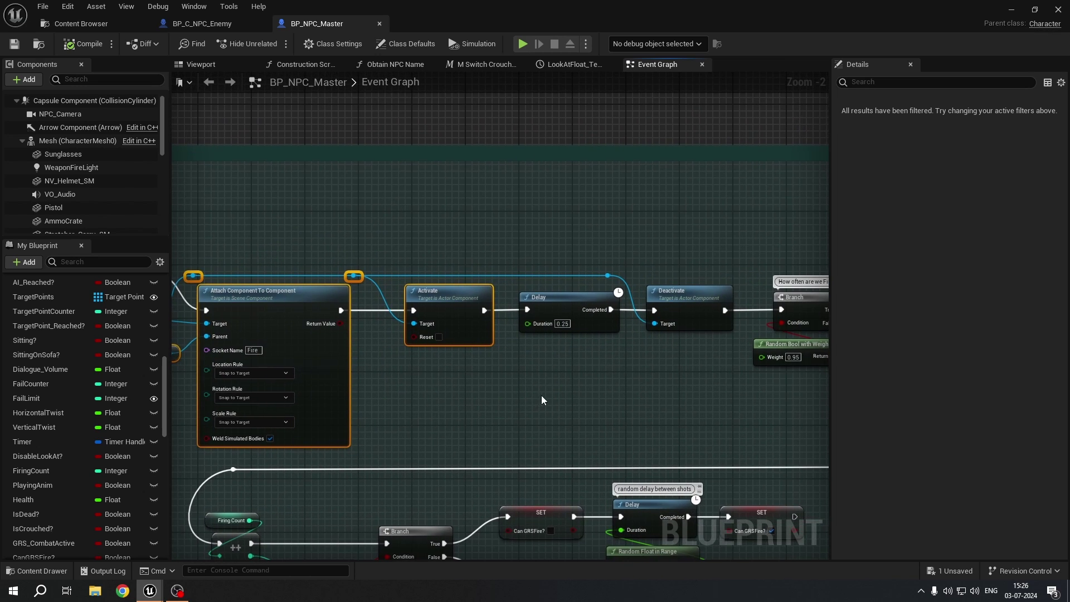
right_click_drag(540, 396, 364, 372)
left_click_drag(364, 199, 692, 446)
scroll(693, 446, "down", 2)
right_click_drag(693, 446, 256, 362)
left_click_drag(305, 189, 559, 388)
Step: Review the Firing Count check, the random delay between shots and the reload chain, and return to the firing code's start
right_click_drag(559, 388, 813, 379)
scroll(430, 370, "up", 3)
right_click_drag(386, 319, 828, 283)
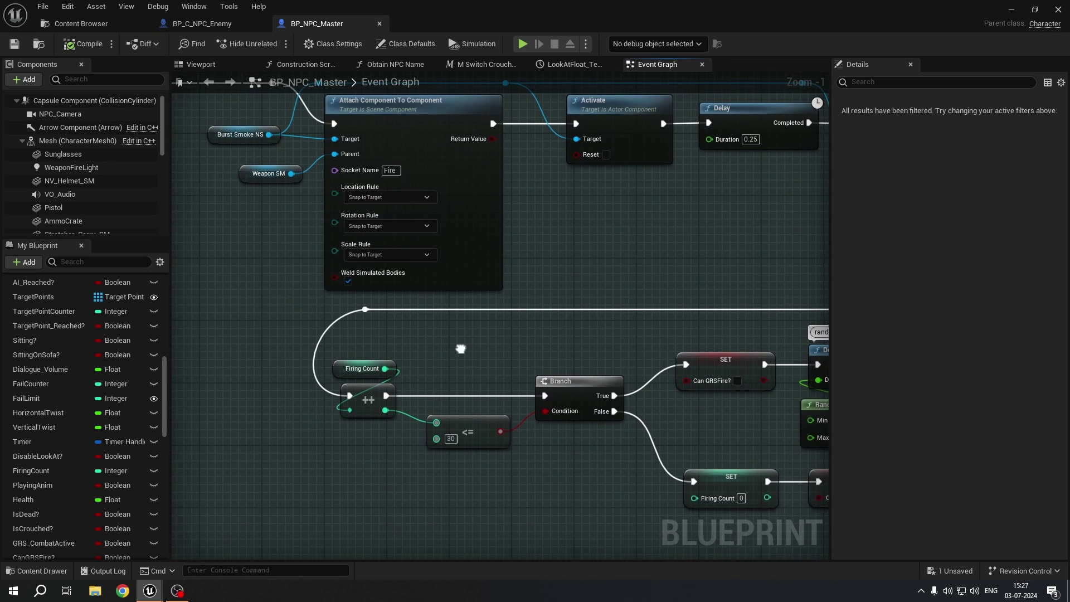
right_click_drag(317, 316, 216, 266)
left_click_drag(205, 256, 399, 413)
right_click_drag(570, 404, 255, 368)
left_click_drag(287, 193, 595, 363)
scroll(462, 476, "down", 7)
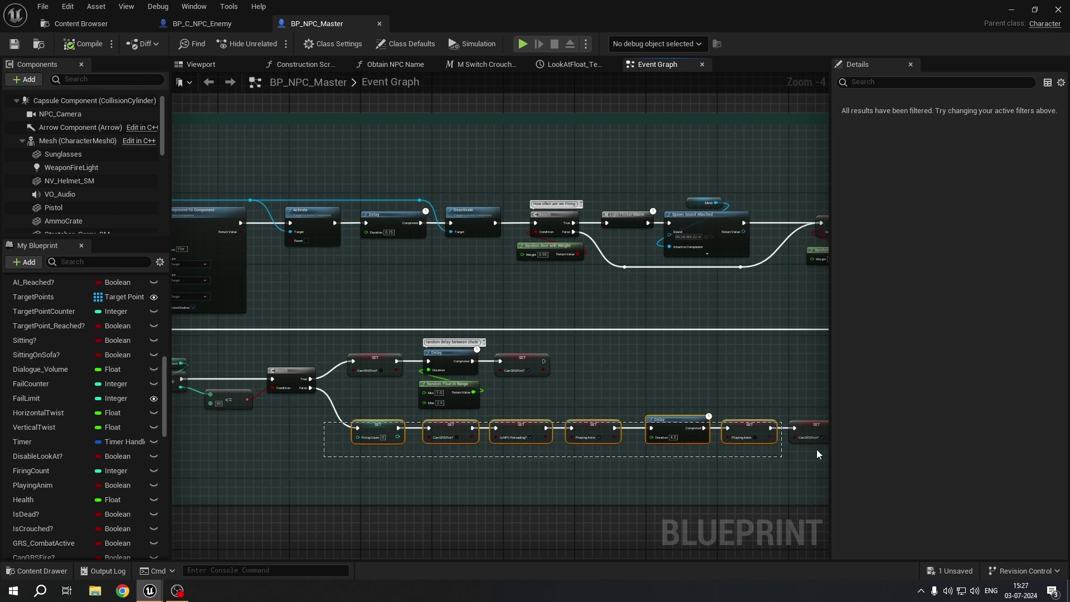
left_click(560, 336)
scroll(553, 340, "up", 5)
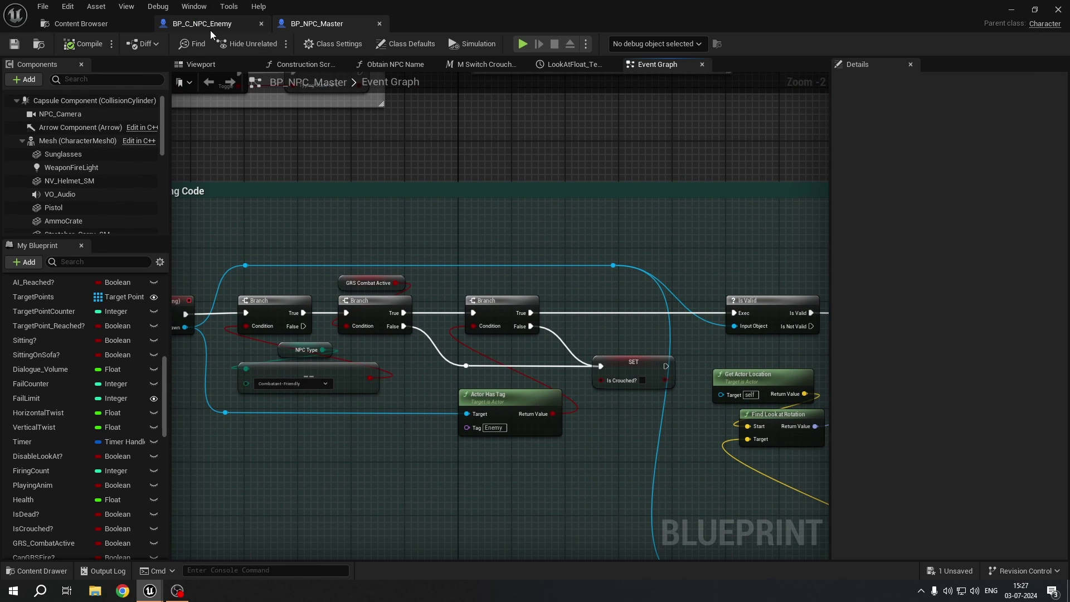
Step: Open the Event Graph of BP_C_NPC_Enemy and look through its BeginPlay row of material and color setup nodes
left_click(209, 30)
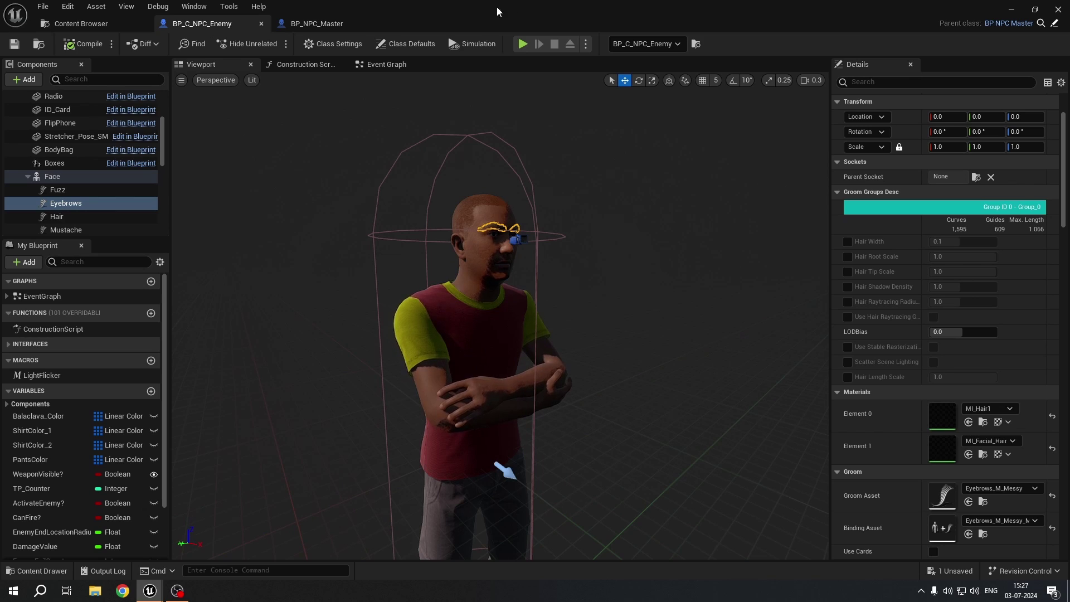
left_click(383, 64)
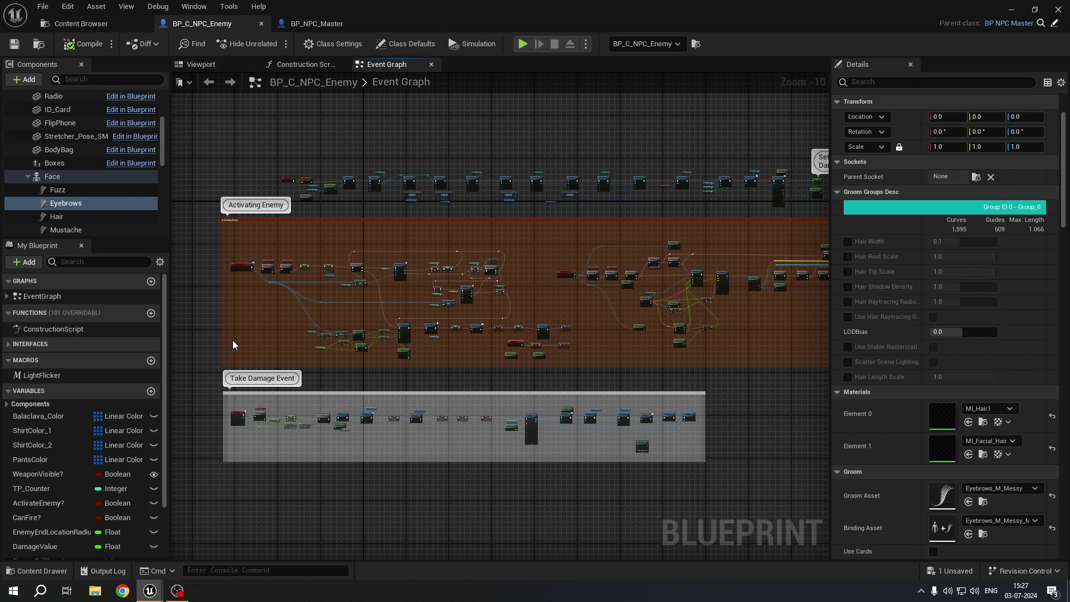
scroll(223, 286, "up", 5)
scroll(239, 370, "down", 4)
right_click_drag(239, 370, 273, 468)
scroll(234, 296, "up", 5)
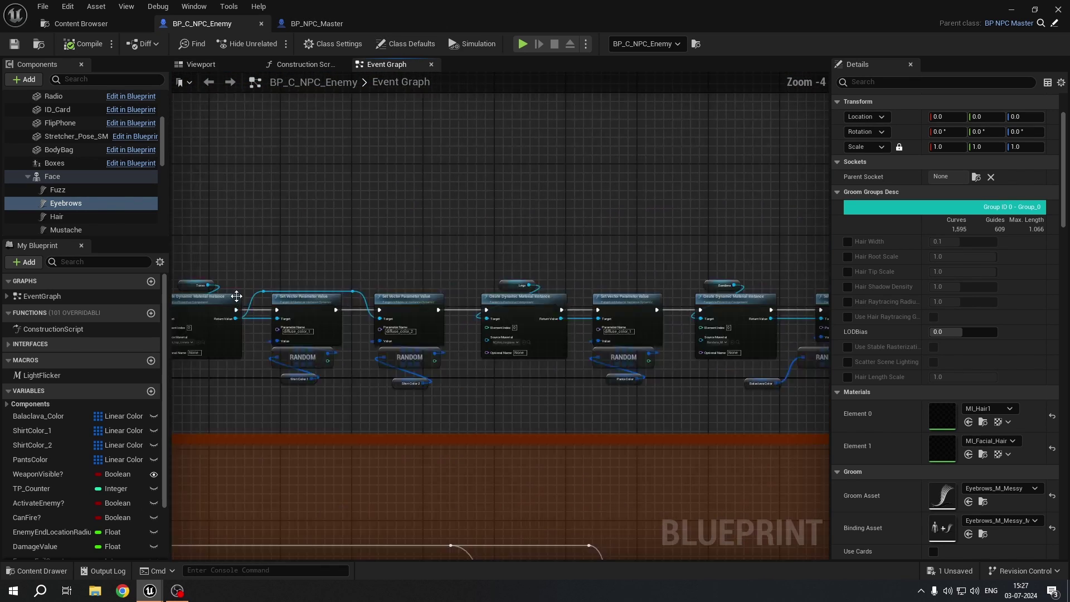
right_click_drag(228, 376, 790, 387)
scroll(589, 456, "down", 4)
right_click_drag(589, 455, 173, 387)
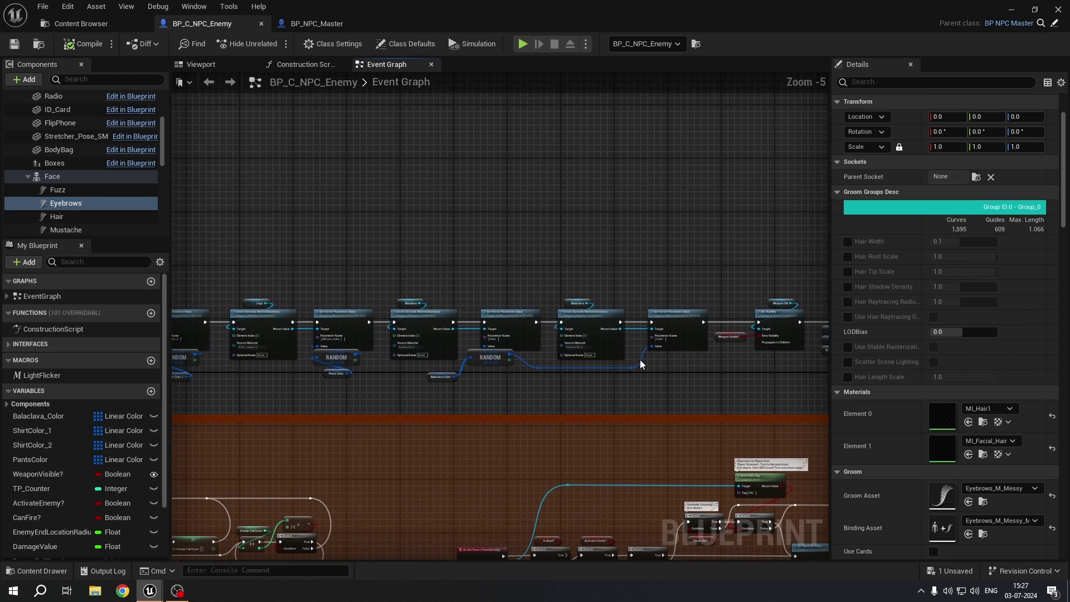
right_click_drag(747, 354, 491, 314)
right_click_drag(704, 357, 471, 360)
Step: Select the Pawn Sensing reference and the Set Sensing Updates Enabled node in the enemy's BeginPlay row
scroll(433, 243, "up", 5)
left_click_drag(433, 242, 541, 477)
left_click(540, 478)
scroll(541, 477, "down", 2)
left_click_drag(482, 350, 524, 494)
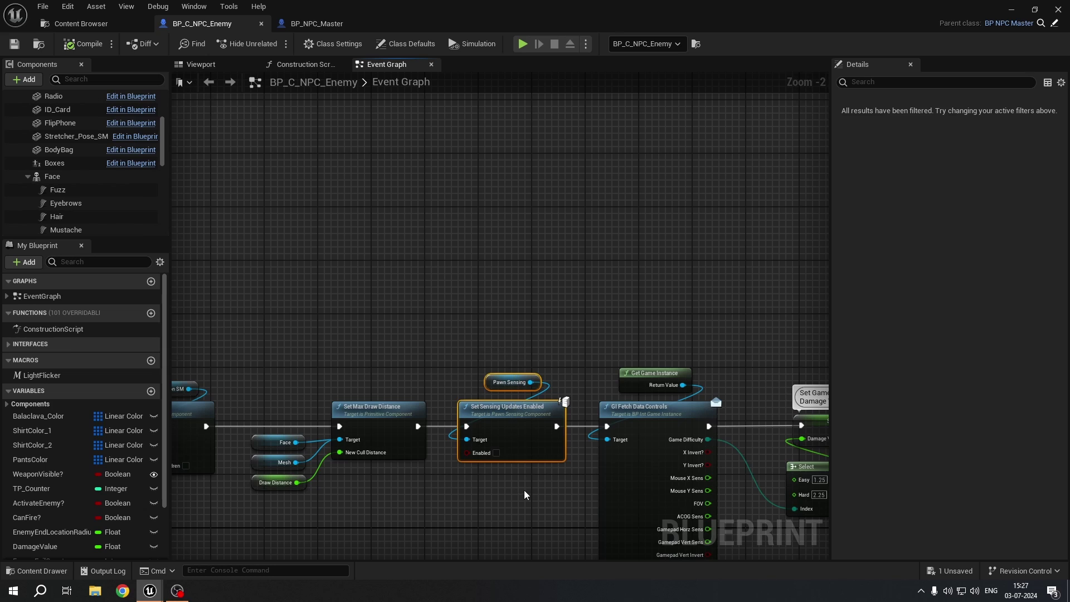
right_click_drag(524, 493, 474, 332)
scroll(475, 331, "up", 2)
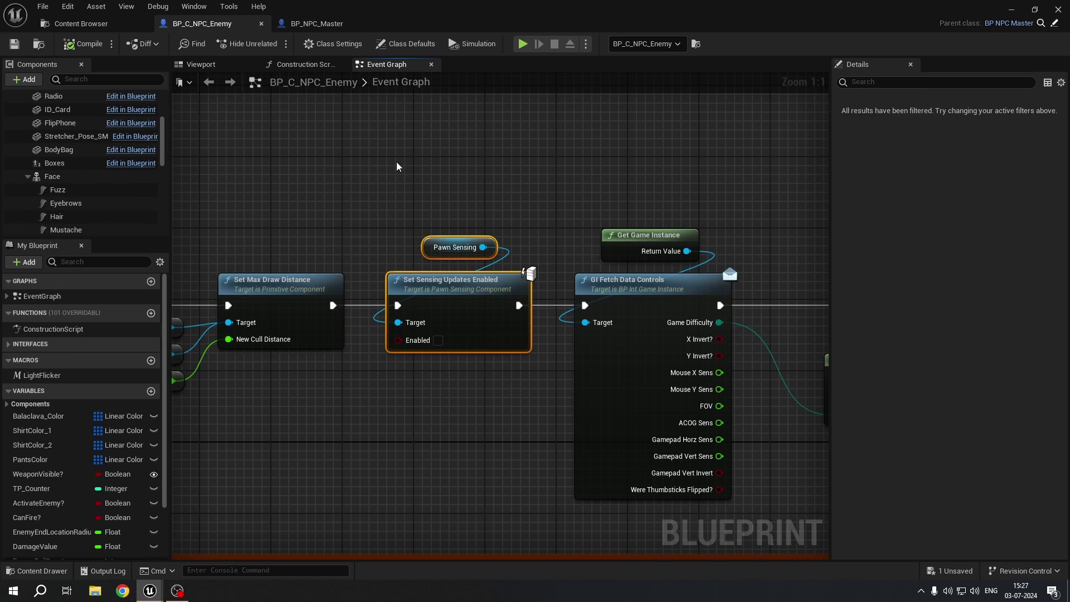
Step: Look through the Activating Enemy group, from the On See Pawn logic back to the activation event
scroll(450, 367, "down", 5)
right_click_drag(205, 282, 172, 193)
scroll(627, 318, "down", 2)
right_click_drag(715, 304, 226, 294)
scroll(240, 244, "up", 6)
scroll(248, 247, "down", 2)
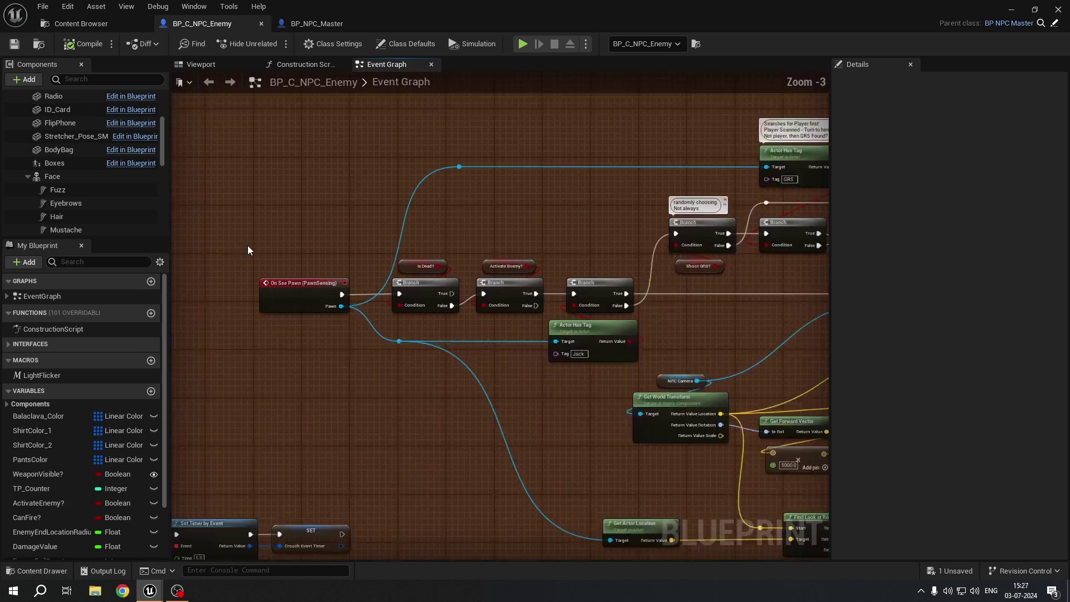
scroll(247, 245, "down", 2)
right_click_drag(289, 272, 275, 444)
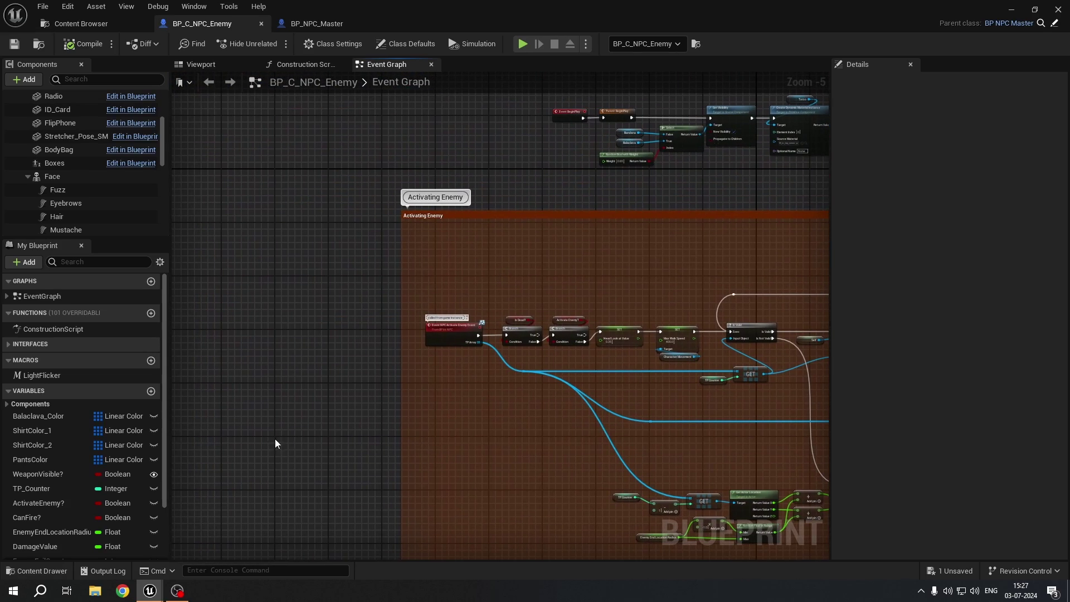
scroll(529, 329, "up", 3)
scroll(528, 335, "down", 5)
right_click_drag(529, 339, 328, 313)
scroll(286, 303, "up", 2)
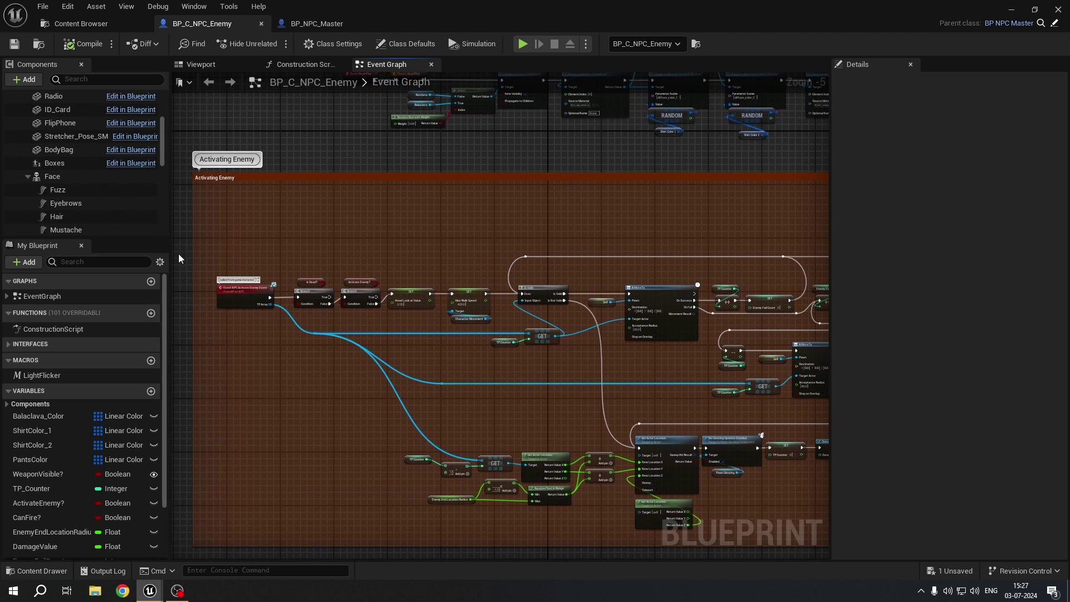
Step: Select Event NPC Activate Enemy Event, followed by its Is Dead? and Activate Enemy? Branches and the head-look and walk-speed SET nodes
scroll(243, 283, "up", 5)
left_click_drag(186, 231, 323, 418)
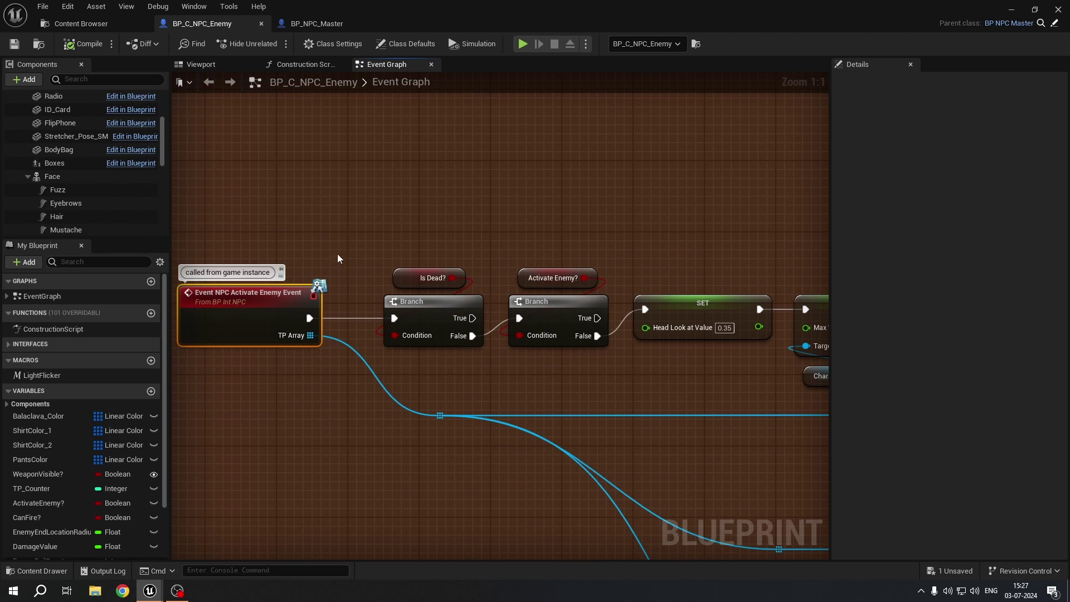
scroll(426, 227, "down", 3)
right_click_drag(427, 226, 255, 229)
left_click_drag(253, 229, 566, 345)
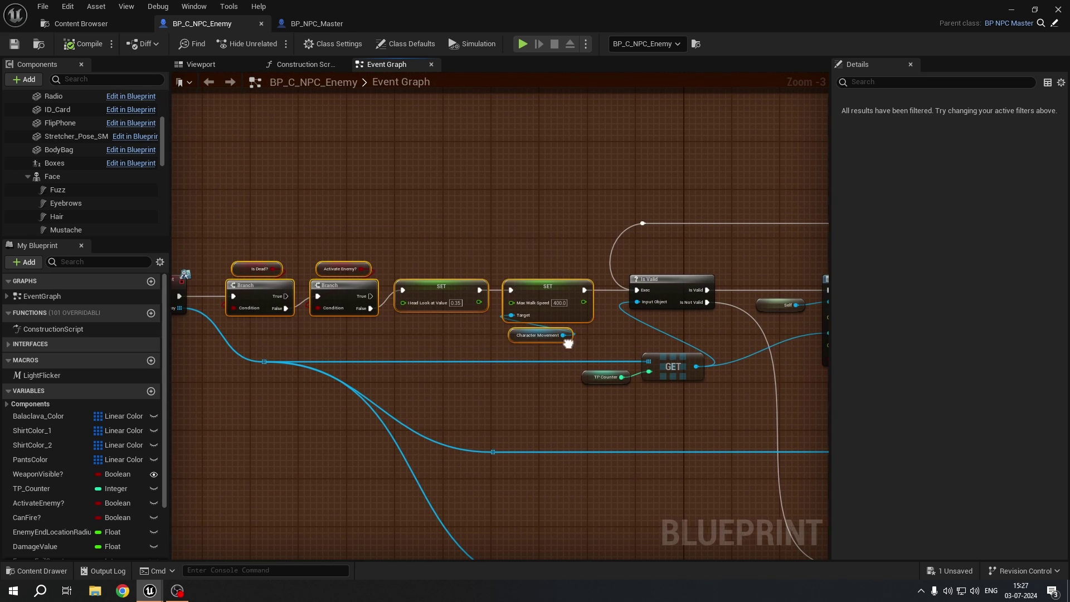
Step: Select the Is Valid target-point check and the movement nodes that follow it in the Activating Enemy group
right_click_drag(566, 341, 241, 343)
scroll(229, 229, "down", 3)
scroll(276, 212, "up", 4)
left_click_drag(307, 309, 522, 471)
right_click_drag(521, 471, 189, 378)
left_click_drag(249, 140, 617, 497)
right_click_drag(416, 461, 552, 218)
Step: Select the nodes in the lower row of the Activating Enemy group to review what runs after the target points
scroll(551, 217, "down", 2)
right_click_drag(181, 239, 423, 269)
right_click_drag(287, 269, 193, 292)
left_click_drag(180, 285, 657, 428)
right_click_drag(657, 428, 394, 433)
left_click_drag(403, 267, 784, 438)
right_click_drag(784, 438, 524, 475)
scroll(205, 431, "up", 3)
left_click(255, 417)
scroll(291, 403, "down", 3)
Step: Select the On See Pawn (PawnSensing) event in the enemy blueprint
right_click_drag(519, 281, 224, 397)
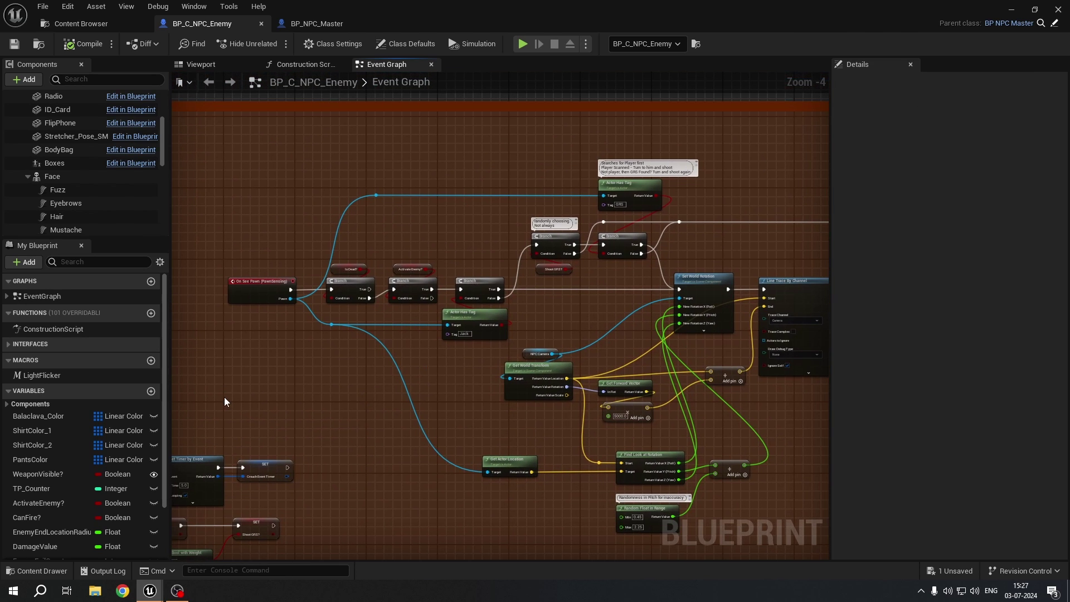
scroll(229, 310, "up", 3)
left_click_drag(202, 221, 346, 366)
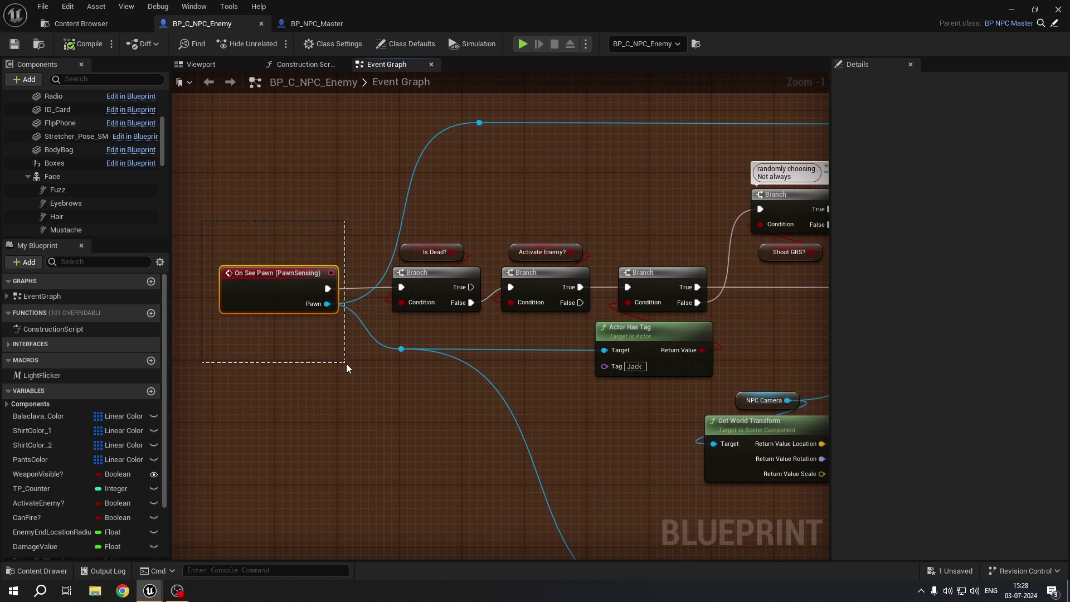
Step: Switch to BP_NPC_Master and select its On See Pawn (PawnSensing) event for comparison
left_click(342, 24)
right_click_drag(297, 284, 436, 282)
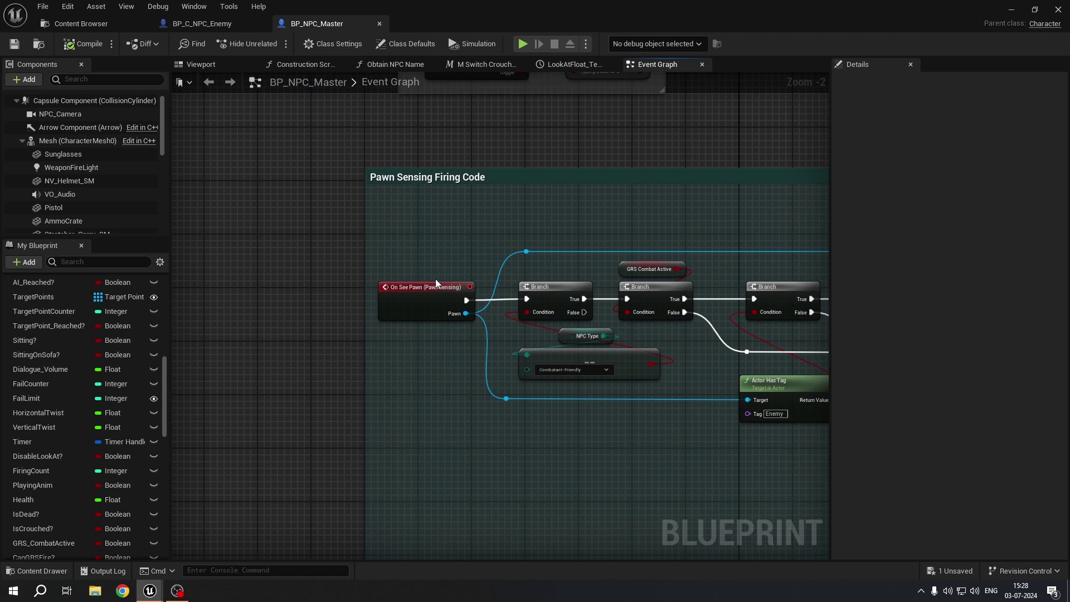
scroll(437, 282, "up", 2)
left_click_drag(361, 236, 562, 464)
left_click_drag(351, 211, 366, 386)
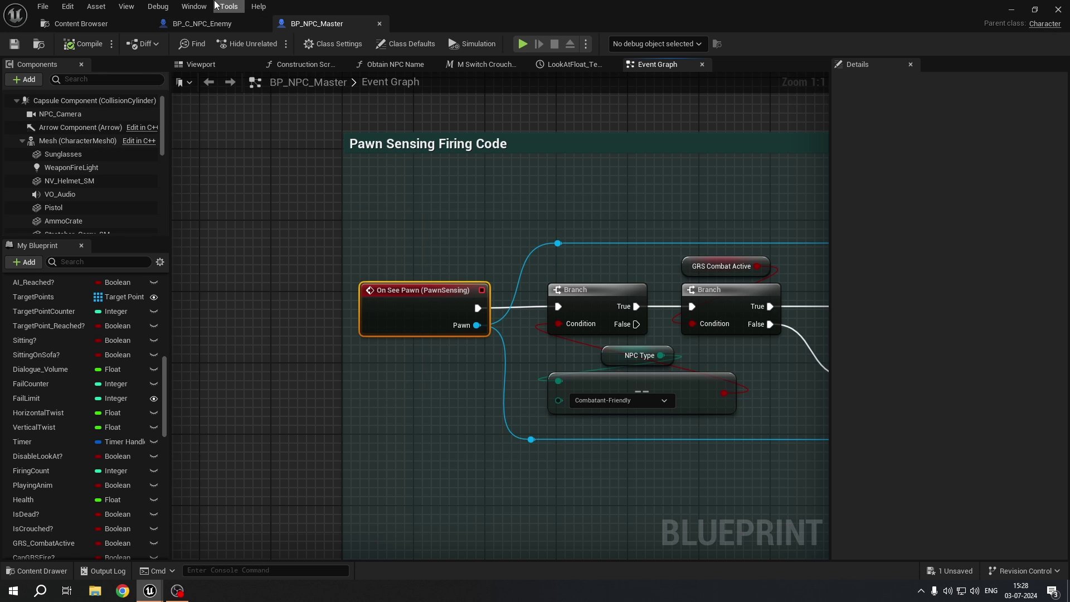
Step: Return to BP_C_NPC_Enemy, and select the Is Dead? Branch and the Activate Enemy? Branch of its On See Pawn logic
left_click(214, 22)
scroll(202, 215, "down", 3)
left_click_drag(203, 215, 234, 289)
scroll(203, 228, "up", 1)
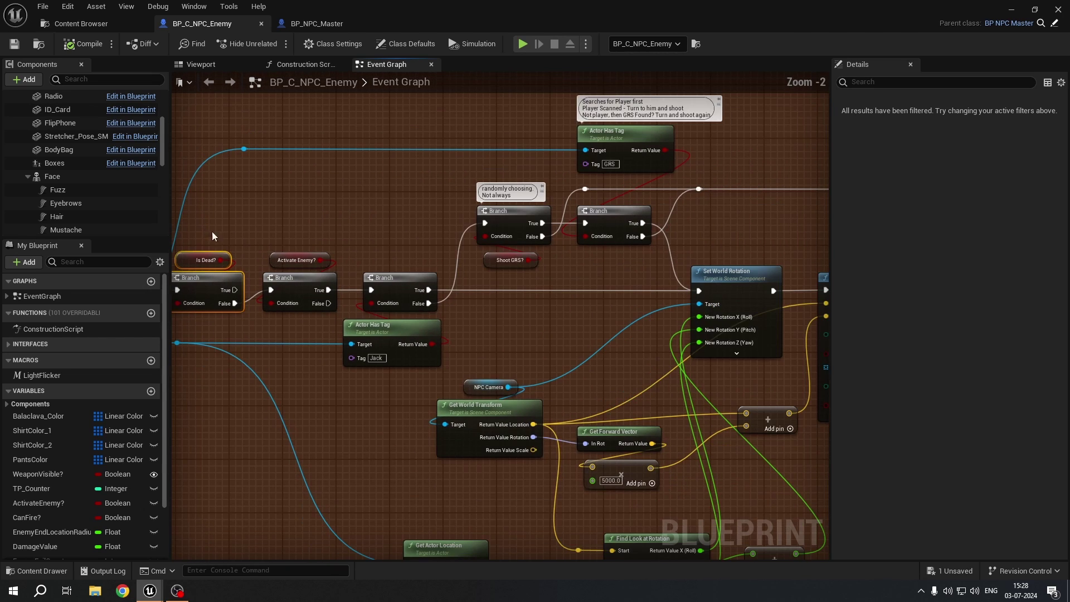
scroll(276, 249, "up", 2)
left_click_drag(254, 202, 353, 360)
right_click_drag(363, 402, 453, 383)
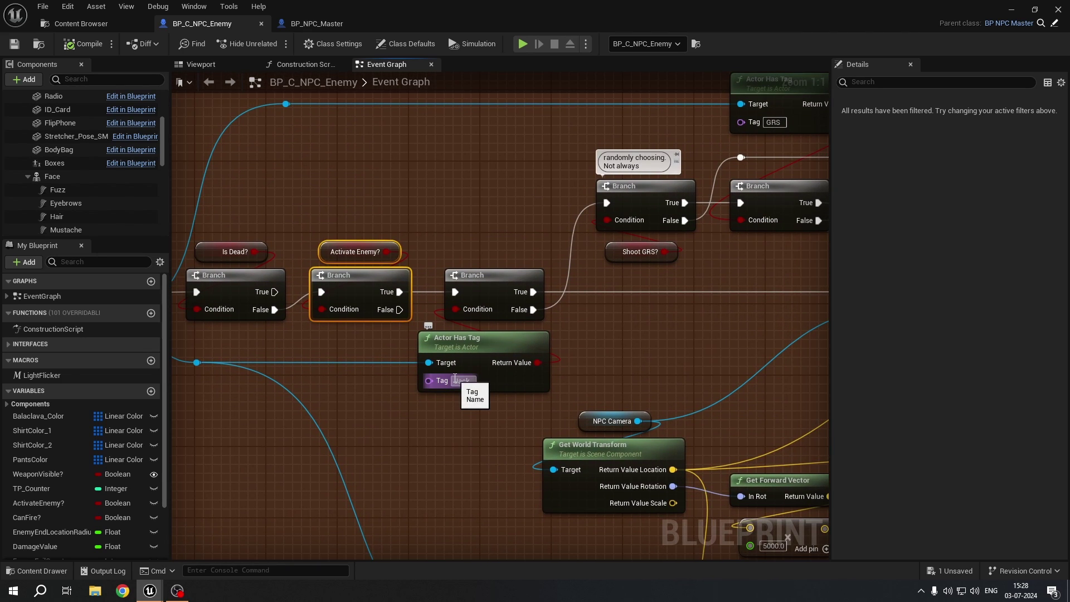
Step: Select the enemy's Set World Rotation node together with NPC Camera, Get World Transform and the forward-vector nodes
right_click_drag(488, 427, 295, 383)
left_click_drag(485, 445, 613, 518)
right_click_drag(616, 519, 610, 427)
scroll(610, 427, "down", 2)
right_click_drag(699, 151, 606, 155)
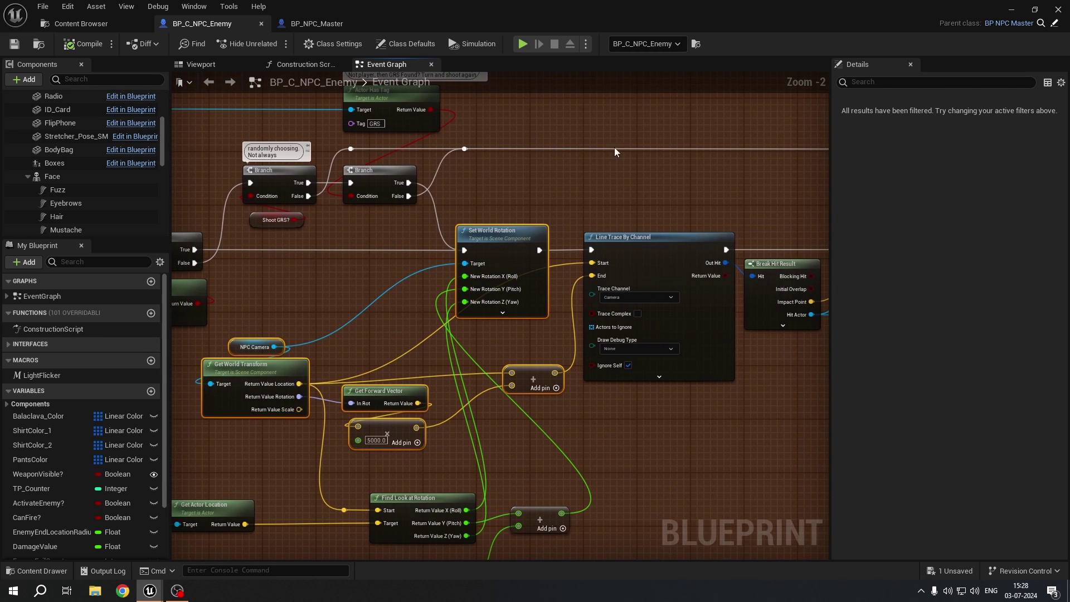
Step: Select the enemy's aiming nodes with Find Look at Rotation, and the Line Trace By Channel node
mouse_move(273, 240)
left_mouse_down()
mouse_move(514, 359)
mouse_move(669, 453)
mouse_move(645, 480)
left_mouse_up()
right_click_drag(437, 333, 518, 278)
left_click_drag(277, 228, 656, 507)
right_click_drag(688, 270, 508, 377)
mouse_move(379, 179)
left_mouse_down()
mouse_move(493, 281)
mouse_move(616, 366)
left_mouse_up()
Step: Select the enemy's hit-result nodes and the Can Fire? section, and single out the Apply Damage node
right_click_drag(616, 365, 223, 387)
left_click_drag(296, 198, 594, 398)
right_click_drag(593, 398, 457, 436)
left_click_drag(380, 242, 663, 466)
right_click_drag(660, 447, 451, 461)
left_click(413, 312)
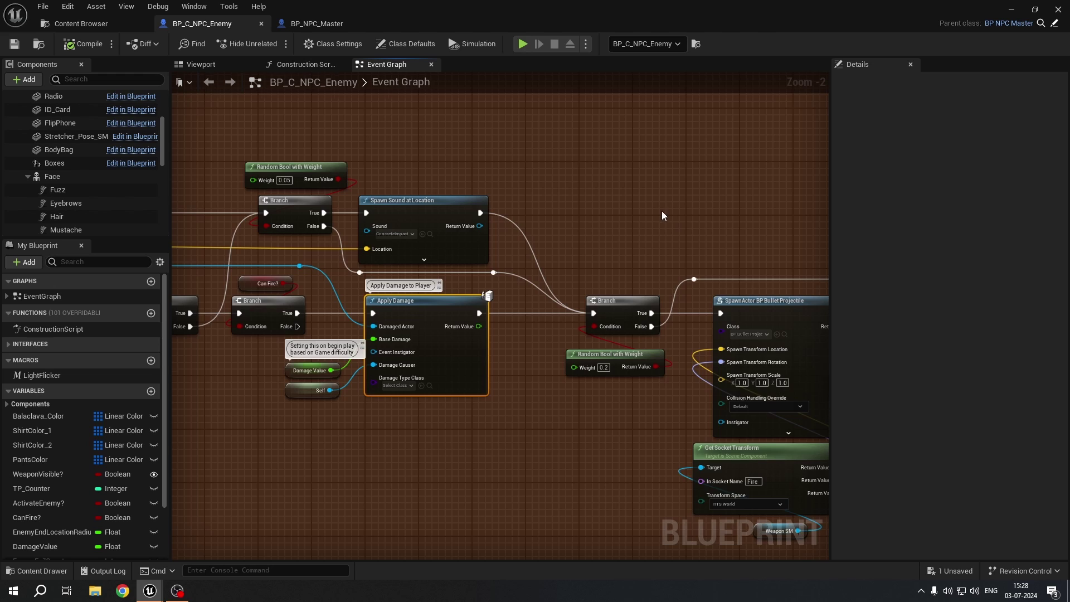
Step: Select the enemy's SpawnActor BP Bullet Projectile section and the remaining nodes of the upper firing row
right_click_drag(661, 215, 299, 218)
scroll(299, 217, "down", 2)
left_click_drag(291, 234, 424, 425)
scroll(515, 285, "up", 2)
right_click_drag(515, 286, 294, 264)
scroll(293, 263, "down", 2)
left_click_drag(257, 206, 684, 319)
right_click_drag(703, 320, 418, 325)
left_click_drag(432, 153, 662, 346)
Step: Select the enemy's Firing Count increment, its 30-shot comparison and the connected Branch
mouse_move(663, 345)
right_mouse_down()
mouse_move(441, 345)
mouse_move(399, 320)
mouse_move(829, 188)
right_mouse_up()
right_click_drag(390, 218, 572, 228)
right_click_drag(352, 257, 435, 297)
scroll(437, 300, "up", 4)
left_click_drag(417, 244, 651, 502)
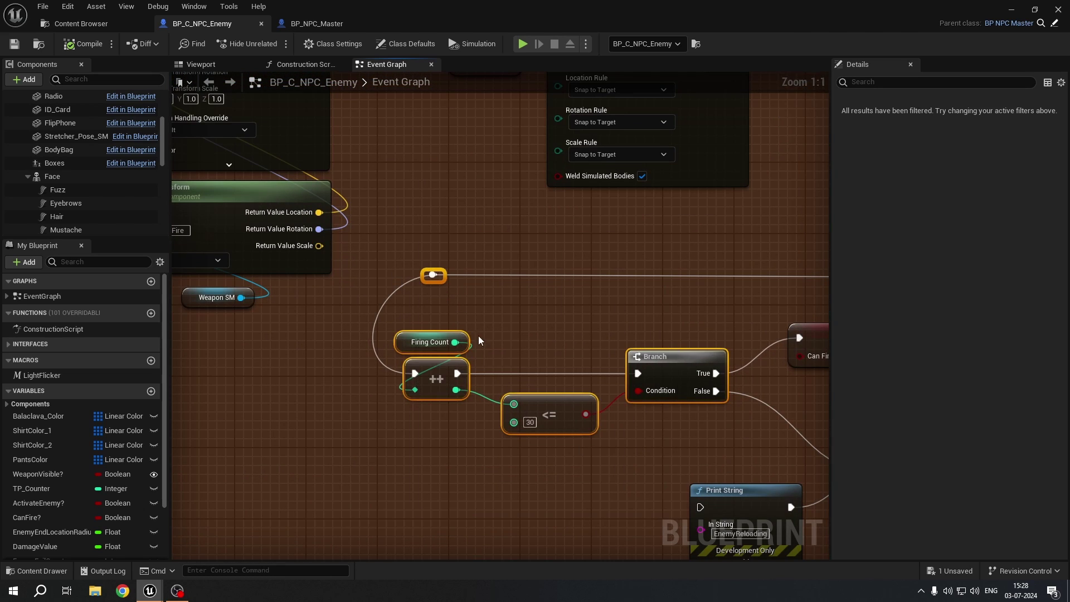
Step: Select the Jack tag check with its Branch, and the Shoot GRS? branches with the GRS tag check
scroll(481, 339, "down", 4)
left_click(310, 387)
mouse_move(310, 386)
right_mouse_down()
mouse_move(296, 393)
mouse_move(604, 487)
right_mouse_up()
right_click_drag(357, 415, 600, 485)
right_click_drag(308, 416, 827, 334)
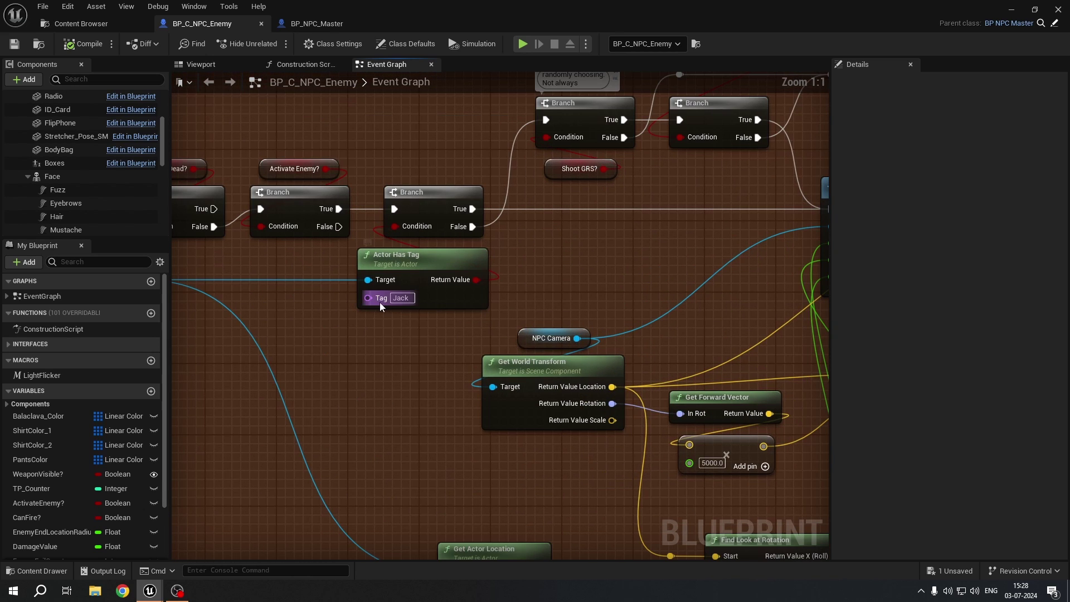
right_click_drag(579, 288, 424, 375)
left_click_drag(226, 214, 351, 391)
right_click_drag(351, 391, 340, 503)
left_click_drag(327, 276, 599, 361)
left_click_drag(328, 168, 640, 371)
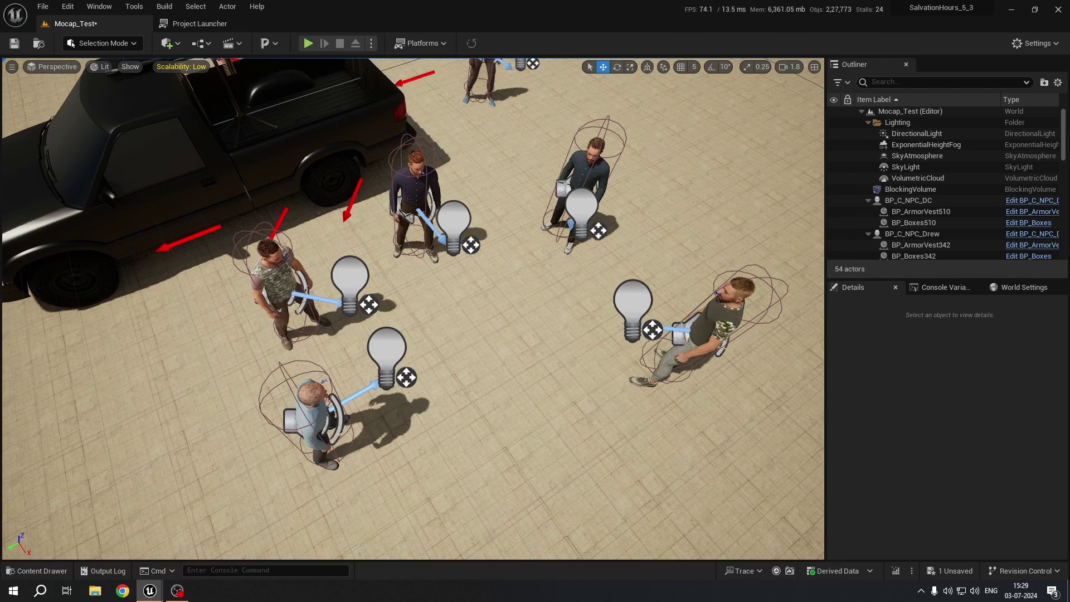
Step: Look over the NPCs standing in the Mocap_Test level, and reselect the enemy's Shoot GRS? and GRS tag nodes
right_click_drag(343, 325, 388, 355)
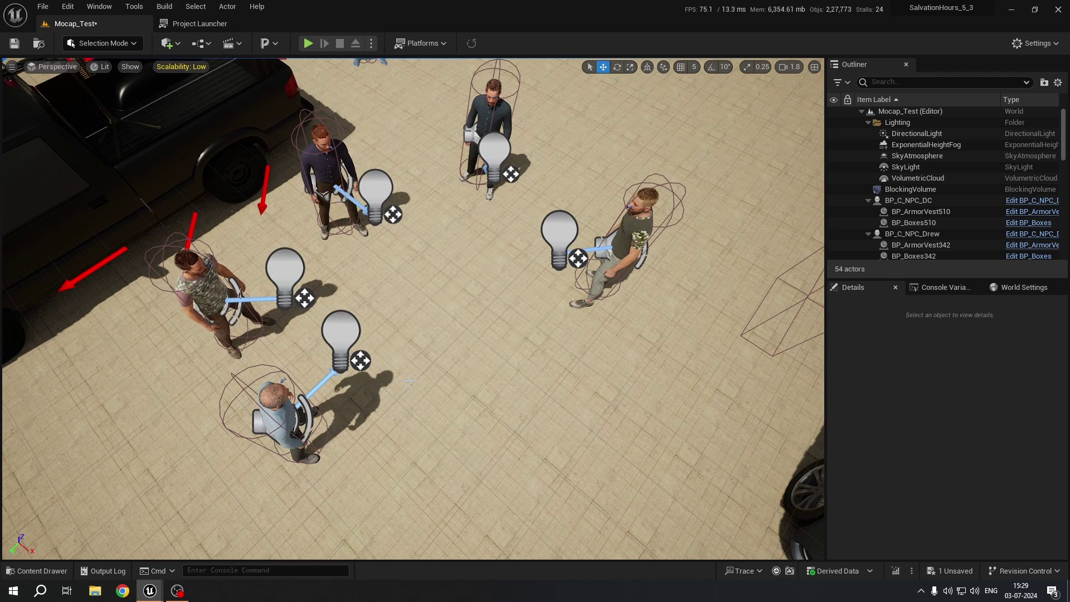
right_click_drag(265, 238, 265, 207)
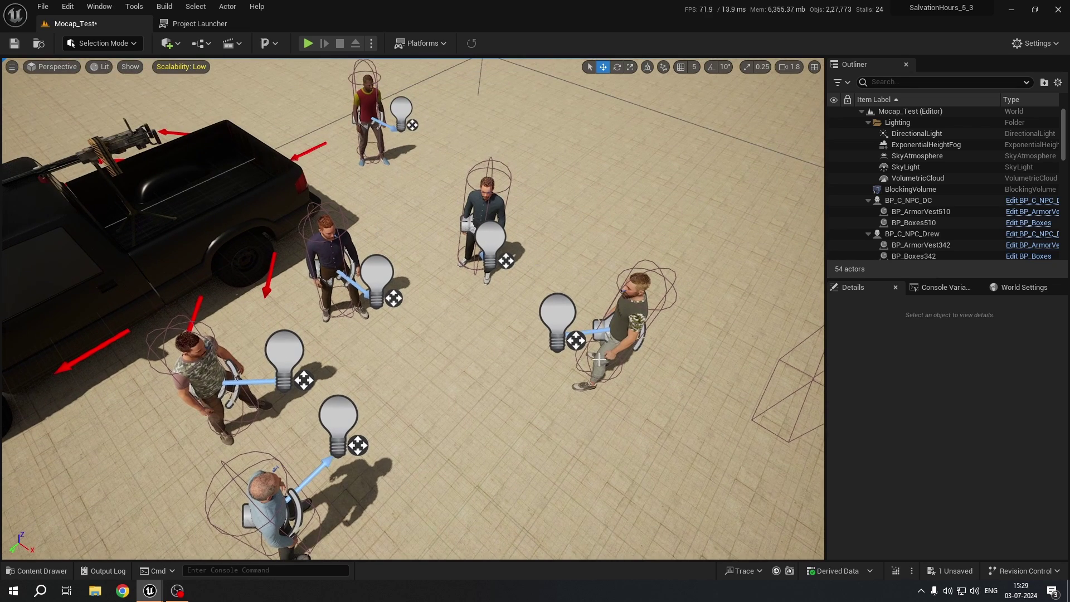
right_click_drag(488, 323, 467, 333)
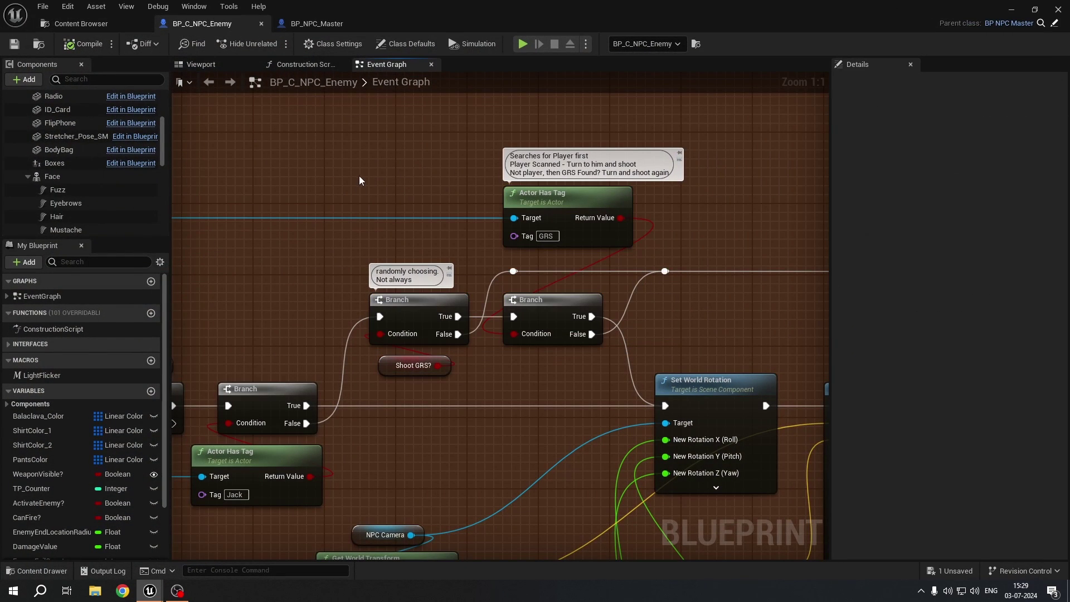
left_click_drag(359, 176, 608, 395)
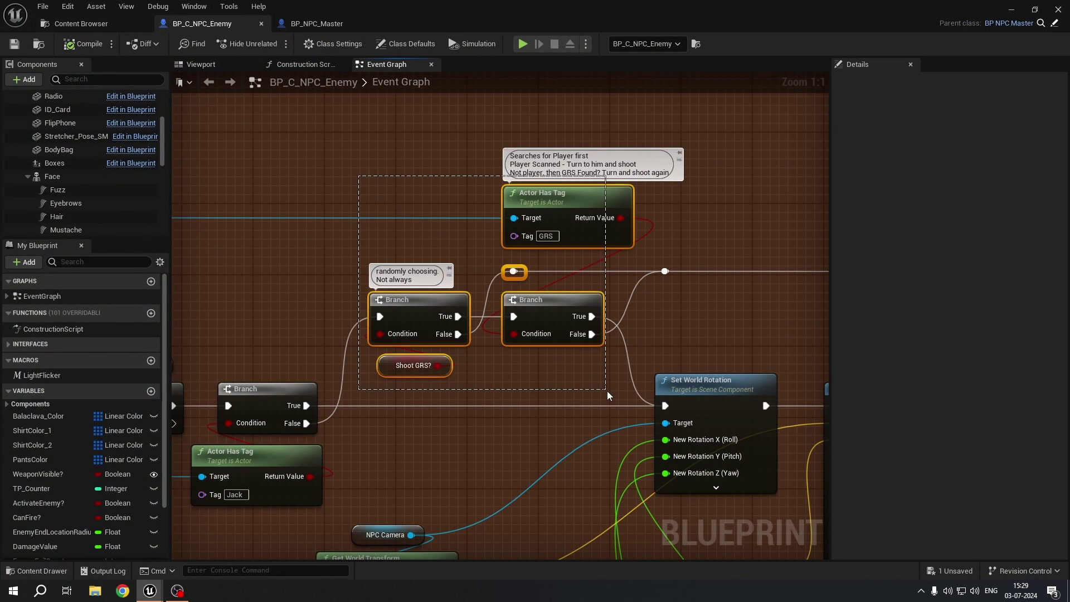
Step: Show the class defaults of BP_NPC_Master and filter the details by "tag"
left_click(313, 23)
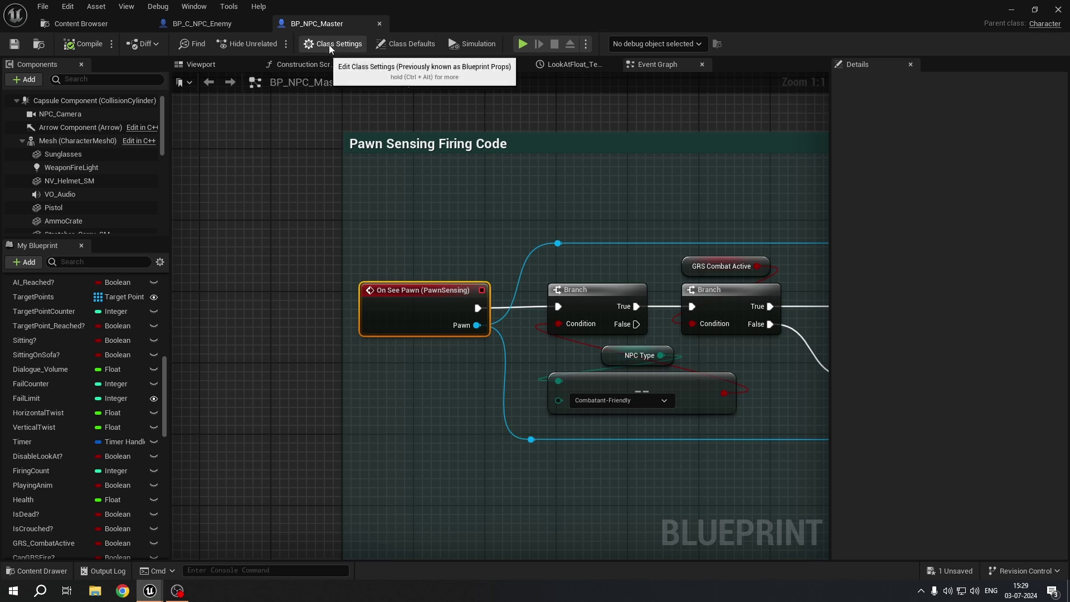
left_click(398, 43)
left_click(873, 84)
type("tag")
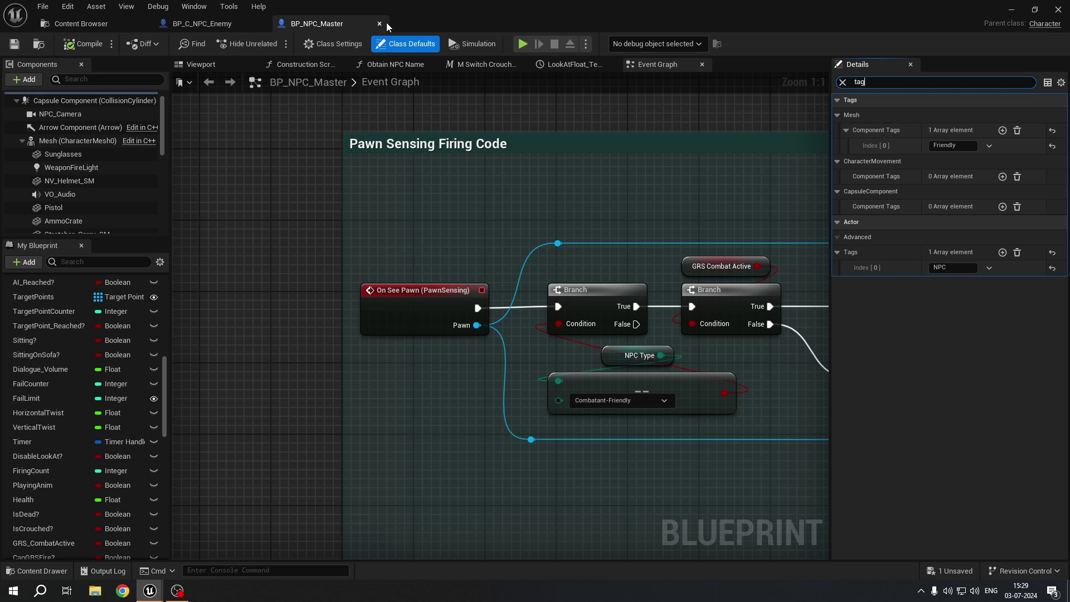
Step: Return to BP_C_NPC_Enemy and select the Jack tag check with its Branch, as well as the Shoot GRS? branch nodes
left_click(226, 23)
scroll(482, 317, "down", 2)
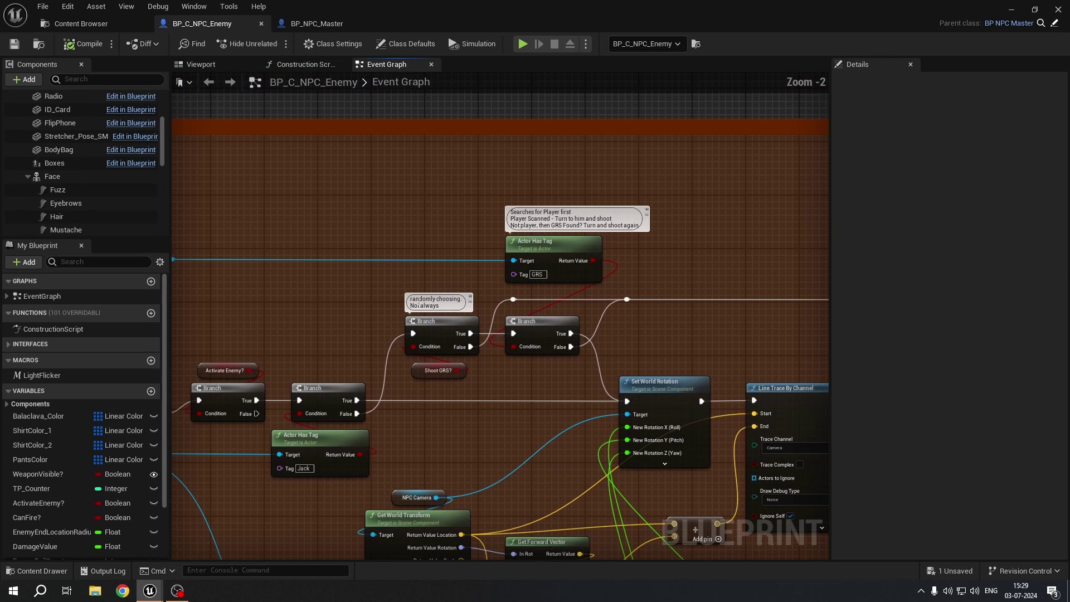
left_click_drag(483, 317, 526, 410)
right_click_drag(455, 438, 591, 336)
left_click_drag(316, 232, 514, 419)
scroll(382, 258, "up", 2)
left_click_drag(319, 219, 537, 453)
right_click_drag(709, 322, 420, 433)
left_click_drag(308, 155, 522, 415)
left_click_drag(291, 157, 543, 426)
Step: Single out the Branch and the Actor Has Tag node that checks for the Jack tag
scroll(362, 200, "down", 2)
right_click_drag(672, 290, 772, 282)
scroll(364, 158, "up", 2)
left_click_drag(363, 158, 476, 407)
scroll(471, 405, "down", 4)
scroll(363, 239, "up", 4)
left_click_drag(363, 239, 483, 430)
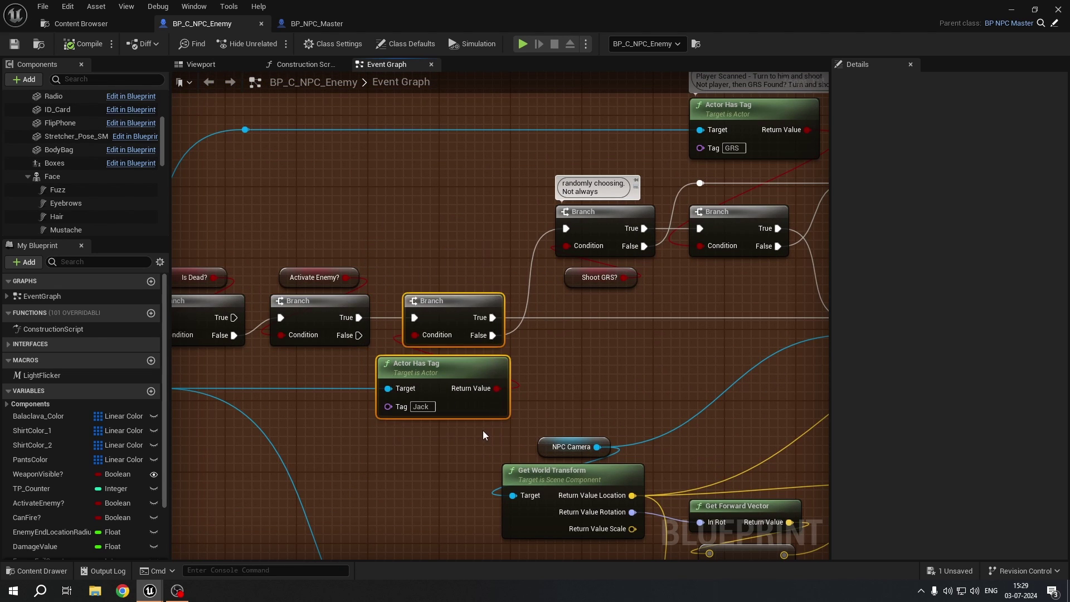
Step: Survey the enemy's firing code as a whole and bring up the BP_NPC_Master blueprint
scroll(484, 430, "down", 5)
mouse_move(609, 396)
right_mouse_down()
mouse_move(633, 304)
mouse_move(264, 311)
mouse_move(894, 344)
right_mouse_up()
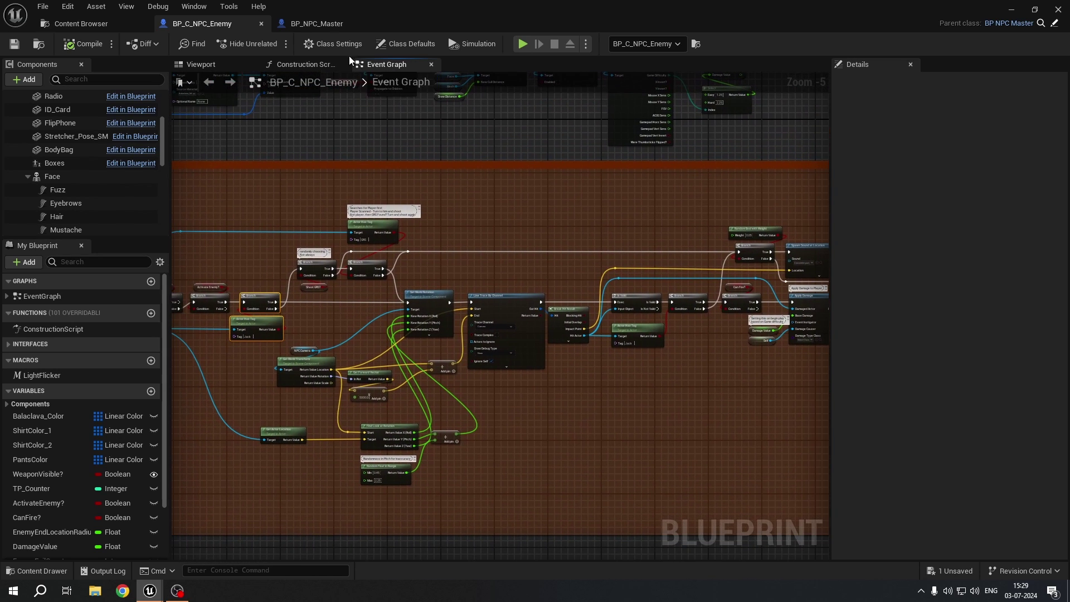
left_click(313, 22)
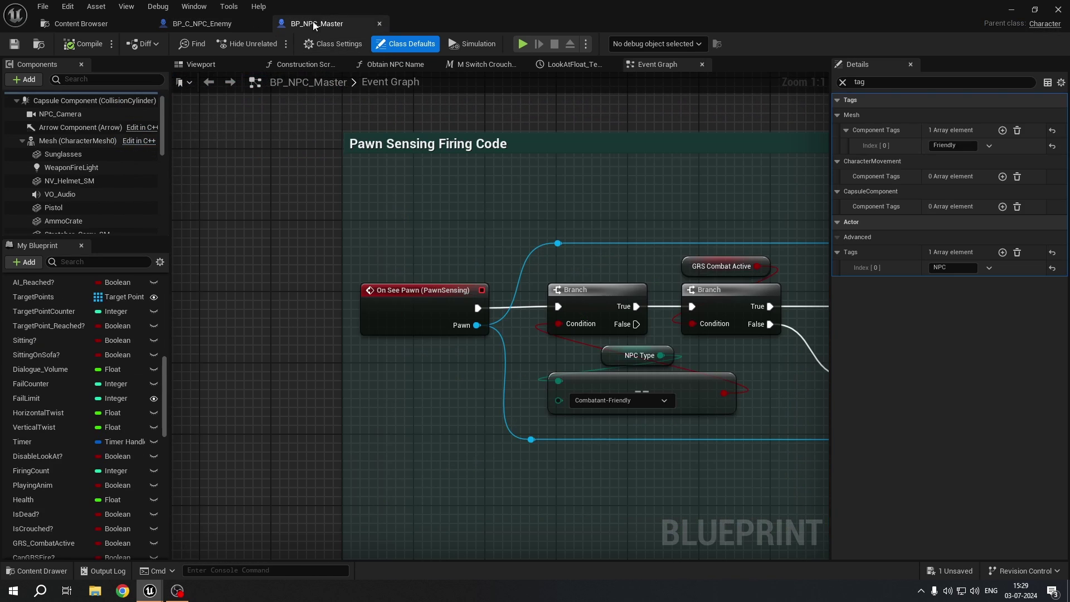
Step: Return to the Mocap_Test level, select TargetPoint2 and place it on the open ground in front of the red car
left_click(1011, 7)
right_click_drag(266, 220, 240, 195)
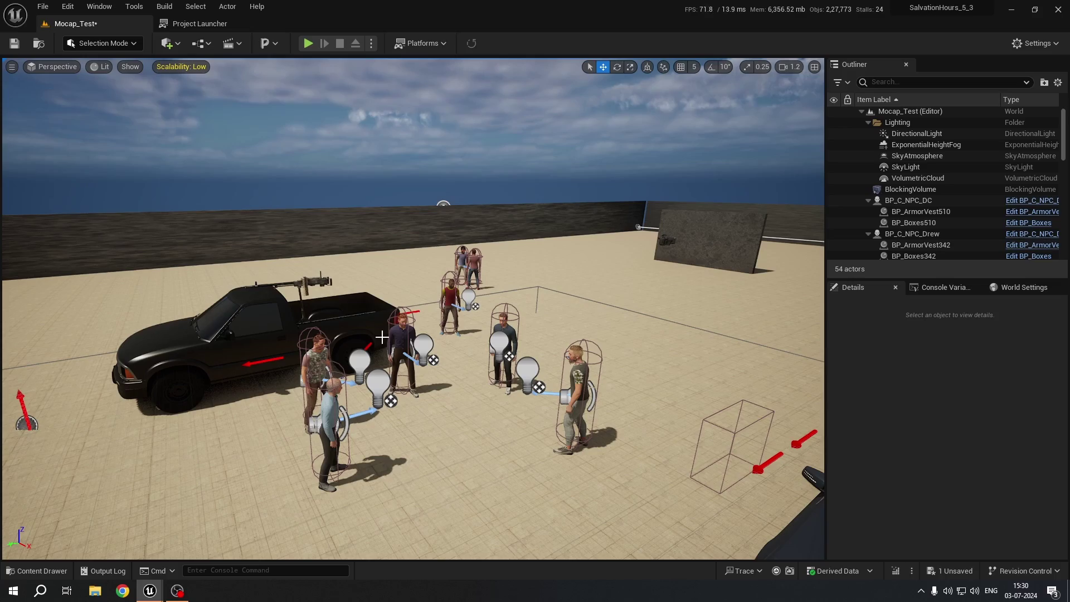
right_click_drag(381, 338, 549, 426)
scroll(688, 212, "down", 4)
left_click(653, 351)
right_click_drag(653, 351, 513, 362)
key("d")
key("s")
left_click_drag(444, 317, 519, 410)
right_click_drag(518, 410, 608, 411)
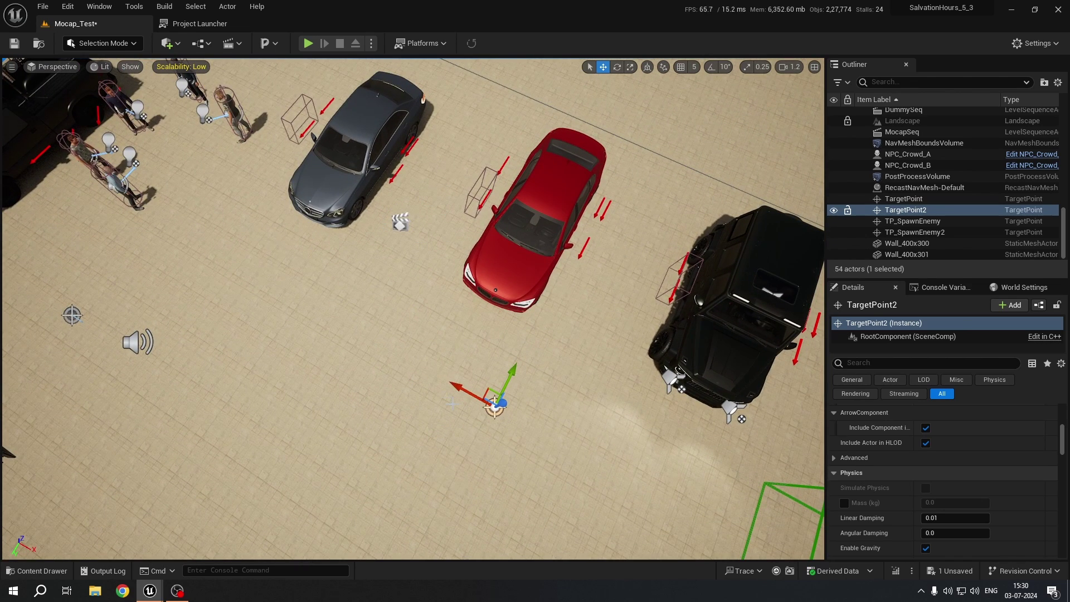
Step: Duplicate the target point five times, placing the copies in front of the grey car, between the cars and behind them
left_click_drag(474, 390, 462, 115, "alt")
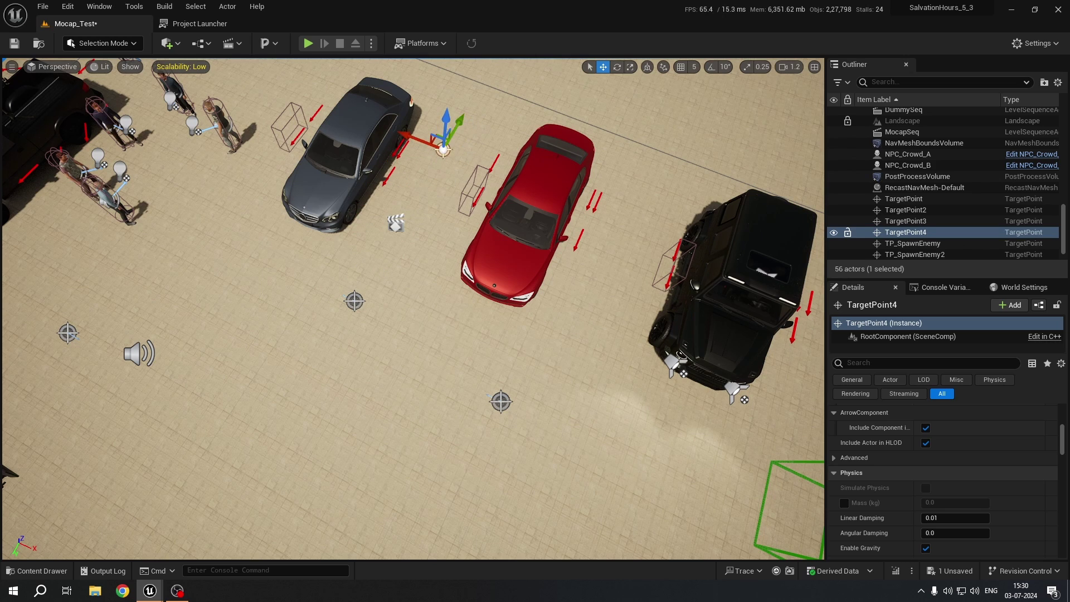
right_click_drag(461, 116, 485, 78)
left_click_drag(397, 257, 584, 211, "alt")
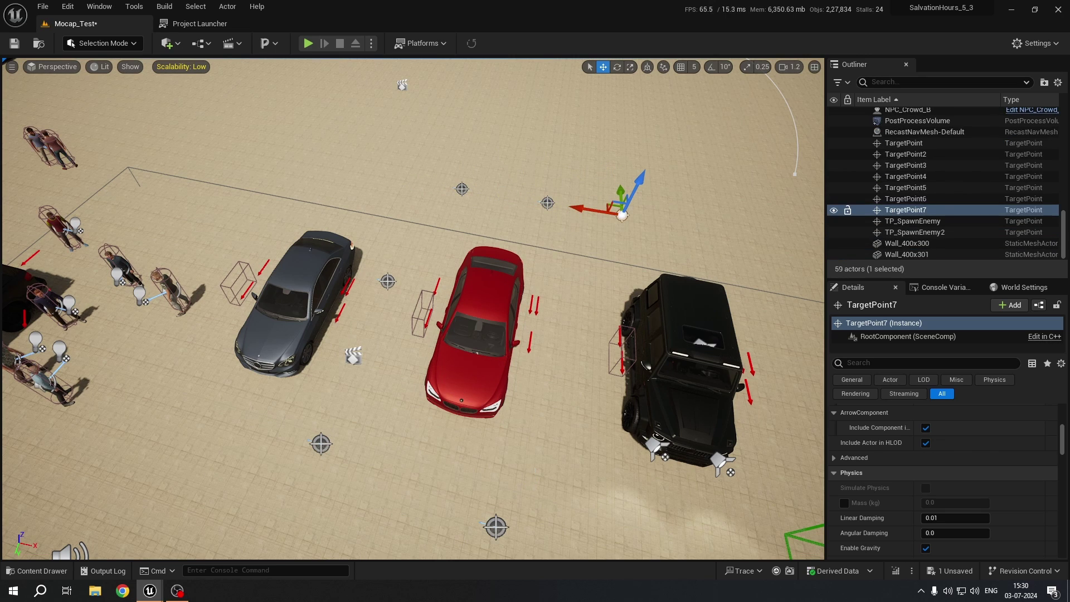
Step: Examine the placed target points around the parked cars from above and from ground level
right_click_drag(527, 485, 532, 520)
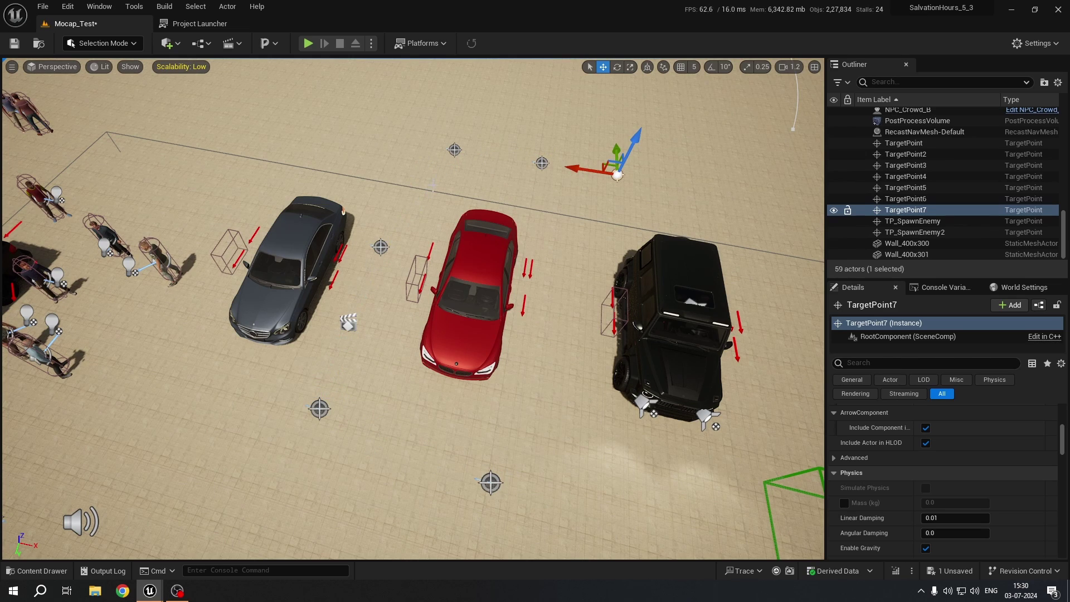
right_click_drag(324, 264, 267, 348)
left_click(324, 264)
key("w")
scroll(300, 368, "down", 3)
key("w")
right_click_drag(328, 245, 612, 230)
key("s")
key("w")
scroll(327, 251, "down", 2)
key("w")
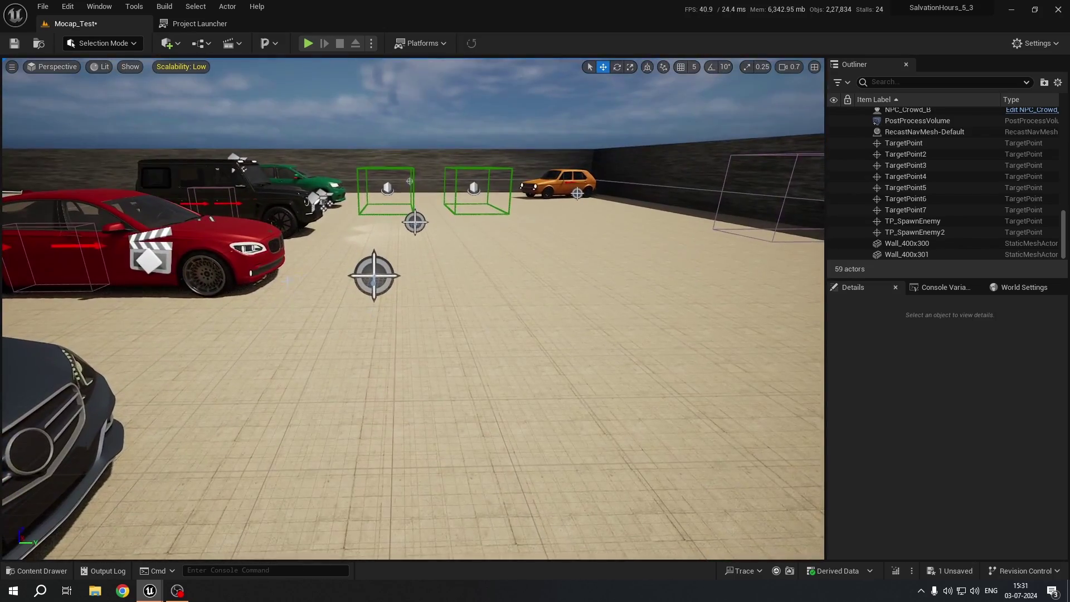
Step: Compare the Z location of TargetPoint3 with that of the BP_C_NPC_Drew character
left_click(371, 275)
right_click_drag(370, 275, 10, 239)
key("d")
key("w")
key("w")
left_click(394, 329)
scroll(982, 471, "up", 5)
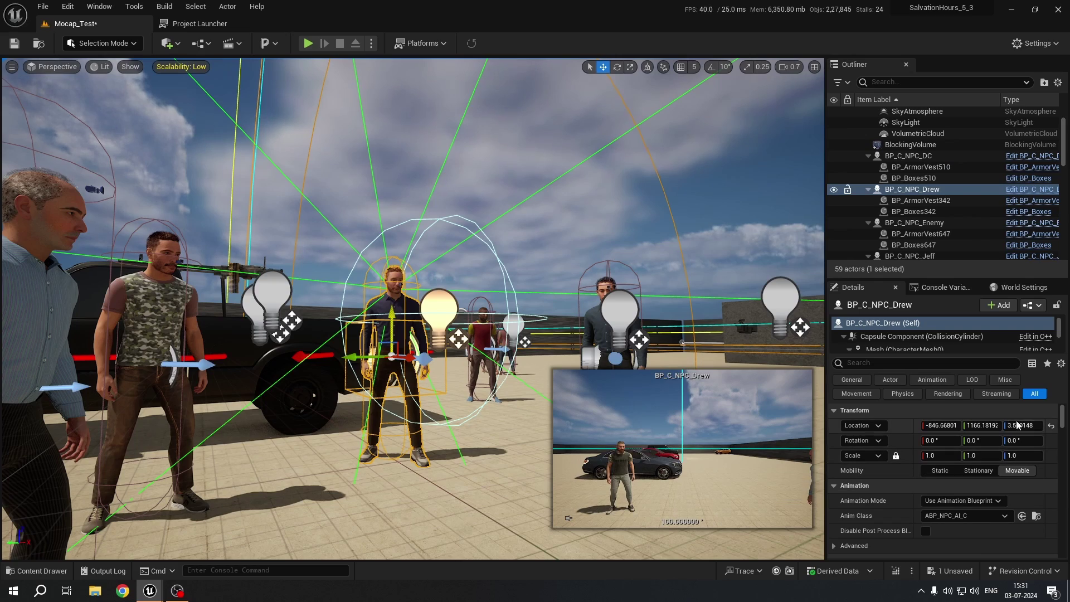
right_click_drag(558, 279, 763, 268)
key("w")
left_click(389, 333)
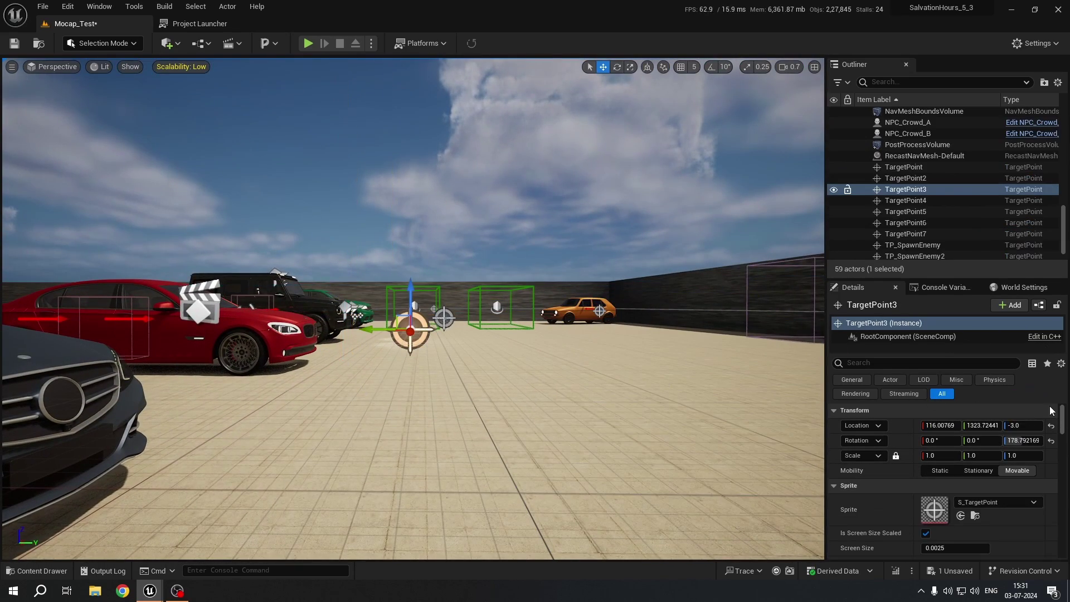
right_click_drag(383, 349, 245, 368)
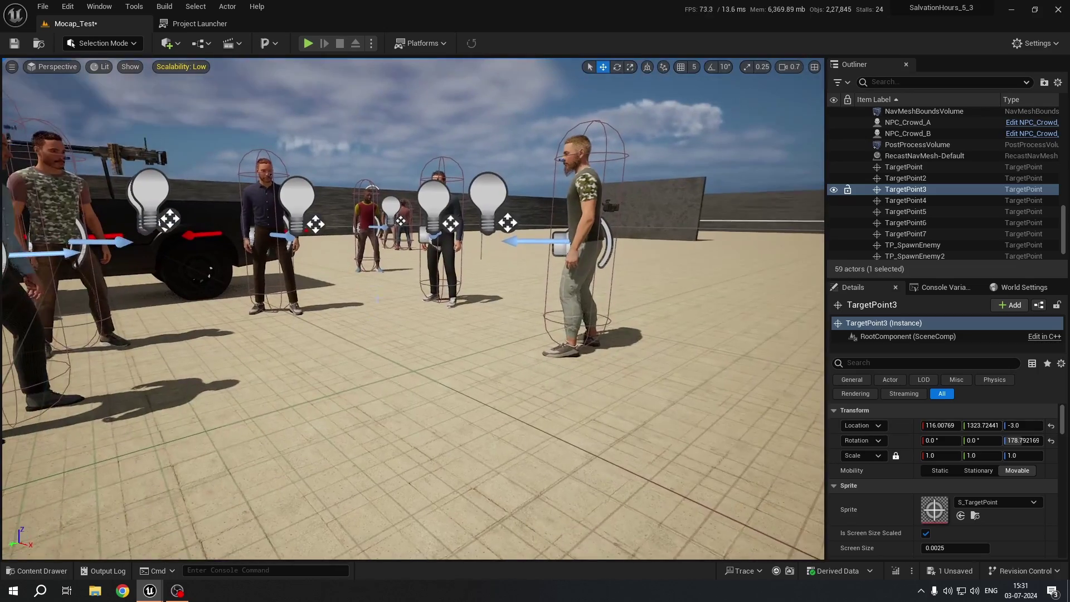
left_click(275, 248)
Step: Set the Z location of TargetPoint3 to 3.5 and deselect it
right_click_drag(276, 248, 418, 262)
left_click(468, 164)
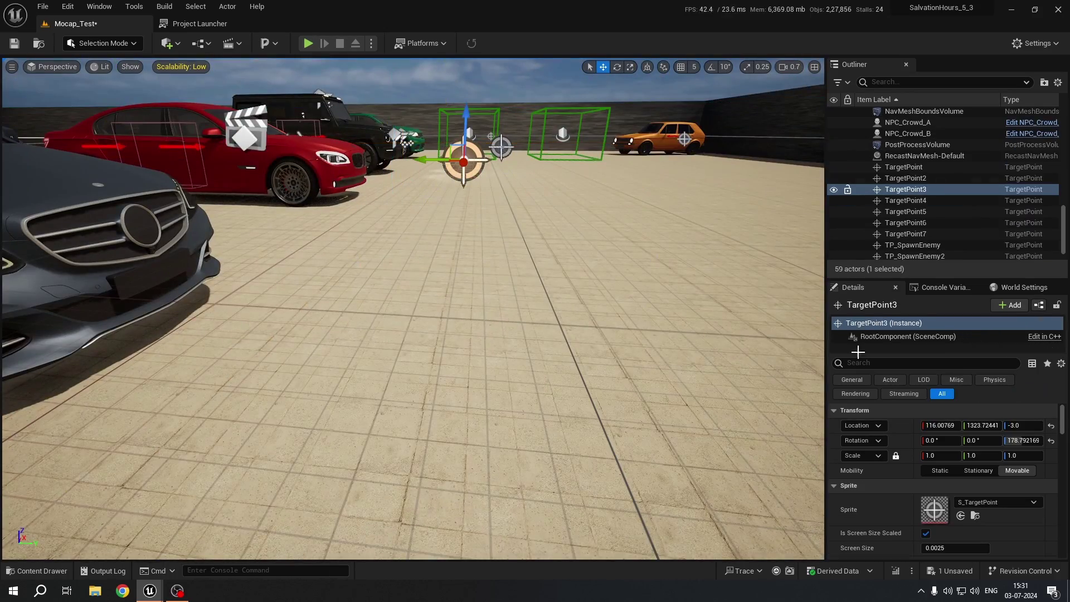
left_click(1027, 427)
type("3")
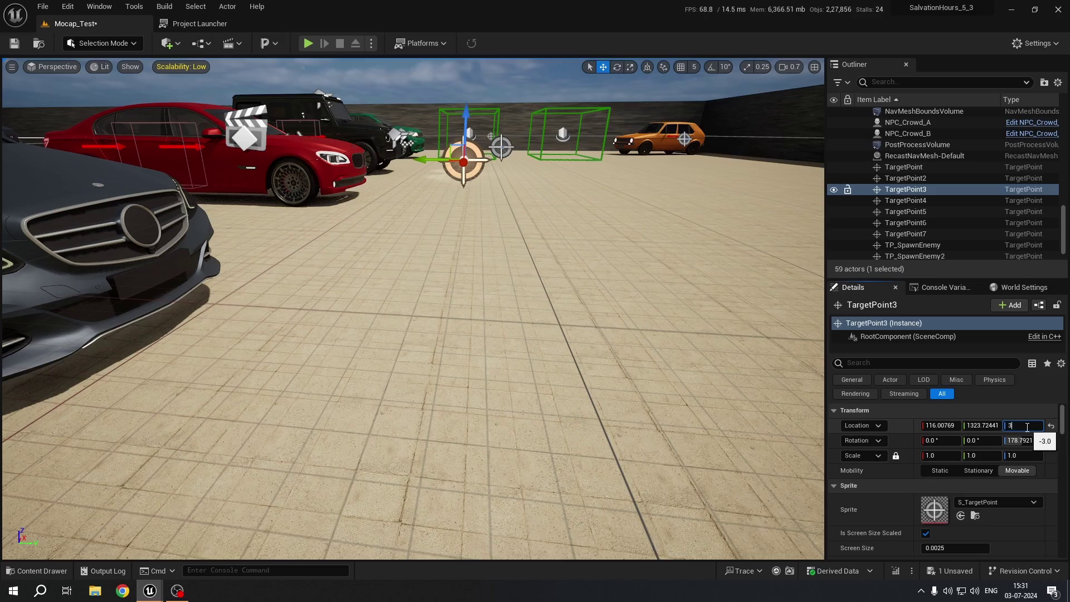
type(".5")
key("Return")
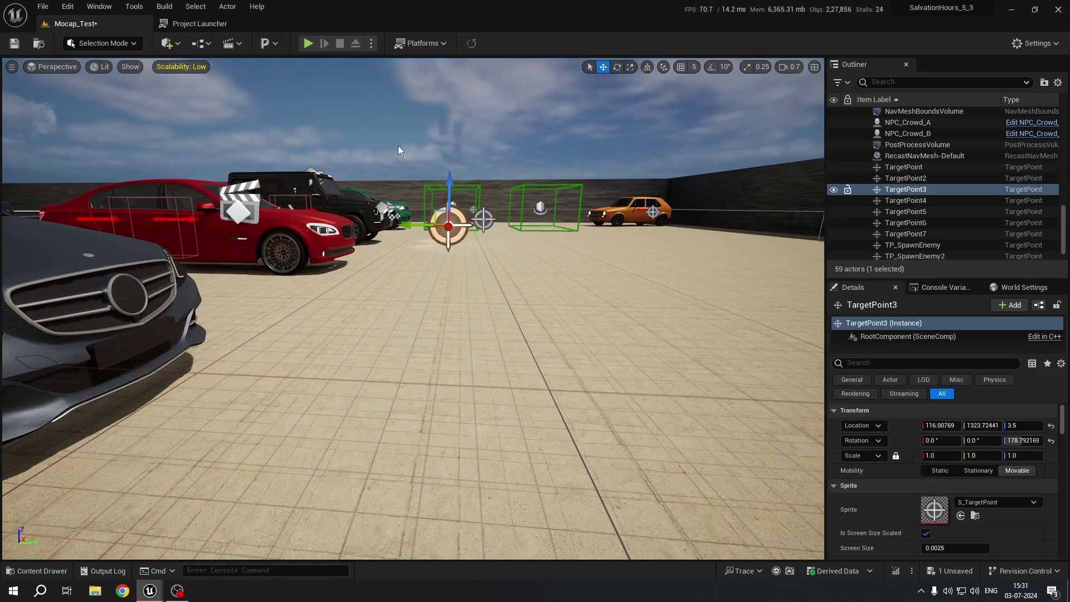
left_click(398, 145)
right_click_drag(398, 146, 195, 209)
key("s")
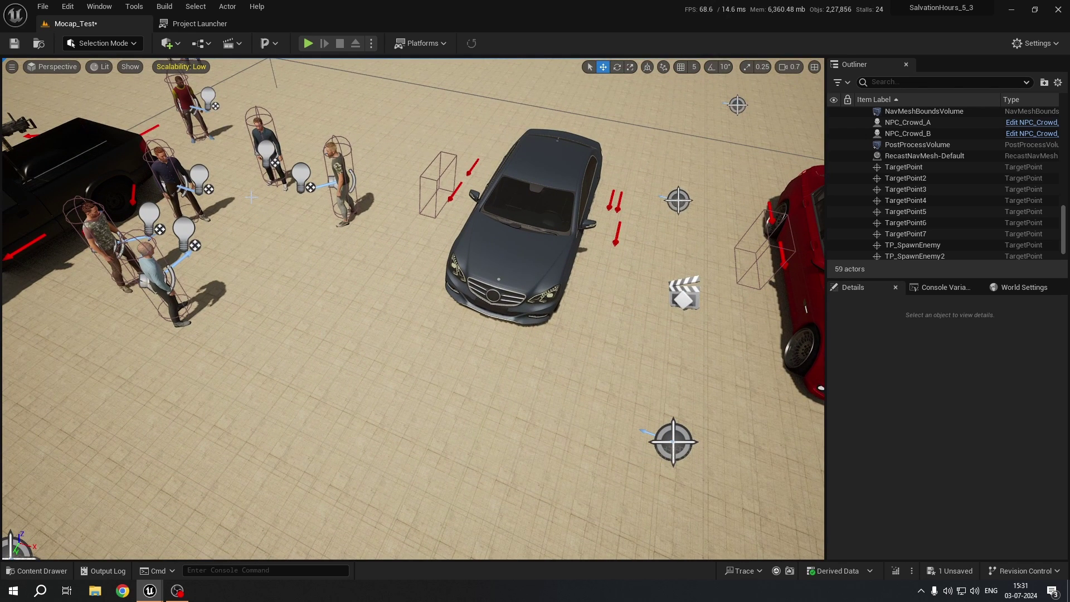